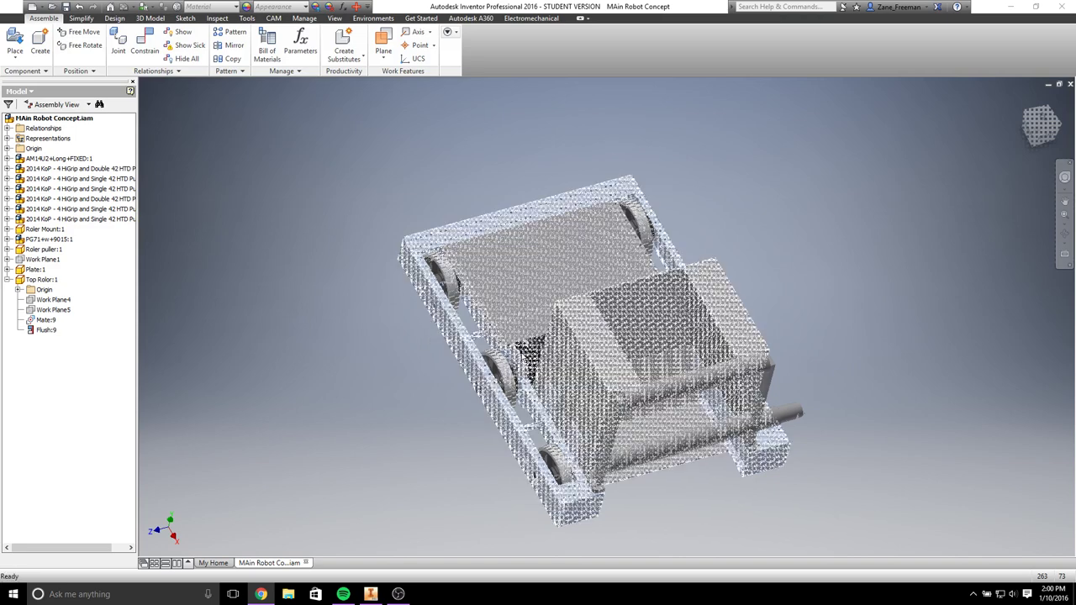
Step: Measure the distance across the top of the box between its two side walls in the robot assembly
{"action": "middle_click_drag", "start_coordinate": [732, 369], "coordinate": [924, 407], "text": "shift"}
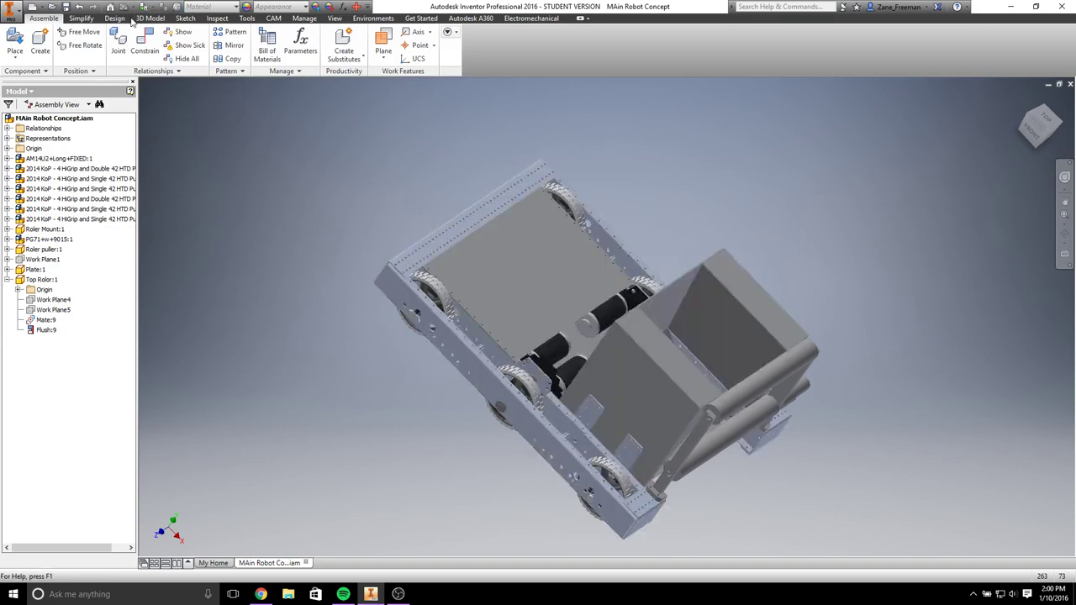
{"action": "left_click", "coordinate": [81, 17]}
{"action": "left_click", "coordinate": [145, 18]}
{"action": "left_click", "coordinate": [217, 18]}
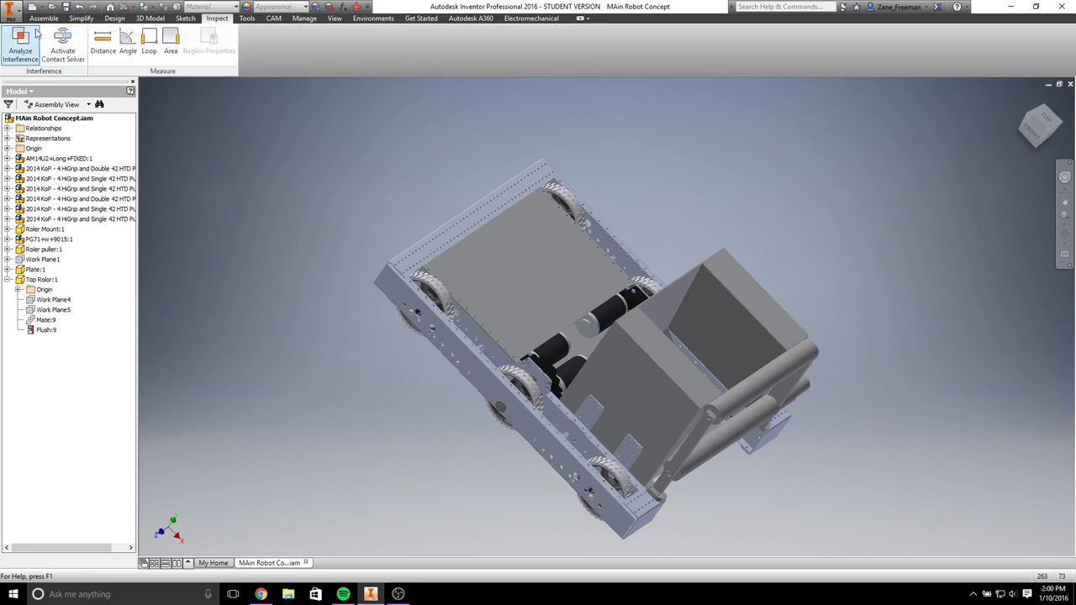
{"action": "left_click", "coordinate": [102, 42]}
{"action": "left_click", "coordinate": [689, 377]}
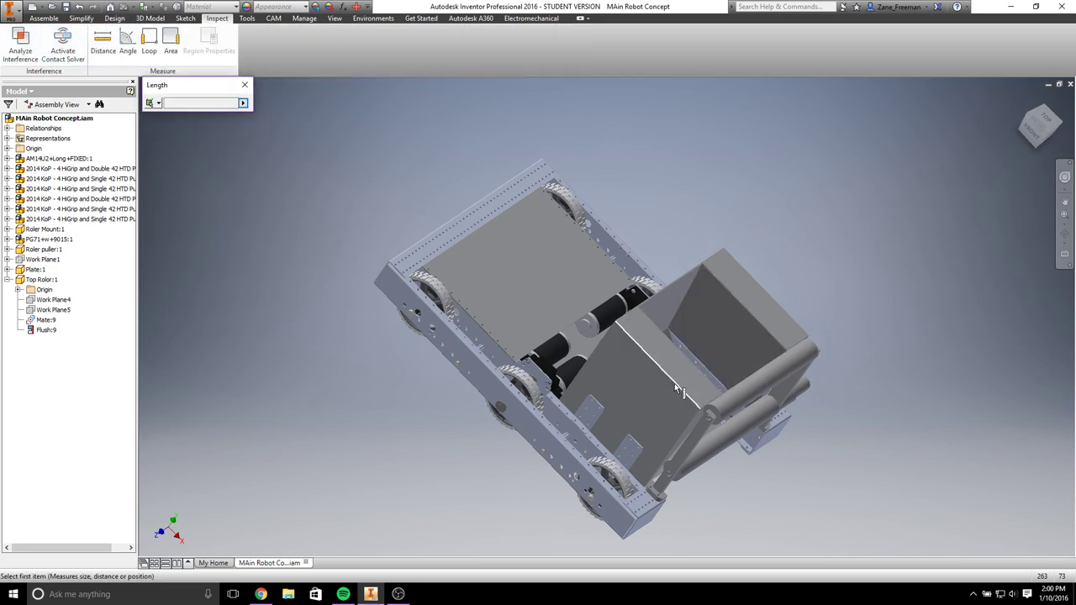
{"action": "left_click", "coordinate": [782, 290]}
{"action": "left_click", "coordinate": [244, 85]}
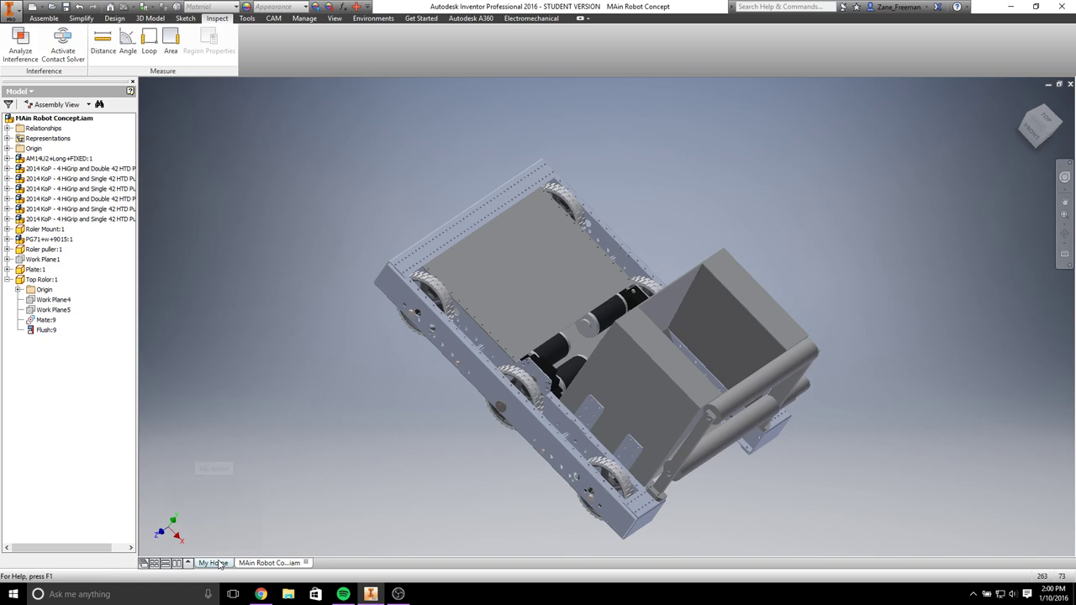
Step: Create a new part from the Standard.ipt template and start a 2D sketch on the horizontal XZ plane
{"action": "key", "text": "ctrl+n"}
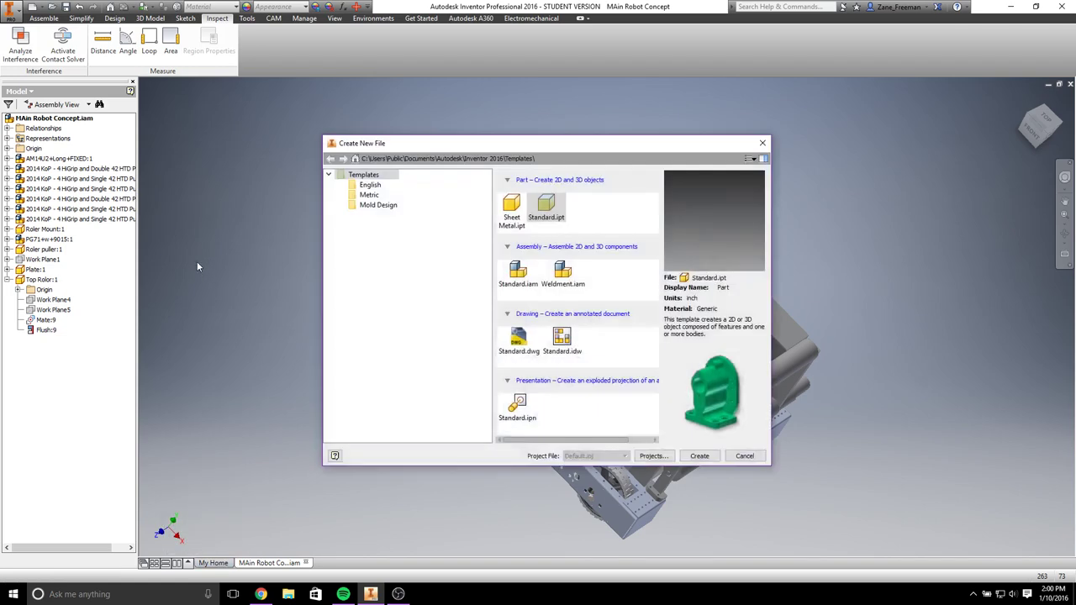
{"action": "double_click", "coordinate": [557, 210]}
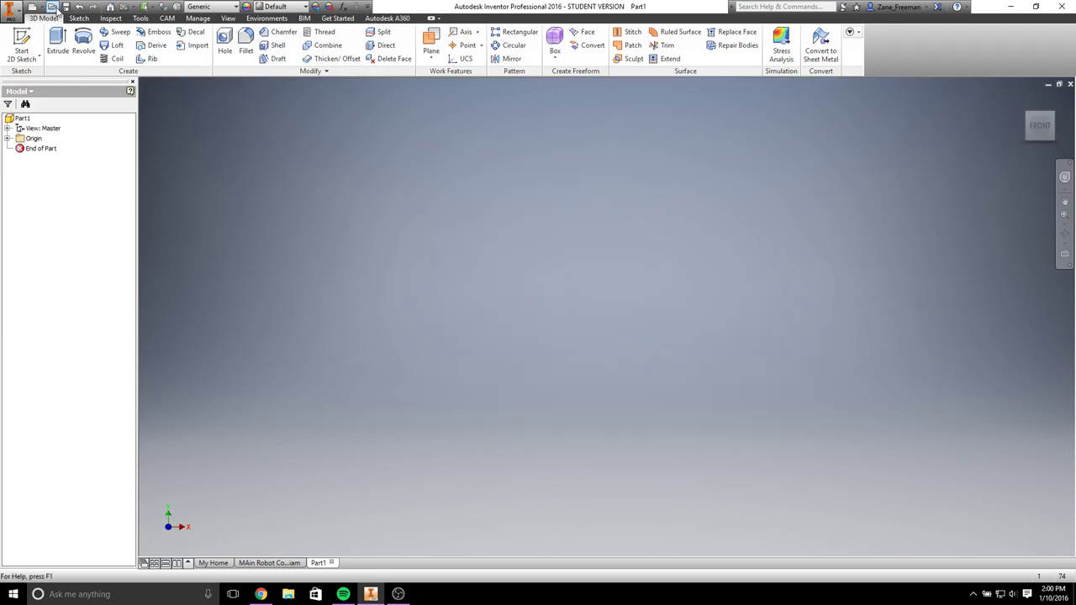
{"action": "left_click", "coordinate": [22, 46]}
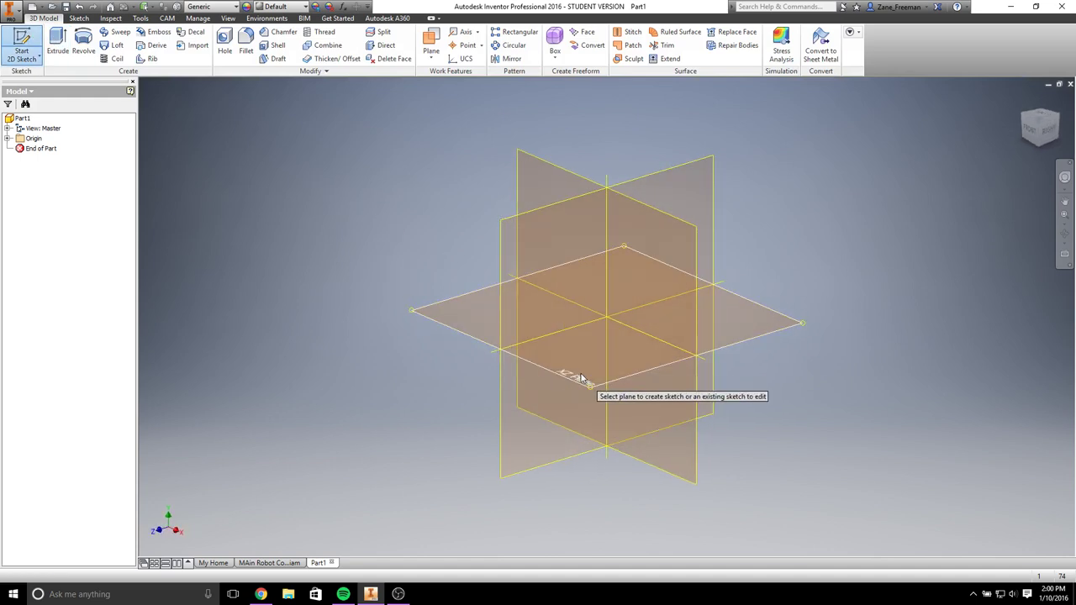
{"action": "left_click", "coordinate": [582, 378]}
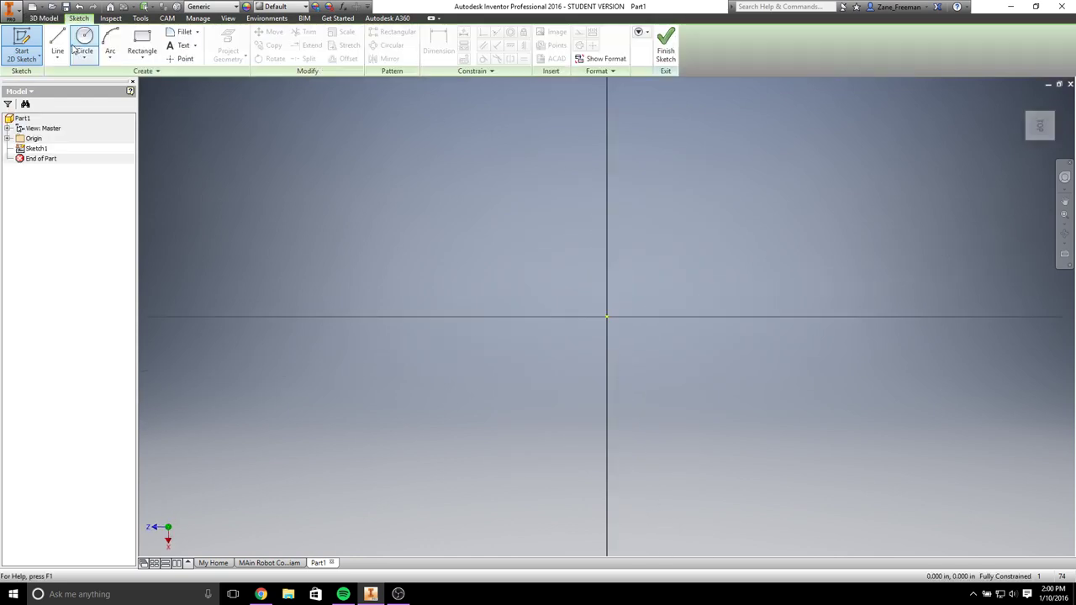
Step: Sketch a two-point center rectangle on the origin, 16 in tall and 11 in wide, and finish the sketch
{"action": "left_click", "coordinate": [142, 38]}
{"action": "left_click", "coordinate": [142, 57]}
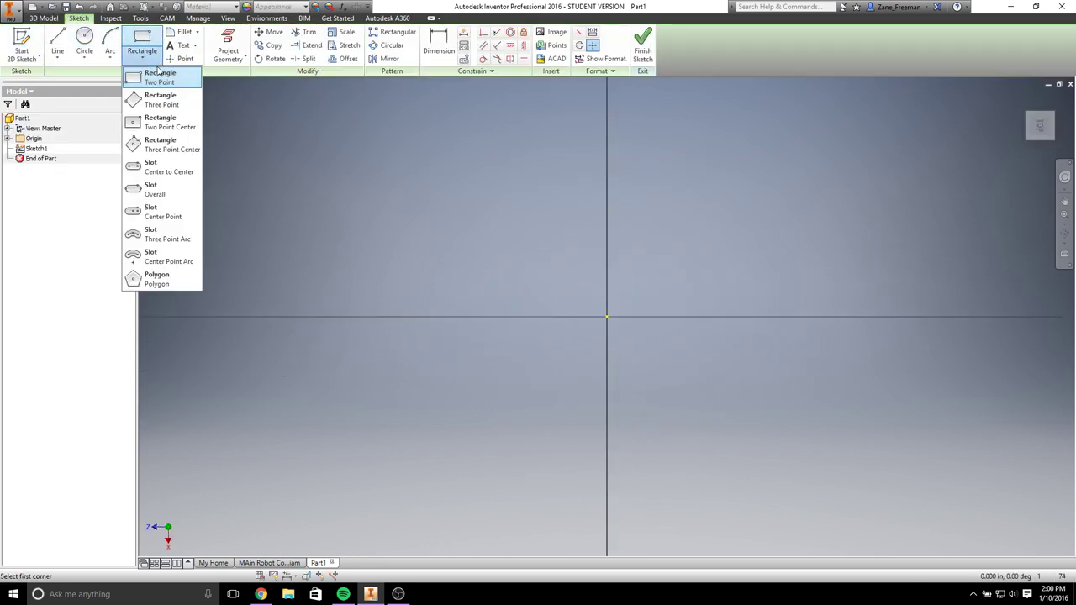
{"action": "left_click", "coordinate": [169, 145]}
{"action": "left_click", "coordinate": [142, 57]}
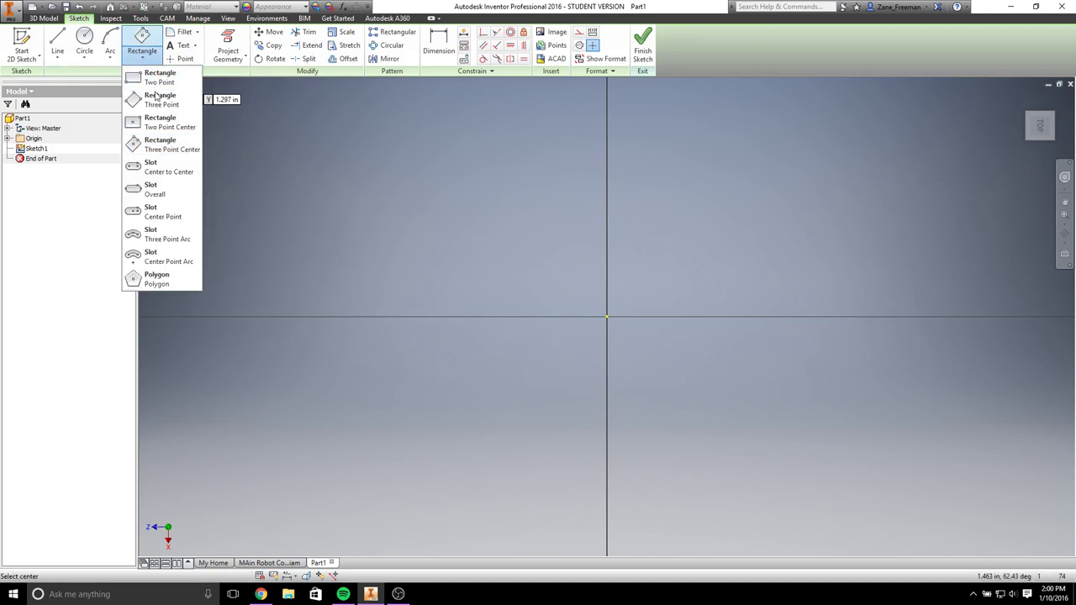
{"action": "left_click", "coordinate": [156, 122]}
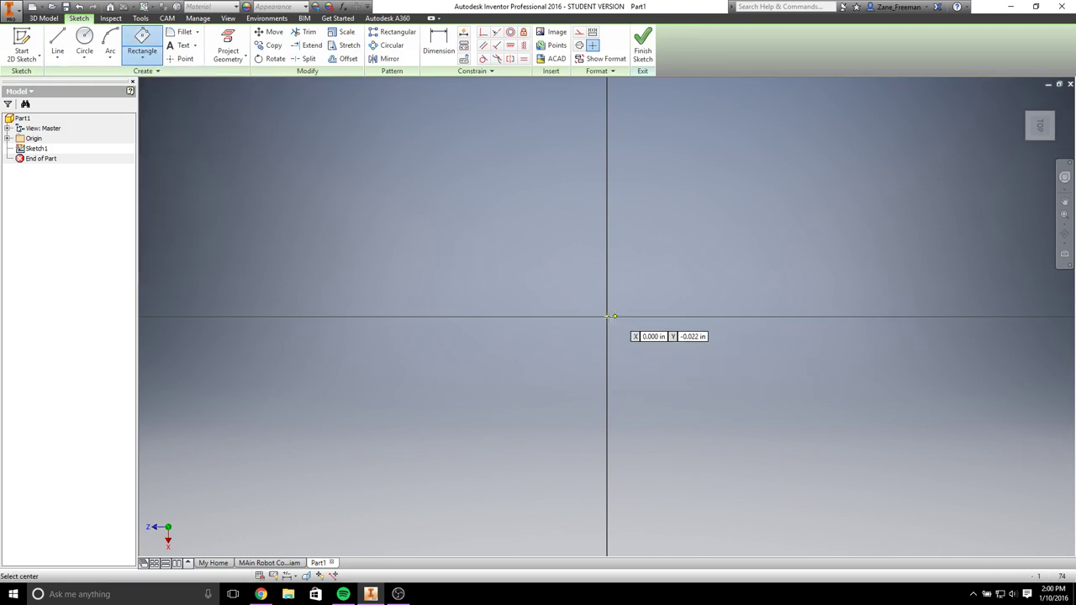
{"action": "left_click", "coordinate": [609, 316]}
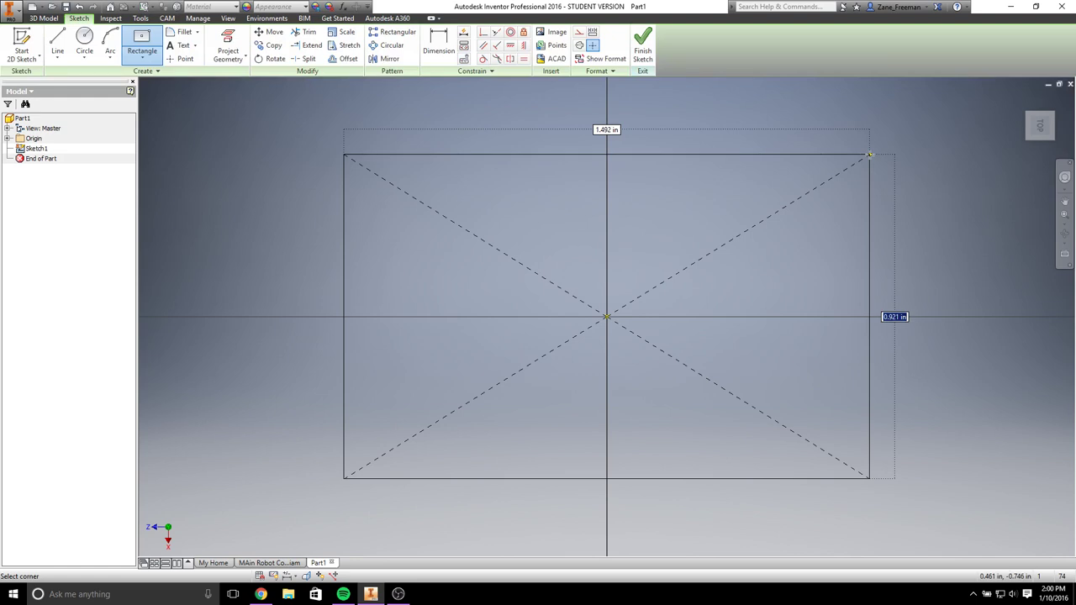
{"action": "type", "text": "16"}
{"action": "key", "text": "Tab"}
{"action": "type", "text": "11"}
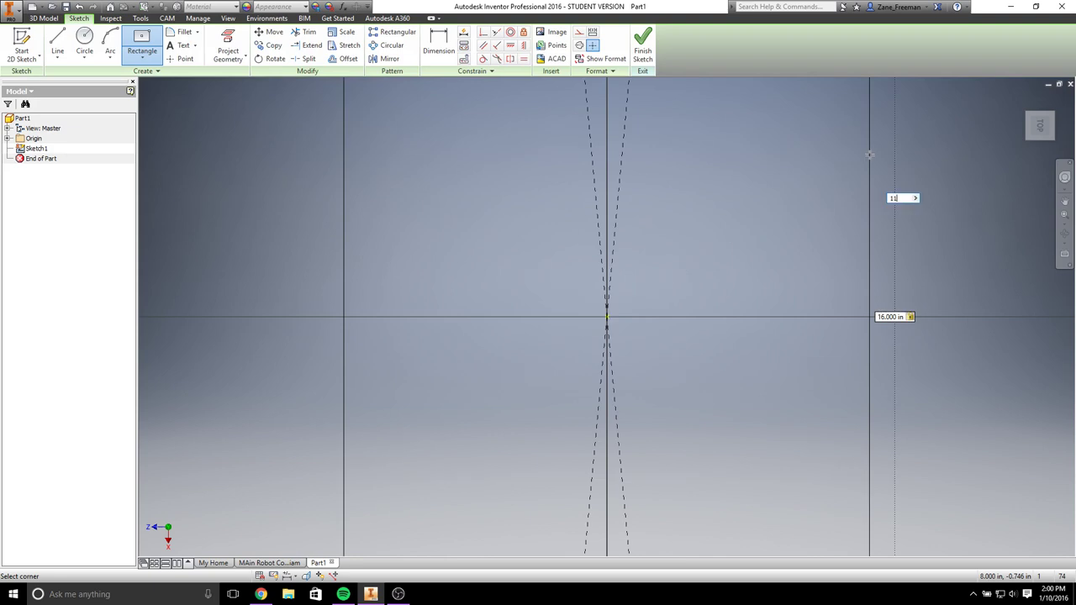
{"action": "key", "text": "Return"}
{"action": "scroll", "coordinate": [870, 154], "scroll_direction": "down", "scroll_amount": 3}
{"action": "scroll", "coordinate": [773, 231], "scroll_direction": "down", "scroll_amount": 2}
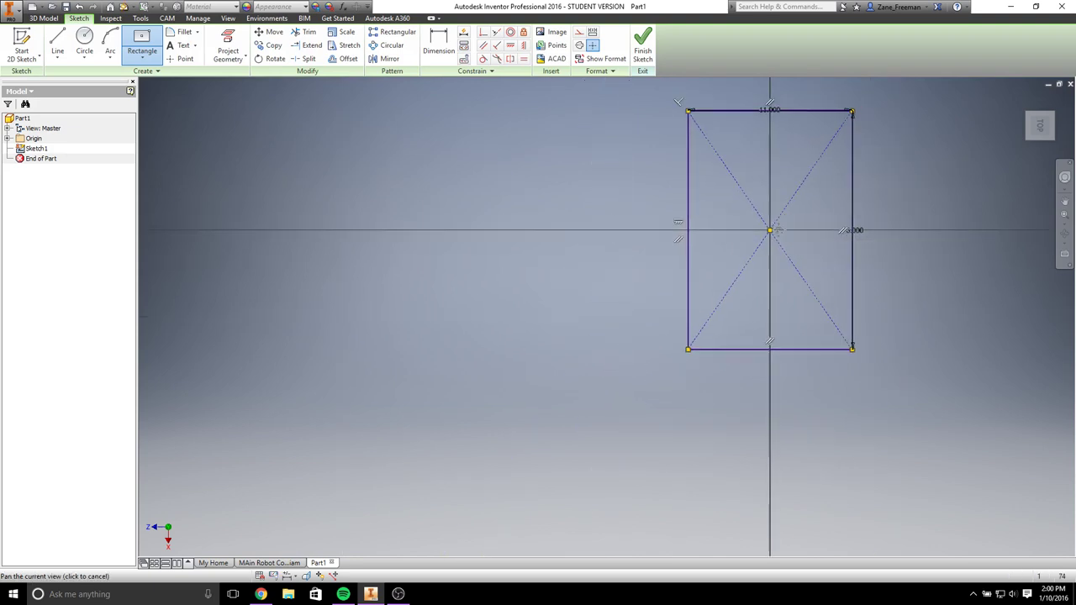
{"action": "left_click_drag", "start_coordinate": [773, 232], "coordinate": [621, 291]}
{"action": "key", "text": "Escape"}
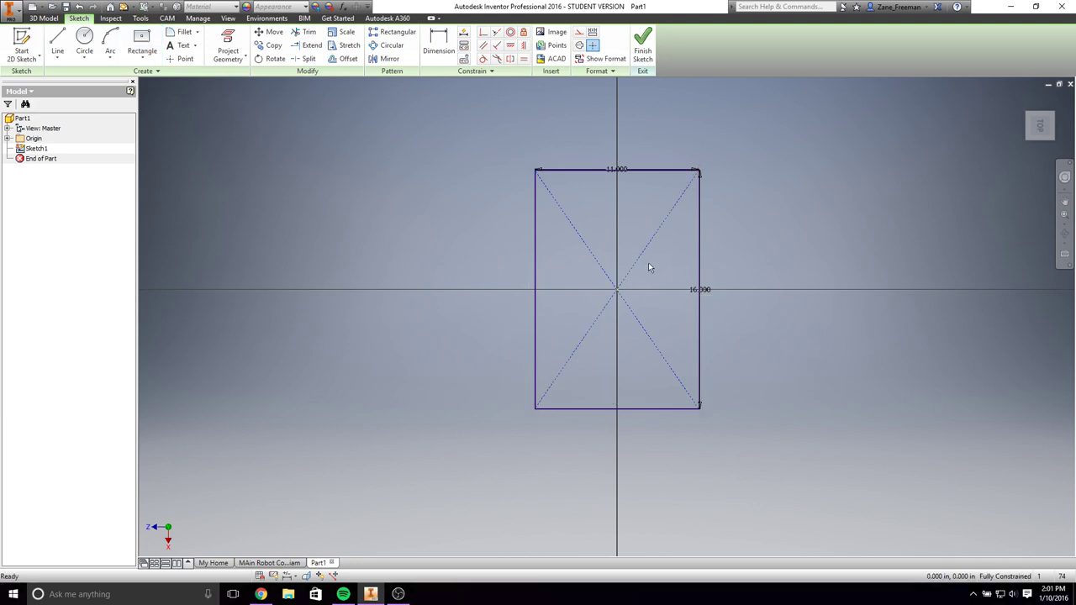
{"action": "left_click", "coordinate": [700, 290]}
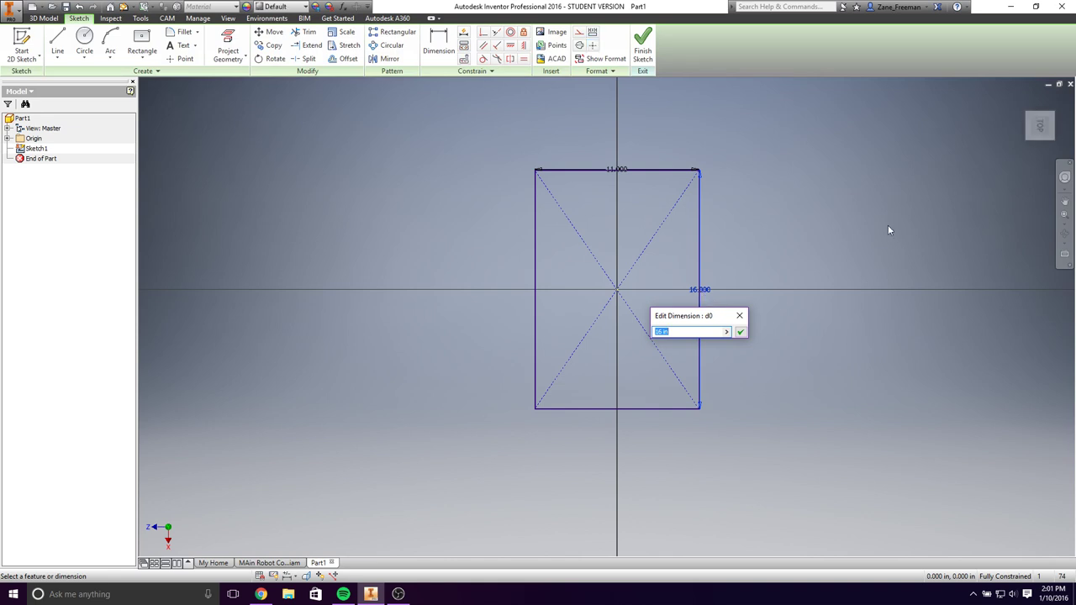
{"action": "left_click", "coordinate": [643, 44]}
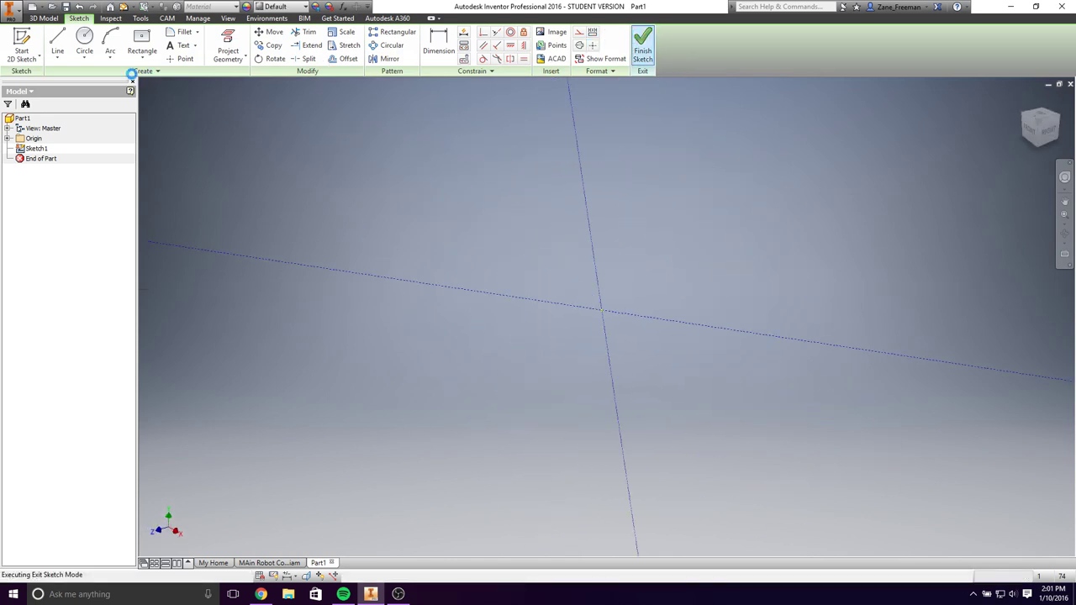
Step: Reopen the rectangle's sketch, add a 9 in diameter circle centred on the origin, and finish the sketch
{"action": "double_click", "coordinate": [36, 148]}
{"action": "left_click", "coordinate": [84, 41]}
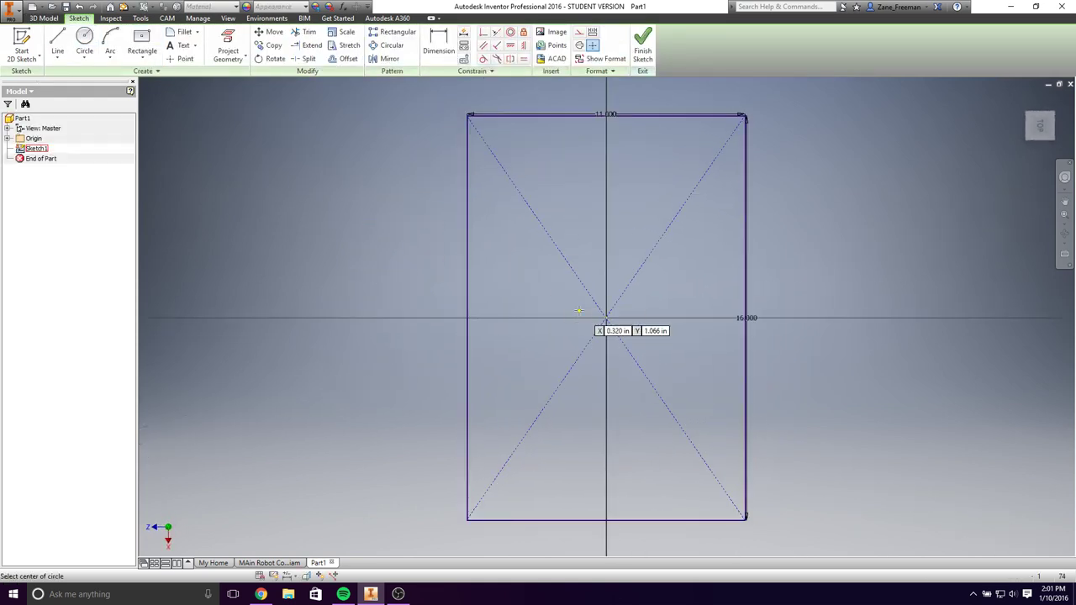
{"action": "left_click", "coordinate": [606, 318]}
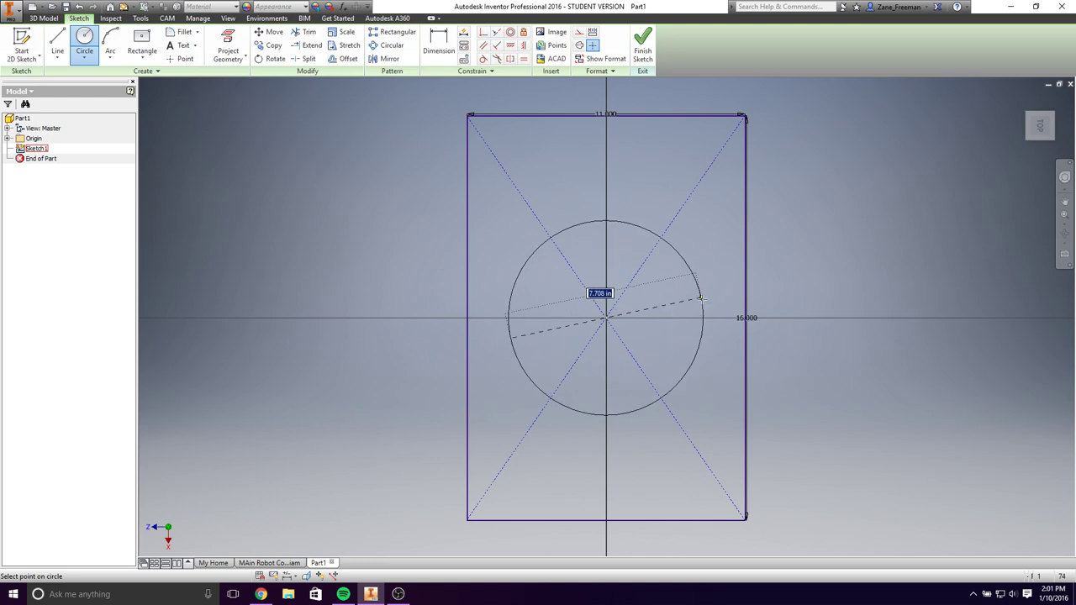
{"action": "type", "text": "9"}
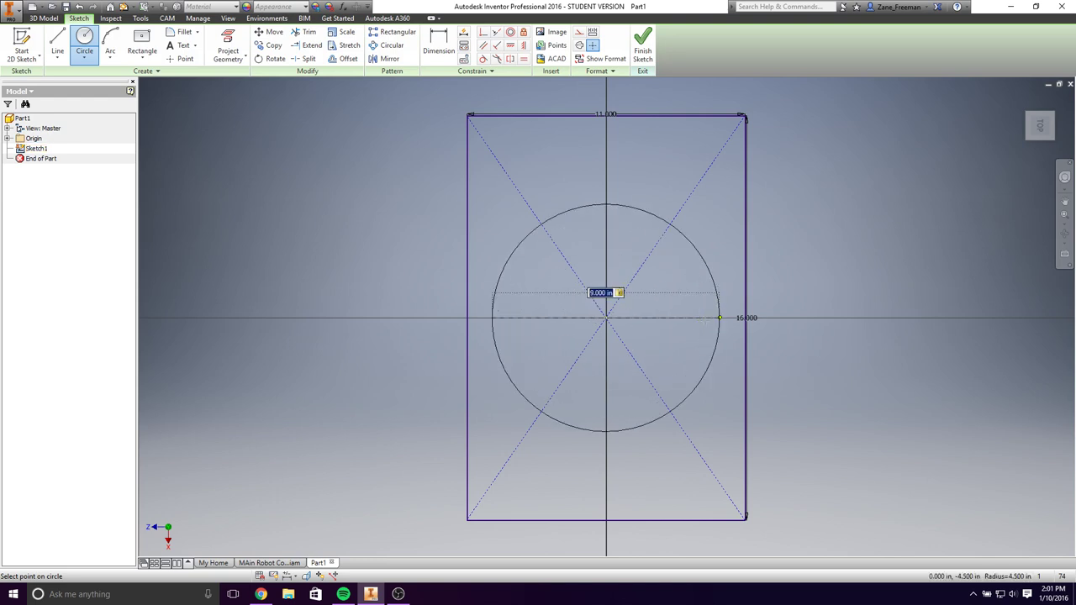
{"action": "key", "text": "Return"}
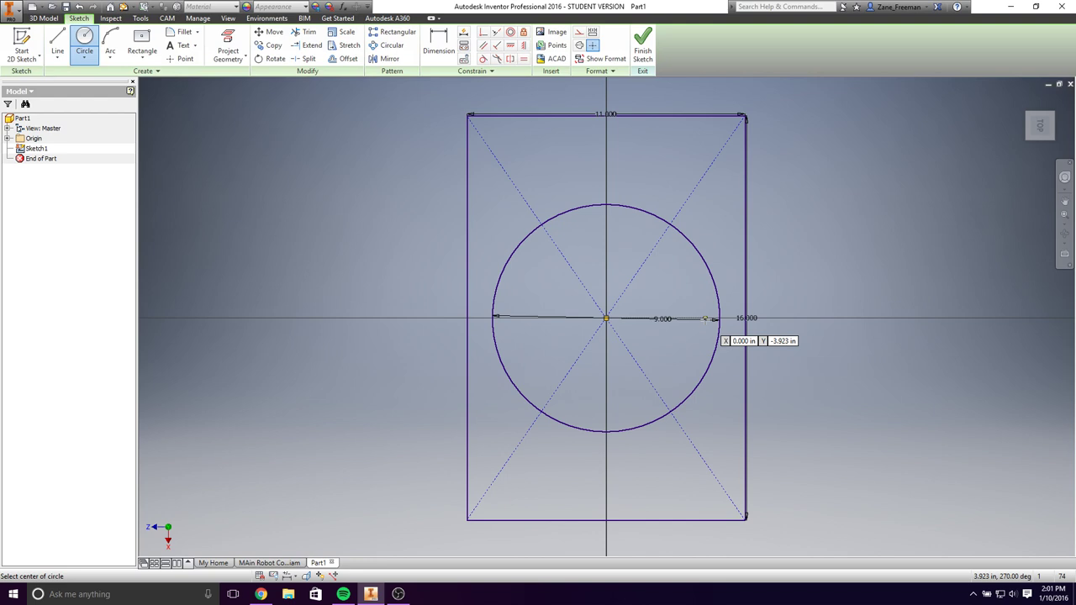
{"action": "left_click", "coordinate": [642, 47]}
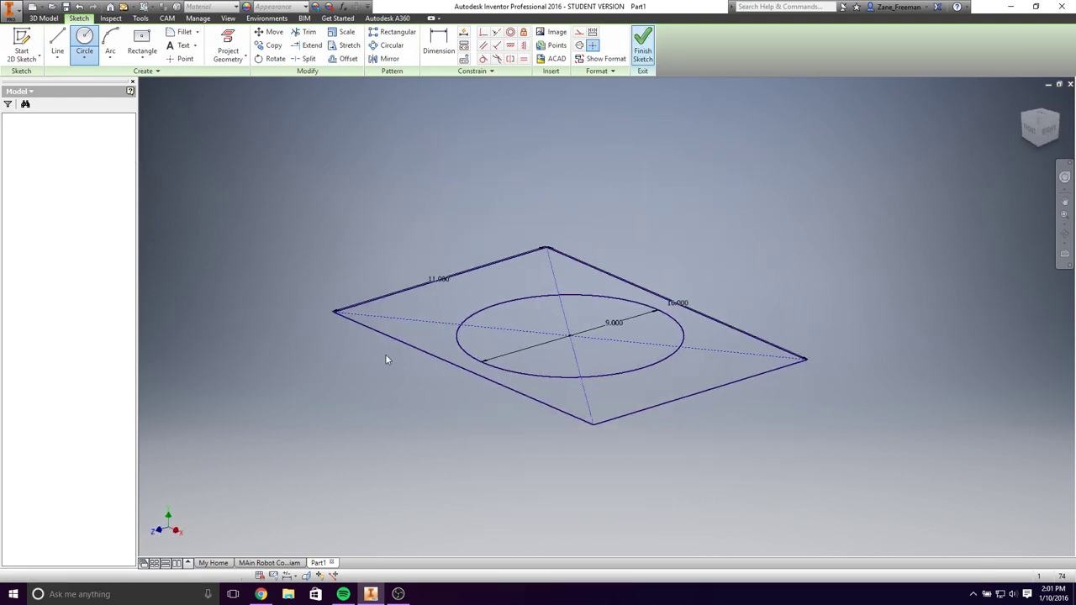
Step: Extrude the area between the rectangle and the circle by .125 in
{"action": "left_click", "coordinate": [25, 54]}
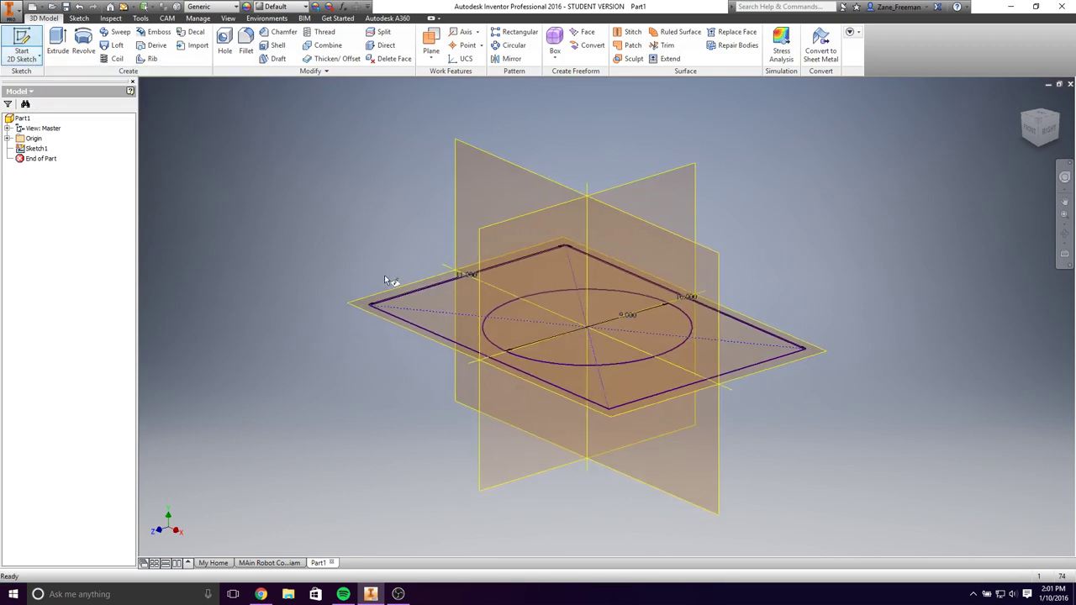
{"action": "left_click", "coordinate": [36, 148]}
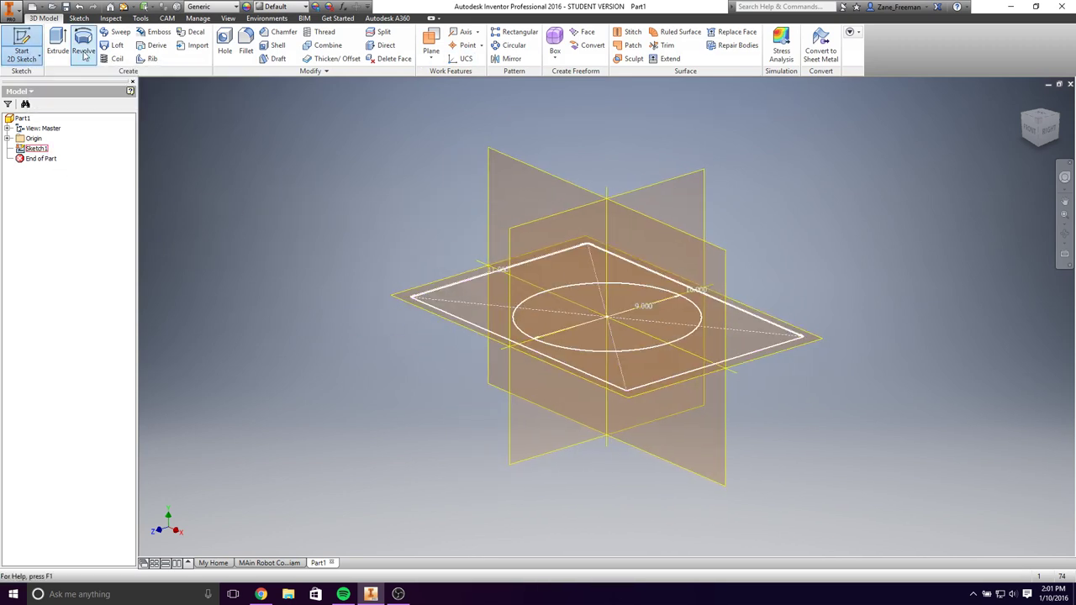
{"action": "left_click", "coordinate": [57, 43]}
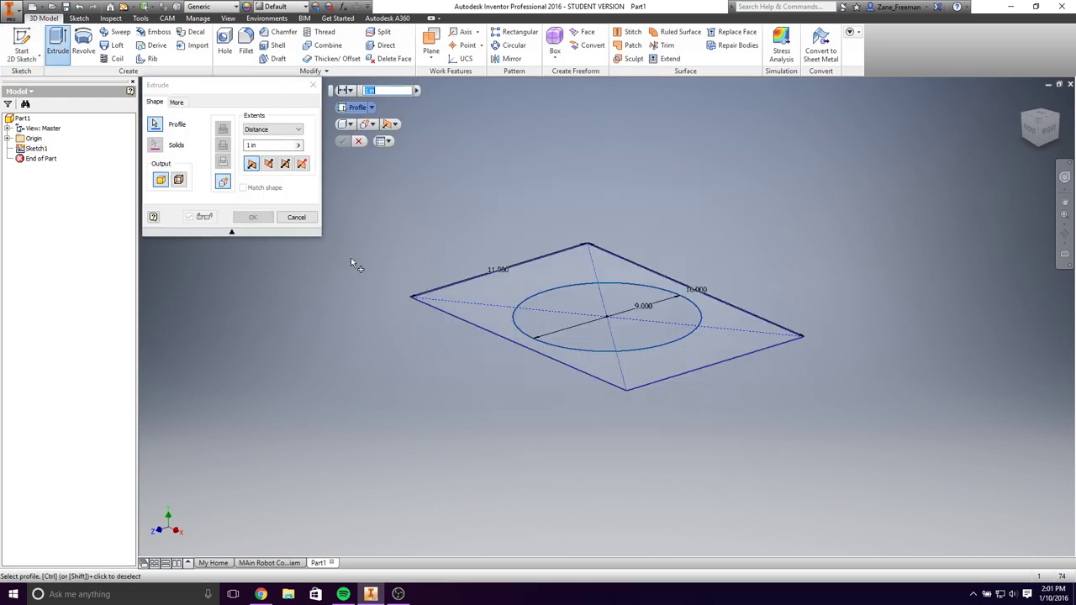
{"action": "left_click", "coordinate": [462, 298]}
{"action": "type", "text": ".125"}
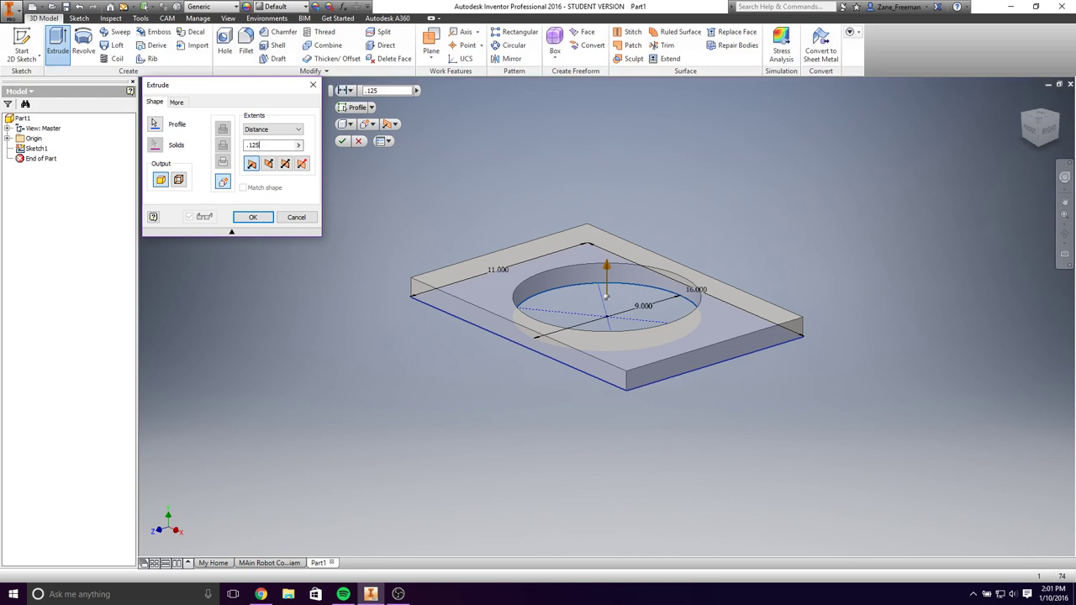
{"action": "key", "text": "Return"}
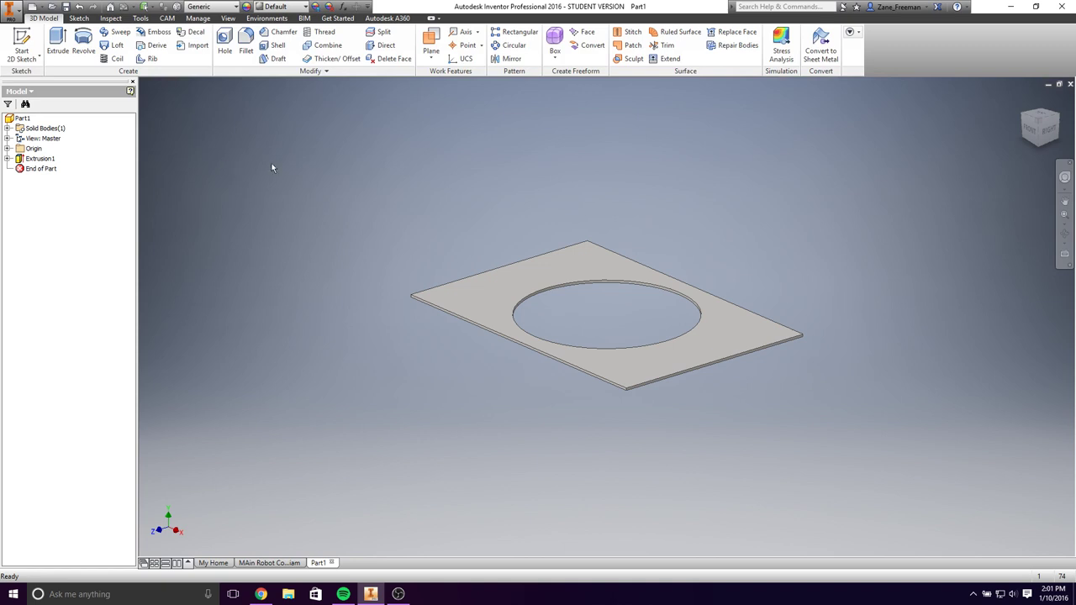
Step: Save the part in the Robot folder under the file name Lazy bottom
{"action": "key", "text": "ctrl+s"}
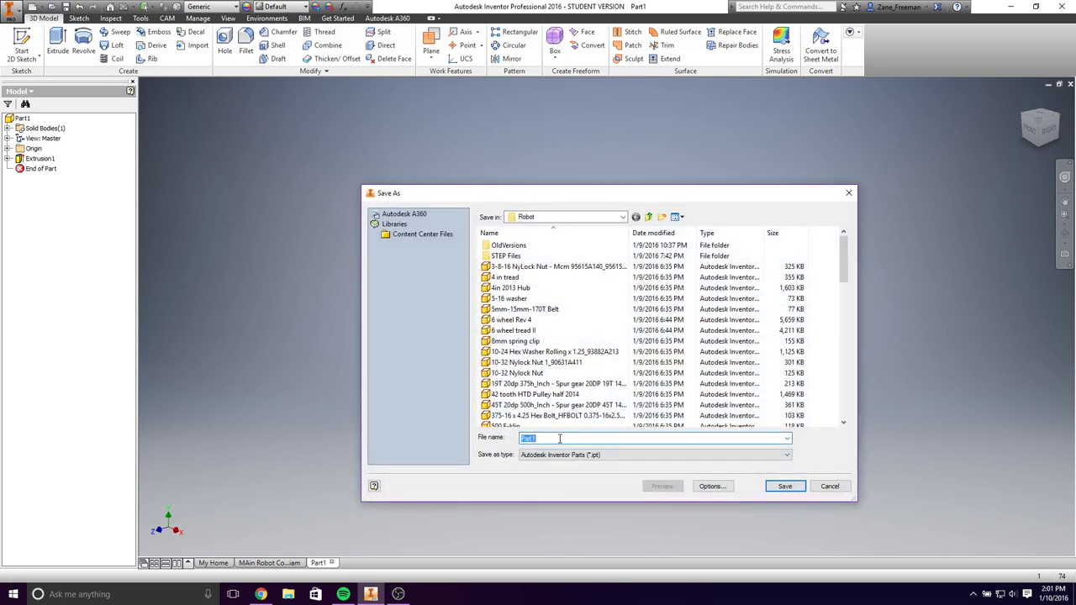
{"action": "type", "text": "L"}
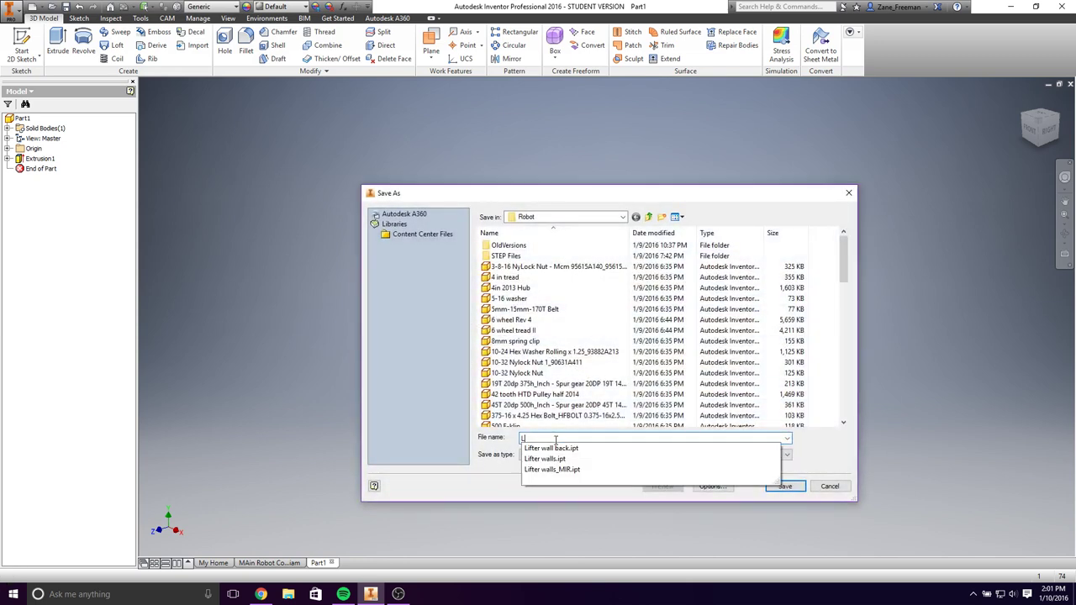
{"action": "type", "text": "ay"}
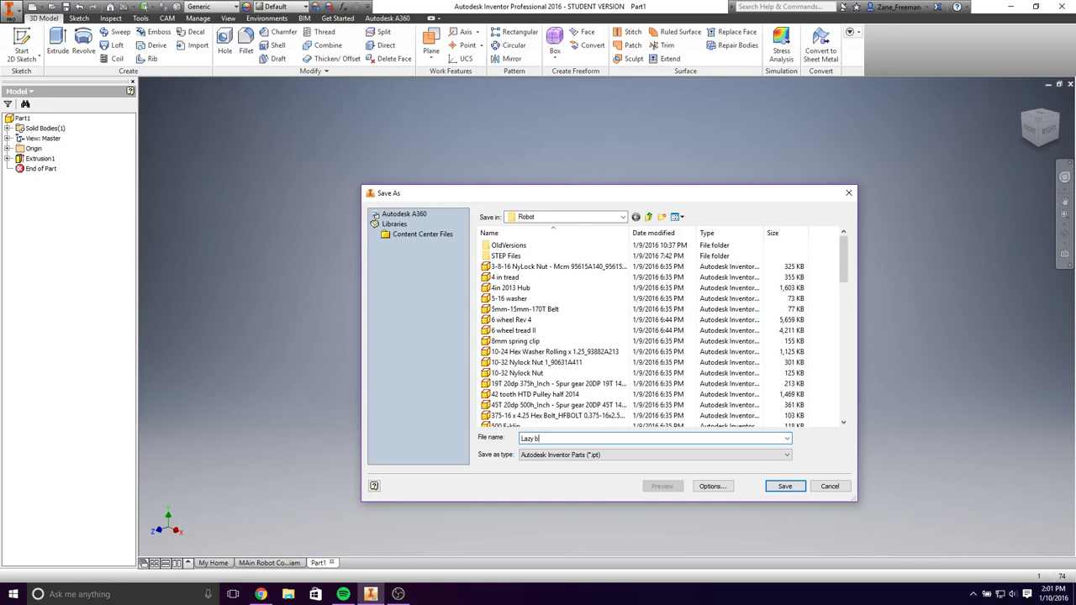
{"action": "type", "text": "bottom"}
{"action": "key", "text": "Return"}
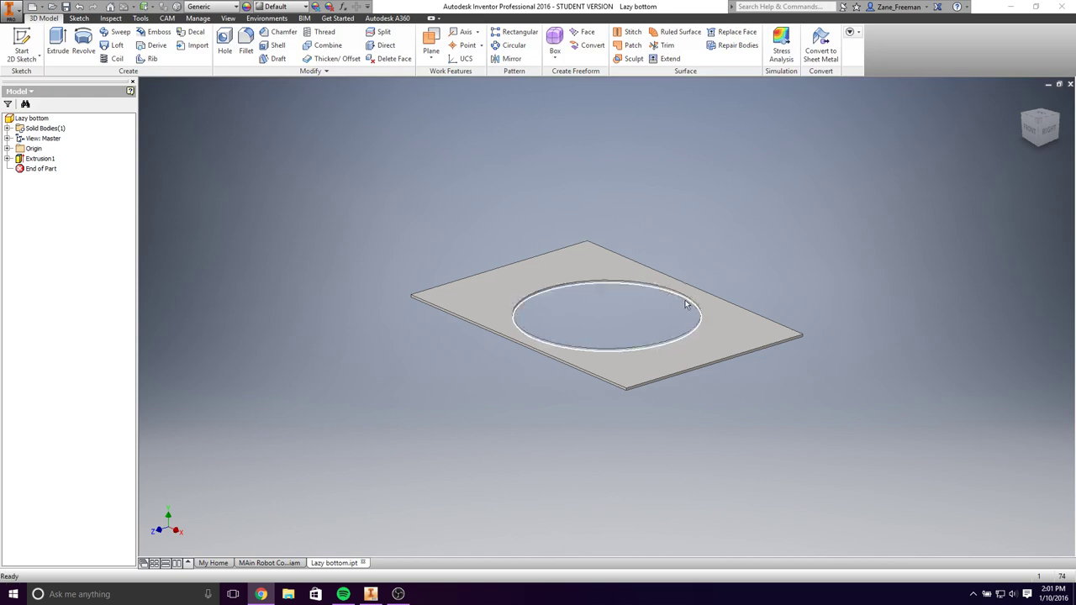
{"action": "scroll", "coordinate": [669, 316], "scroll_direction": "up", "scroll_amount": 3}
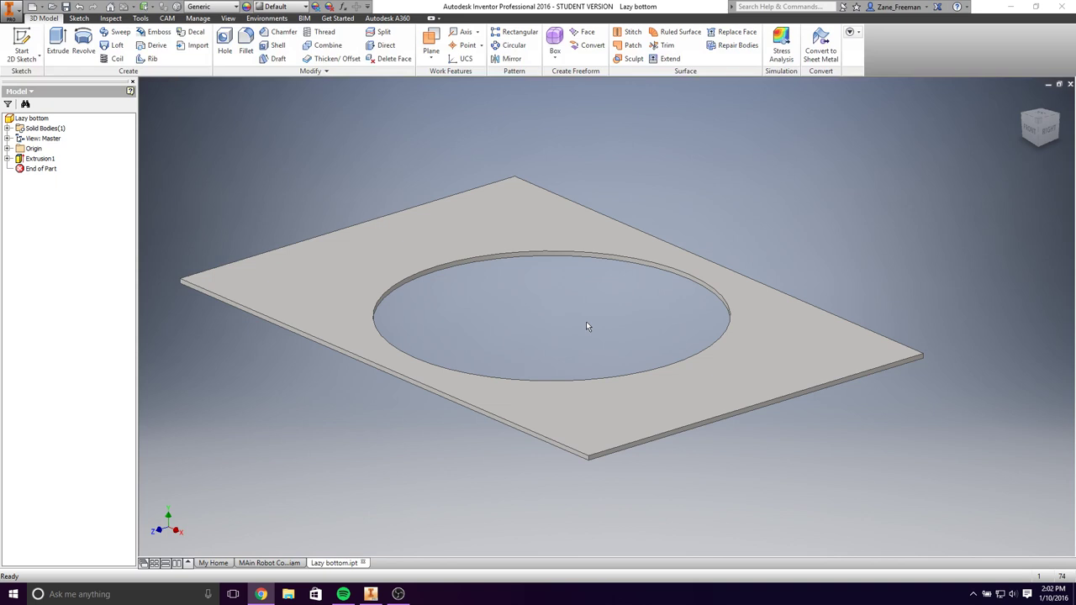
{"action": "scroll", "coordinate": [587, 327], "scroll_direction": "down", "scroll_amount": 3}
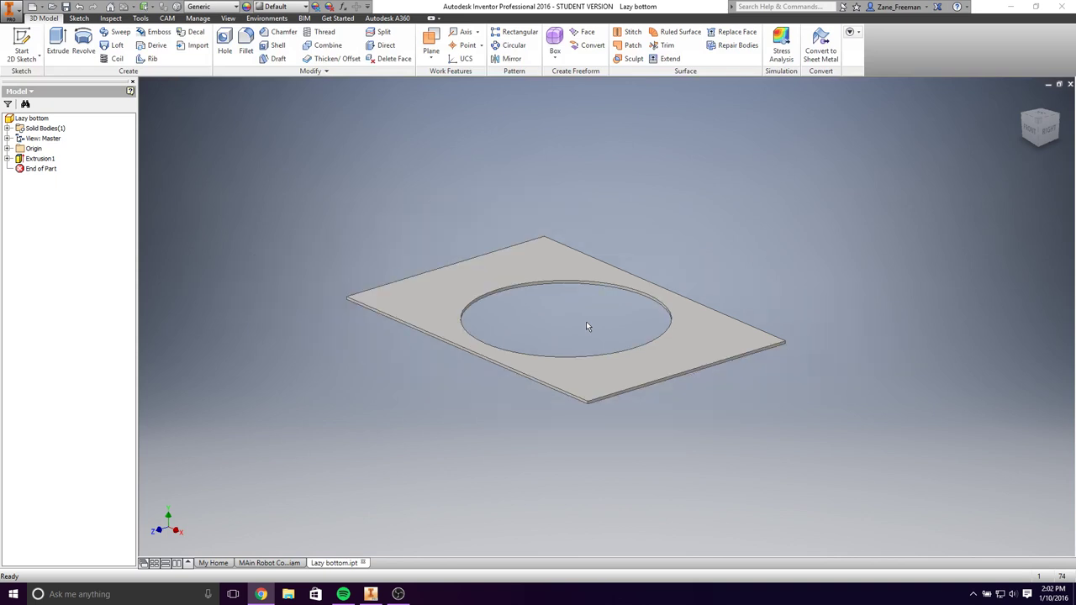
{"action": "middle_click_drag", "start_coordinate": [587, 327], "coordinate": [588, 365]}
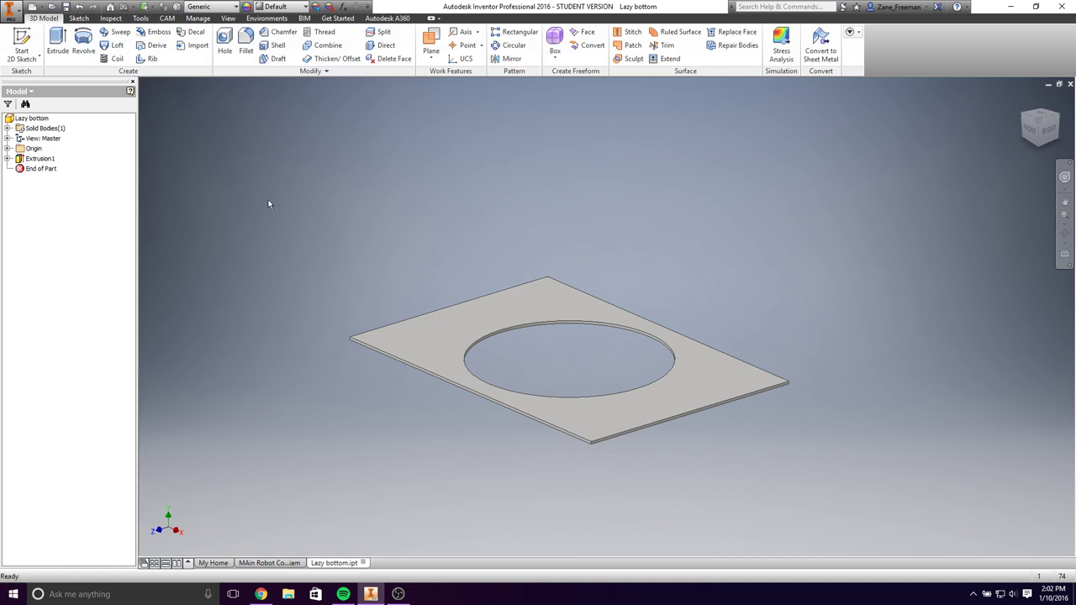
Step: Create a new part from the Standard.ipt template and start a 2D sketch on the horizontal XZ origin plane
{"action": "key", "text": "ctrl+n"}
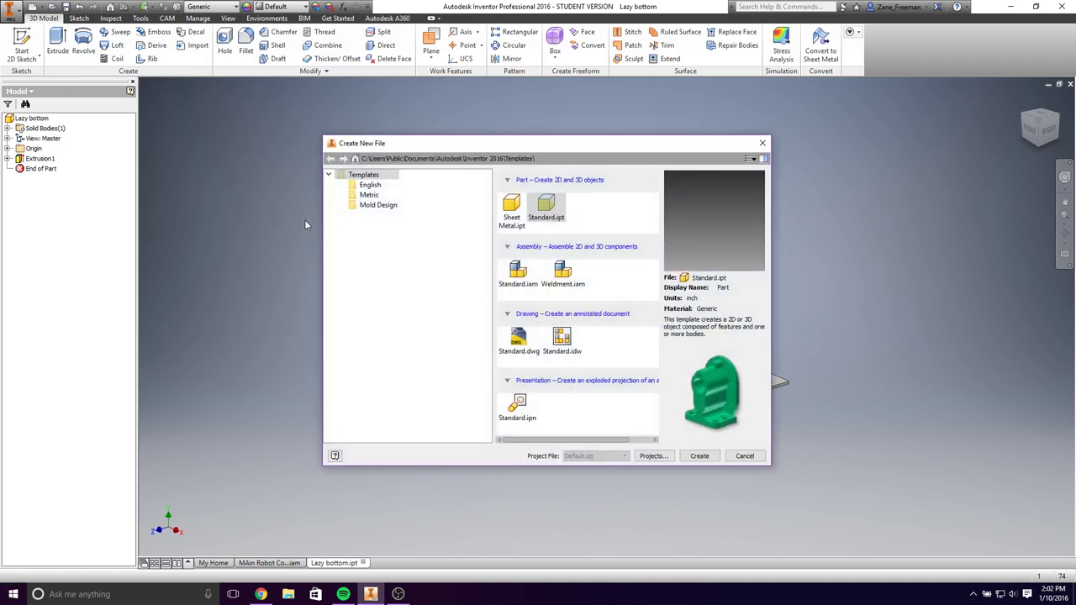
{"action": "double_click", "coordinate": [547, 211]}
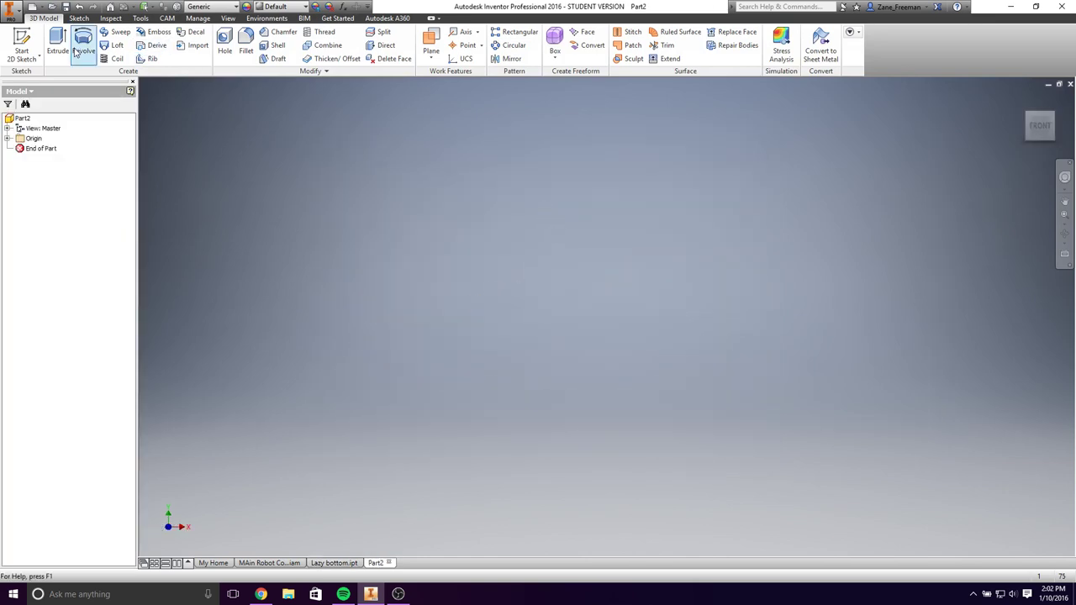
{"action": "left_click", "coordinate": [23, 42]}
{"action": "left_click", "coordinate": [593, 337]}
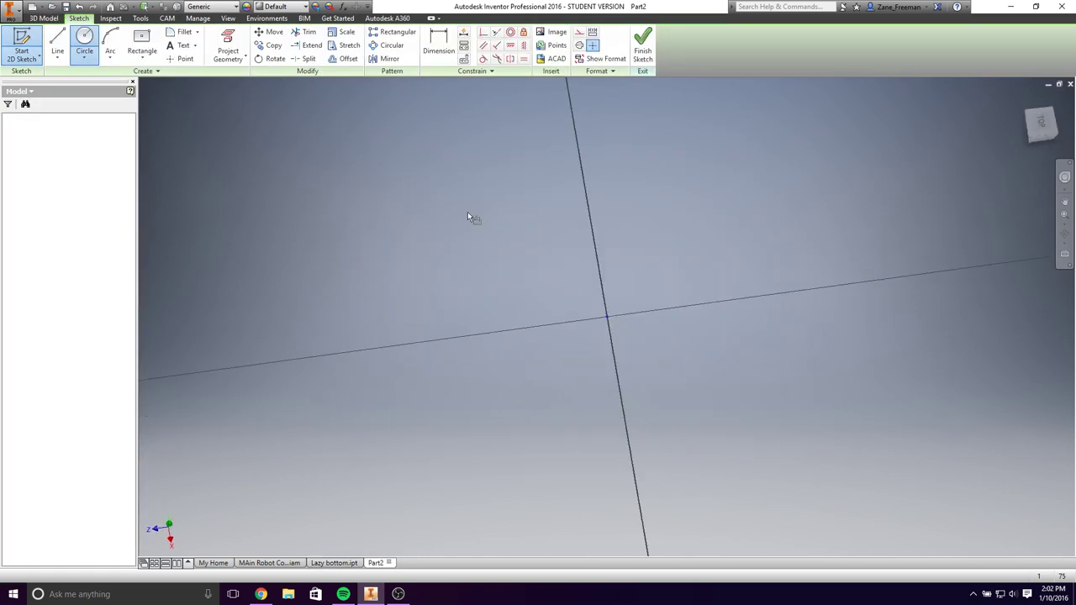
Step: Sketch two concentric circles centred on the origin, about 0.83 in and 1.2 in in diameter
{"action": "left_click", "coordinate": [84, 38]}
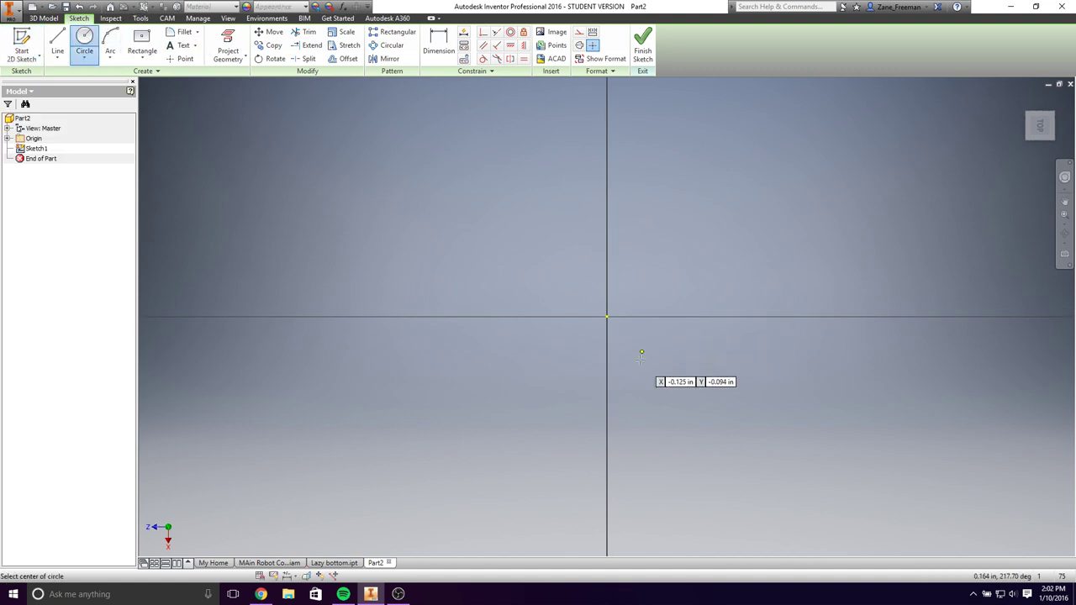
{"action": "left_click", "coordinate": [607, 317]}
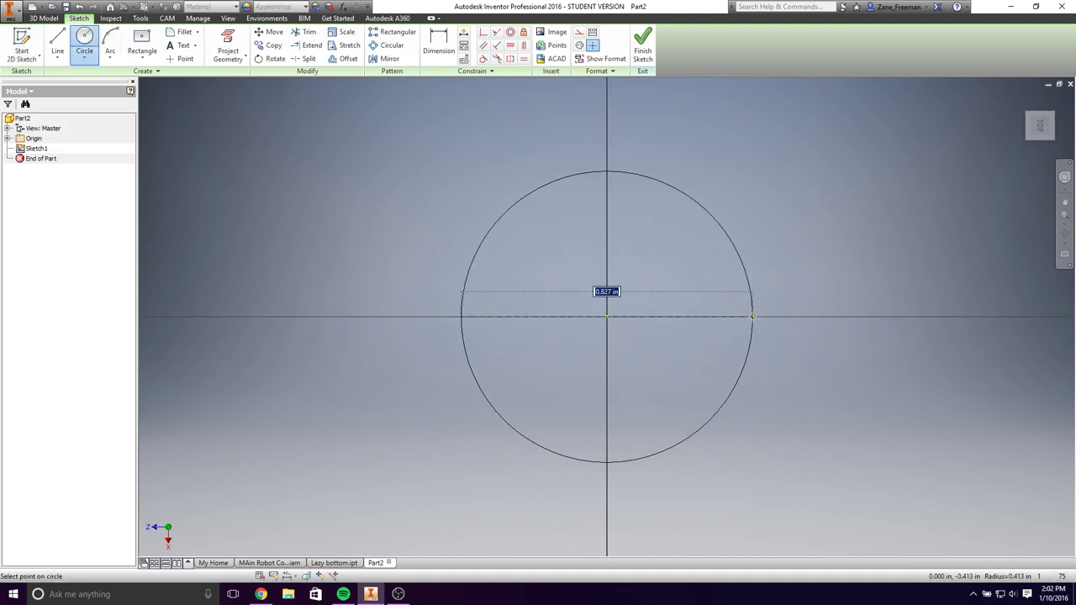
{"action": "left_click", "coordinate": [752, 317]}
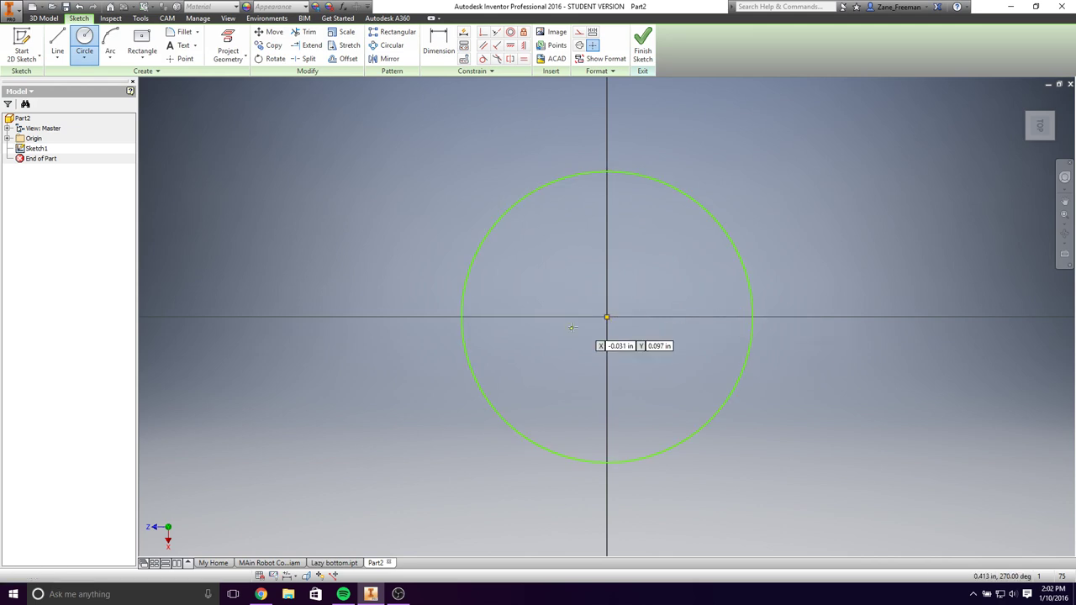
{"action": "left_click", "coordinate": [607, 317]}
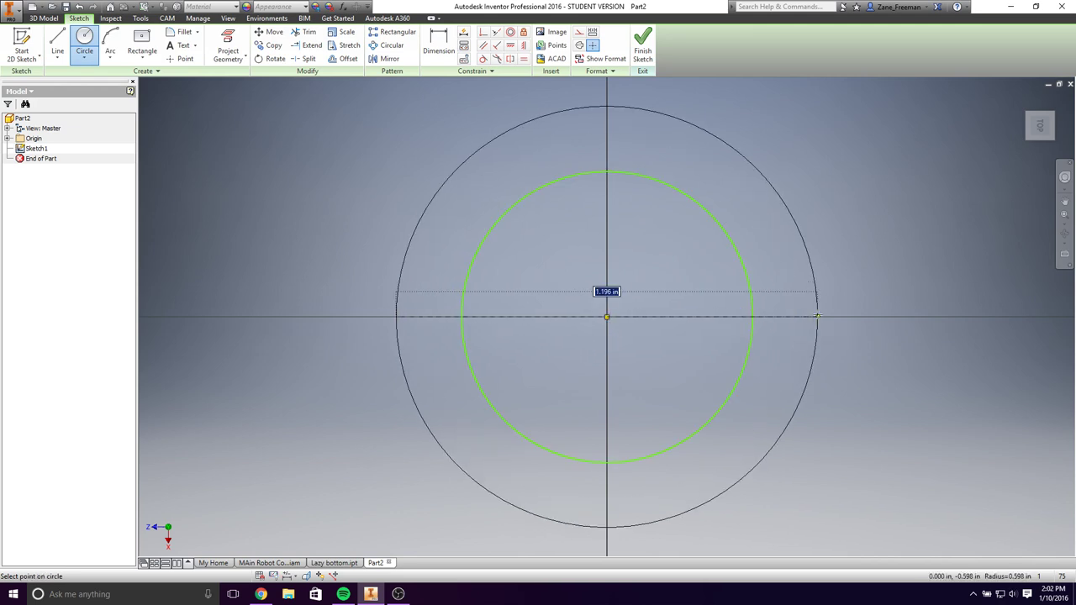
{"action": "left_click", "coordinate": [817, 317]}
Step: Dimension the radial gap between the inner and outer circles as 1 in
{"action": "left_click", "coordinate": [442, 50]}
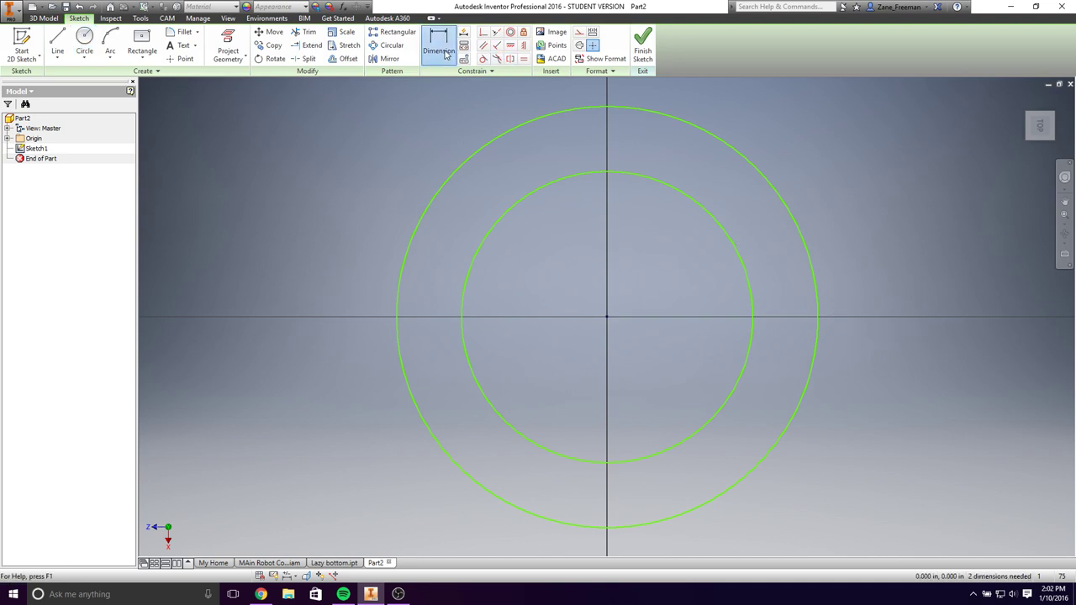
{"action": "left_click", "coordinate": [819, 319]}
{"action": "left_click", "coordinate": [754, 323]}
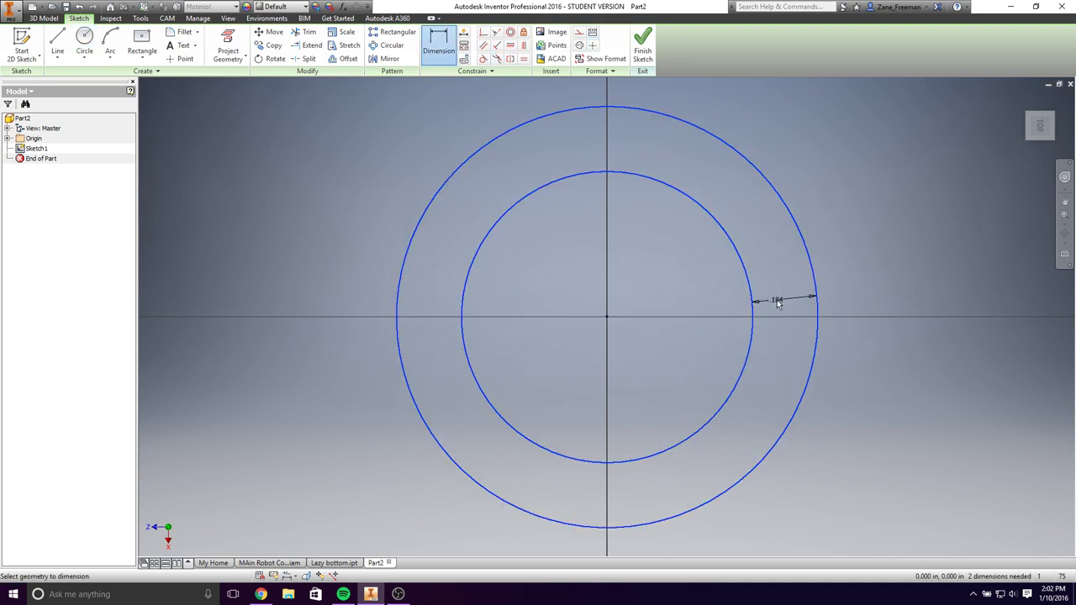
{"action": "left_click", "coordinate": [779, 301]}
{"action": "key", "text": "Return"}
Step: Set the inner circle's diameter to 9 in and finish the sketch
{"action": "scroll", "coordinate": [746, 318], "scroll_direction": "down", "scroll_amount": 5}
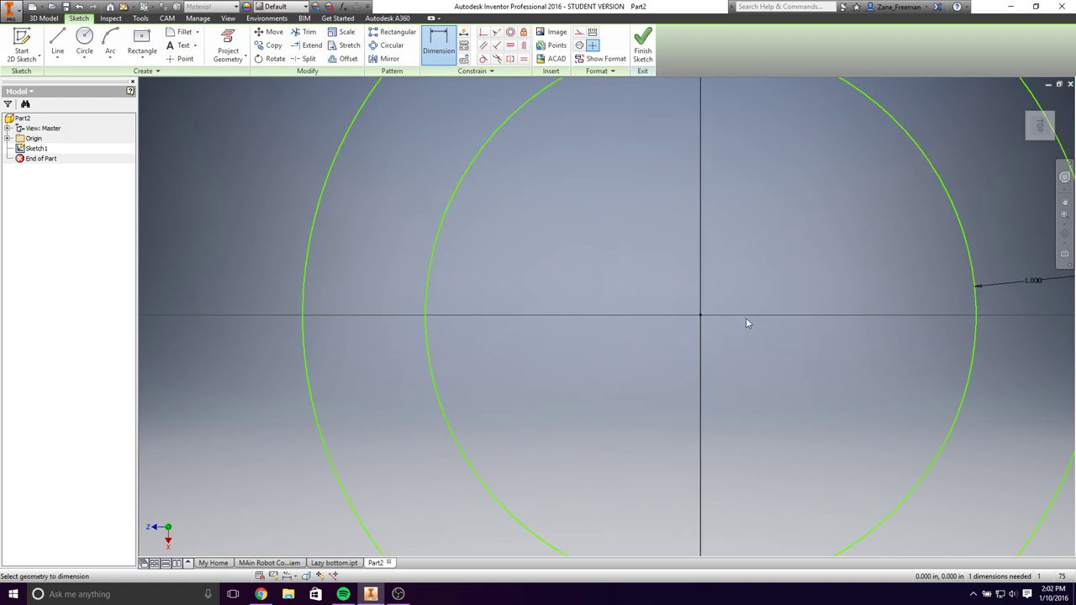
{"action": "left_click", "coordinate": [820, 300]}
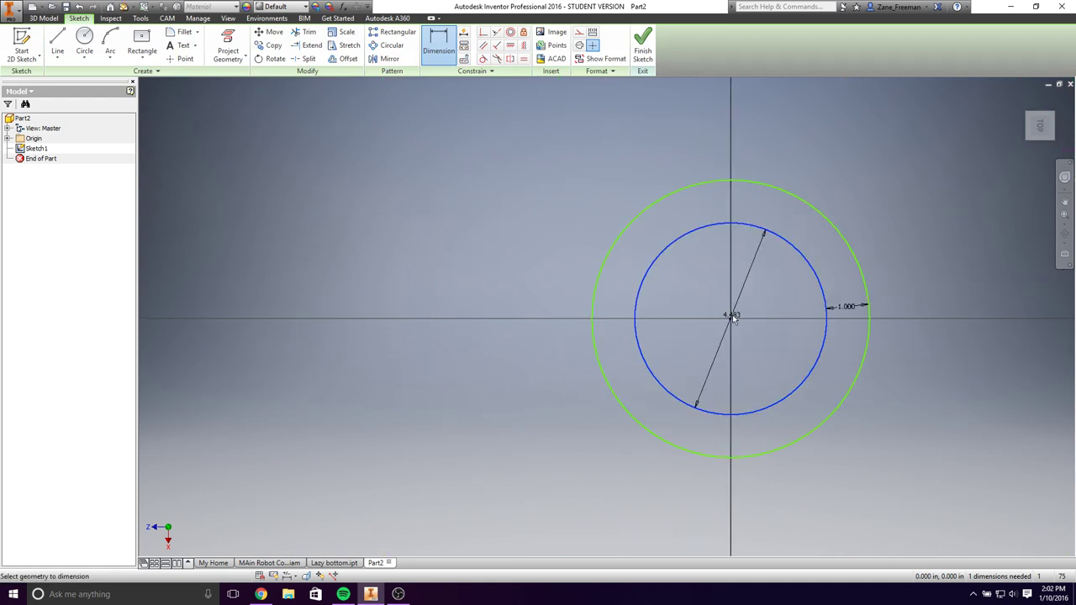
{"action": "left_click", "coordinate": [716, 312]}
{"action": "type", "text": "9"}
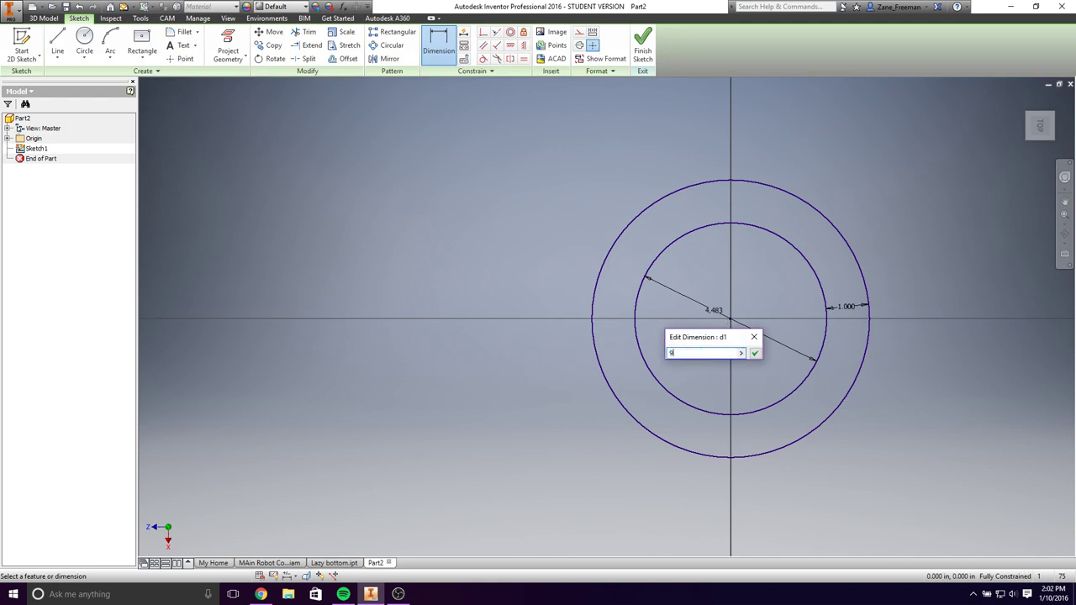
{"action": "key", "text": "Return"}
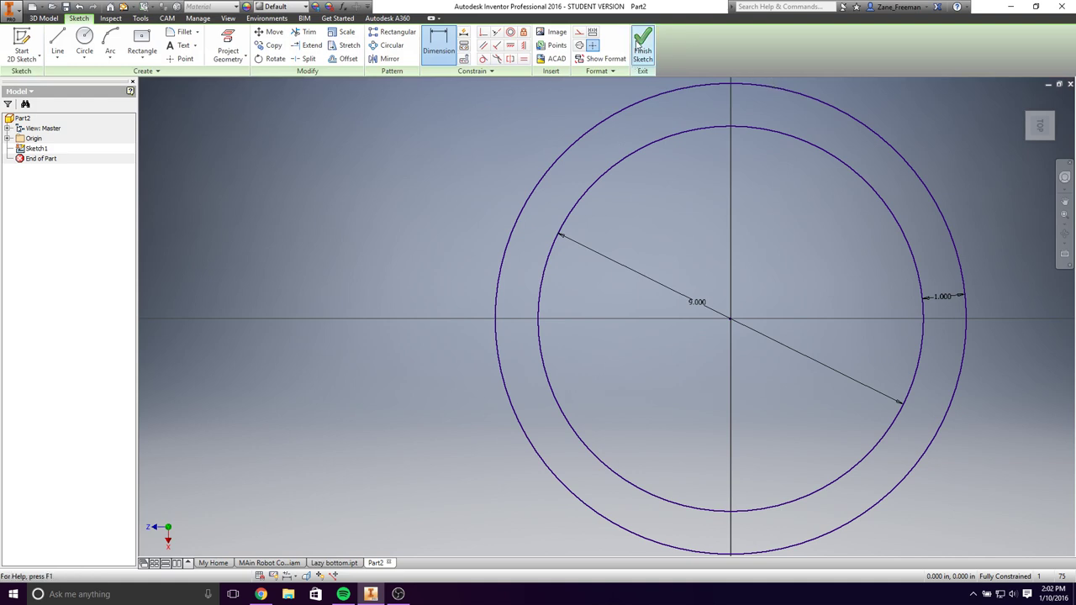
{"action": "left_click", "coordinate": [642, 44]}
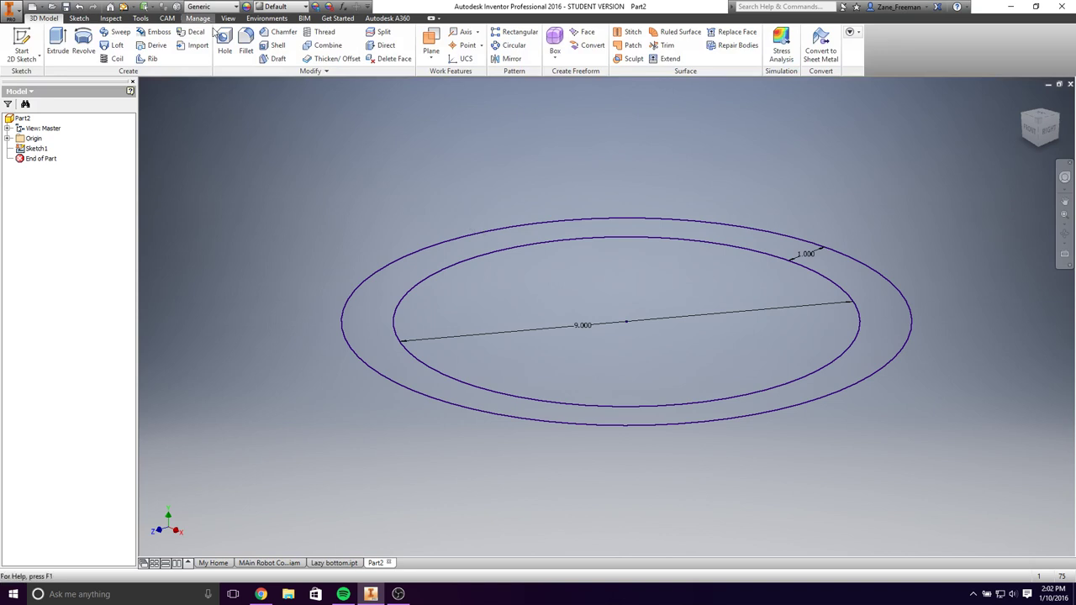
Step: Extrude the ring area between the two circles by .125 in
{"action": "left_click", "coordinate": [57, 44]}
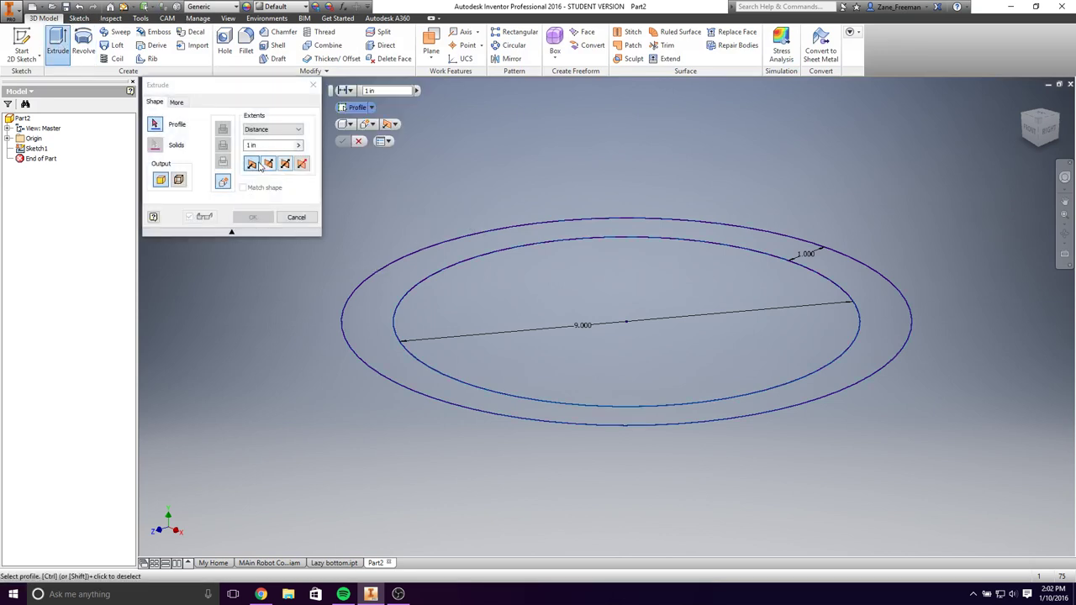
{"action": "left_click", "coordinate": [364, 301]}
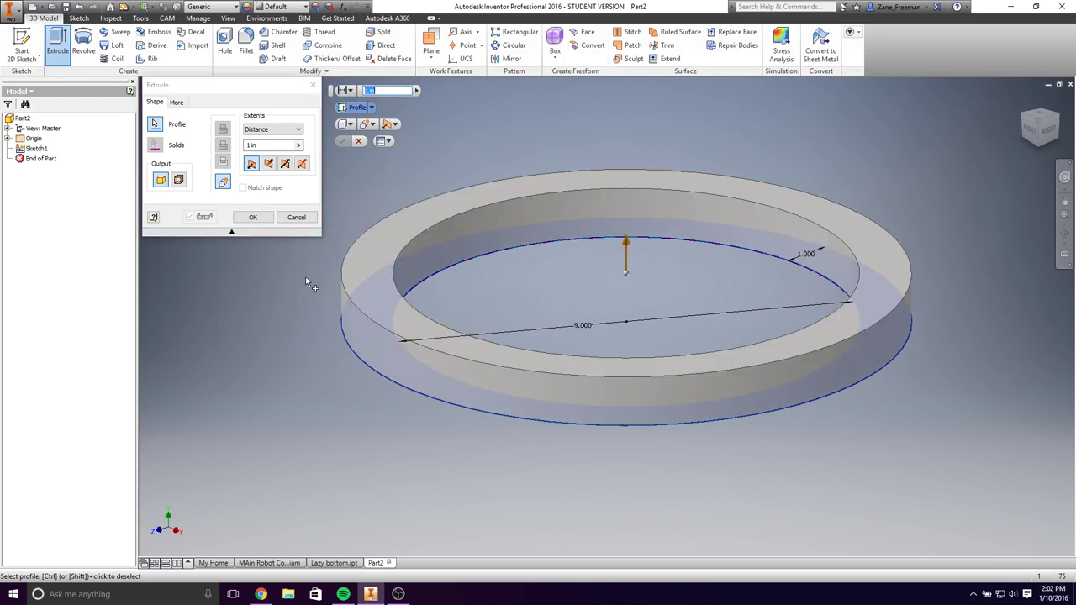
{"action": "type", "text": ".125"}
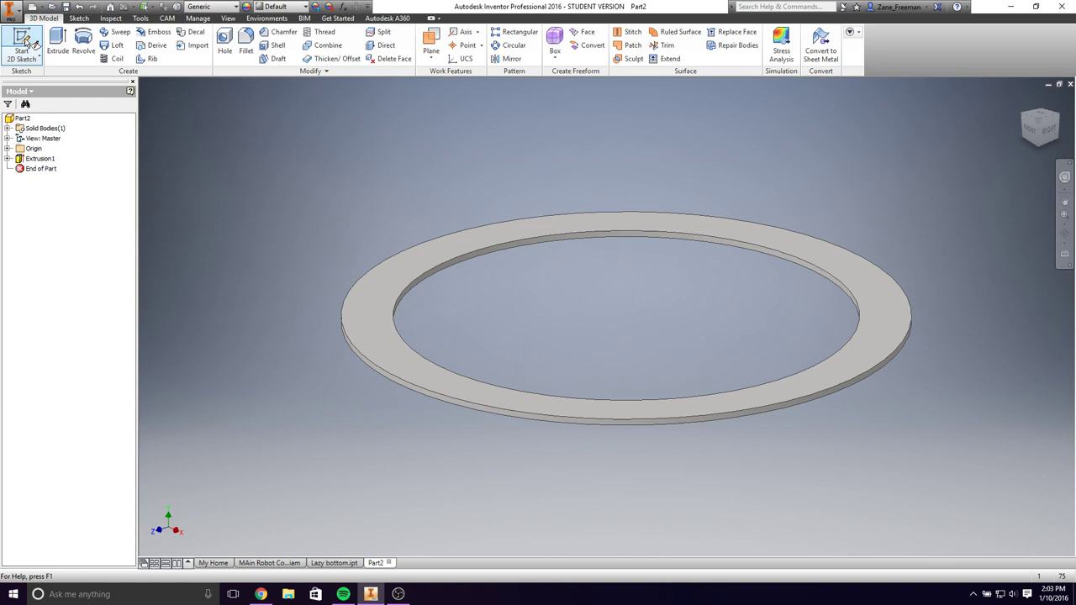
Step: Start a sketch on the ring's upper face and place four points on the sketch axes, each about 5 in from the centre
{"action": "left_click", "coordinate": [23, 42]}
{"action": "left_click", "coordinate": [352, 311]}
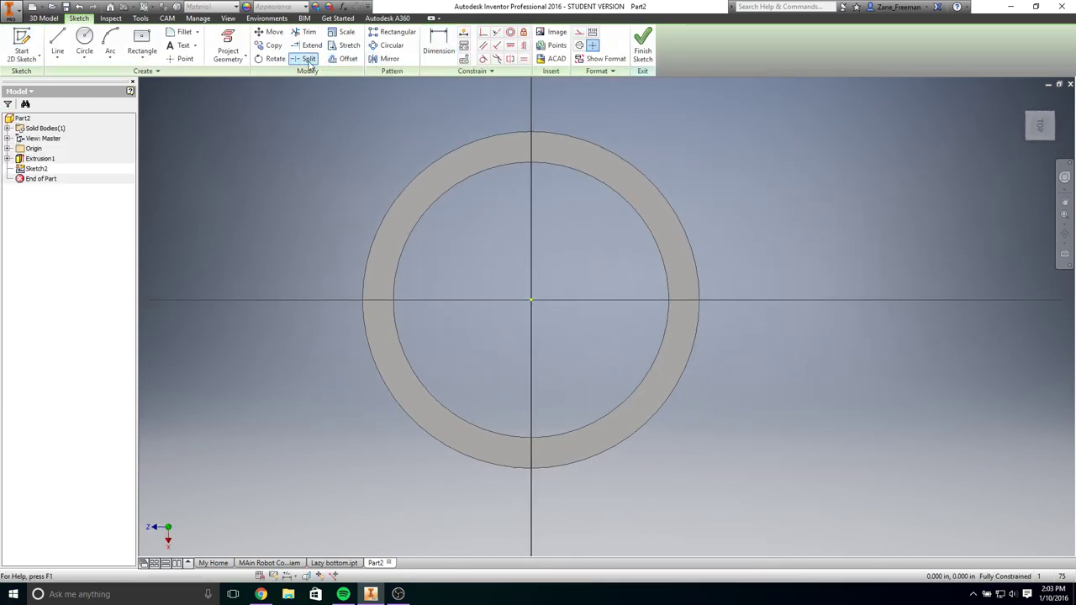
{"action": "left_click", "coordinate": [180, 58]}
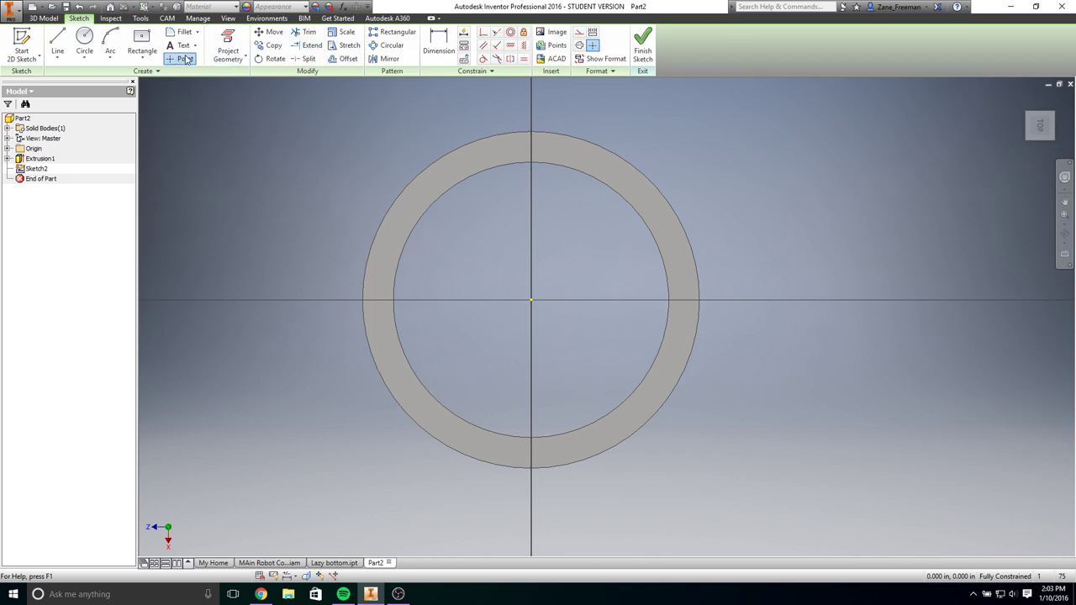
{"action": "left_click", "coordinate": [531, 145]}
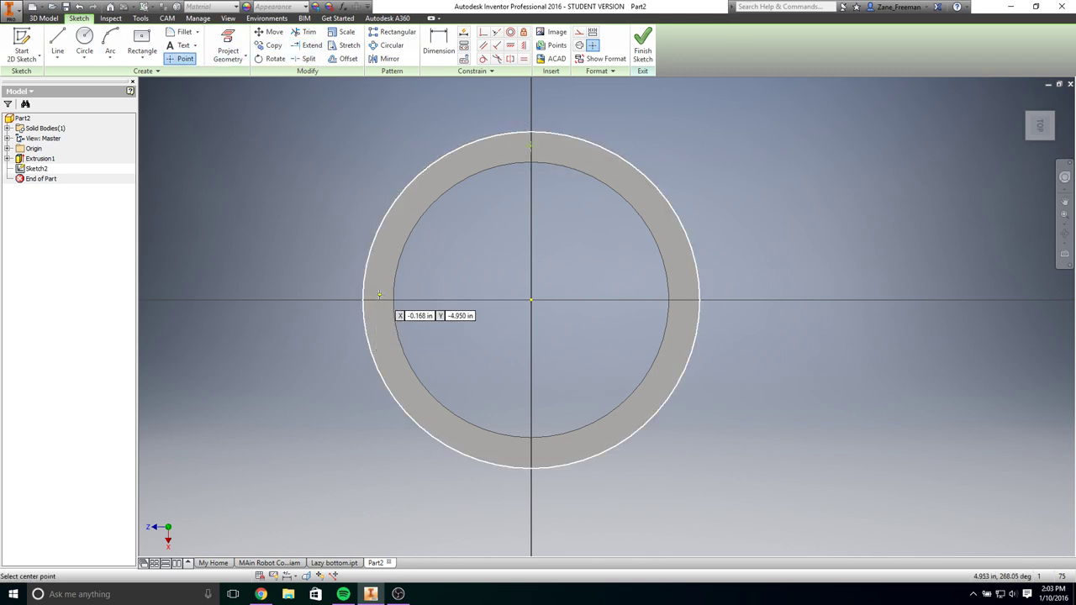
{"action": "left_click", "coordinate": [379, 300]}
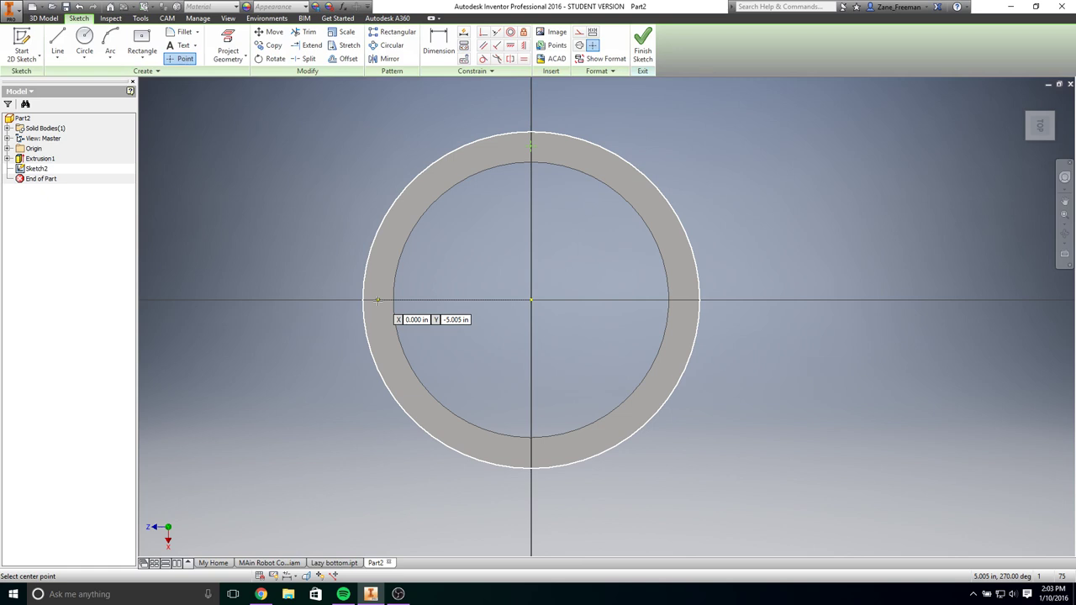
{"action": "left_click", "coordinate": [532, 454]}
{"action": "left_click", "coordinate": [681, 301]}
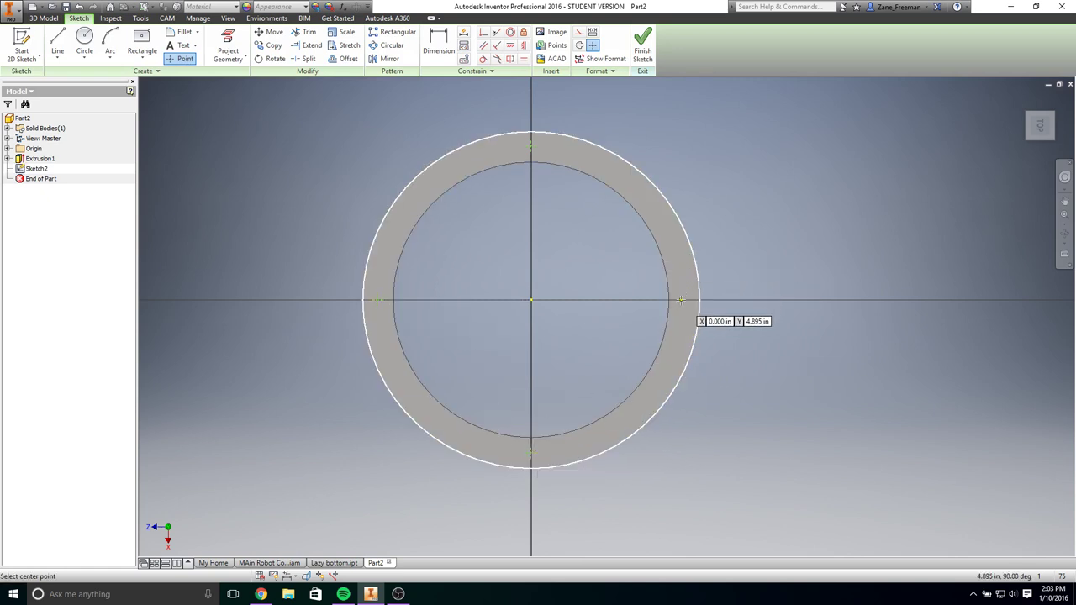
{"action": "left_click", "coordinate": [438, 43]}
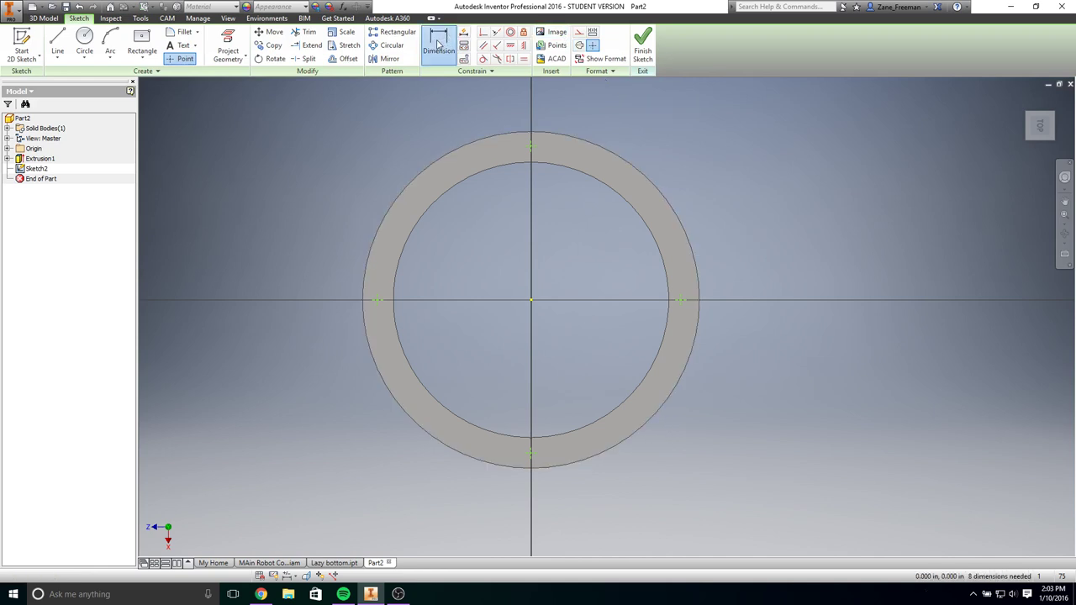
{"action": "left_click", "coordinate": [538, 163]}
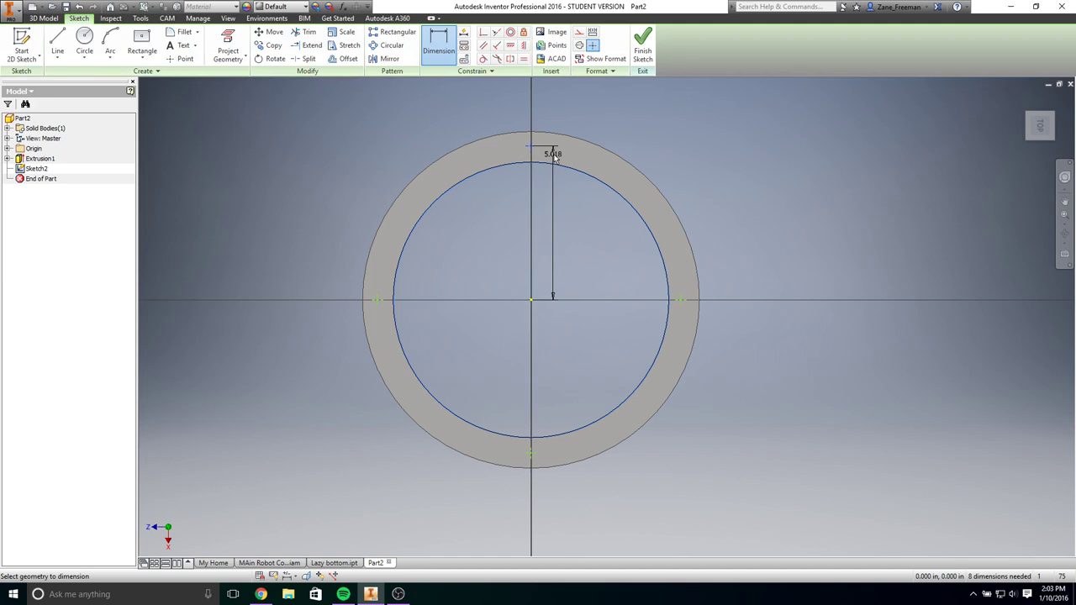
{"action": "key", "text": "Escape"}
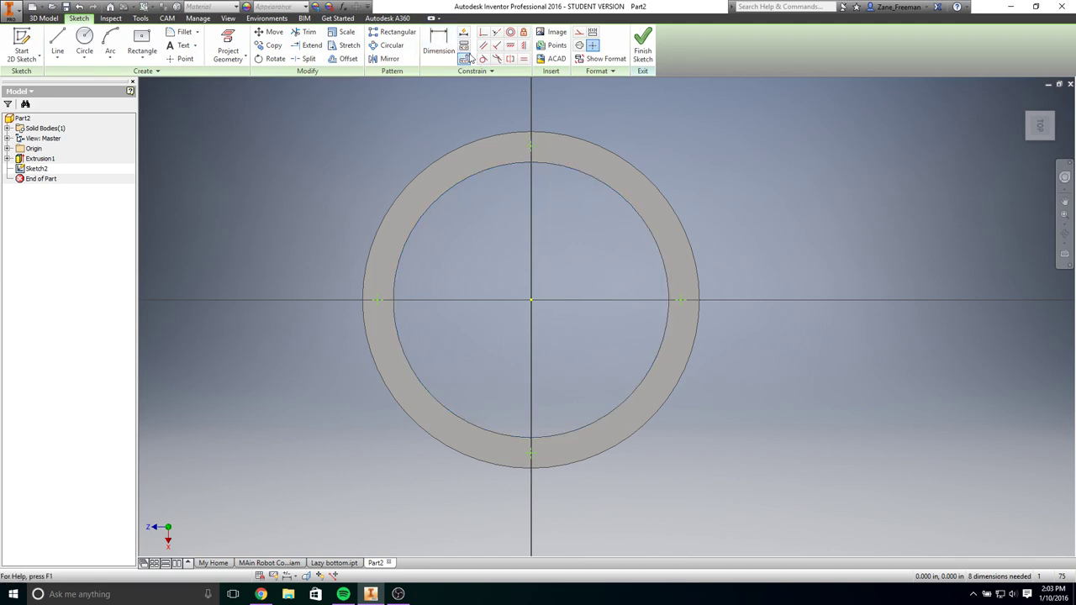
{"action": "key", "text": "d"}
{"action": "left_click", "coordinate": [535, 134]}
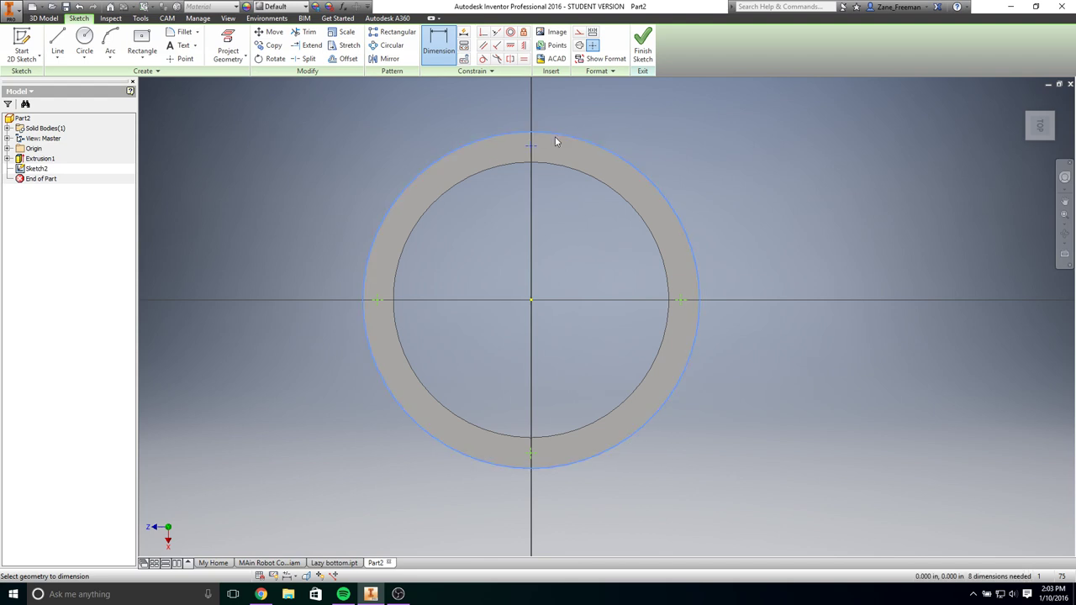
{"action": "key", "text": "Escape"}
Step: Dimension the upper sketch point 5 in vertically from the ring's centre
{"action": "key", "text": "d"}
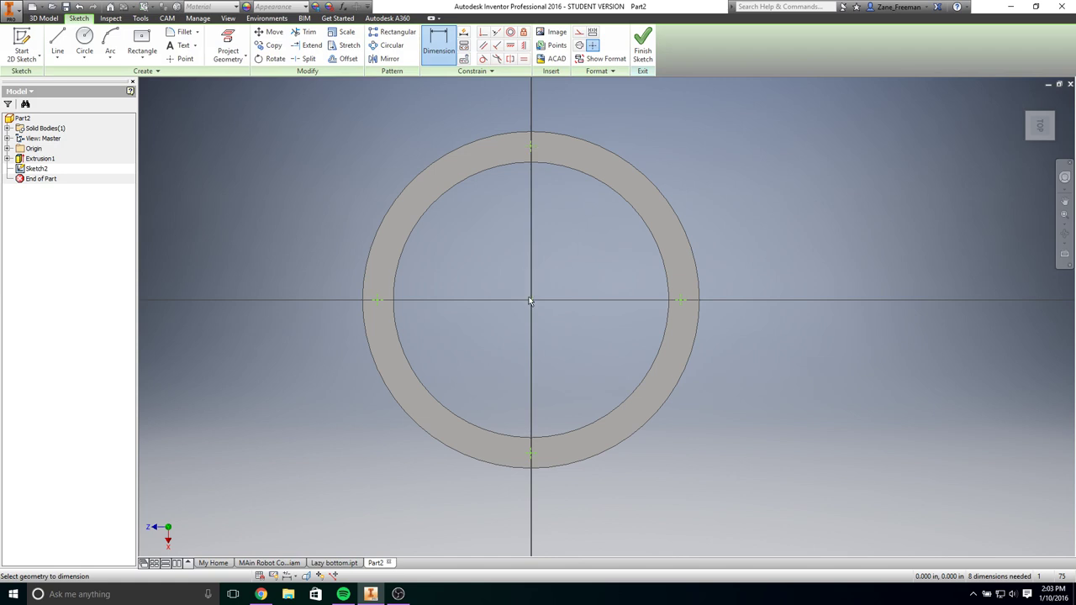
{"action": "left_click", "coordinate": [471, 147]}
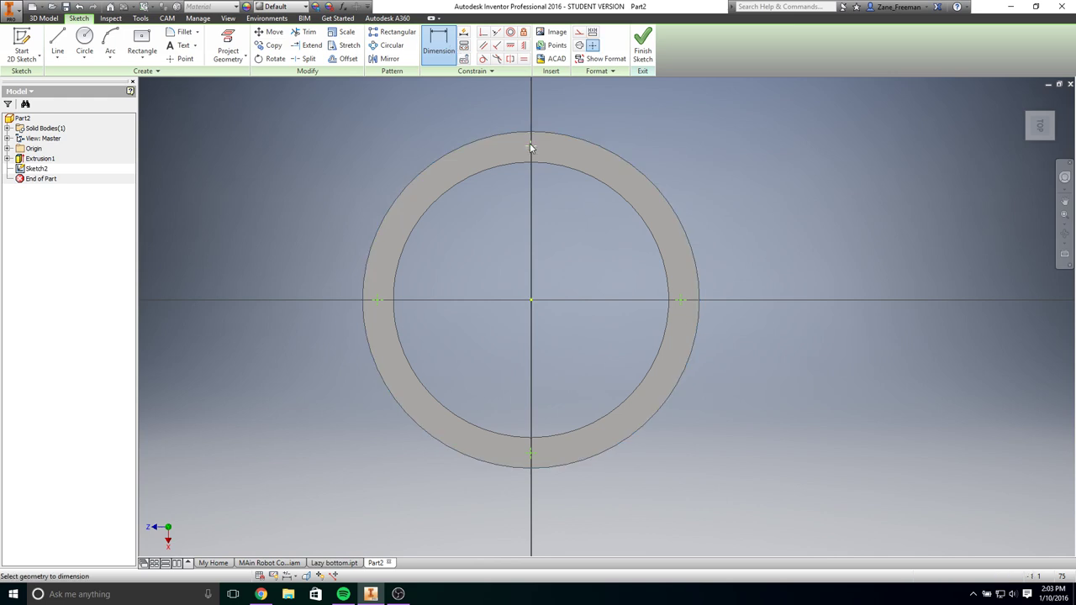
{"action": "left_click", "coordinate": [531, 303]}
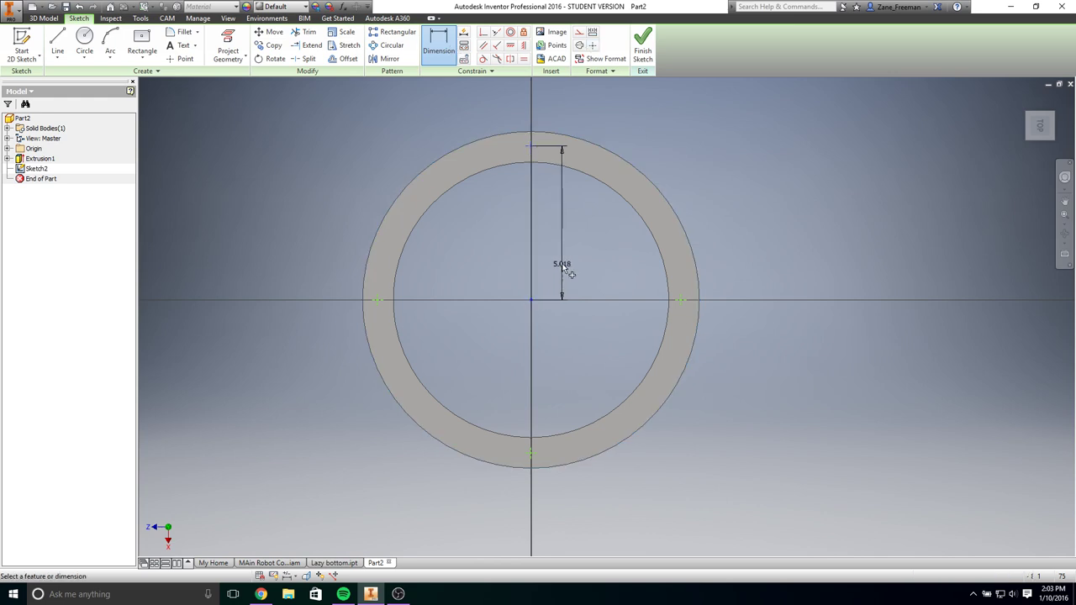
{"action": "left_click", "coordinate": [569, 274]}
{"action": "key", "text": "Return"}
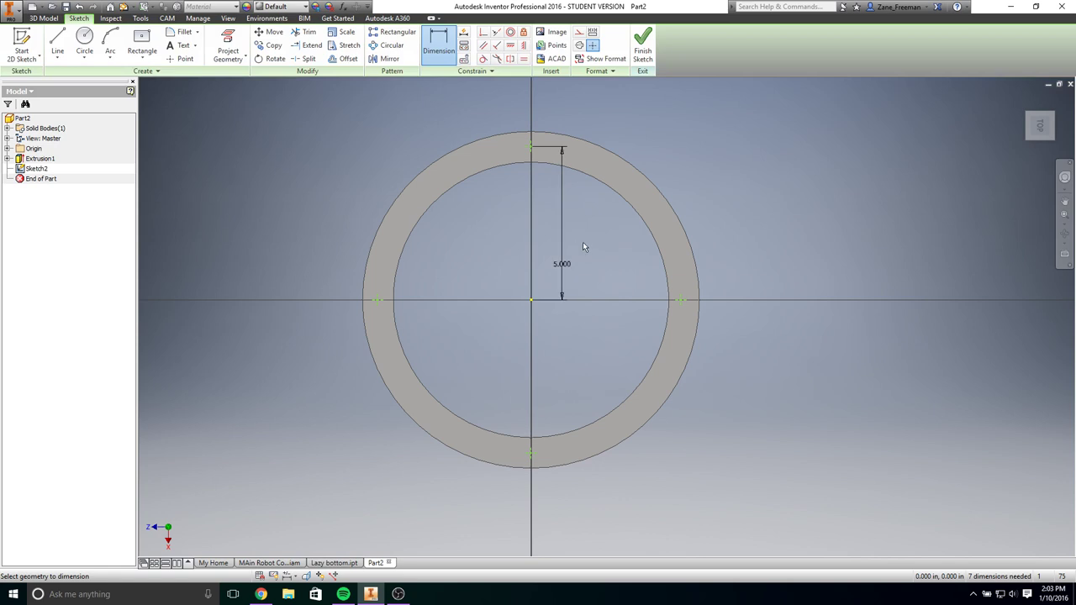
Step: Dimension the right-hand sketch point 5 in horizontally from the ring's centre
{"action": "left_click", "coordinate": [532, 301]}
{"action": "left_click", "coordinate": [681, 300]}
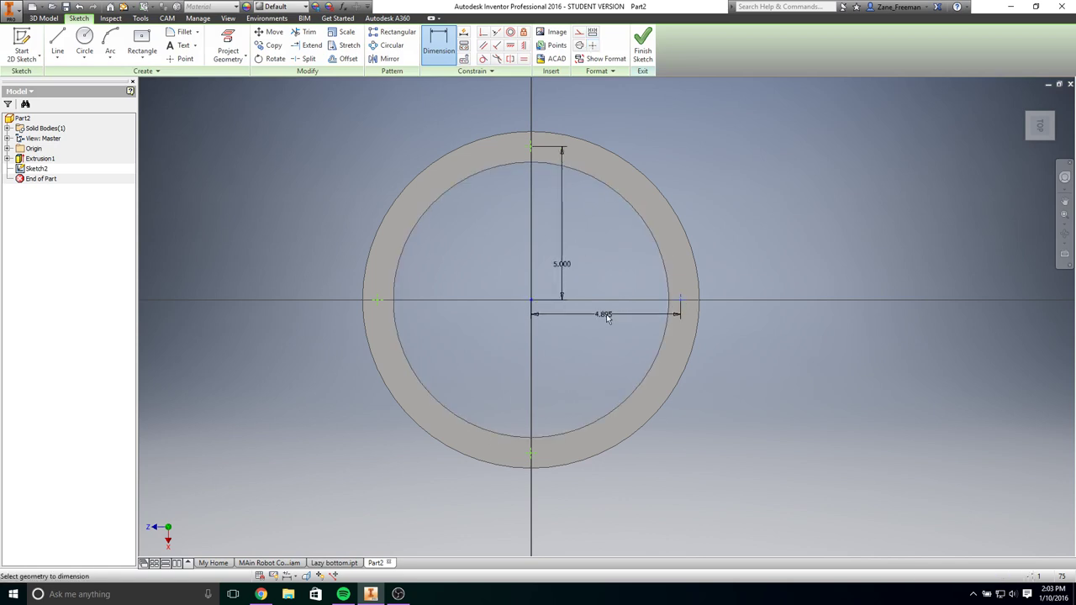
{"action": "left_click", "coordinate": [598, 318]}
{"action": "type", "text": "5"}
{"action": "key", "text": "Return"}
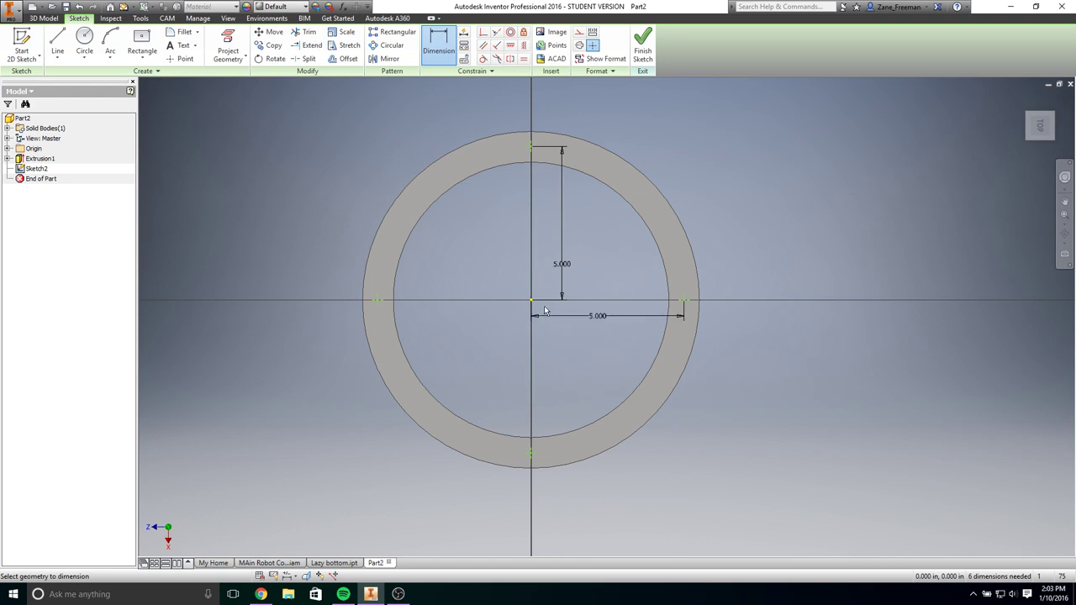
Step: Dimension the lower sketch point 5 in vertically from the ring's centre
{"action": "left_click", "coordinate": [533, 454]}
{"action": "left_click", "coordinate": [504, 385]}
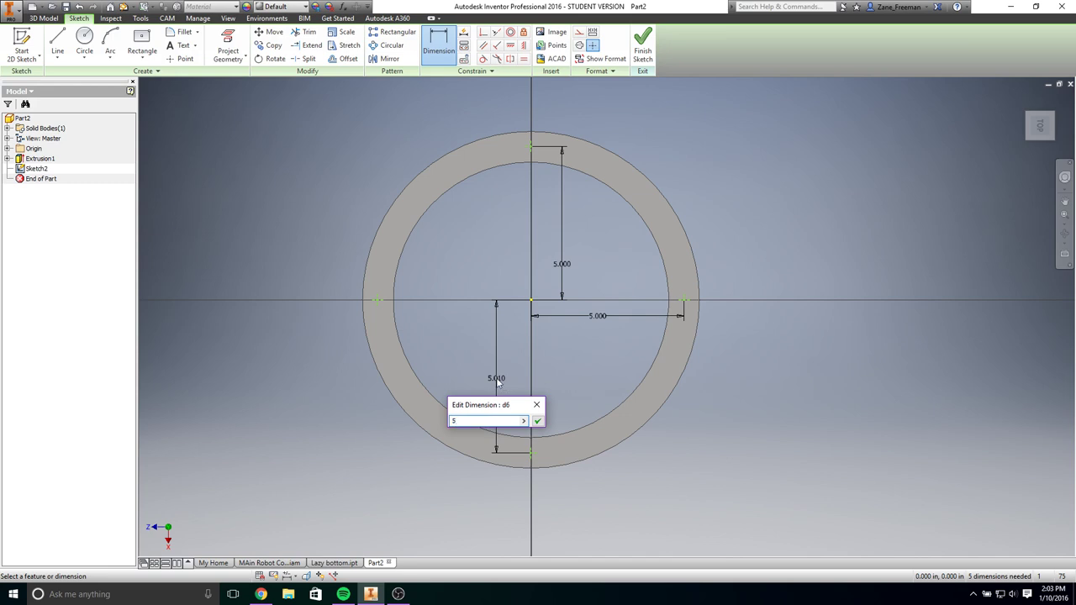
{"action": "type", "text": "5"}
{"action": "key", "text": "Return"}
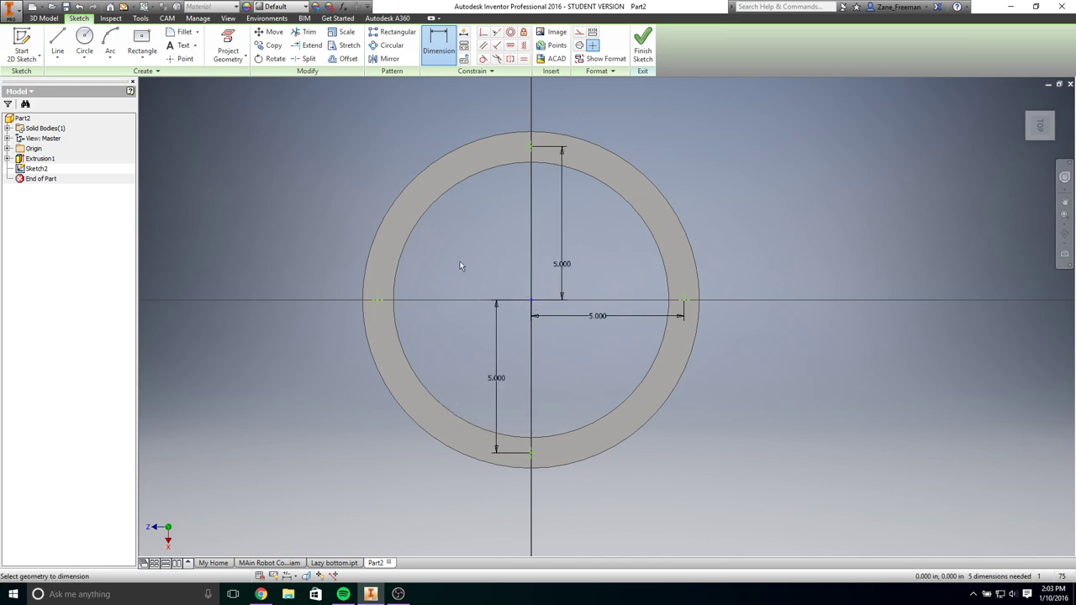
Step: Dimension the left-hand sketch point 5 in horizontally from the ring's centre
{"action": "left_click", "coordinate": [378, 301]}
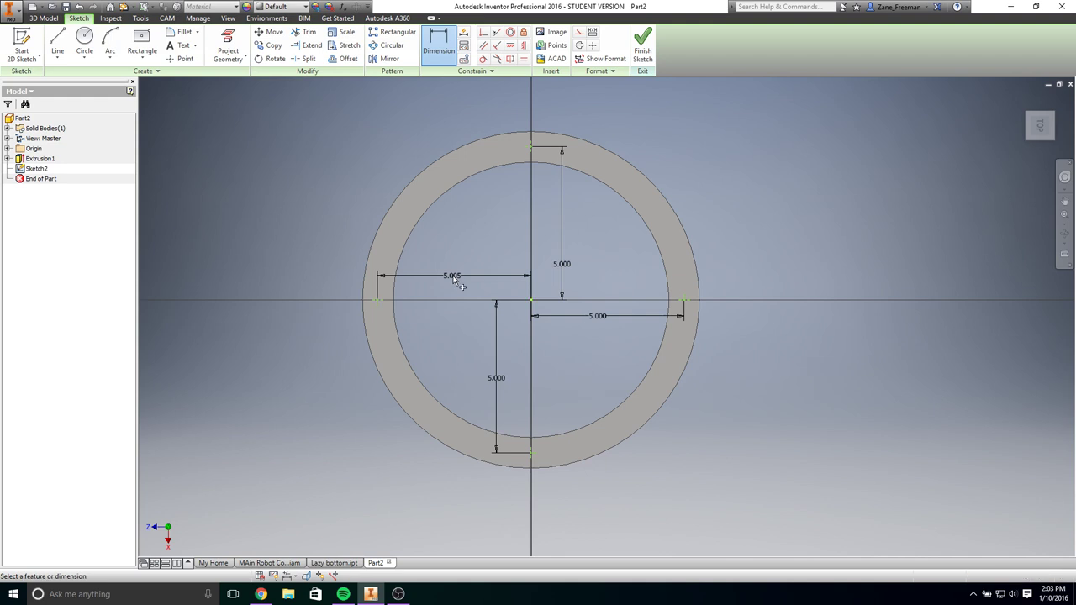
{"action": "left_click", "coordinate": [454, 280]}
{"action": "type", "text": "5"}
{"action": "key", "text": "Return"}
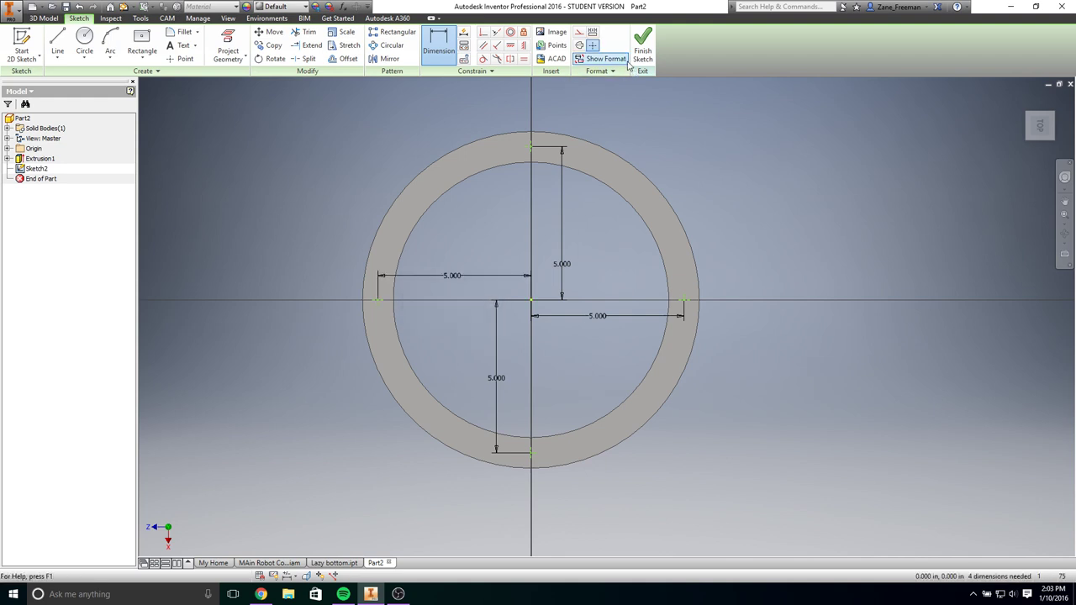
Step: Finish the sketch and cut 0.25 in Through All holes at the four sketch points on the ring
{"action": "left_click", "coordinate": [642, 56]}
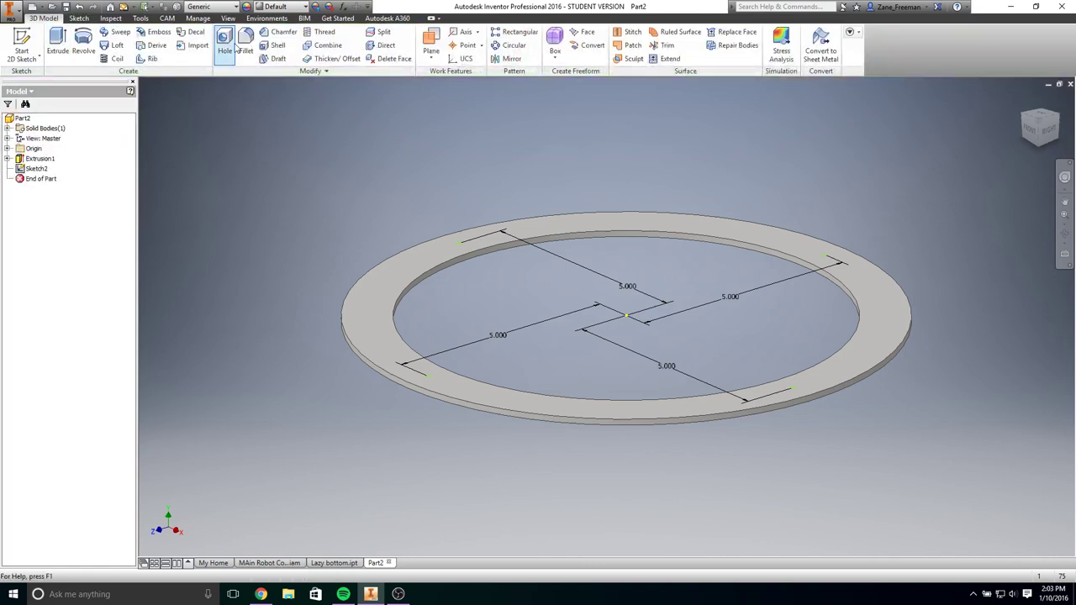
{"action": "left_click", "coordinate": [235, 48]}
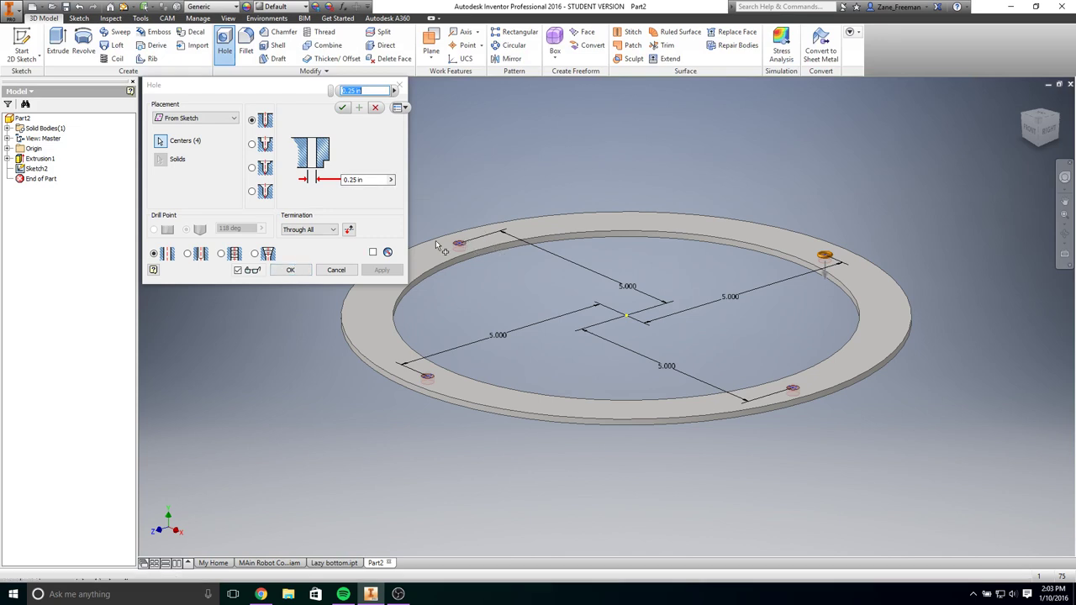
{"action": "left_click", "coordinate": [294, 270]}
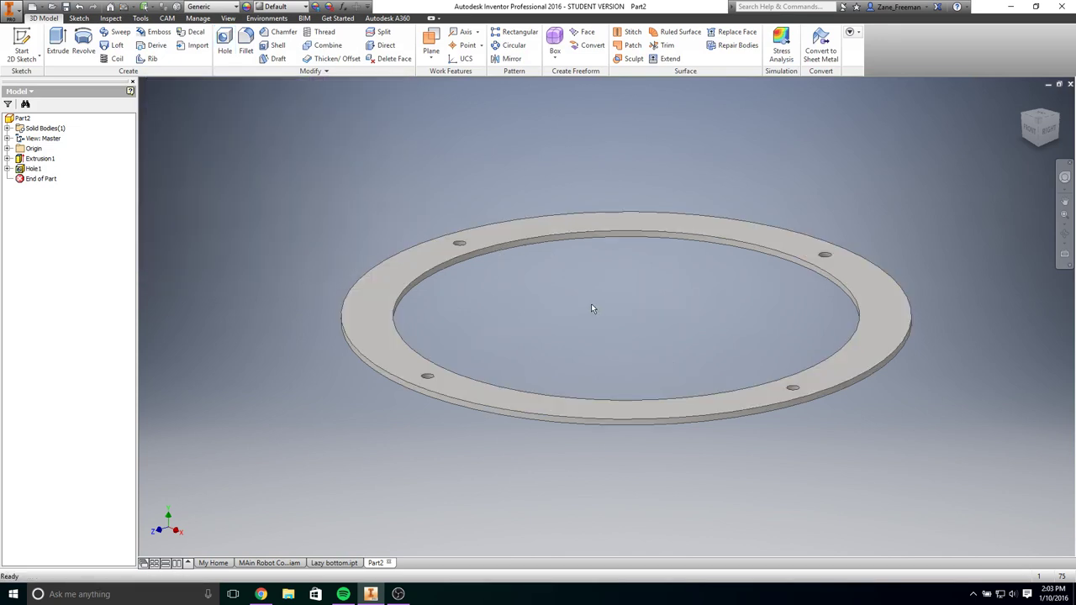
Step: Save the ring part in the Robot folder as "Lazy tot"
{"action": "key", "text": "ctrl+s"}
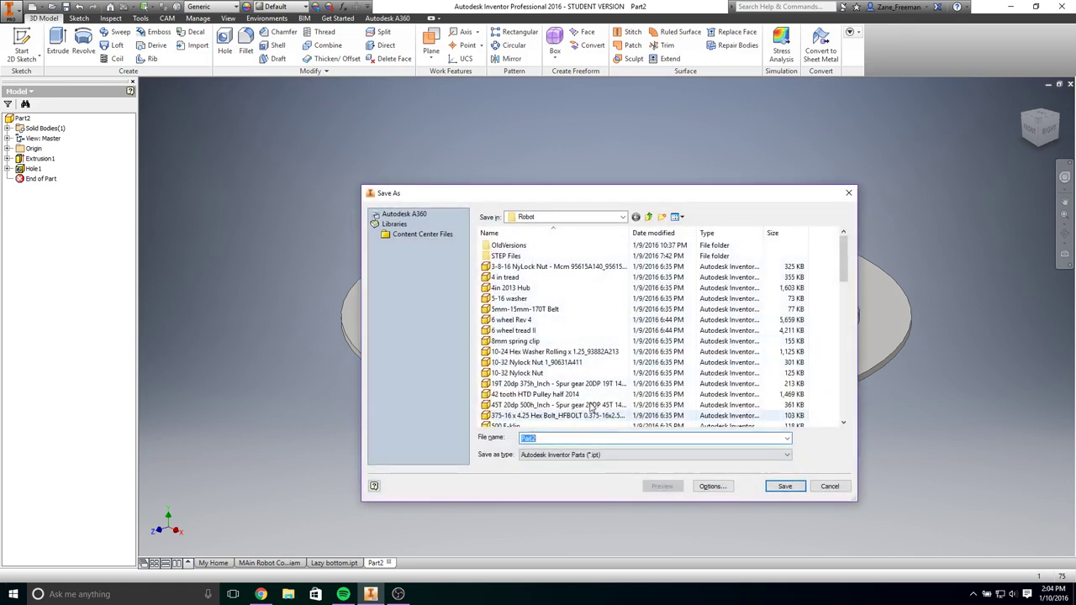
{"action": "type", "text": "Lazy"}
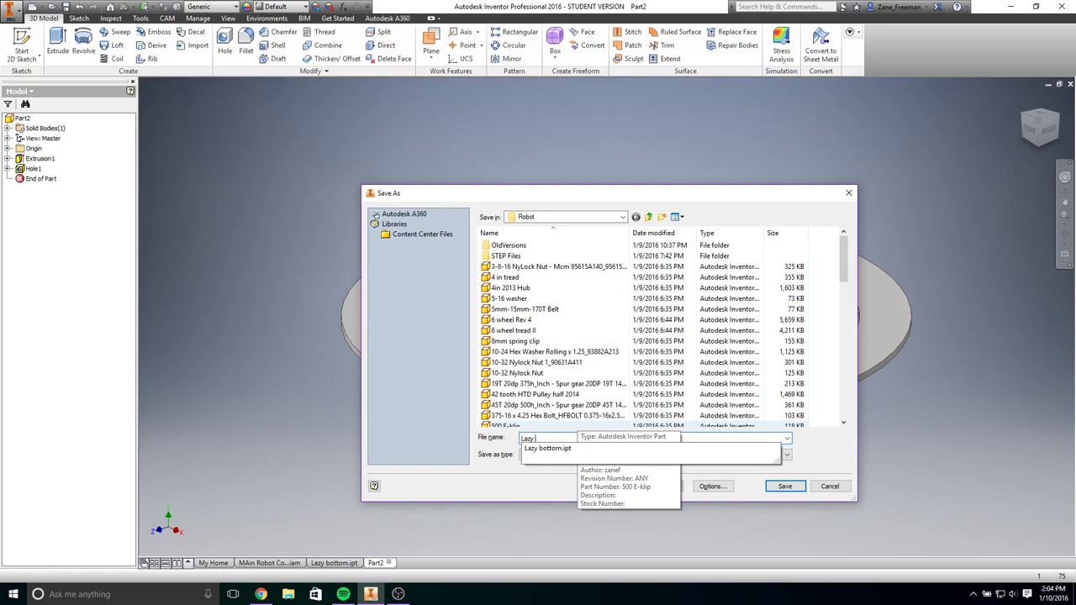
{"action": "type", "text": " tot"}
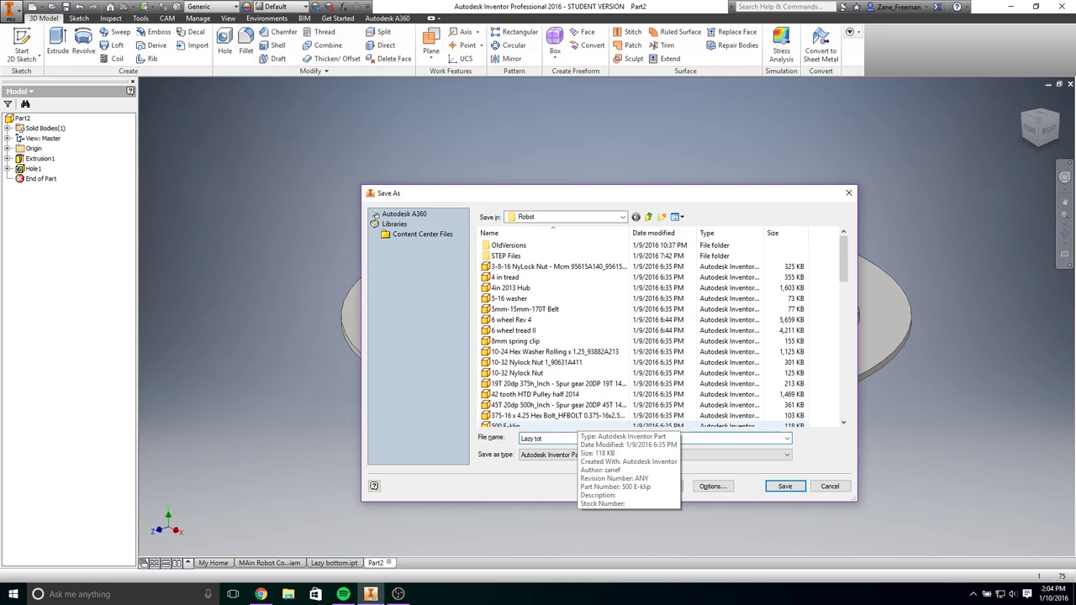
{"action": "key", "text": "Return"}
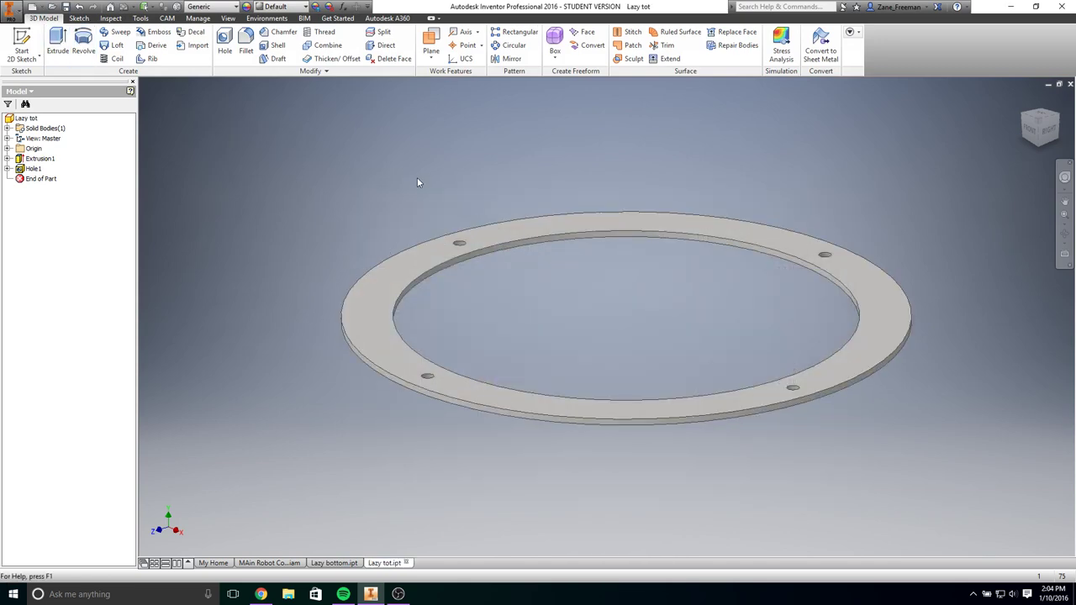
Step: Create a new assembly and place one instance of Lazy bottom in it
{"action": "key", "text": "alt+f"}
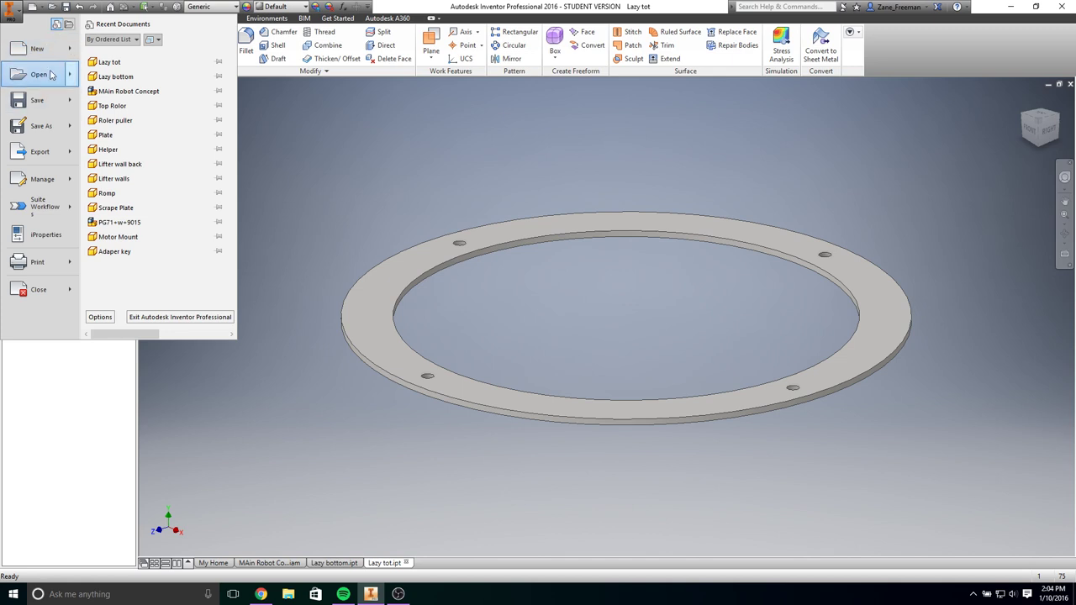
{"action": "left_click", "coordinate": [138, 84]}
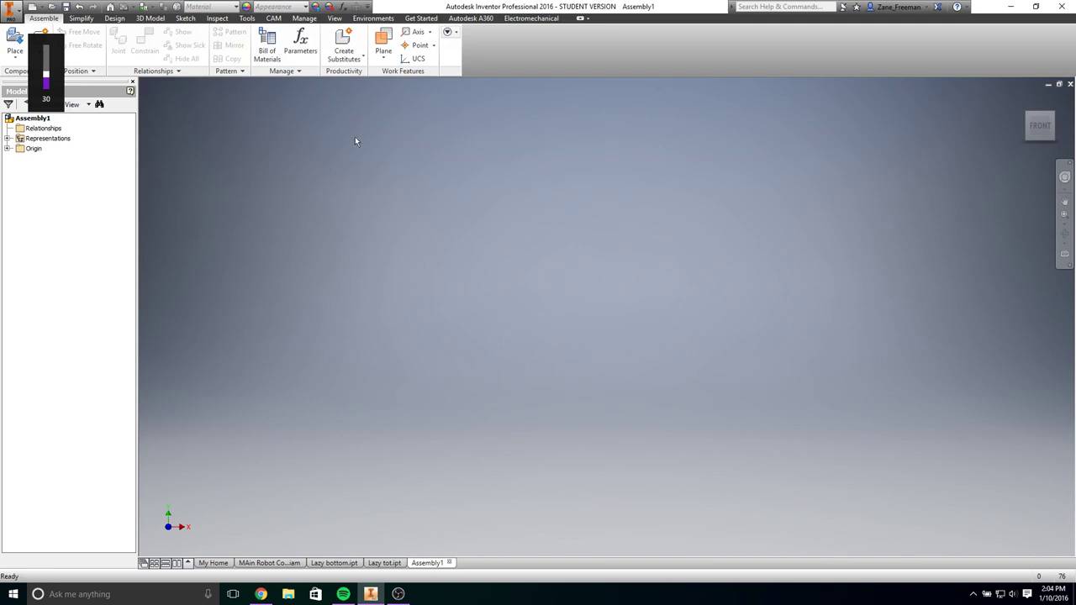
{"action": "left_click", "coordinate": [17, 38]}
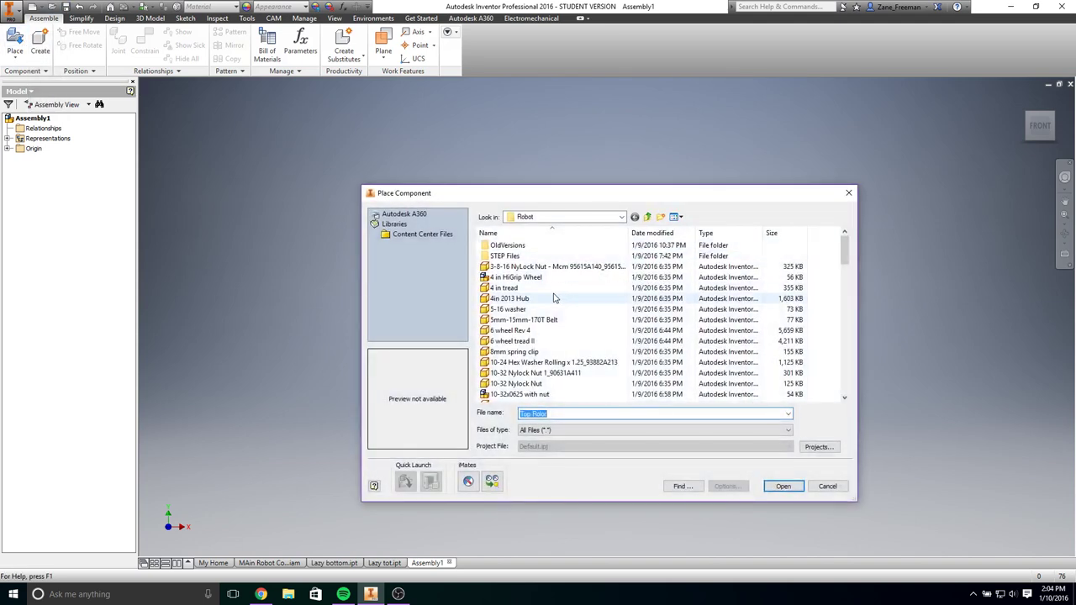
{"action": "type", "text": "l"}
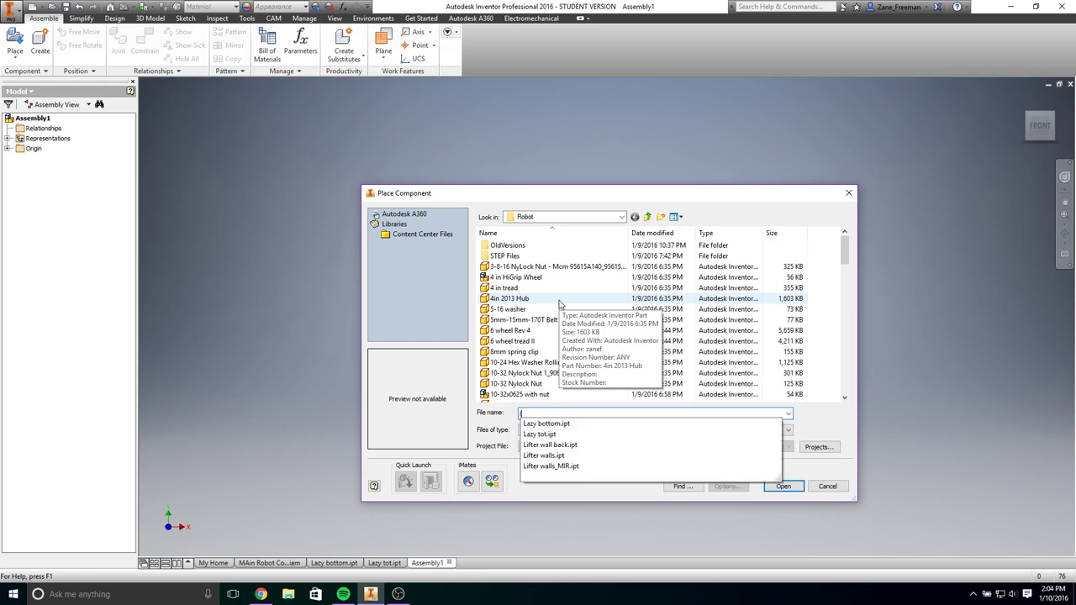
{"action": "key", "text": "Down"}
{"action": "key", "text": "Return"}
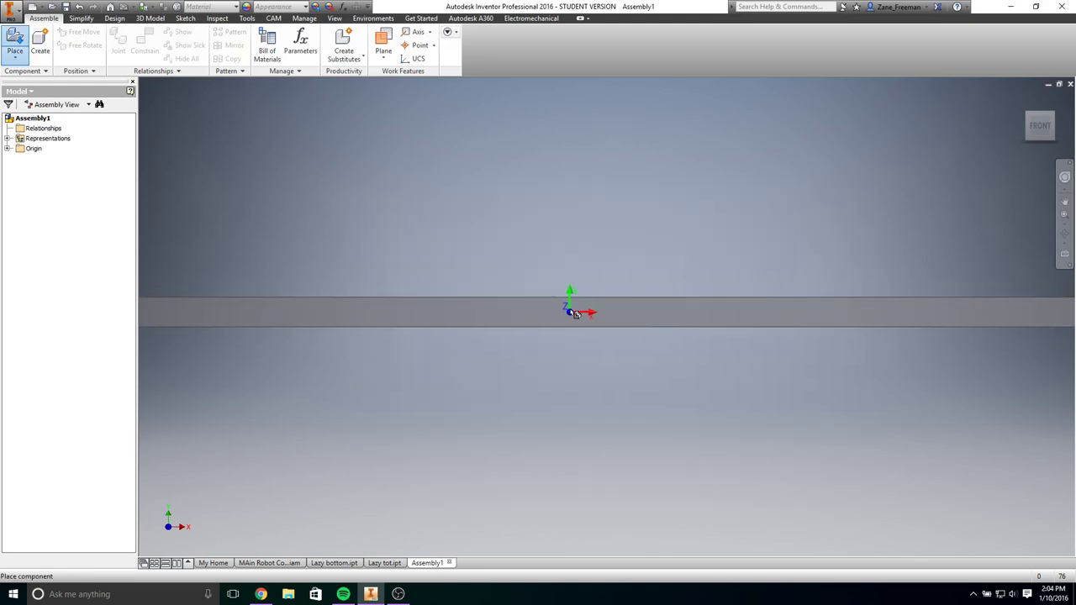
{"action": "left_click", "coordinate": [474, 331]}
{"action": "key", "text": "Escape"}
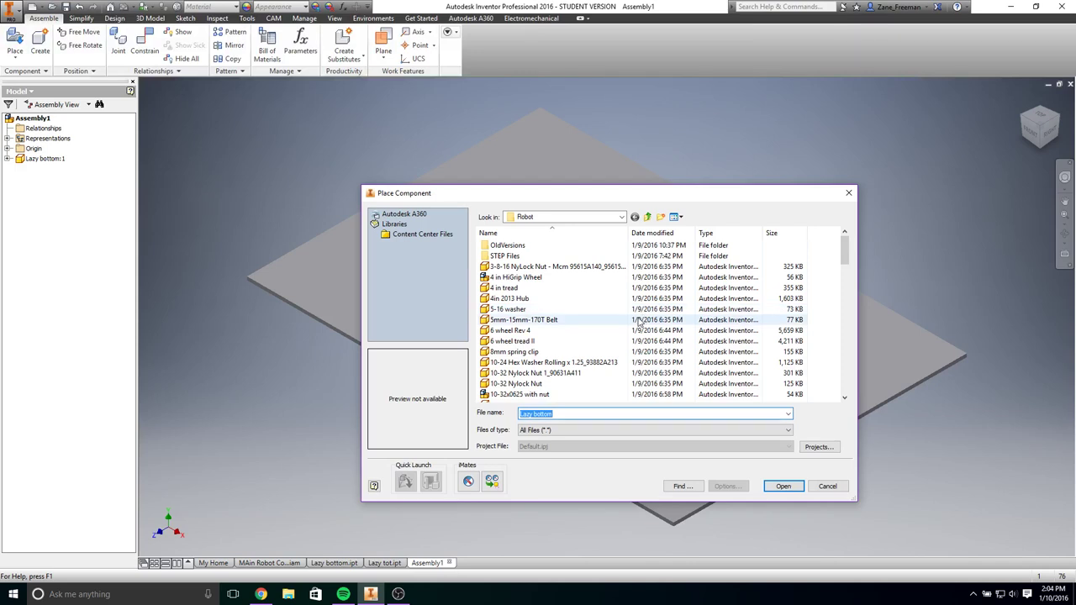
Step: Place one instance of the Lazy tot ring in the assembly, partly over the plate
{"action": "key", "text": "BackSpace"}
{"action": "key", "text": "BackSpace"}
{"action": "key", "text": "BackSpace"}
{"action": "key", "text": "BackSpace"}
{"action": "key", "text": "BackSpace"}
{"action": "key", "text": "BackSpace"}
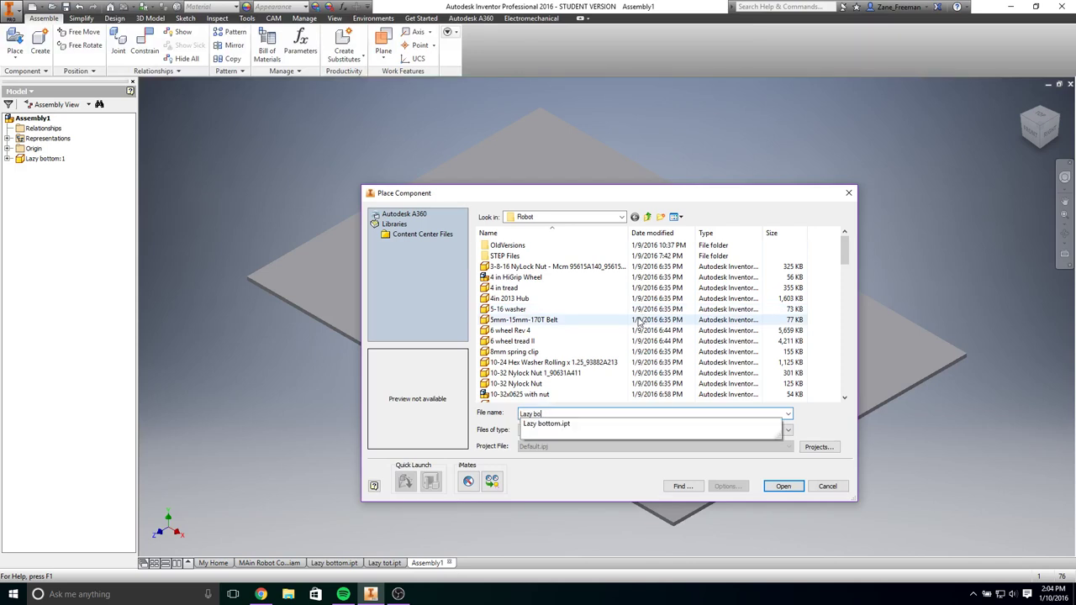
{"action": "key", "text": "Down"}
{"action": "key", "text": "Down"}
{"action": "key", "text": "Return"}
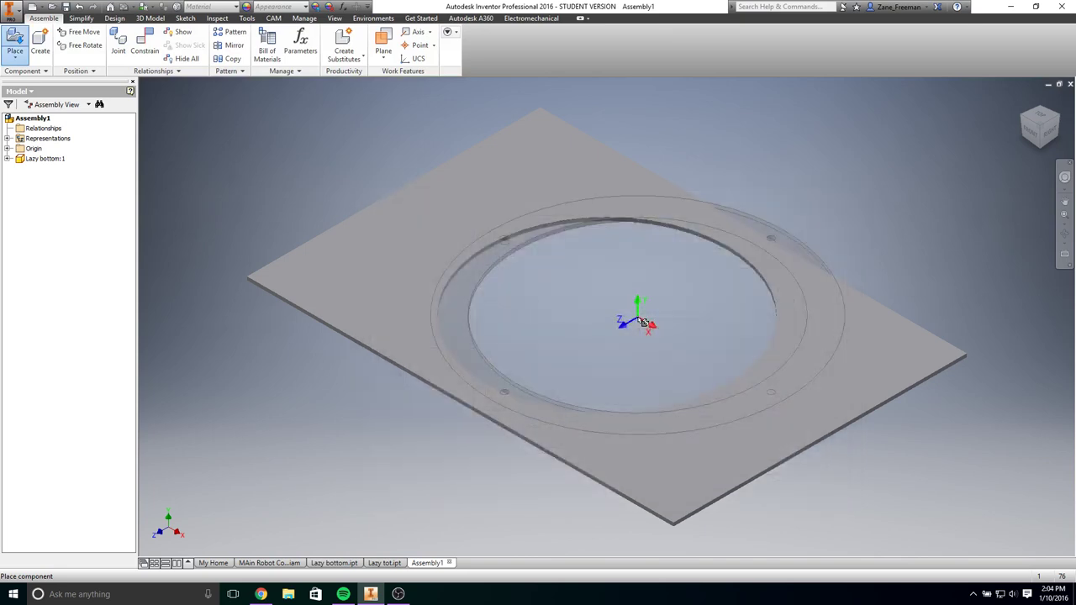
{"action": "left_click", "coordinate": [715, 244]}
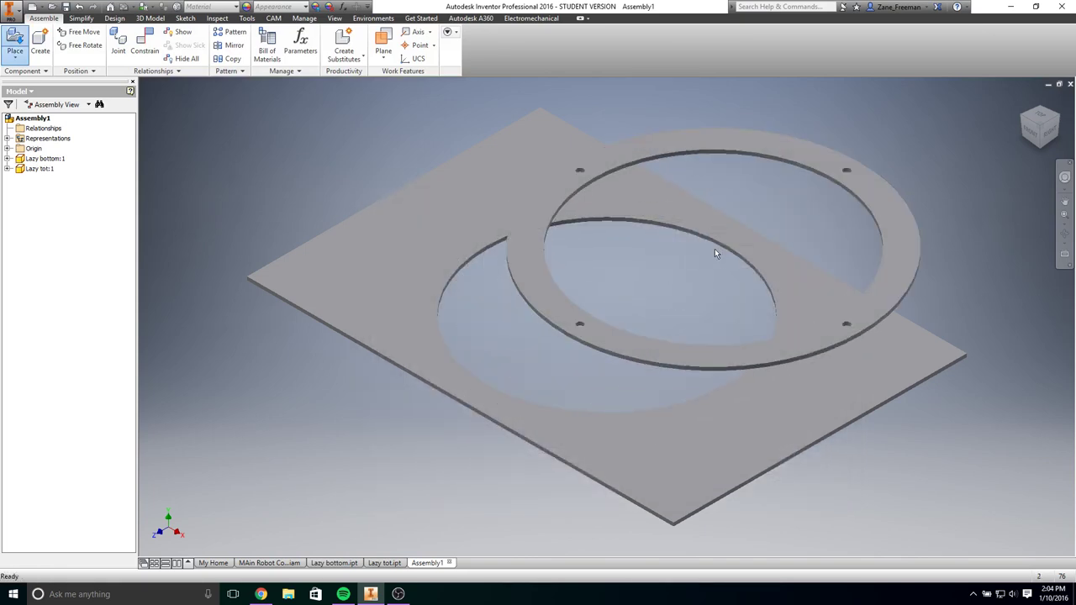
{"action": "key", "text": "Escape"}
Step: Add a rotational joint between the ring's inner circle and the edge of the plate's round opening
{"action": "left_click", "coordinate": [117, 42]}
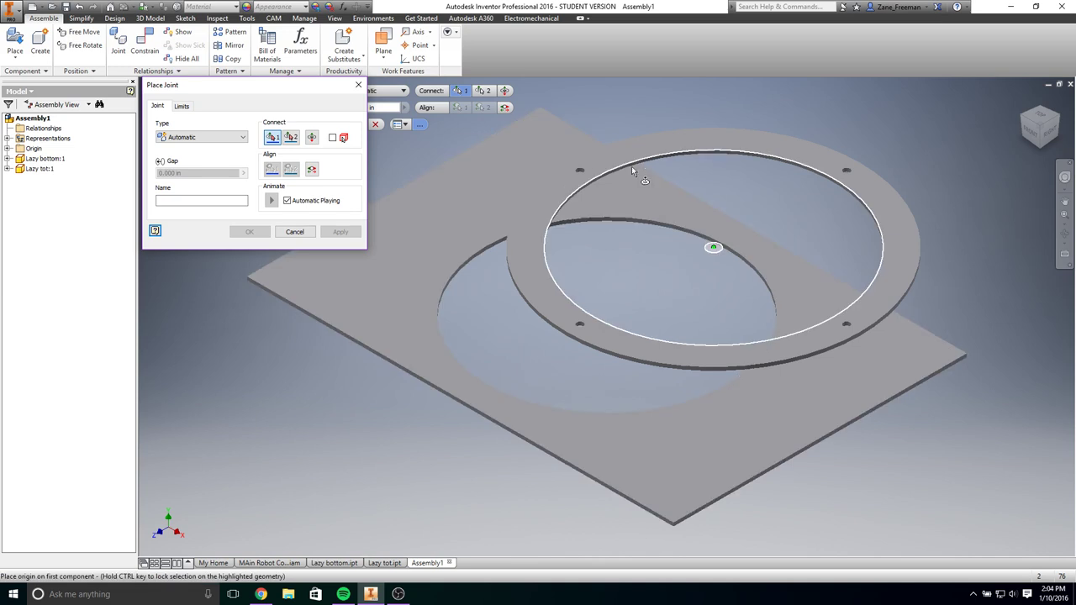
{"action": "left_click", "coordinate": [647, 165]}
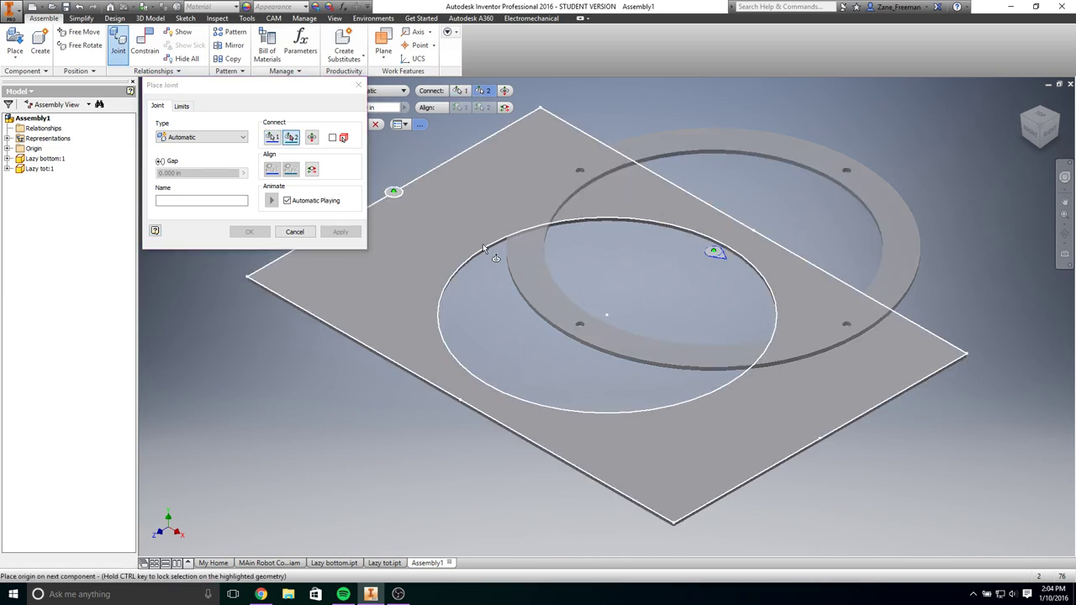
{"action": "left_click", "coordinate": [483, 246]}
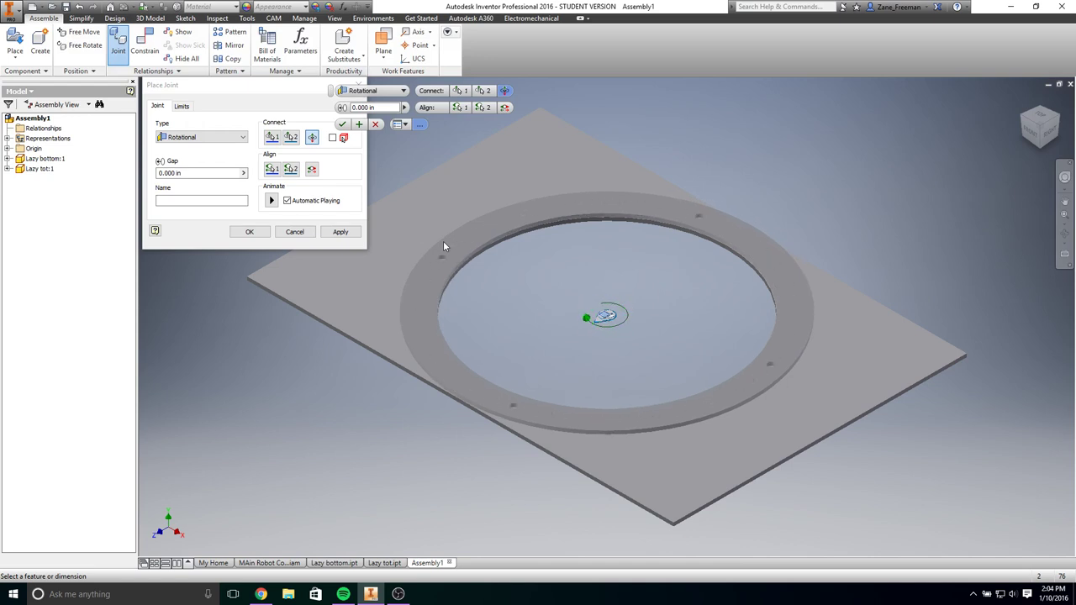
{"action": "left_click", "coordinate": [336, 232]}
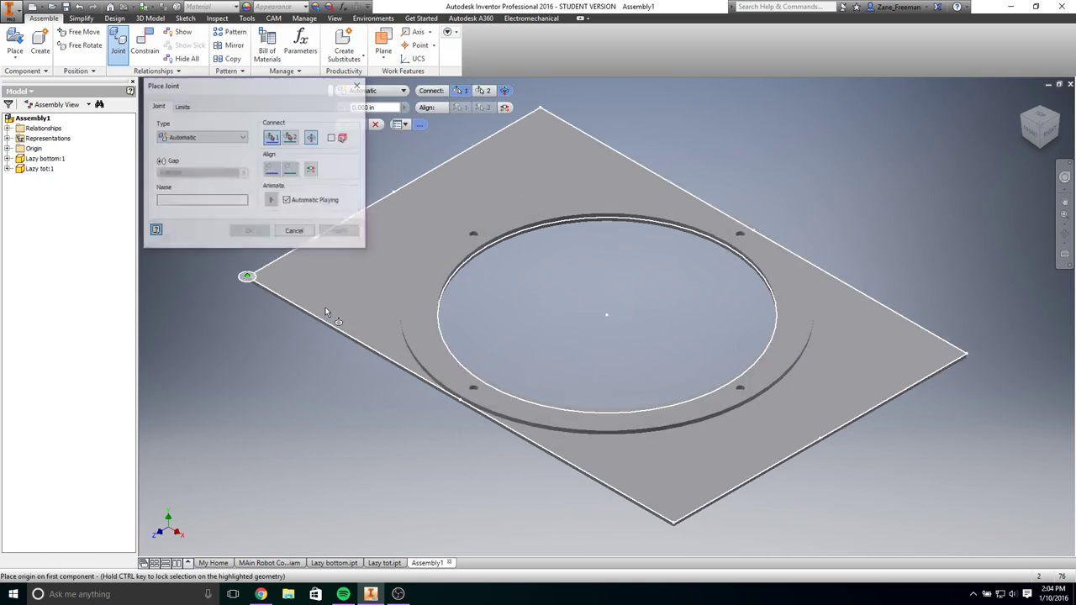
{"action": "key", "text": "Escape"}
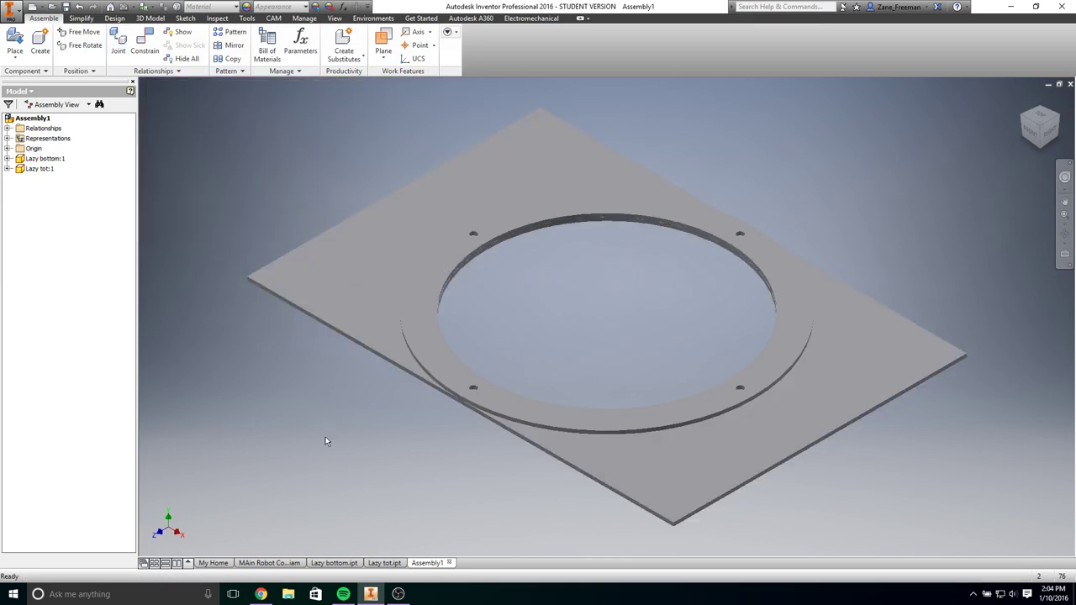
Step: Undo the joint and the placement of both components in the new assembly
{"action": "middle_click_drag", "start_coordinate": [325, 436], "coordinate": [373, 339], "text": "shift"}
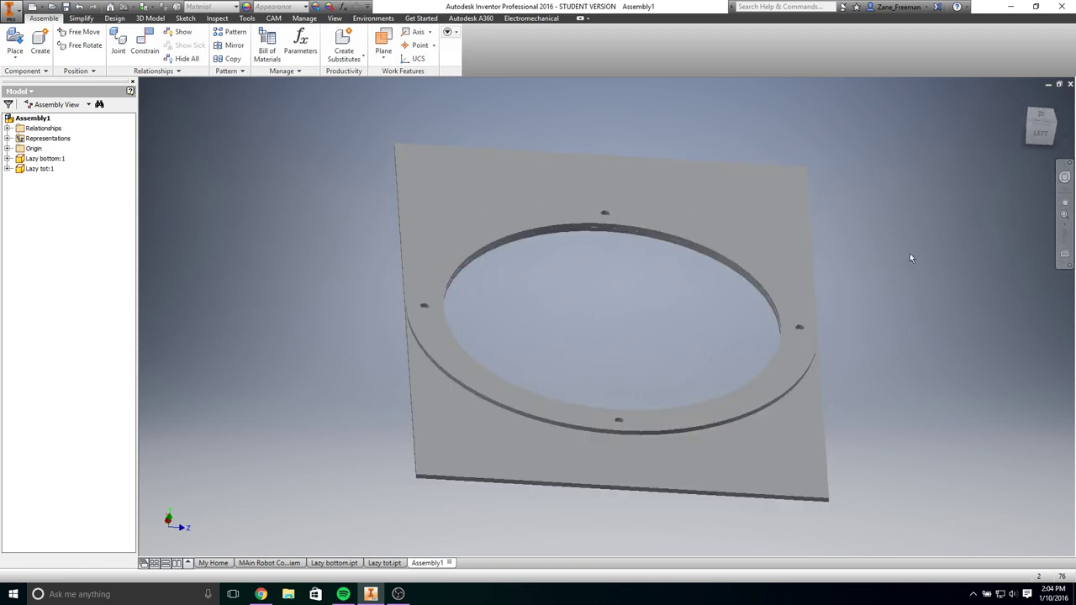
{"action": "left_click", "coordinate": [1022, 96]}
{"action": "middle_click_drag", "start_coordinate": [907, 248], "coordinate": [889, 224], "text": "shift"}
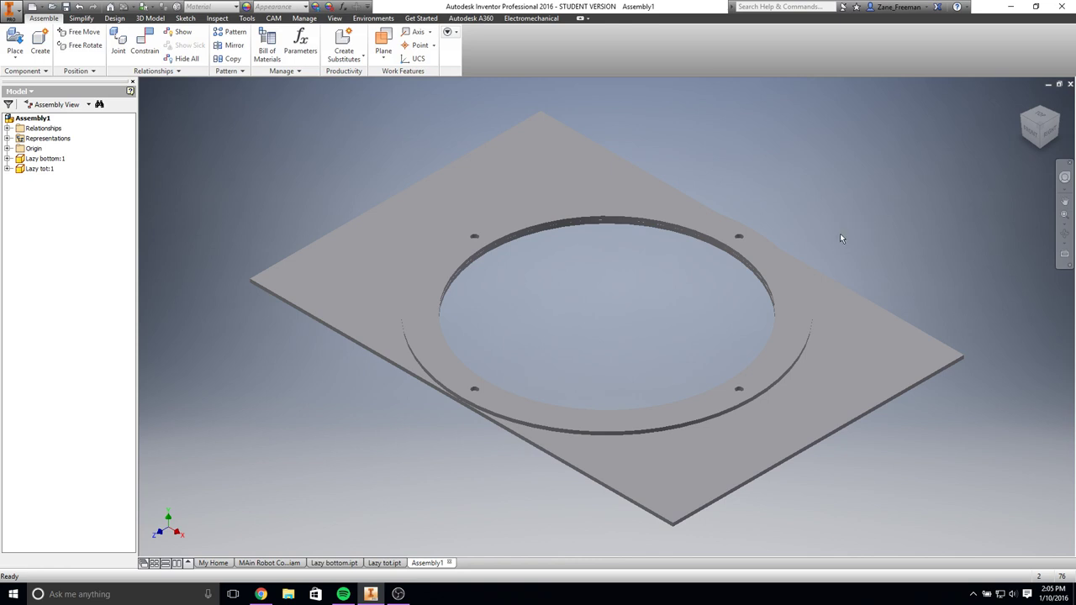
{"action": "key", "text": "ctrl+z"}
{"action": "key", "text": "ctrl+z"}
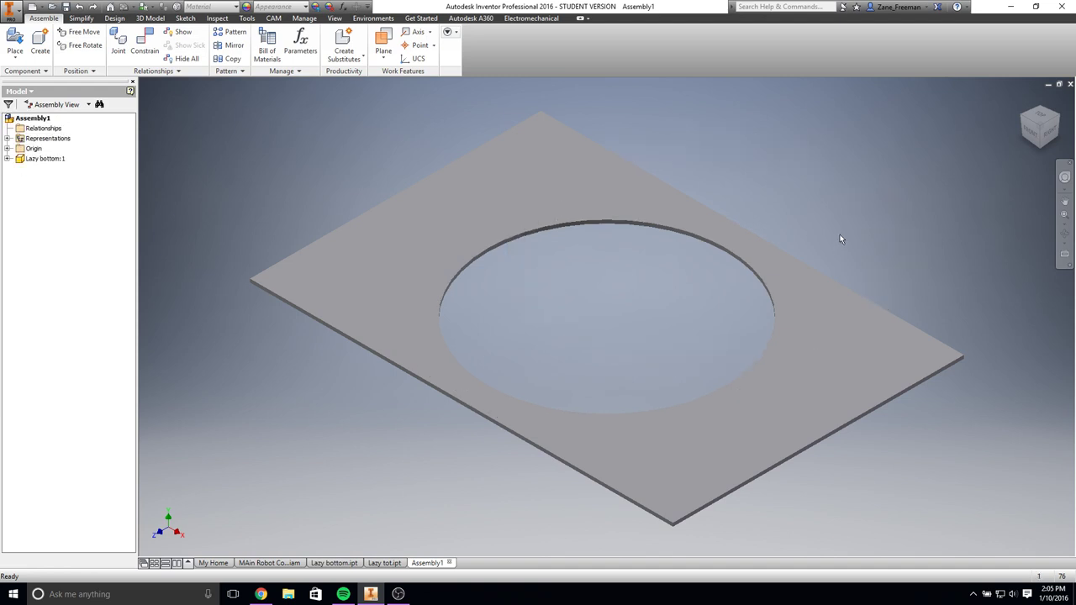
{"action": "key", "text": "ctrl+z"}
{"action": "key", "text": "ctrl+z"}
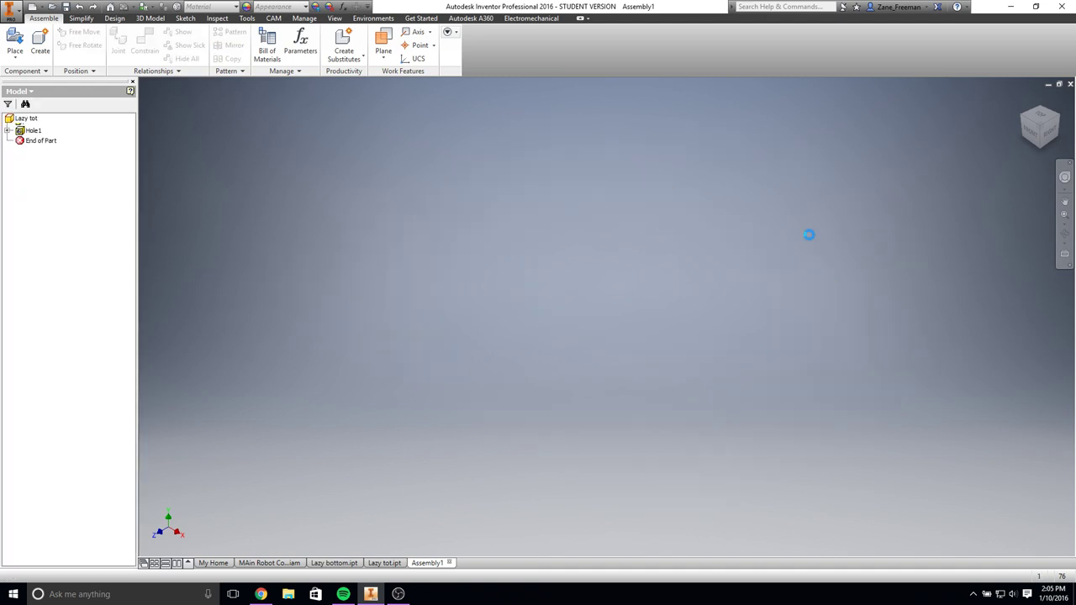
Step: Switch to the MAin Robot Concept assembly and examine the box and the top roller from the front and at an angle
{"action": "left_click", "coordinate": [285, 563]}
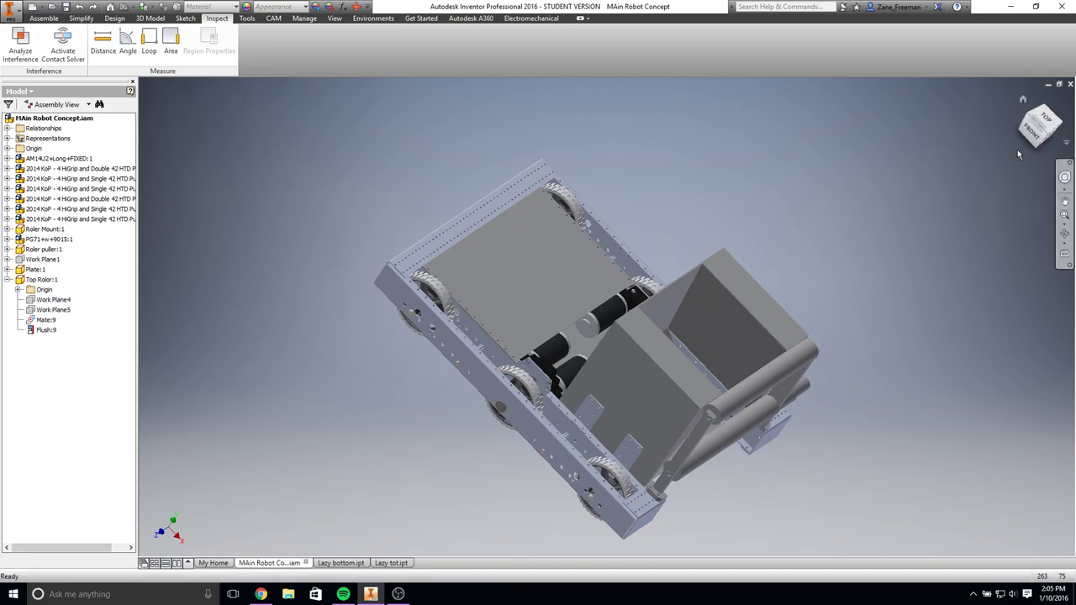
{"action": "left_click", "coordinate": [1043, 135]}
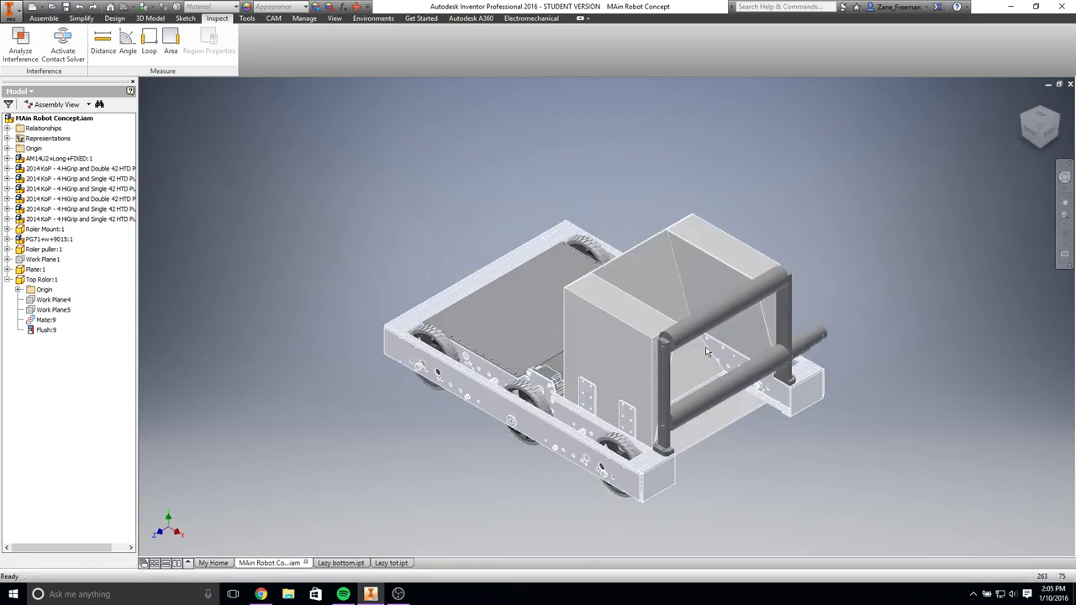
{"action": "scroll", "coordinate": [705, 347], "scroll_direction": "down", "scroll_amount": 8}
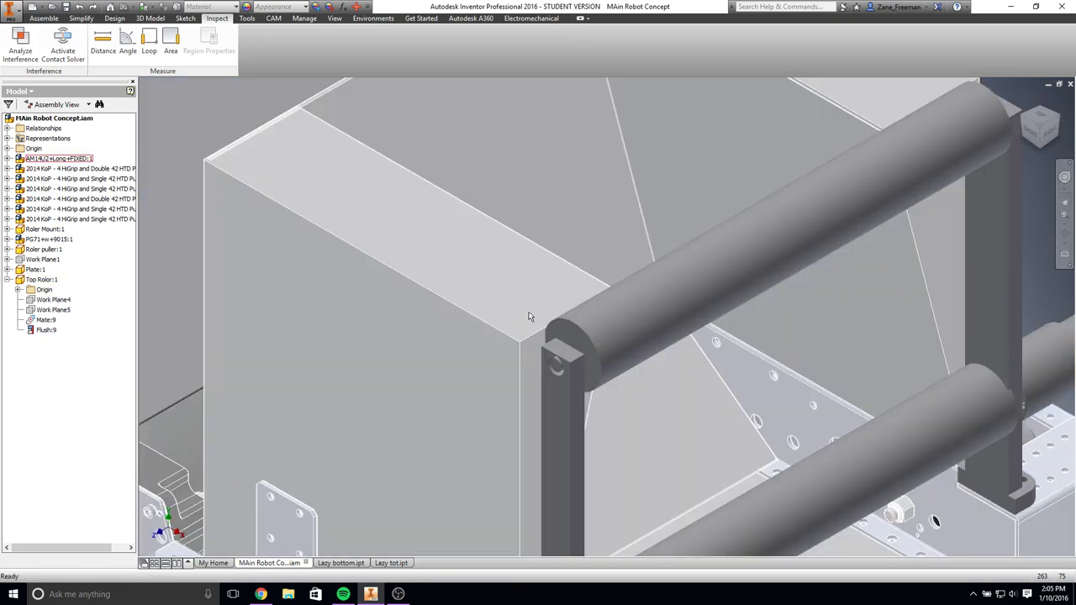
{"action": "middle_click_drag", "start_coordinate": [529, 316], "coordinate": [971, 137]}
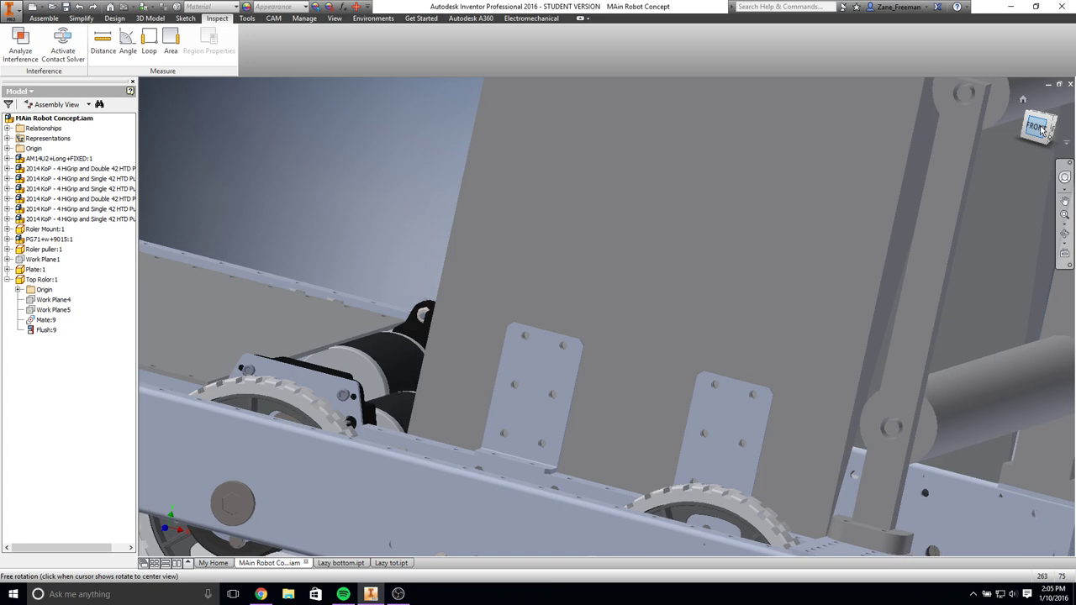
{"action": "left_click", "coordinate": [1035, 126]}
{"action": "scroll", "coordinate": [751, 210], "scroll_direction": "up", "scroll_amount": 5}
{"action": "scroll", "coordinate": [709, 286], "scroll_direction": "down", "scroll_amount": 2}
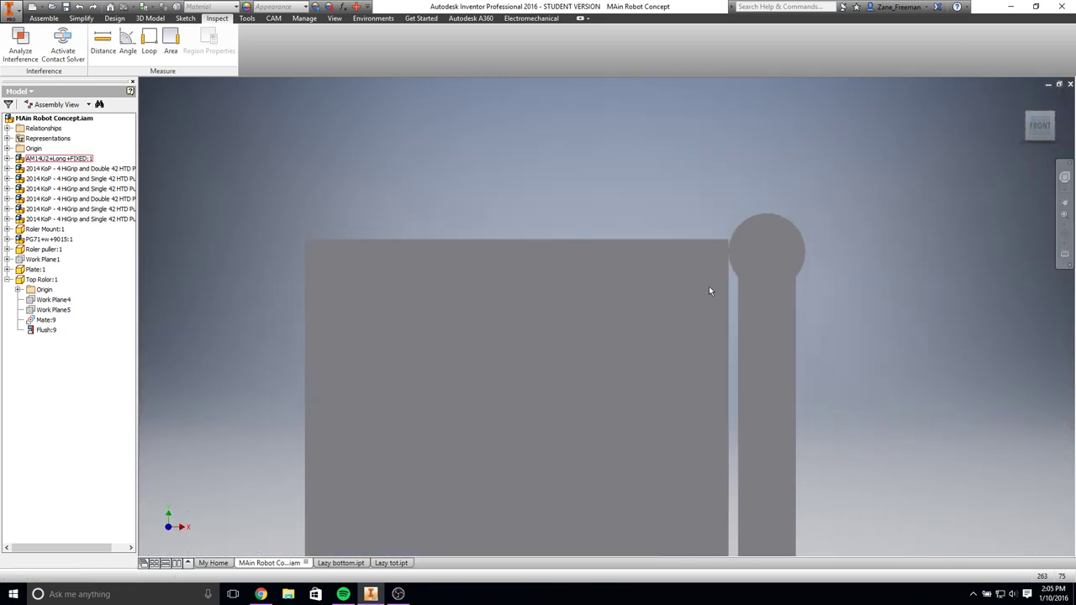
{"action": "left_click", "coordinate": [1024, 99]}
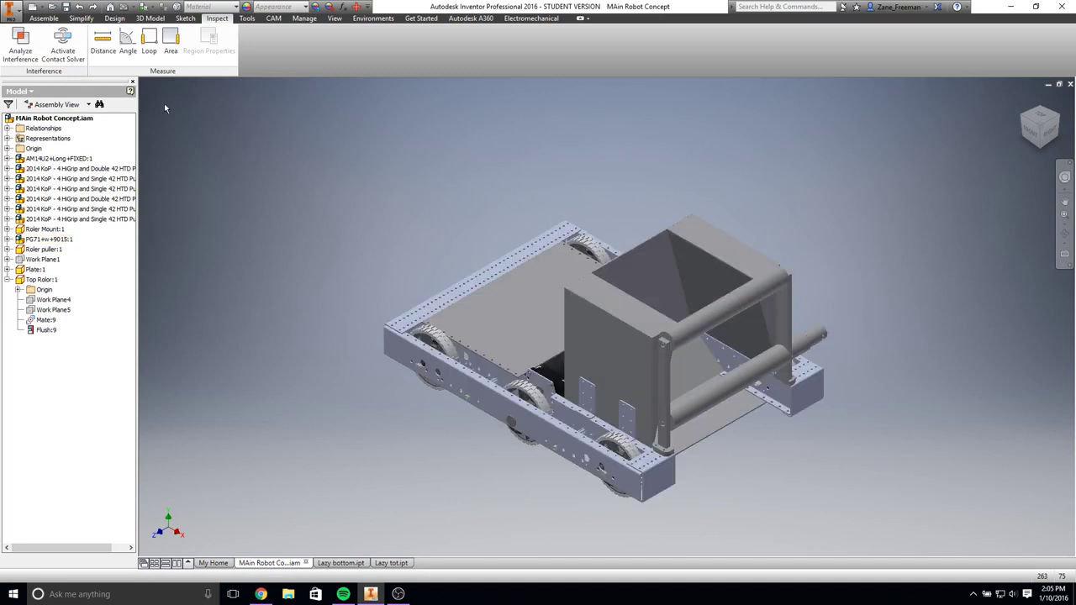
Step: Edit the Roler Mount's top hole sketch, setting the distance from the upper edge to the circle's centre to 1 in, and return to the assembly
{"action": "left_click", "coordinate": [43, 18]}
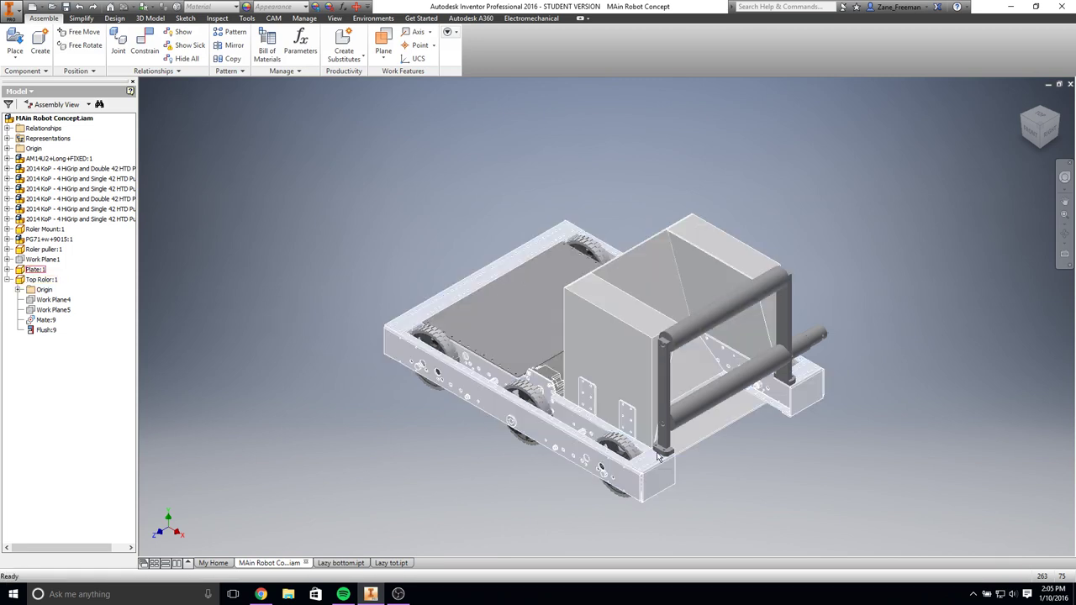
{"action": "double_click", "coordinate": [670, 429]}
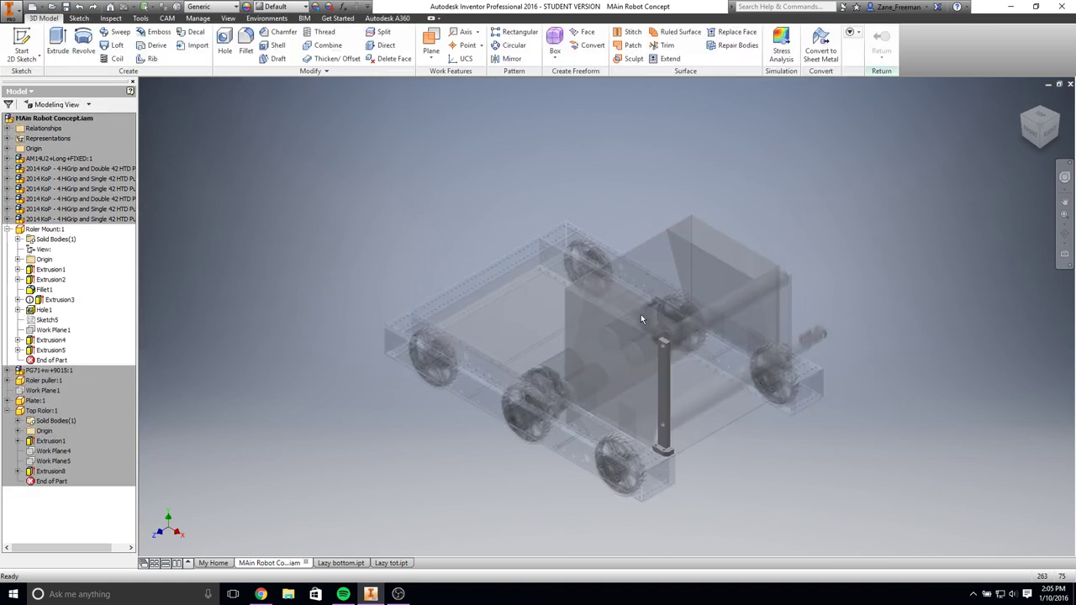
{"action": "left_click", "coordinate": [49, 351]}
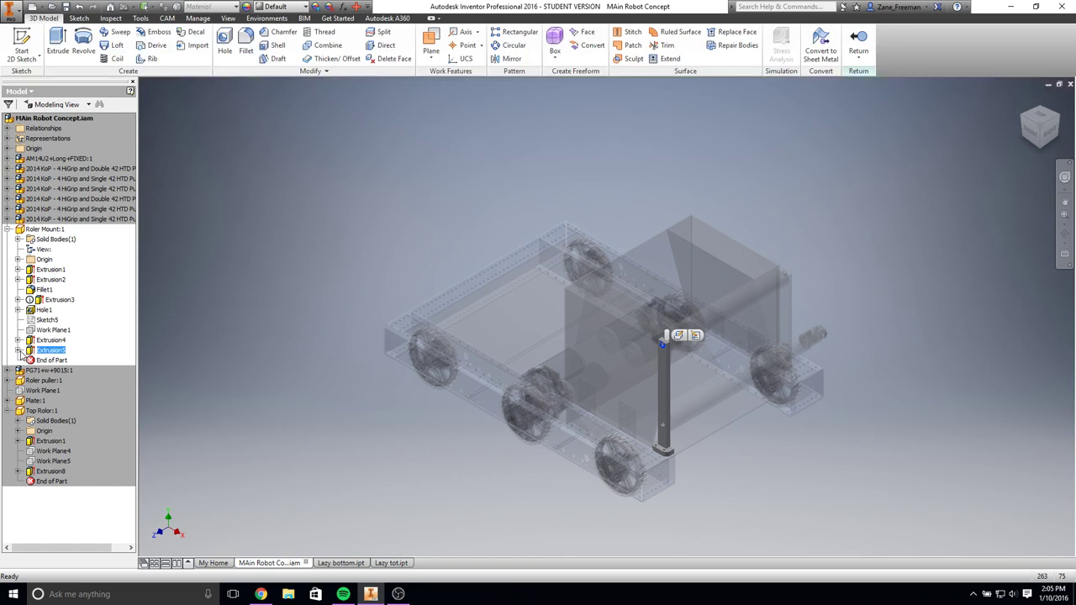
{"action": "left_click", "coordinate": [18, 350]}
{"action": "double_click", "coordinate": [45, 360]}
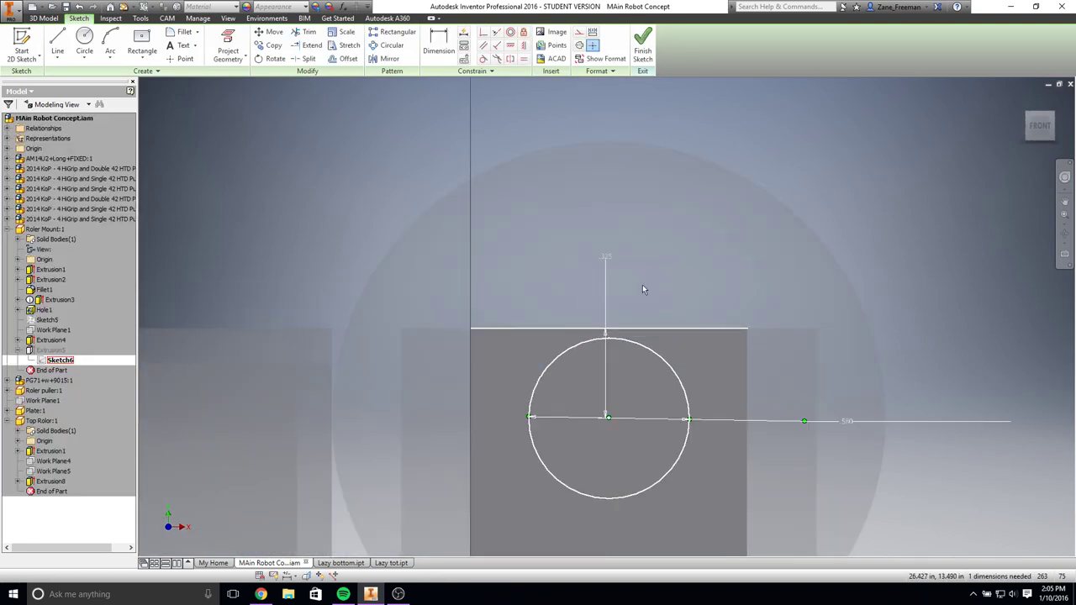
{"action": "double_click", "coordinate": [605, 257]}
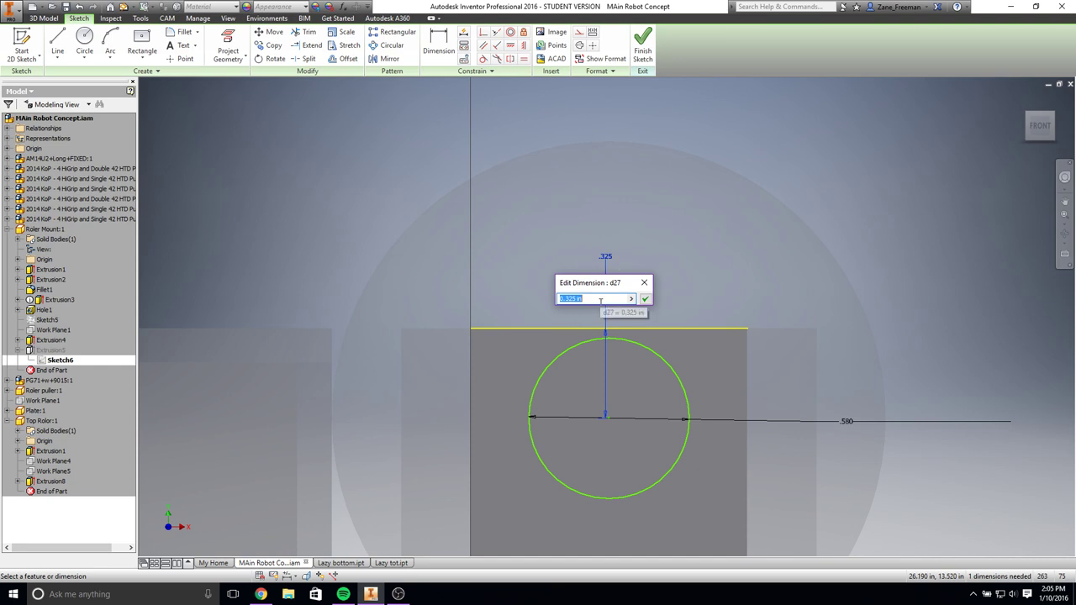
{"action": "key", "text": "Return"}
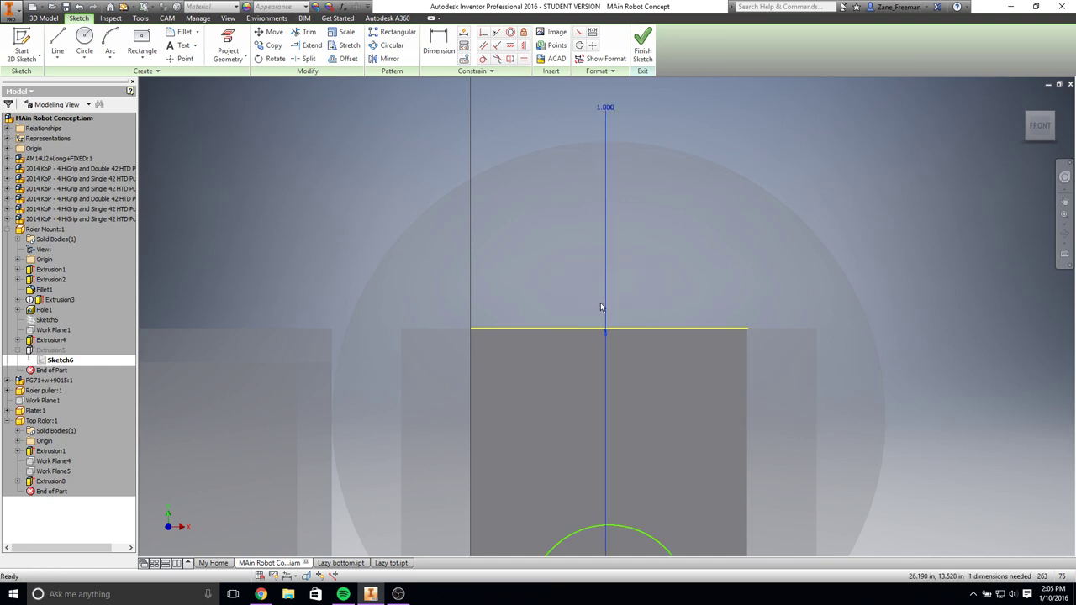
{"action": "left_click", "coordinate": [642, 42]}
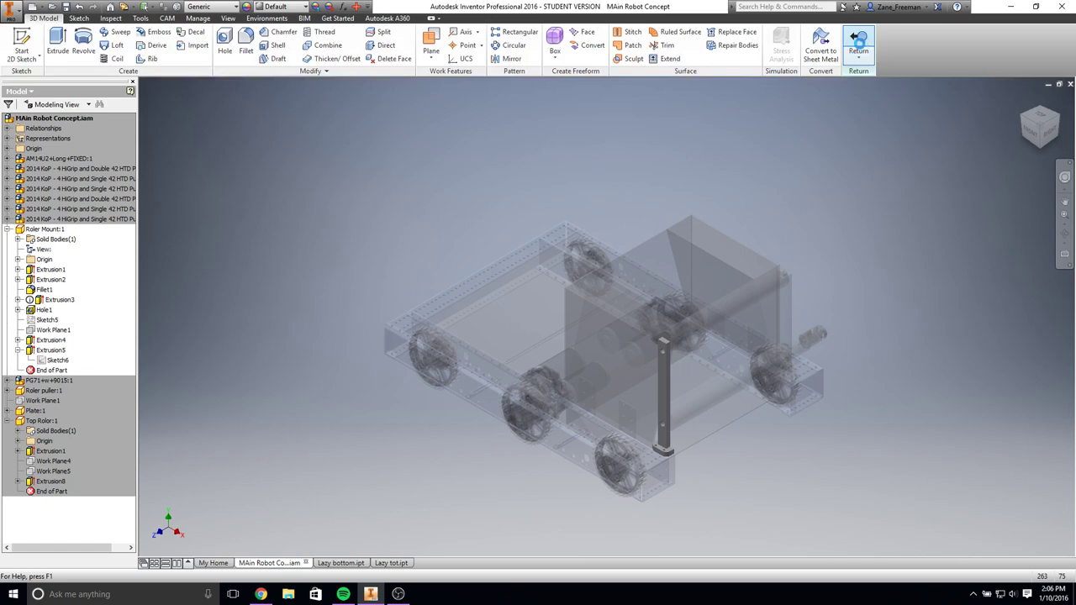
{"action": "left_click", "coordinate": [858, 40]}
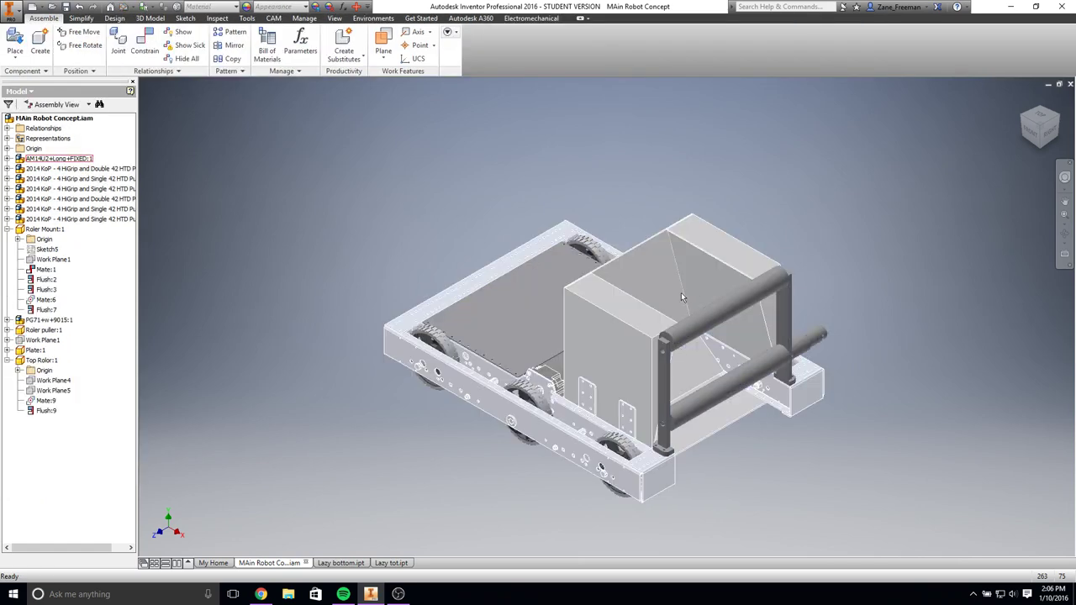
Step: Edit the Motor Mount's top hole sketch, setting the centre's distance from the upper edge to 1 in, and return to the main assembly
{"action": "double_click", "coordinate": [787, 324]}
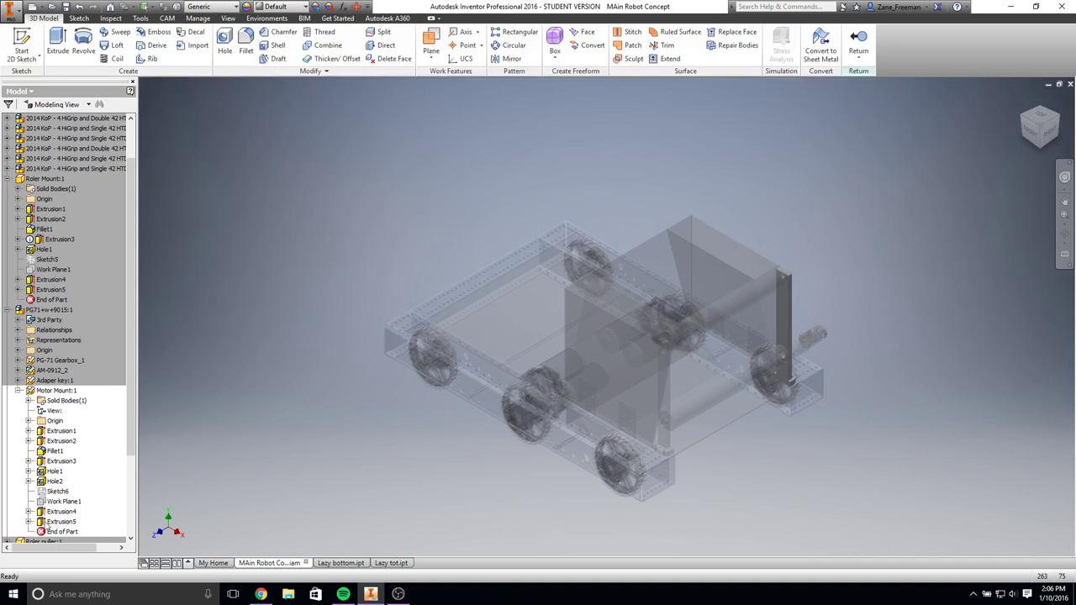
{"action": "left_click", "coordinate": [29, 522]}
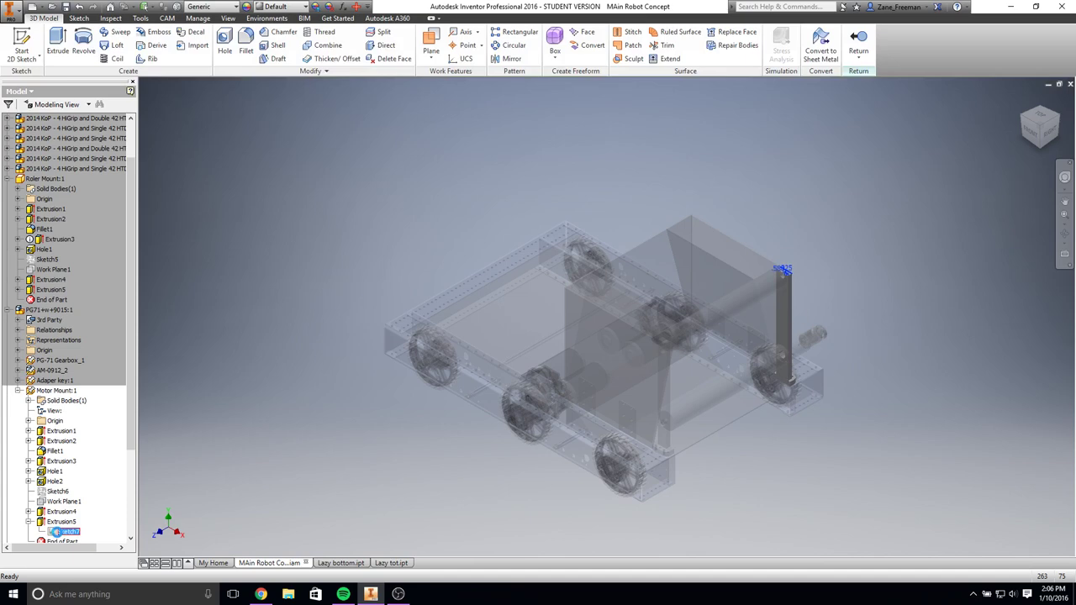
{"action": "double_click", "coordinate": [67, 532]}
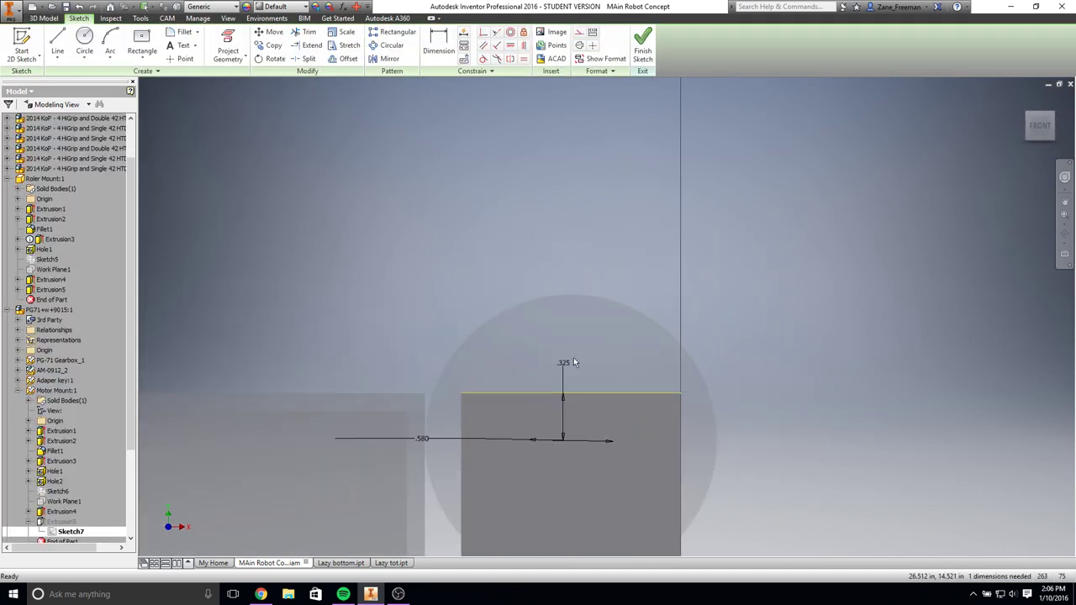
{"action": "double_click", "coordinate": [563, 363]}
{"action": "type", "text": "1"}
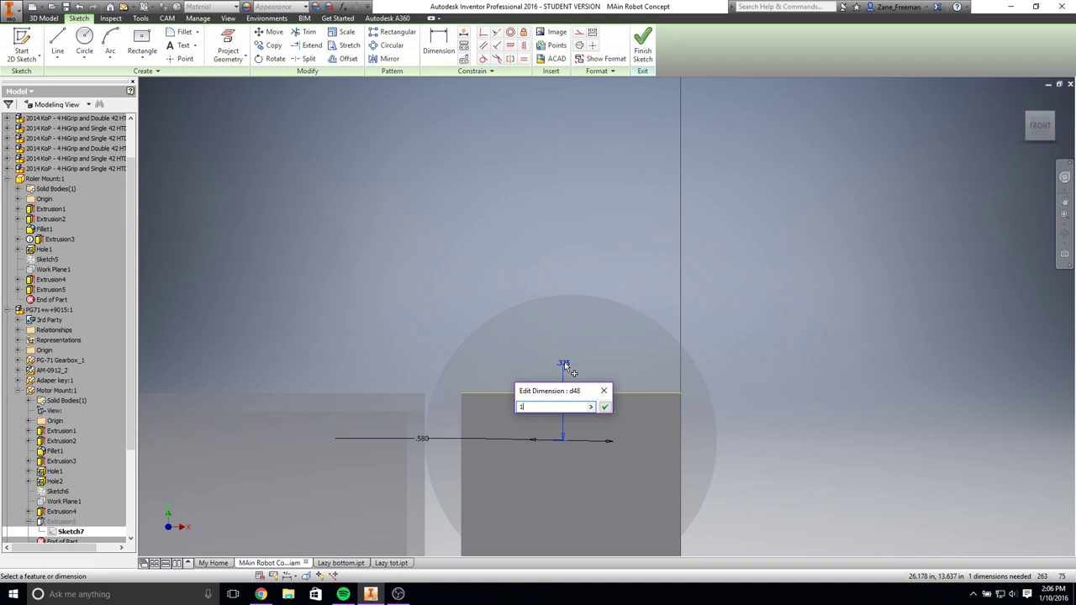
{"action": "key", "text": "Return"}
{"action": "left_click", "coordinate": [642, 42]}
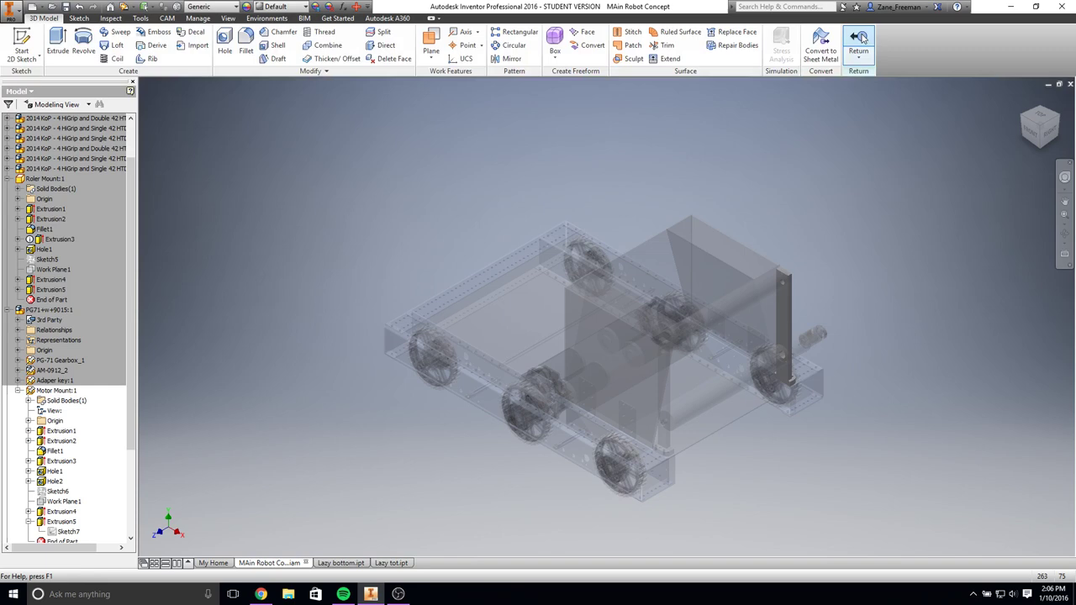
{"action": "left_click", "coordinate": [858, 38]}
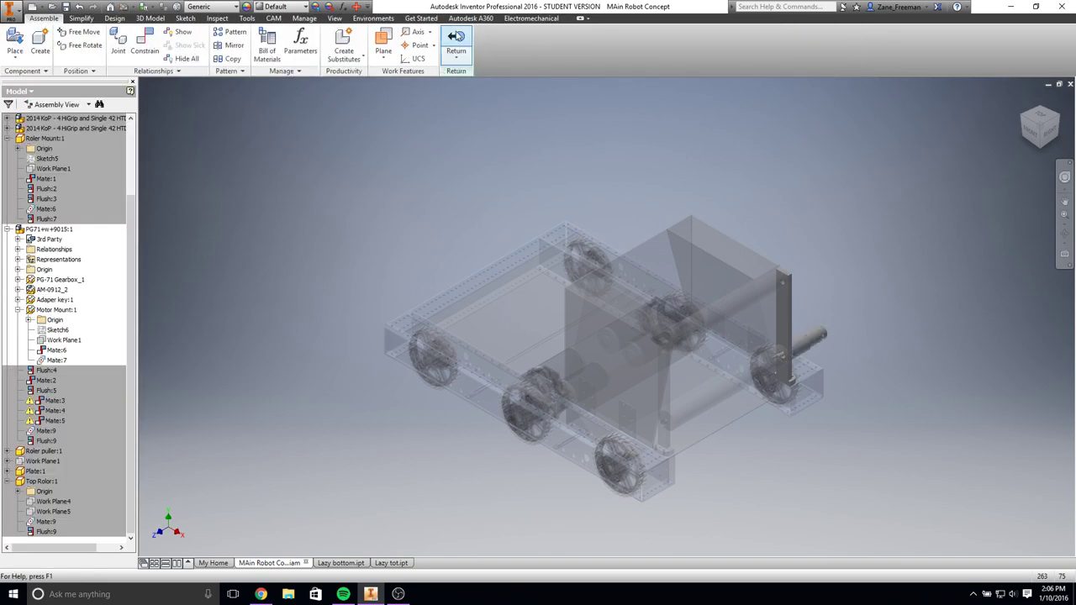
{"action": "left_click", "coordinate": [455, 57]}
{"action": "left_click", "coordinate": [479, 93]}
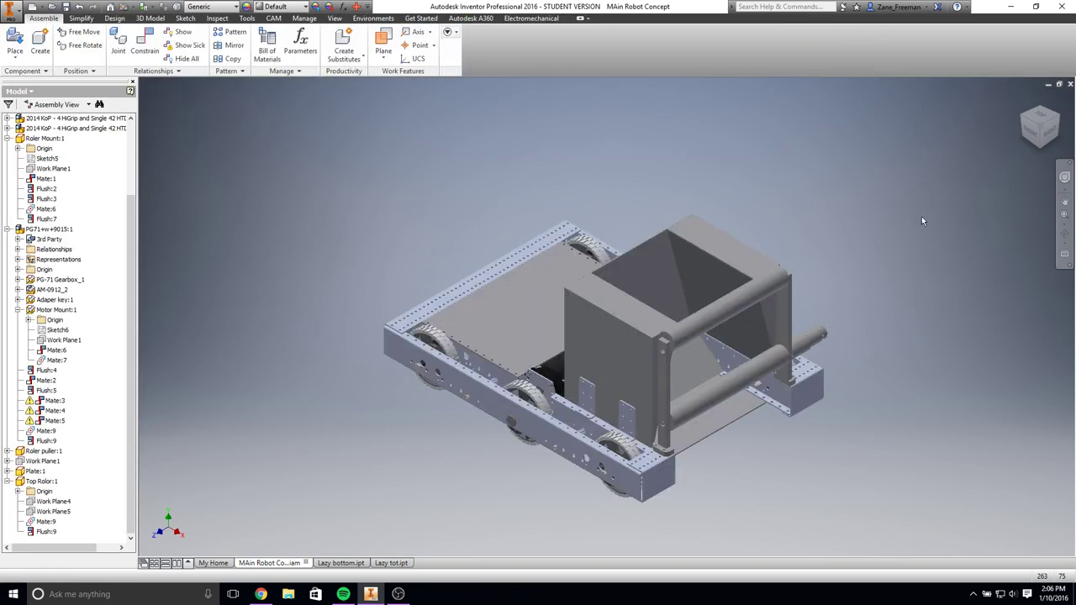
Step: Check how the top roller sits in its mount holes beside the box, from the front and at an angle
{"action": "left_click", "coordinate": [799, 404]}
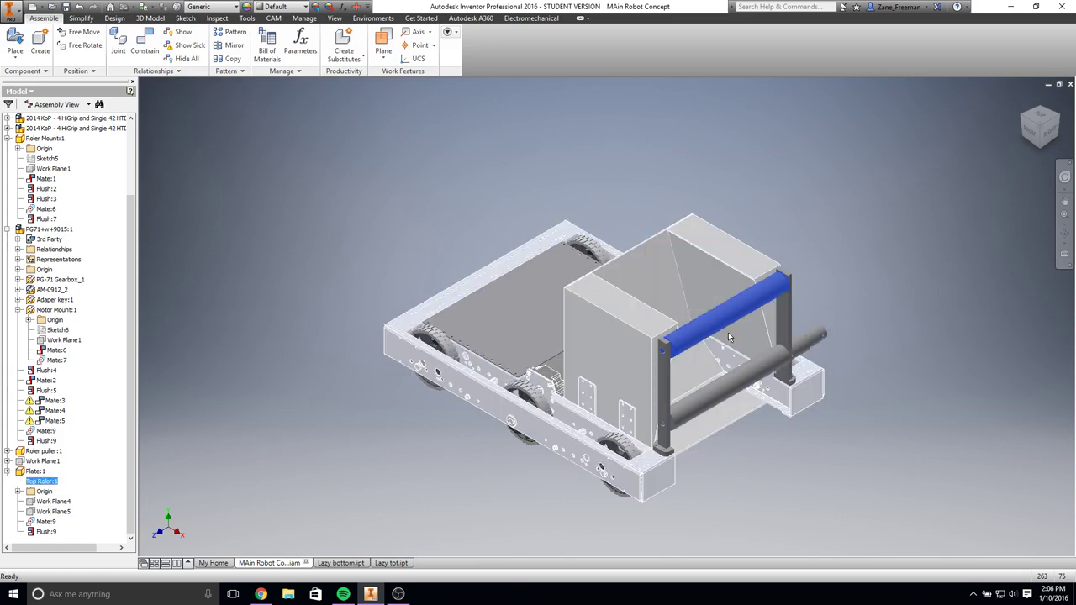
{"action": "left_click", "coordinate": [843, 249]}
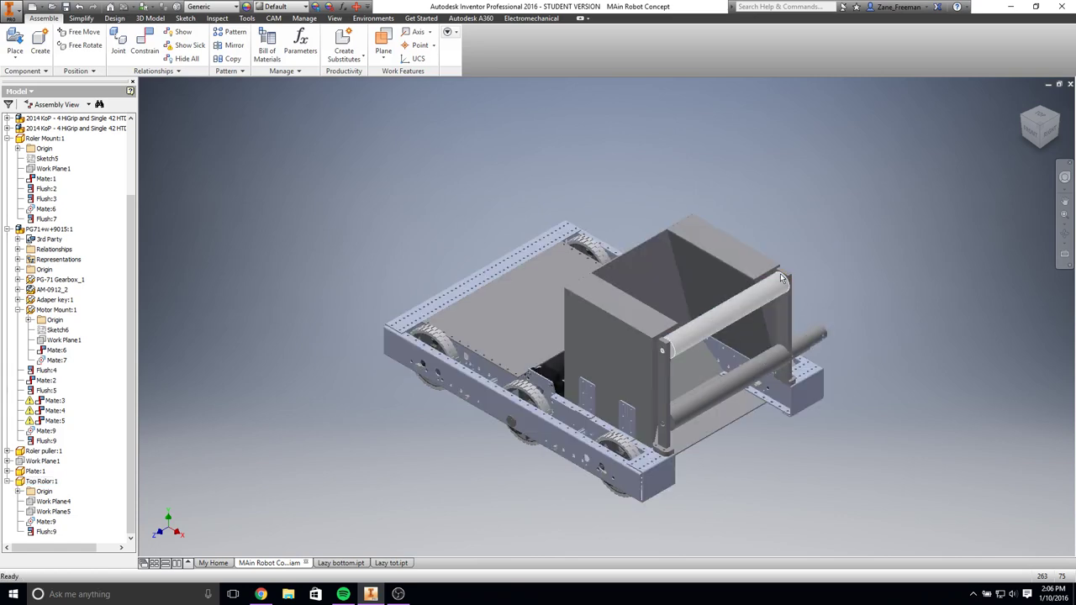
{"action": "left_click", "coordinate": [1031, 131]}
{"action": "scroll", "coordinate": [767, 238], "scroll_direction": "up", "scroll_amount": 10}
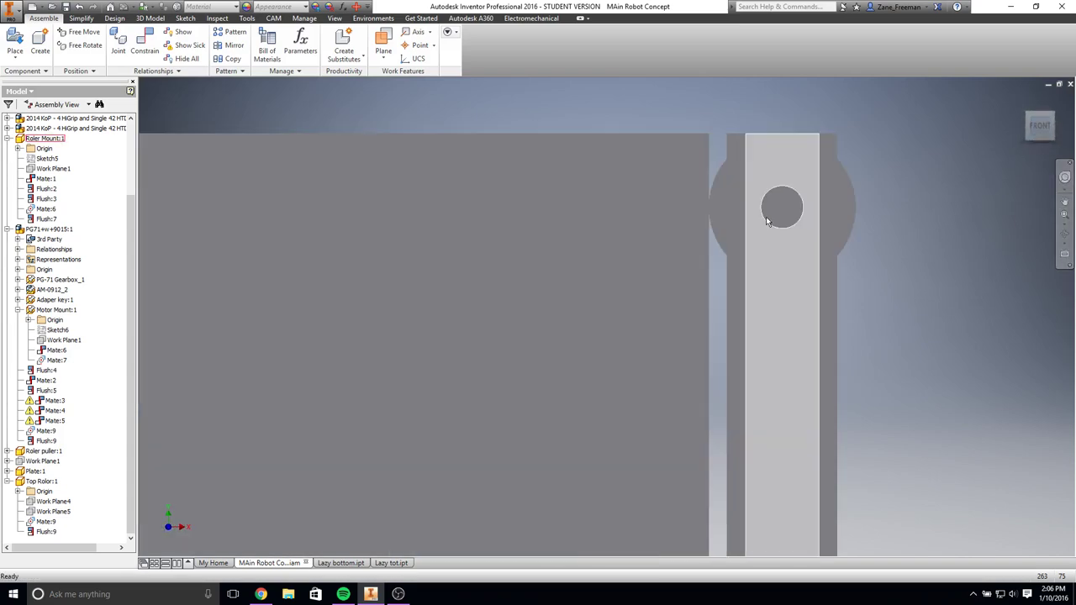
{"action": "left_click", "coordinate": [857, 192]}
{"action": "middle_click_drag", "start_coordinate": [902, 202], "coordinate": [879, 206], "text": "shift"}
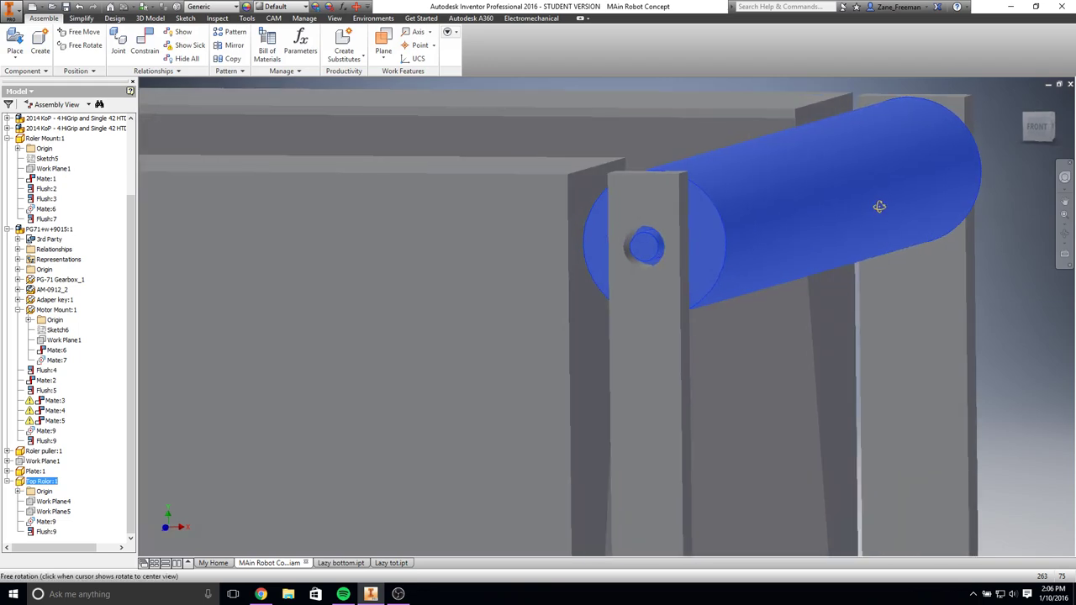
{"action": "key", "text": "F6"}
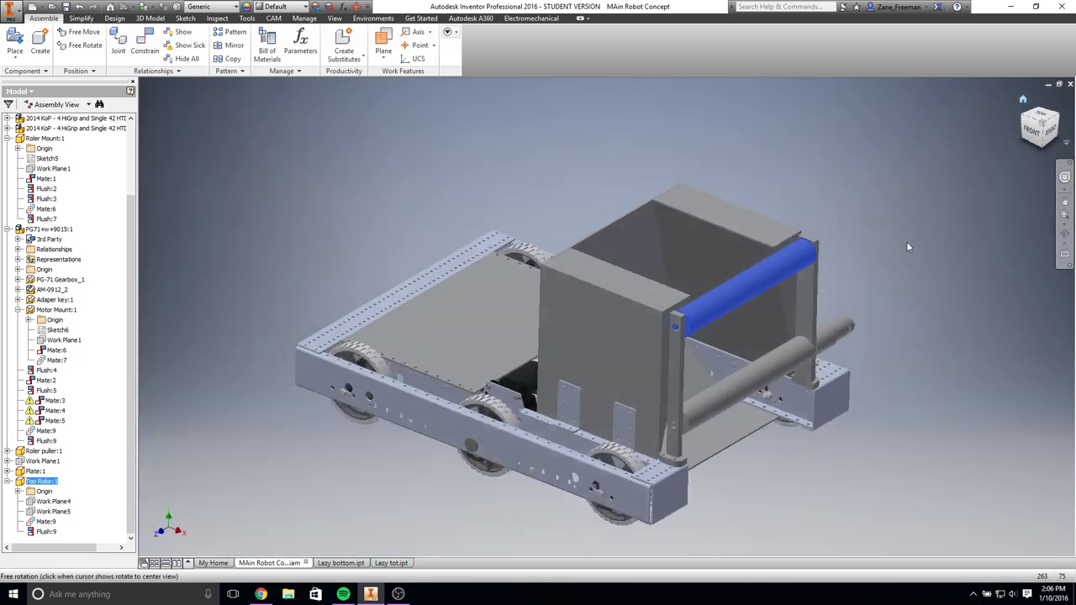
Step: Place one instance of Lazy bottom.ipt in the assembly, in the free space behind the box
{"action": "left_click", "coordinate": [15, 39]}
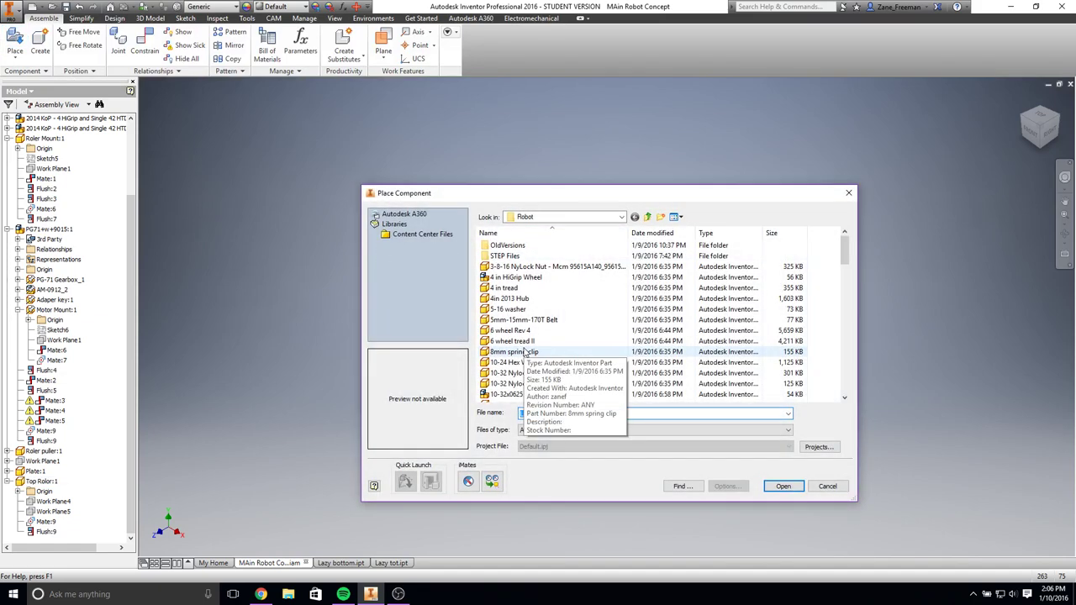
{"action": "key", "text": "BackSpace"}
{"action": "key", "text": "BackSpace"}
{"action": "key", "text": "BackSpace"}
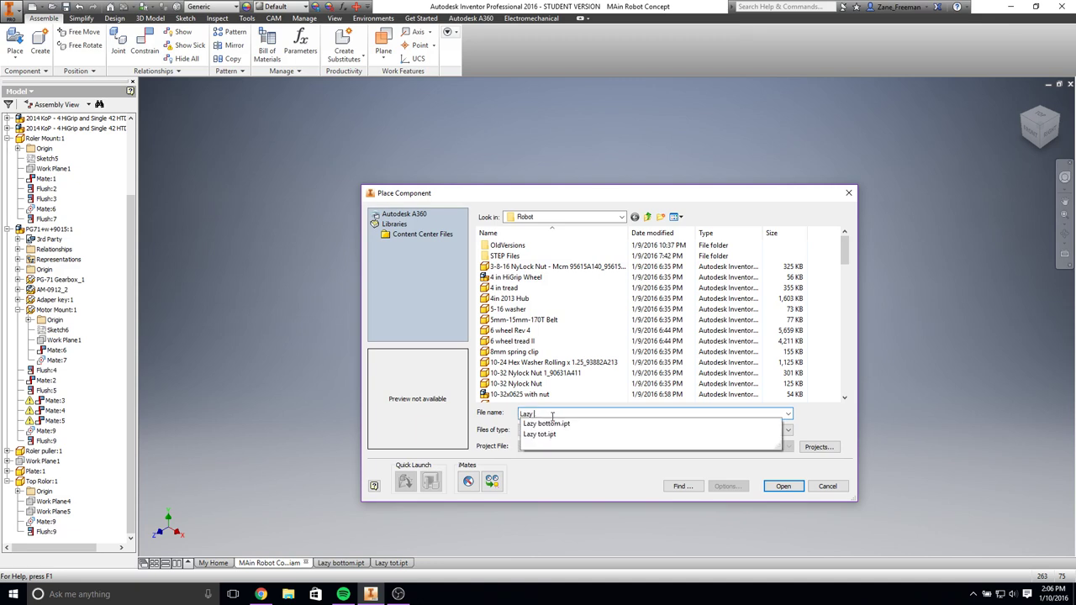
{"action": "type", "text": "tot"}
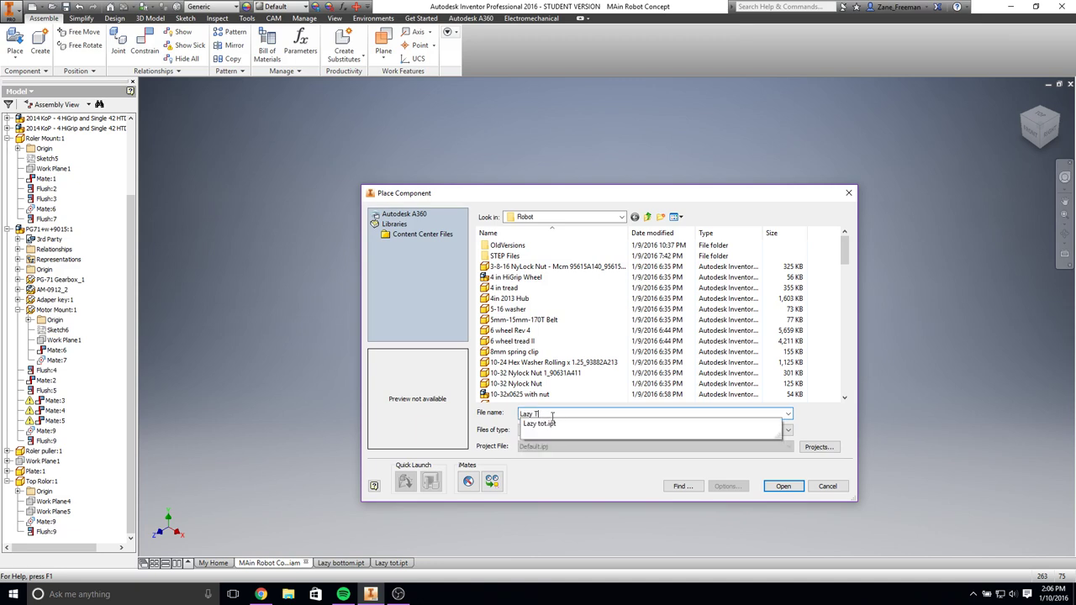
{"action": "key", "text": "BackSpace"}
{"action": "key", "text": "BackSpace"}
{"action": "key", "text": "BackSpace"}
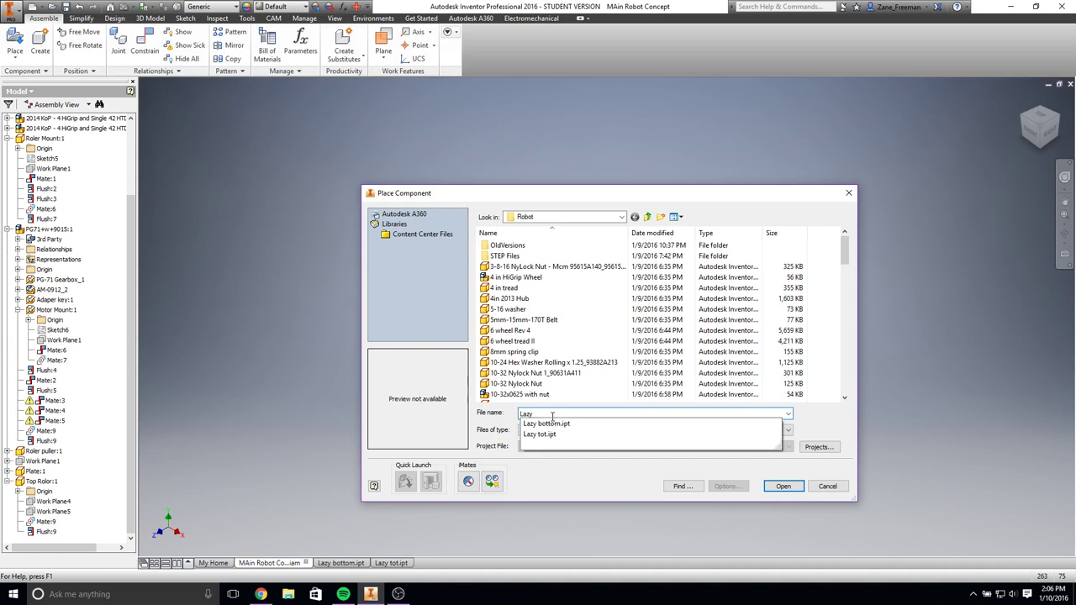
{"action": "left_click", "coordinate": [552, 423]}
{"action": "key", "text": "Return"}
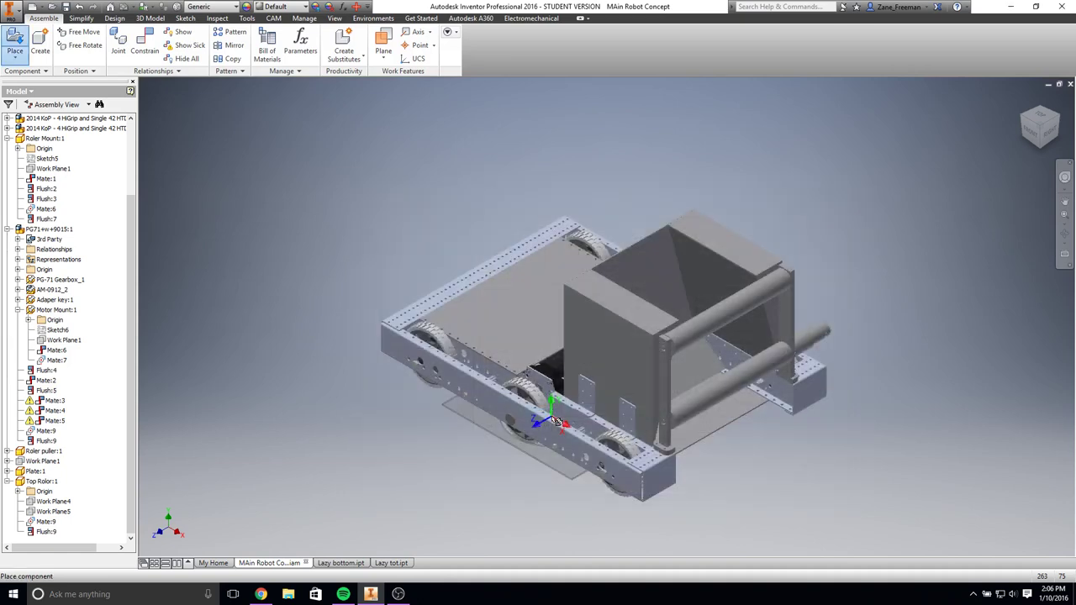
{"action": "left_click", "coordinate": [819, 195]}
{"action": "key", "text": "Escape"}
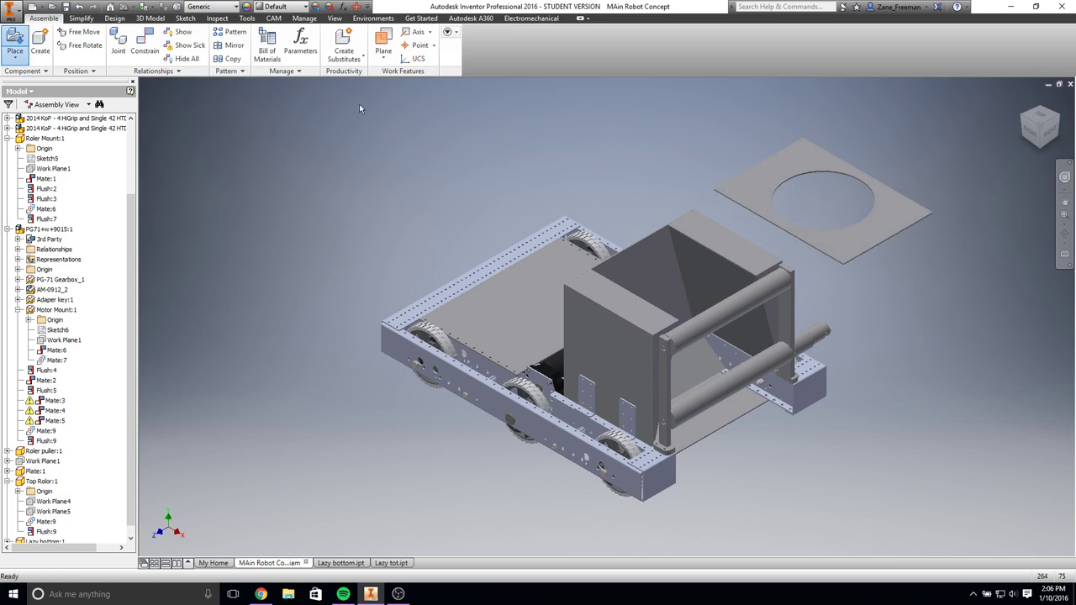
Step: Mate the flat face of the Lazy bottom plate to the box's top face with 0 in offset
{"action": "key", "text": "c"}
{"action": "left_click", "coordinate": [841, 254]}
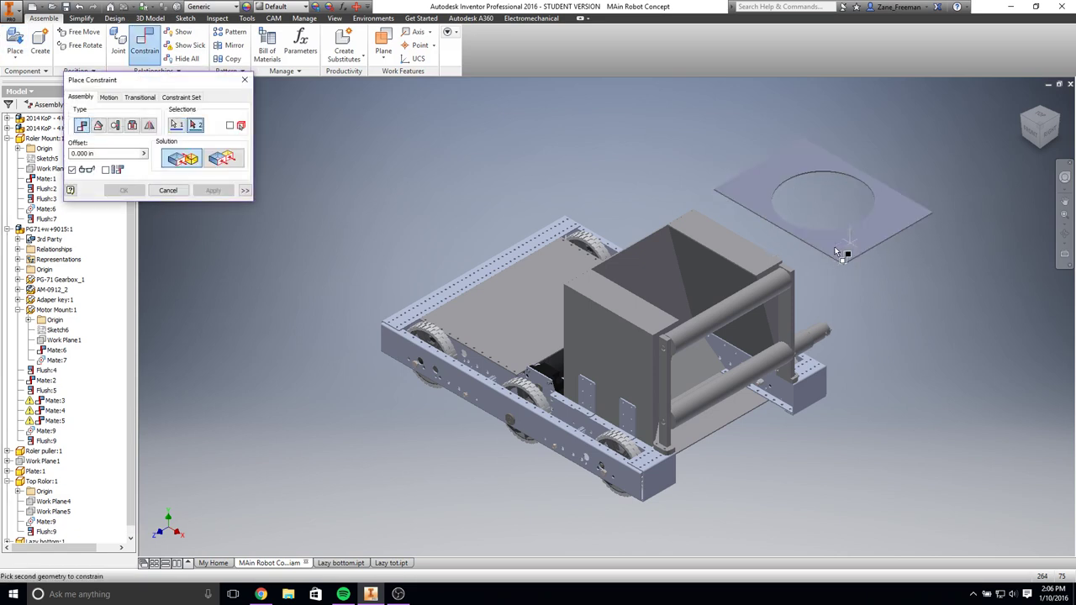
{"action": "left_click", "coordinate": [731, 252]}
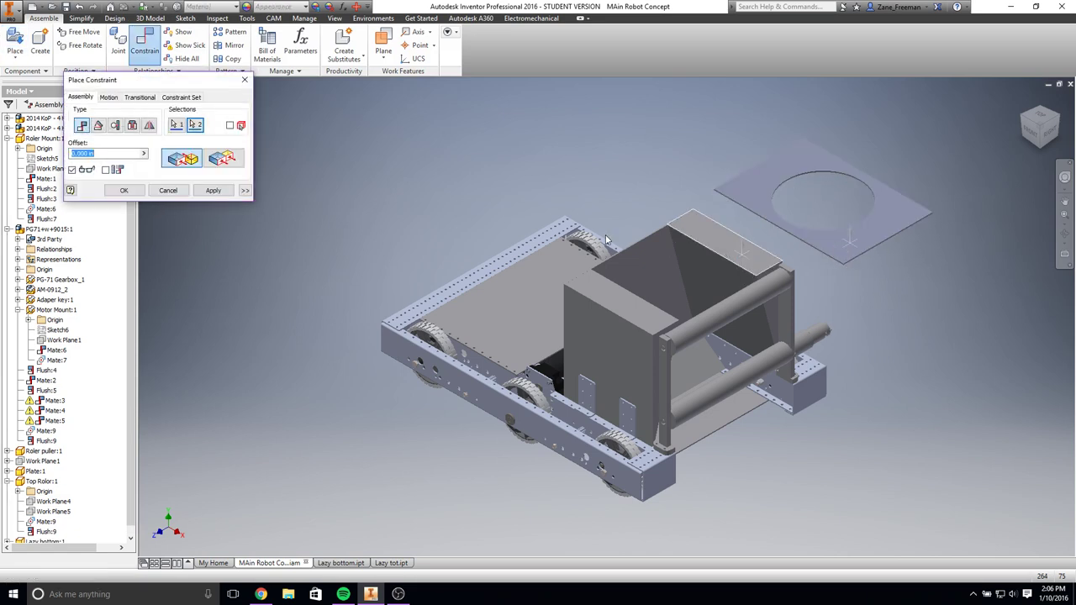
{"action": "left_click", "coordinate": [213, 191]}
Step: Constrain the Lazy bottom plate's edge face flush with the box's roller-side face at 0 in offset
{"action": "scroll", "coordinate": [621, 275], "scroll_direction": "up", "scroll_amount": 8}
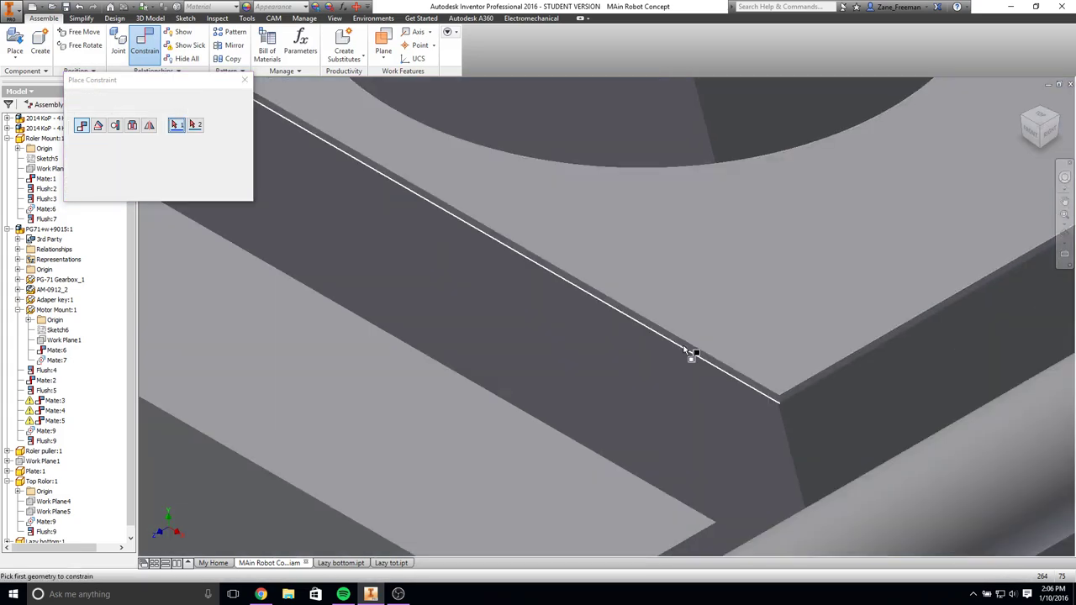
{"action": "left_click", "coordinate": [688, 351]}
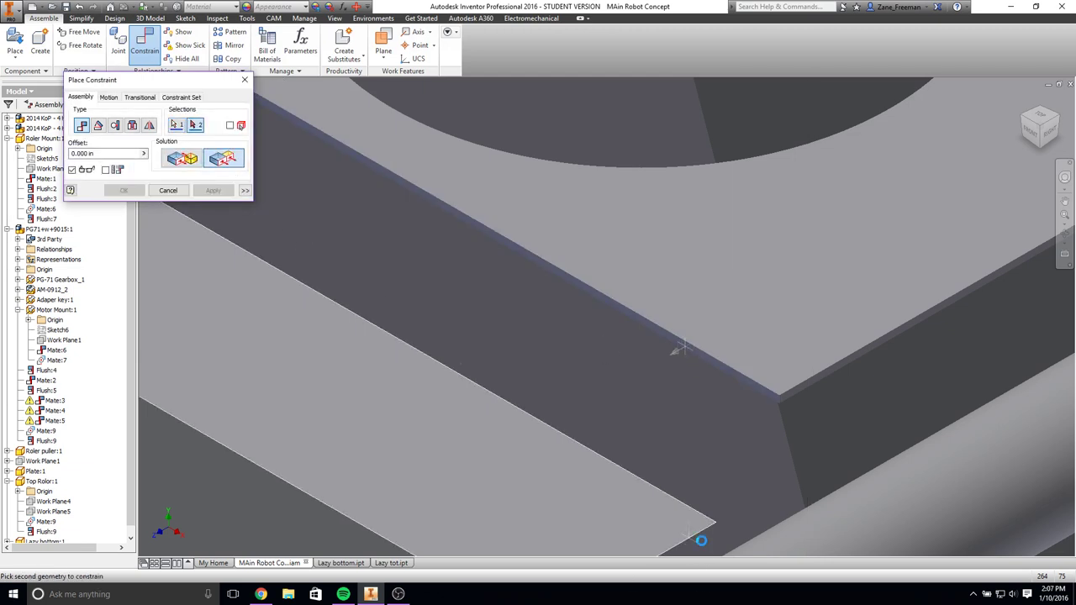
{"action": "scroll", "coordinate": [702, 551], "scroll_direction": "up", "scroll_amount": 4}
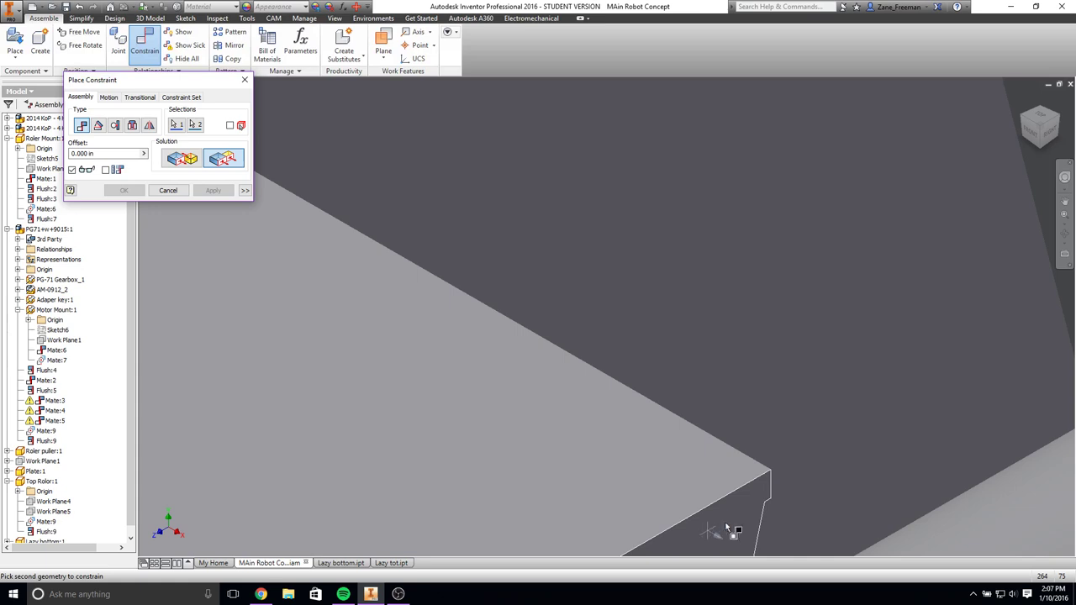
{"action": "left_click", "coordinate": [728, 528]}
{"action": "scroll", "coordinate": [719, 521], "scroll_direction": "down", "scroll_amount": 5}
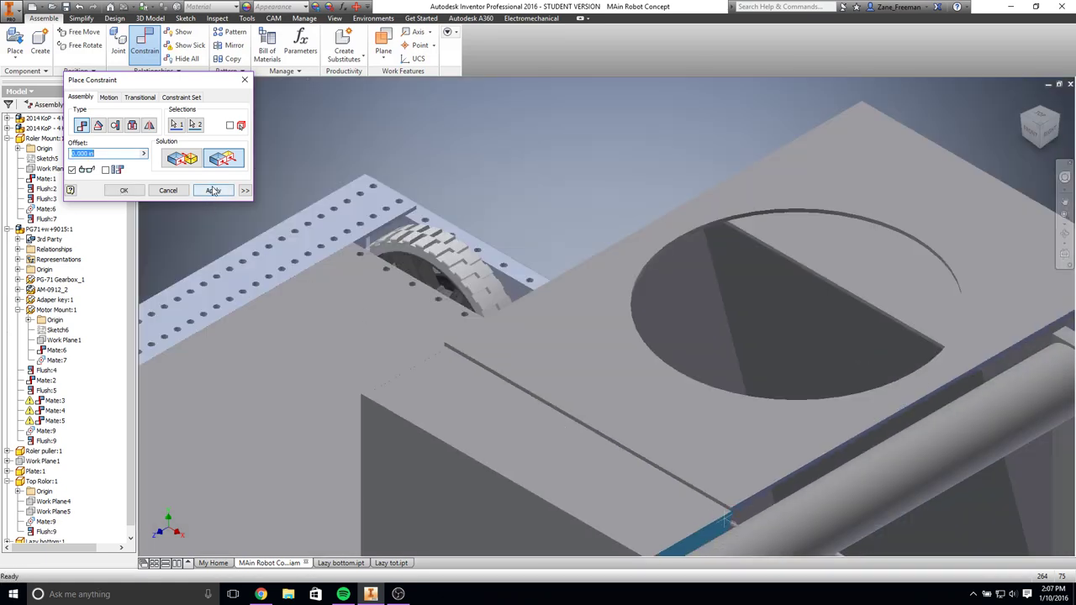
{"action": "left_click", "coordinate": [213, 191]}
Step: Constrain the plate's adjacent edge face flush with the large outer side wall of the box at 0 in offset
{"action": "scroll", "coordinate": [588, 421], "scroll_direction": "up", "scroll_amount": 5}
{"action": "left_click", "coordinate": [586, 435]}
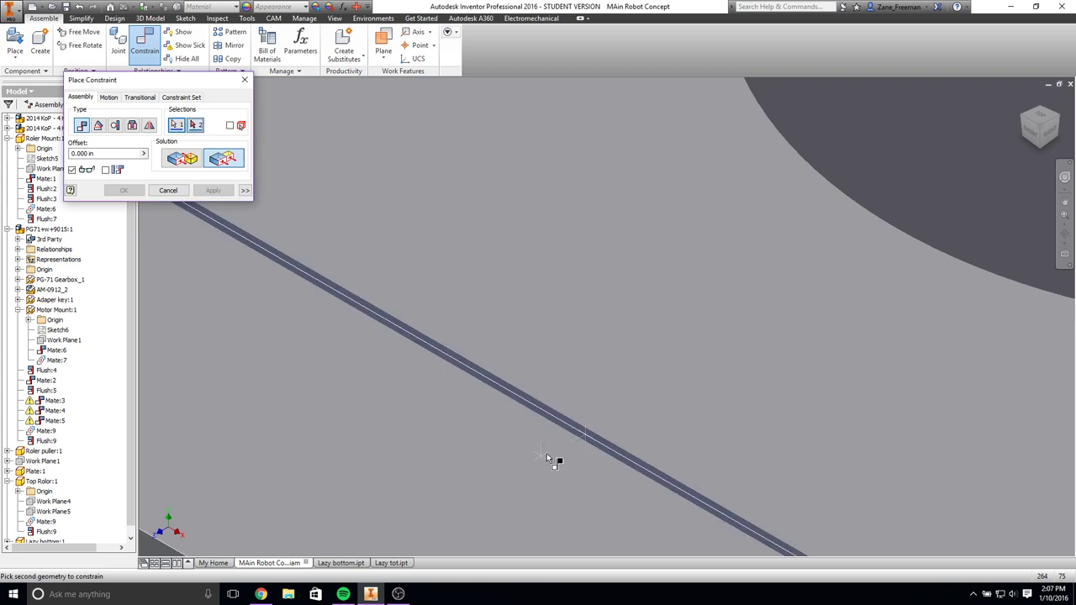
{"action": "scroll", "coordinate": [538, 445], "scroll_direction": "down", "scroll_amount": 5}
{"action": "left_click", "coordinate": [491, 439]}
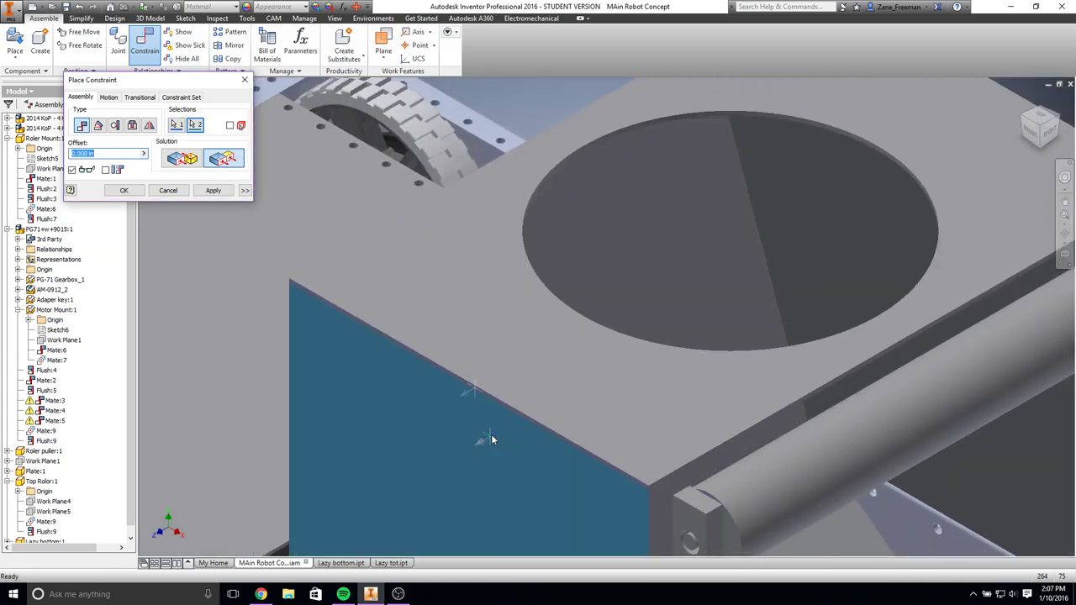
{"action": "left_click", "coordinate": [213, 191]}
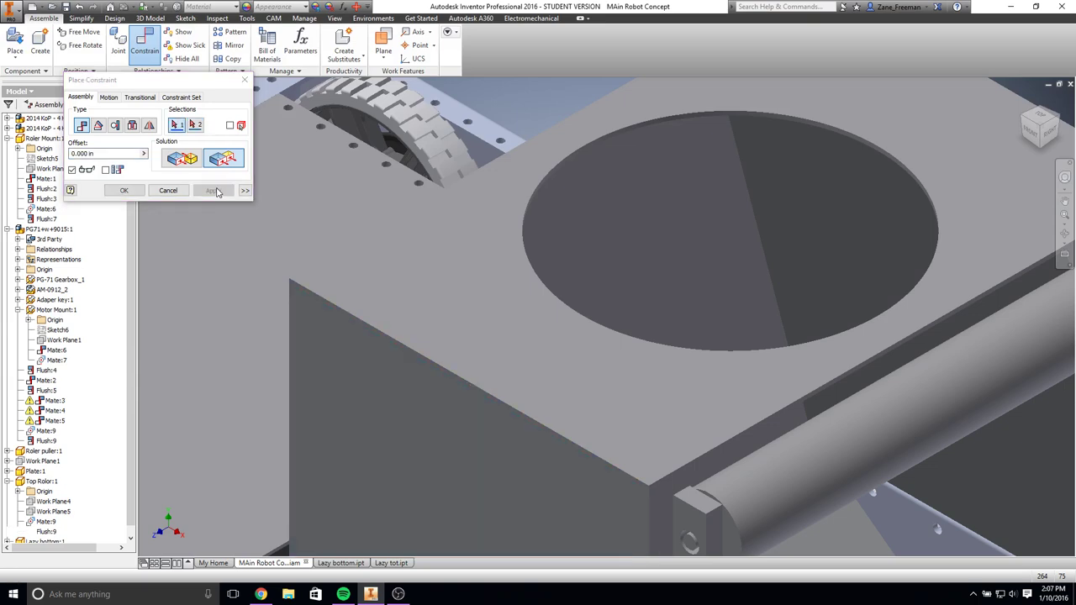
Step: Leave the constraint placement, restore the home view of the assembly, and collapse the entire model browser tree
{"action": "key", "text": "Escape"}
{"action": "middle_click_drag", "start_coordinate": [856, 316], "coordinate": [690, 290], "text": "shift"}
{"action": "left_click", "coordinate": [1024, 100]}
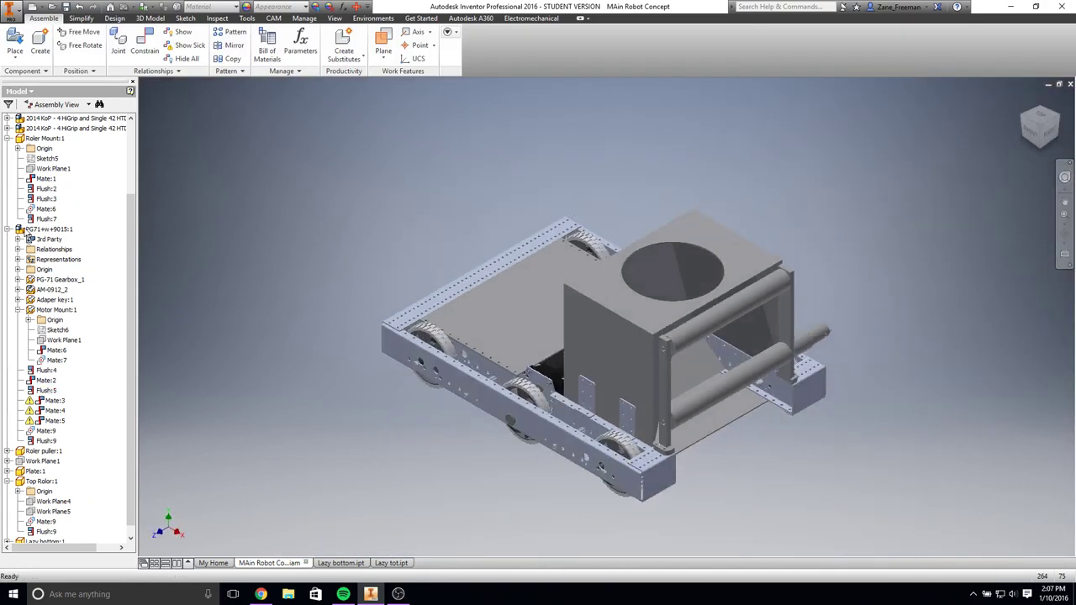
{"action": "right_click", "coordinate": [108, 312]}
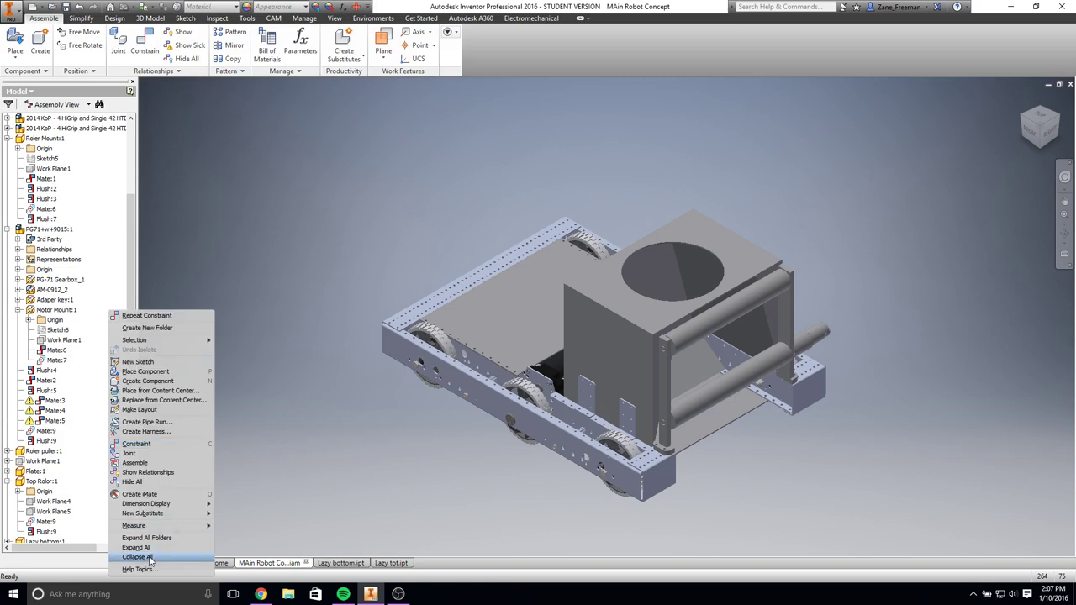
{"action": "left_click", "coordinate": [134, 557]}
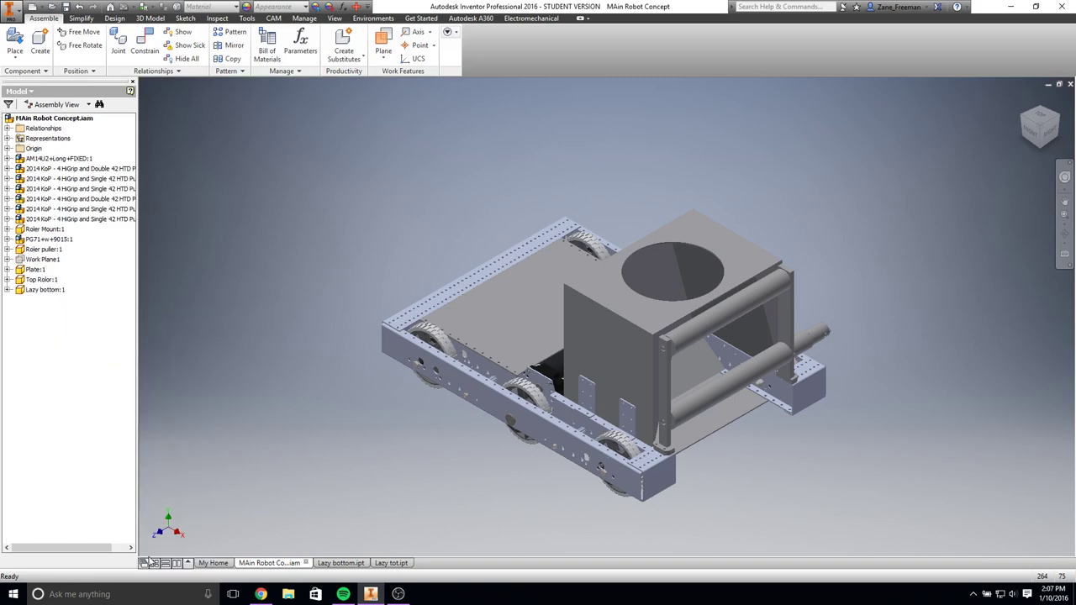
Step: In Lazy bottom.ipt, edit the base extrusion's sketch to enlarge the diameter of the plate's central circle, and finish the sketch
{"action": "left_click", "coordinate": [341, 562]}
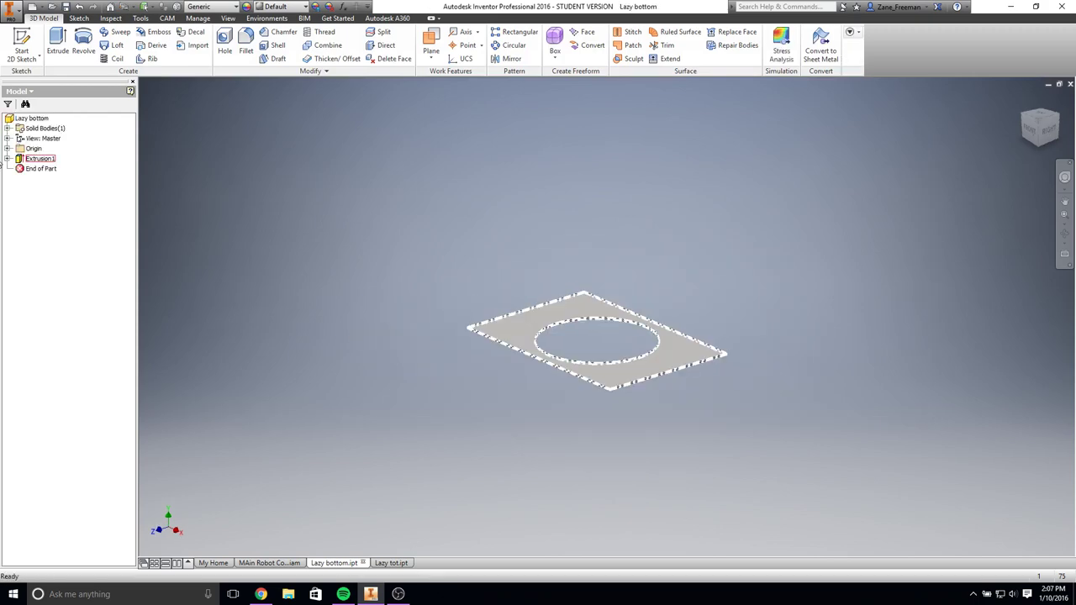
{"action": "left_click", "coordinate": [7, 159]}
{"action": "double_click", "coordinate": [41, 168]}
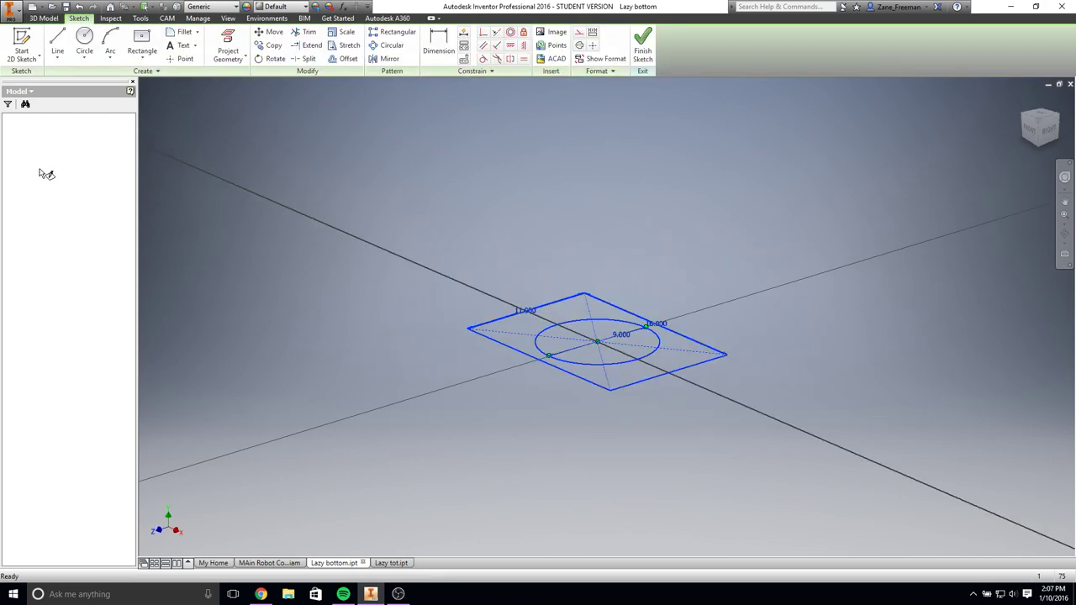
{"action": "double_click", "coordinate": [638, 320]}
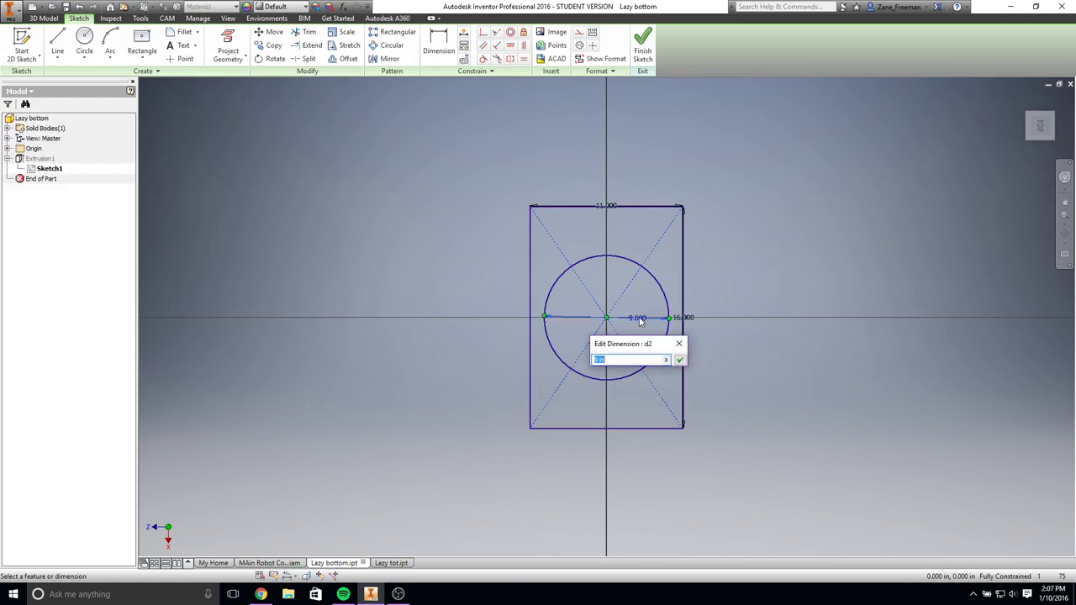
{"action": "key", "text": "Return"}
{"action": "left_click", "coordinate": [642, 34]}
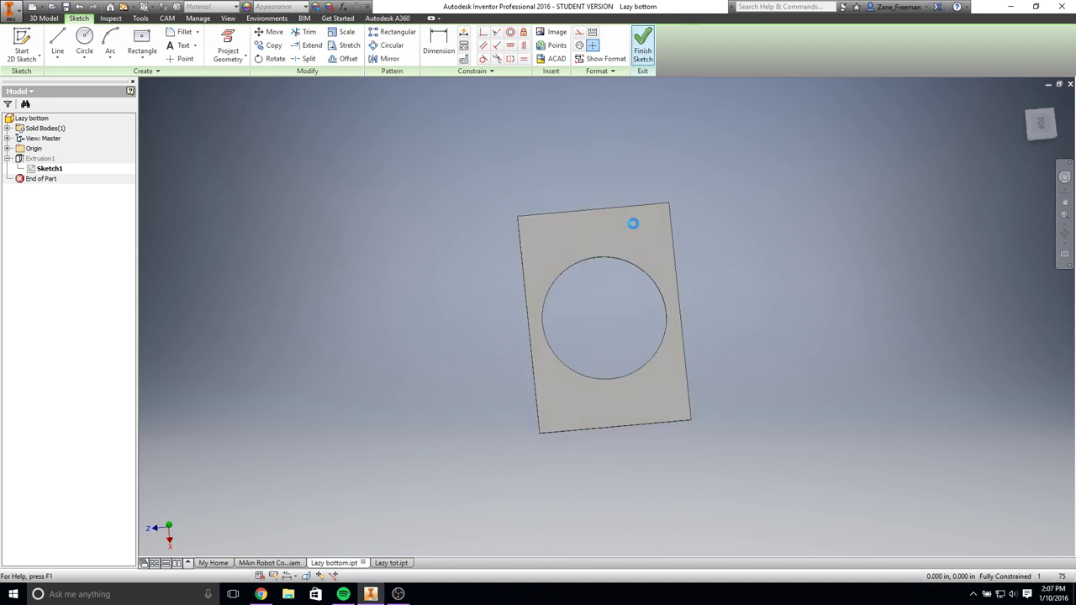
Step: In Lazy tot.ipt, delete both the ring extrusion and its hole feature
{"action": "left_click", "coordinate": [393, 564]}
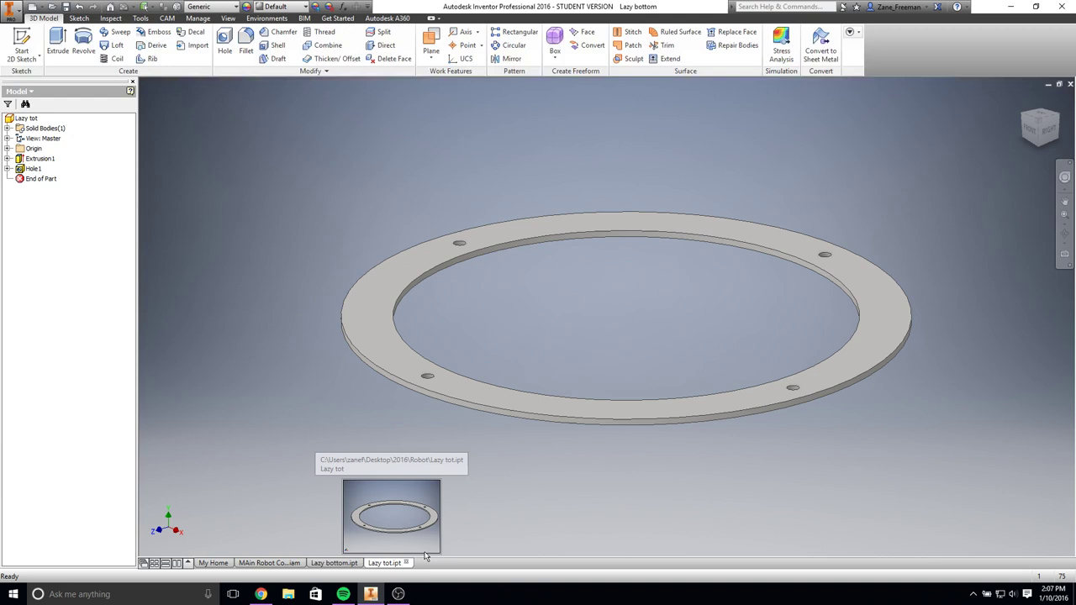
{"action": "left_click", "coordinate": [30, 169]}
{"action": "left_click", "coordinate": [27, 161]}
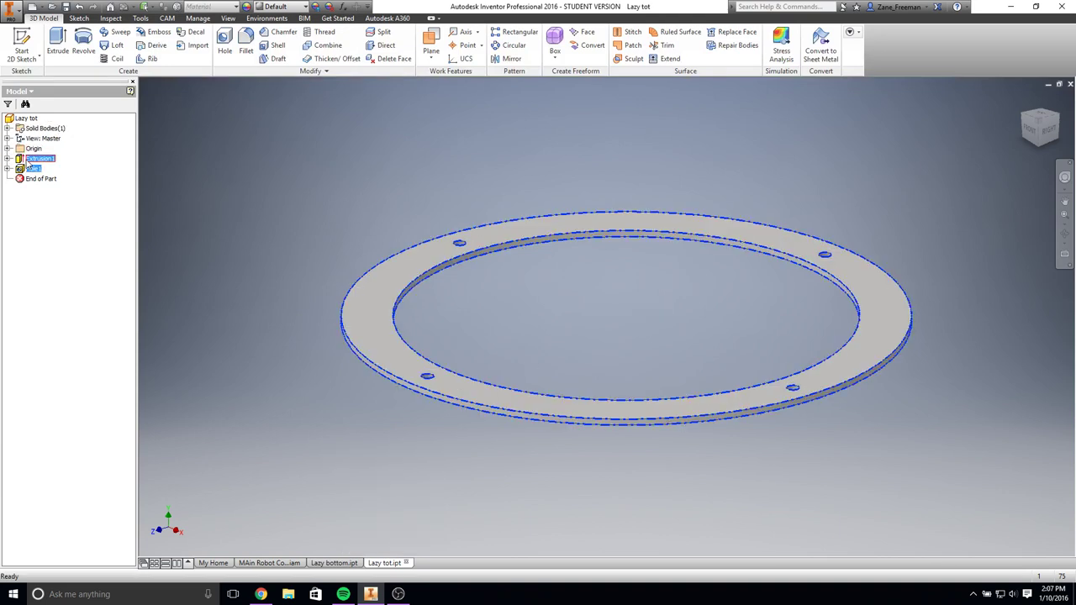
{"action": "key", "text": "Delete"}
{"action": "left_click", "coordinate": [139, 143]}
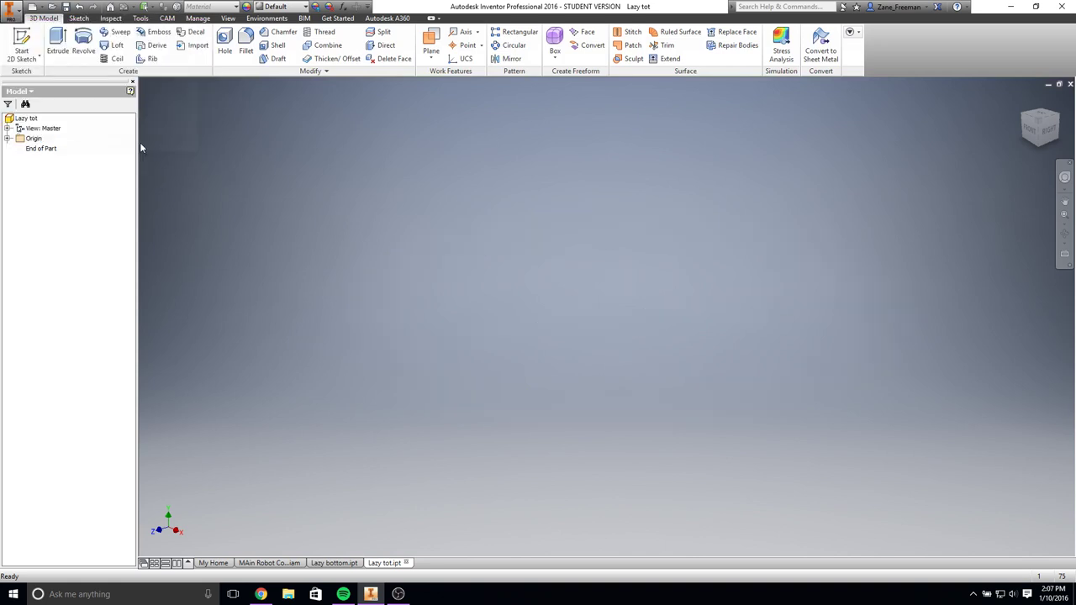
Step: Start a sketch on the XZ plane and draw an 11 by 11 in center-point rectangle at the origin
{"action": "left_click", "coordinate": [21, 42]}
{"action": "left_click", "coordinate": [609, 361]}
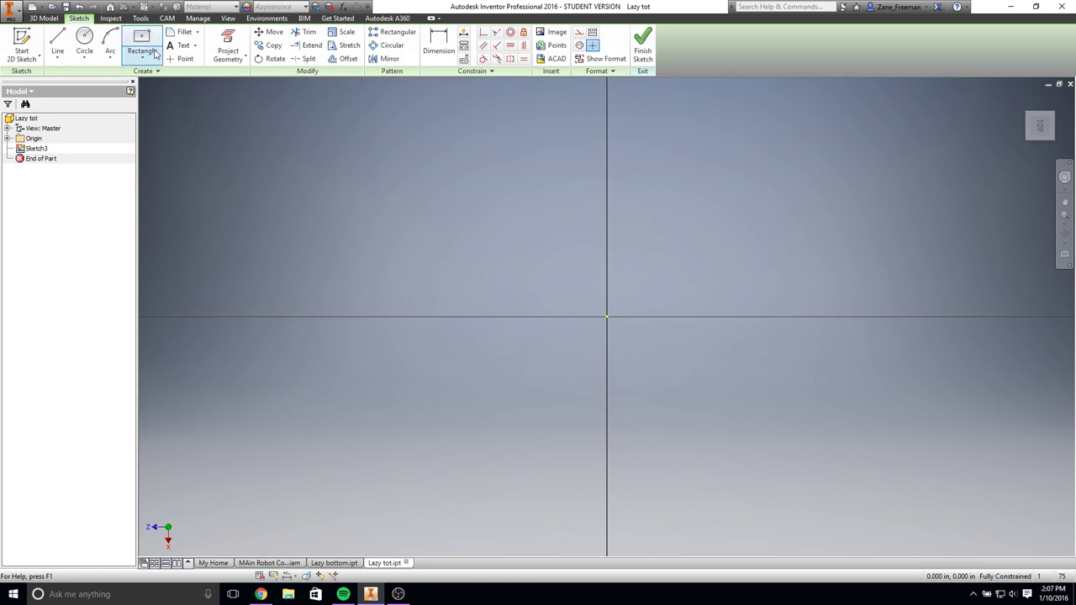
{"action": "left_click", "coordinate": [148, 57]}
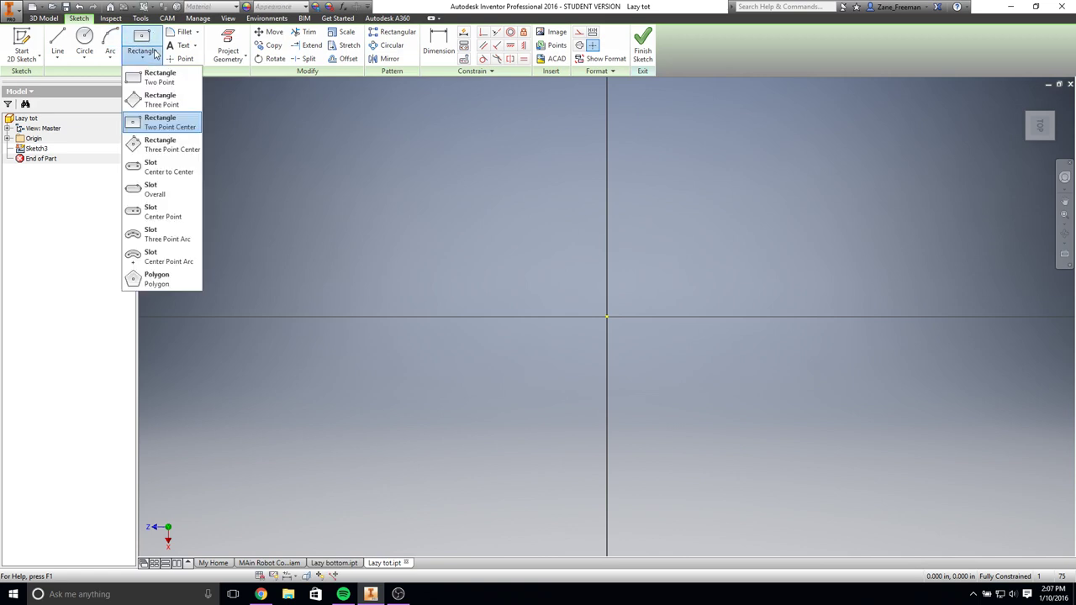
{"action": "left_click", "coordinate": [151, 123]}
{"action": "left_click", "coordinate": [607, 316]}
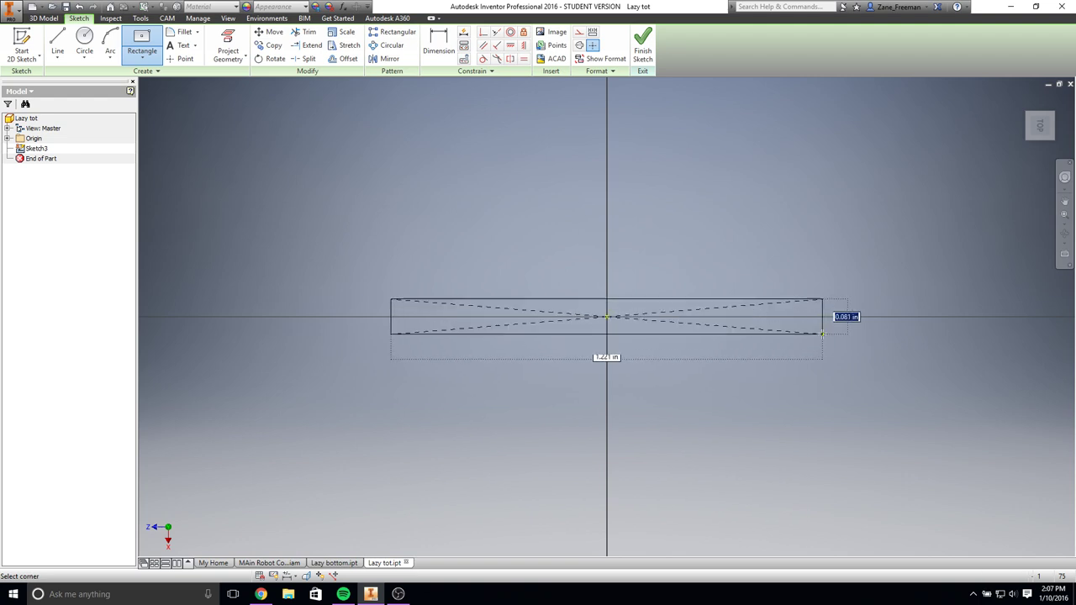
{"action": "type", "text": "11"}
{"action": "key", "text": "Tab"}
{"action": "type", "text": "11"}
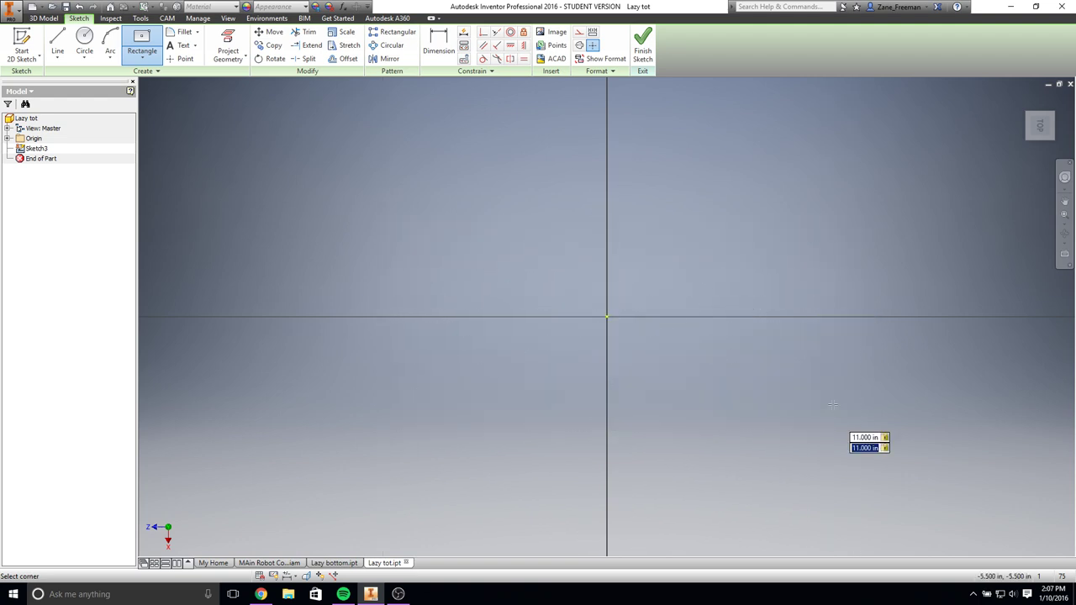
{"action": "key", "text": "Return"}
{"action": "scroll", "coordinate": [780, 339], "scroll_direction": "down", "scroll_amount": 10}
{"action": "middle_click_drag", "start_coordinate": [781, 340], "coordinate": [616, 336]}
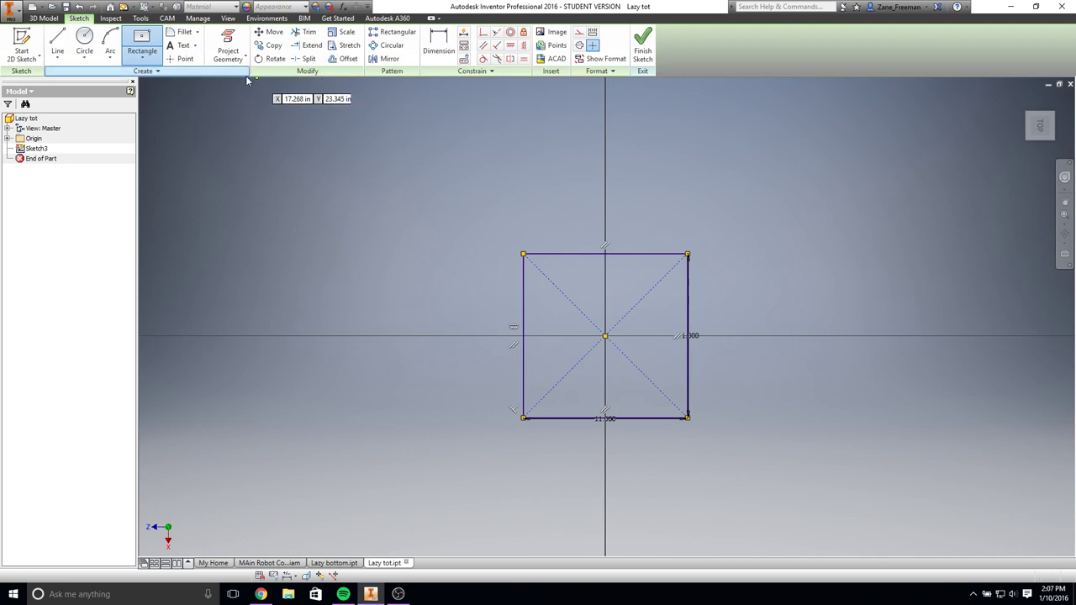
Step: Draw a 10 in diameter circle centered on the origin inside the square
{"action": "key", "text": "c"}
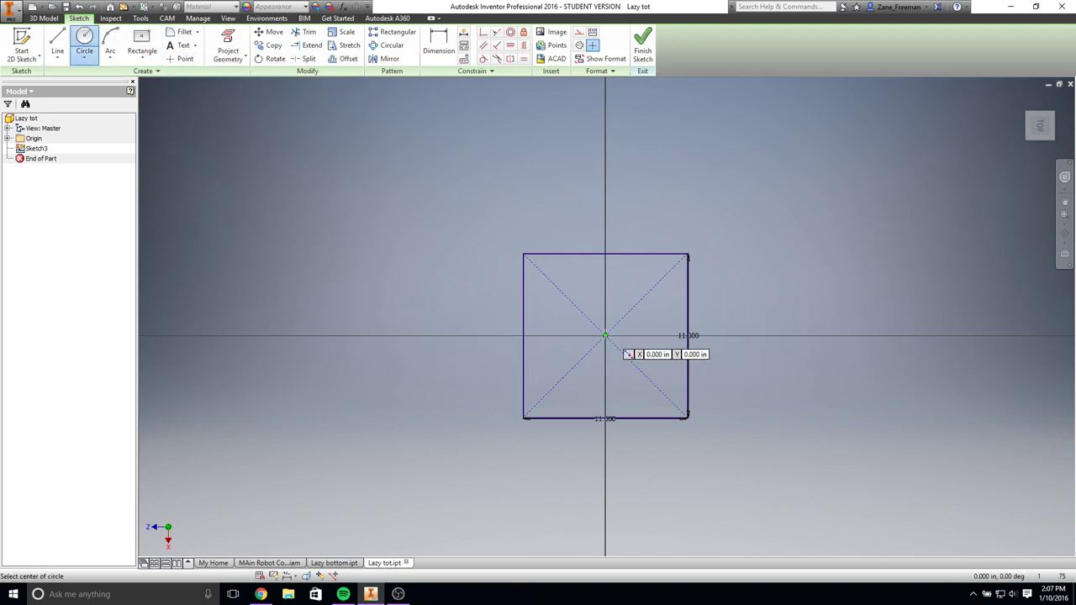
{"action": "left_click", "coordinate": [606, 336]}
{"action": "type", "text": "10"}
{"action": "key", "text": "Return"}
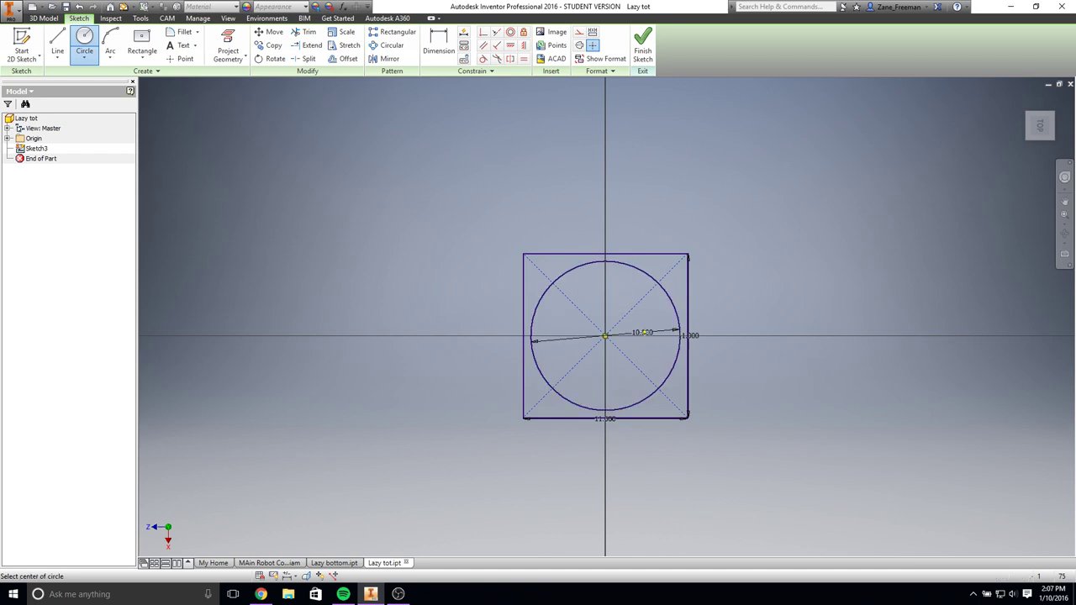
Step: Finish the sketch and extrude the region between the square and the circle by 0.125 in
{"action": "left_click", "coordinate": [644, 47]}
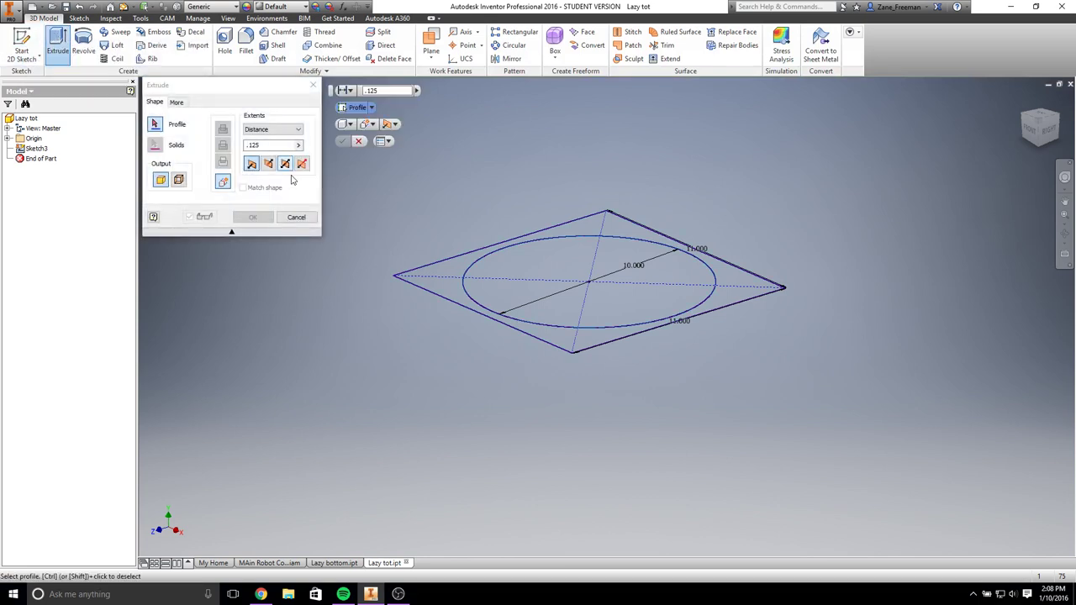
{"action": "left_click", "coordinate": [411, 275]}
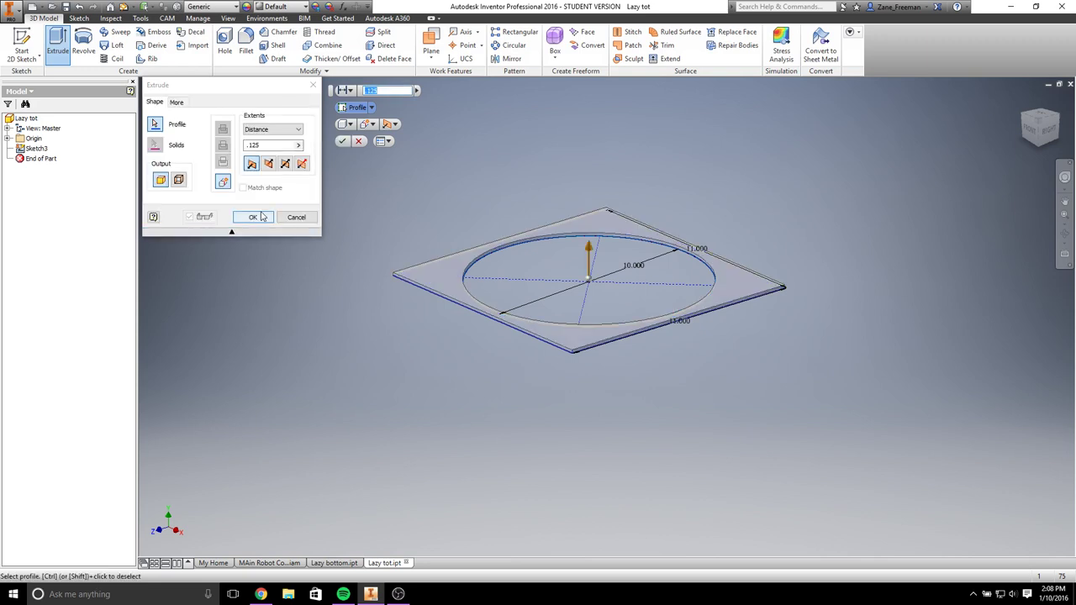
{"action": "left_click", "coordinate": [253, 217]}
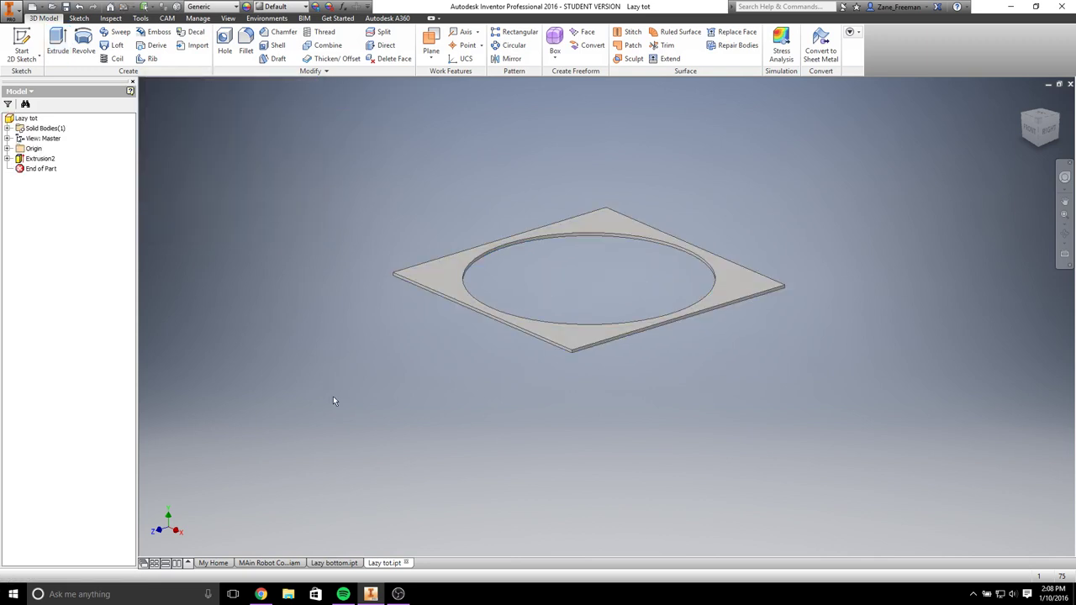
Step: Return to the MAin Robot Concept assembly and place one Lazy tot.ipt in the free space behind the box
{"action": "left_click", "coordinate": [280, 562]}
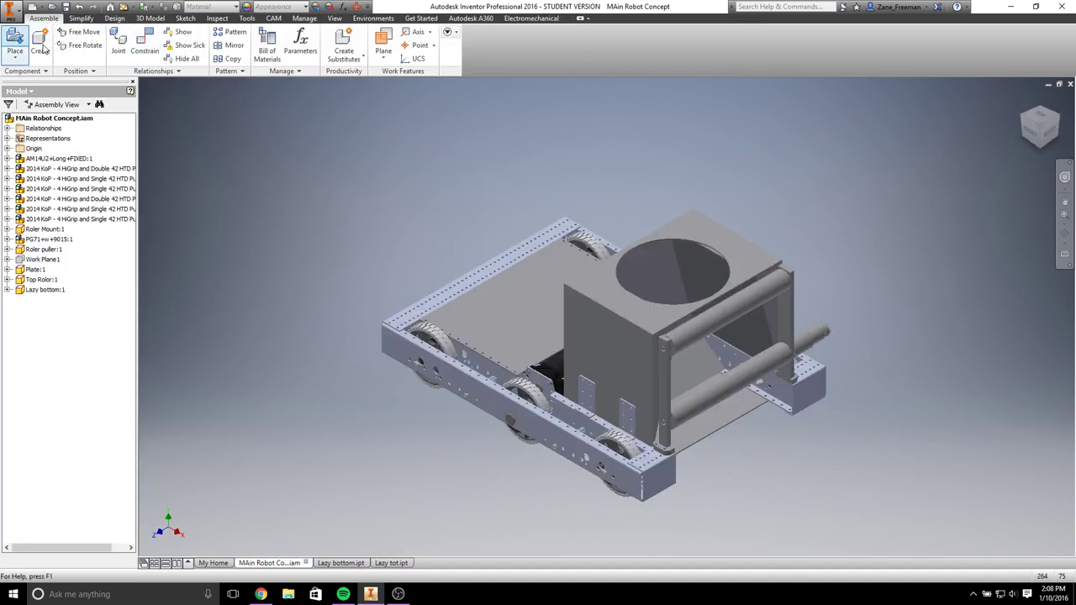
{"action": "left_click", "coordinate": [16, 42]}
{"action": "key", "text": "End"}
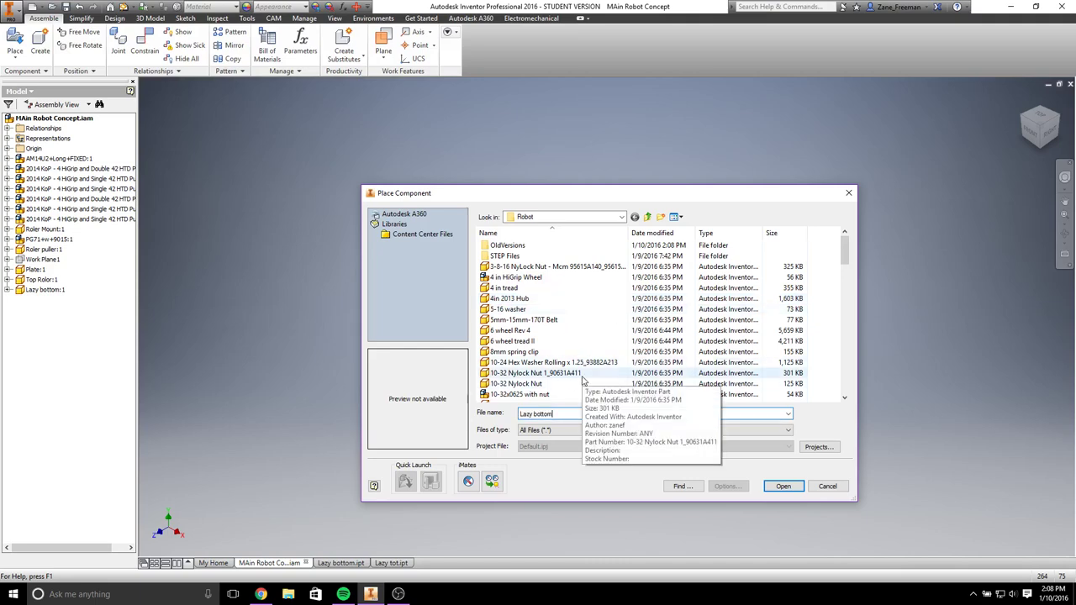
{"action": "key", "text": "BackSpace"}
{"action": "key", "text": "BackSpace"}
{"action": "key", "text": "BackSpace"}
{"action": "key", "text": "BackSpace"}
{"action": "key", "text": "BackSpace"}
{"action": "key", "text": "BackSpace"}
{"action": "key", "text": "Down"}
{"action": "key", "text": "Down"}
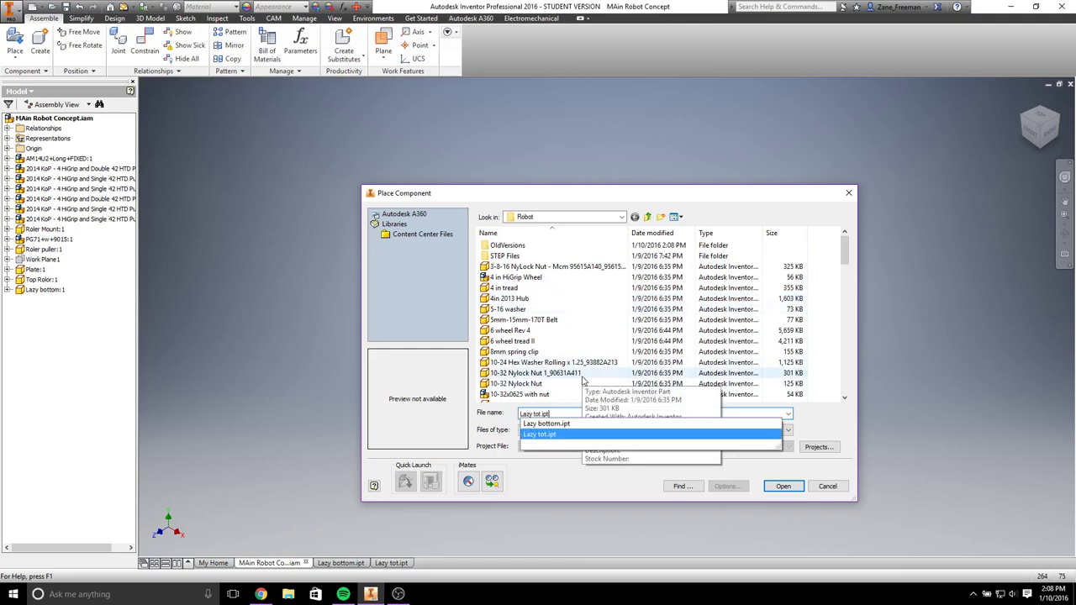
{"action": "key", "text": "Return"}
{"action": "left_click", "coordinate": [885, 217]}
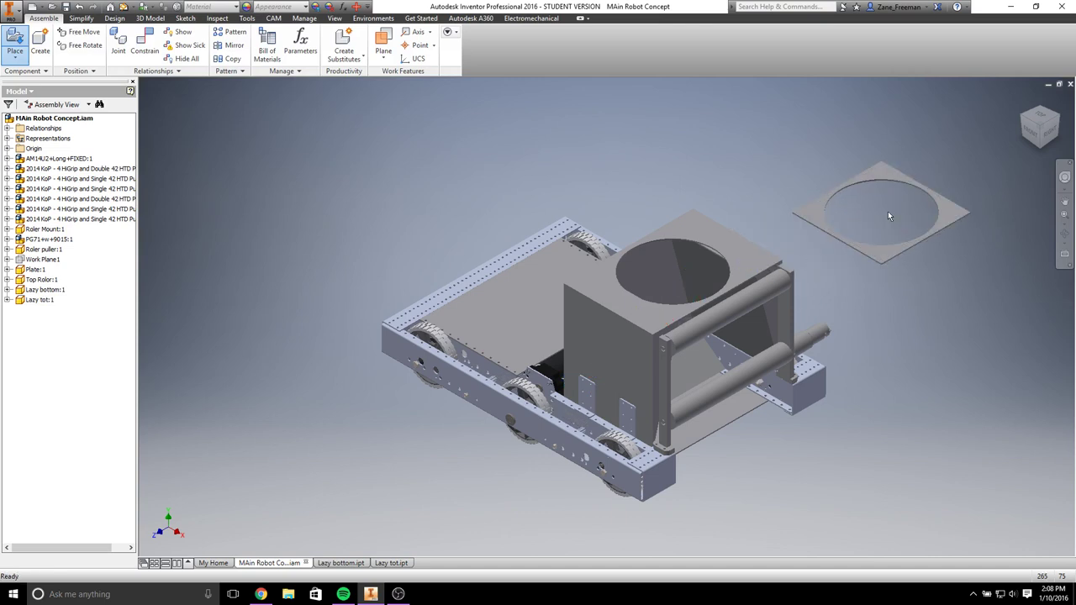
{"action": "key", "text": "Escape"}
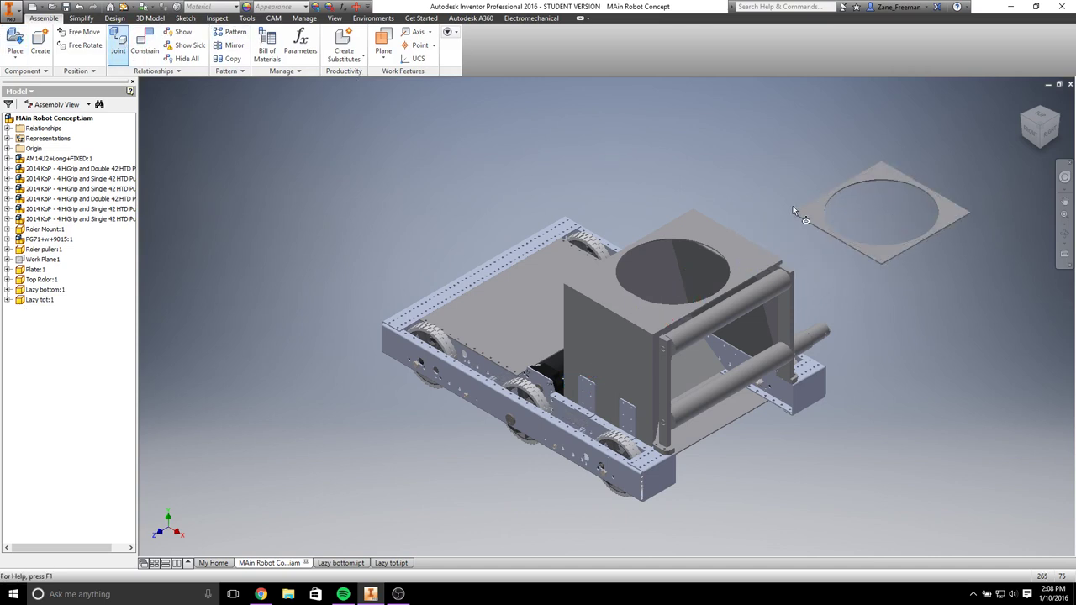
Step: Try to join the Lazy tot plate's hole center to the Lazy bottom plate's hole center with a rotational joint, 0 in gap
{"action": "left_click", "coordinate": [118, 42]}
{"action": "scroll", "coordinate": [883, 210], "scroll_direction": "down", "scroll_amount": 5}
{"action": "scroll", "coordinate": [589, 168], "scroll_direction": "down", "scroll_amount": 4}
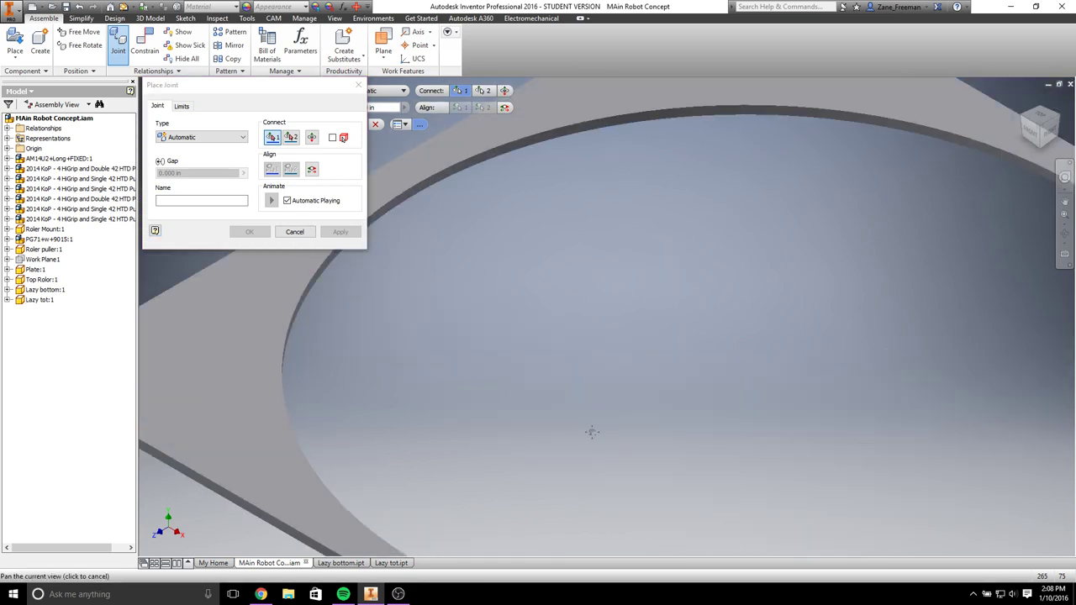
{"action": "left_click", "coordinate": [540, 165]}
{"action": "scroll", "coordinate": [521, 305], "scroll_direction": "up", "scroll_amount": 8}
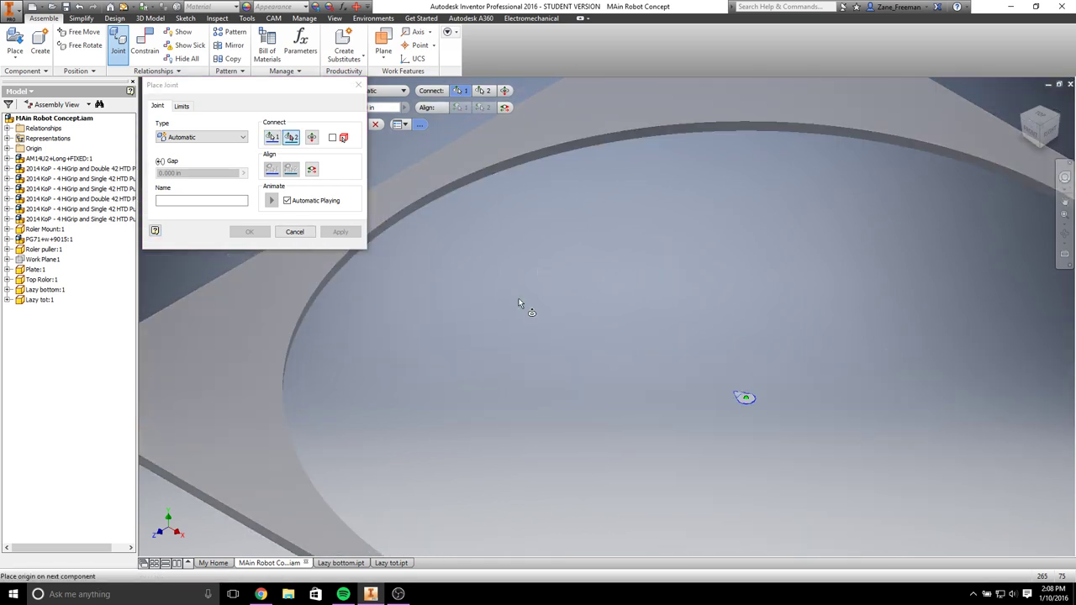
{"action": "scroll", "coordinate": [479, 246], "scroll_direction": "down", "scroll_amount": 8}
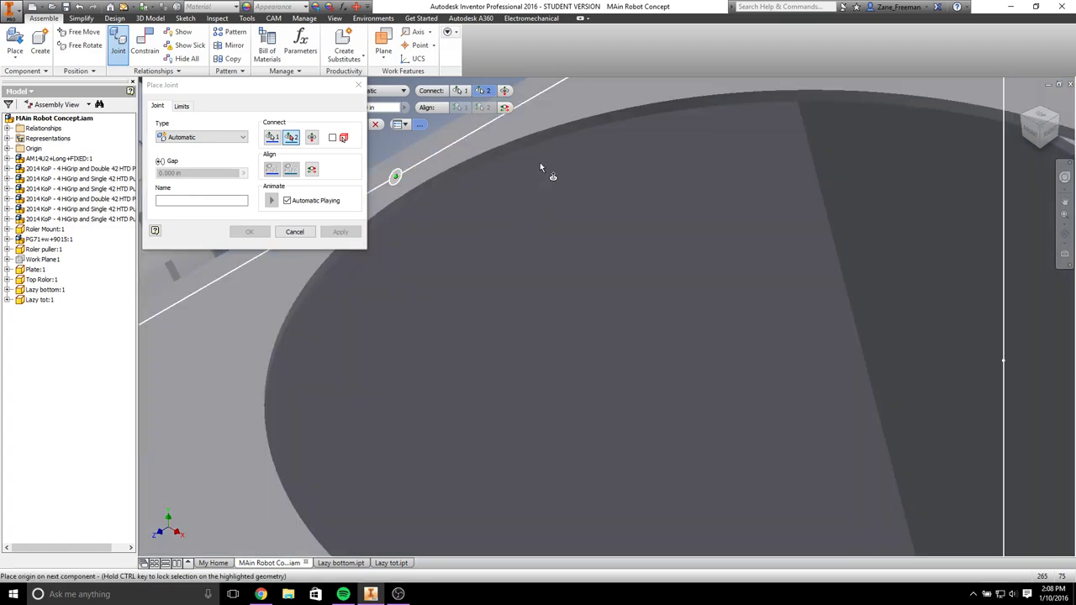
{"action": "left_click", "coordinate": [550, 136]}
{"action": "scroll", "coordinate": [612, 212], "scroll_direction": "up", "scroll_amount": 8}
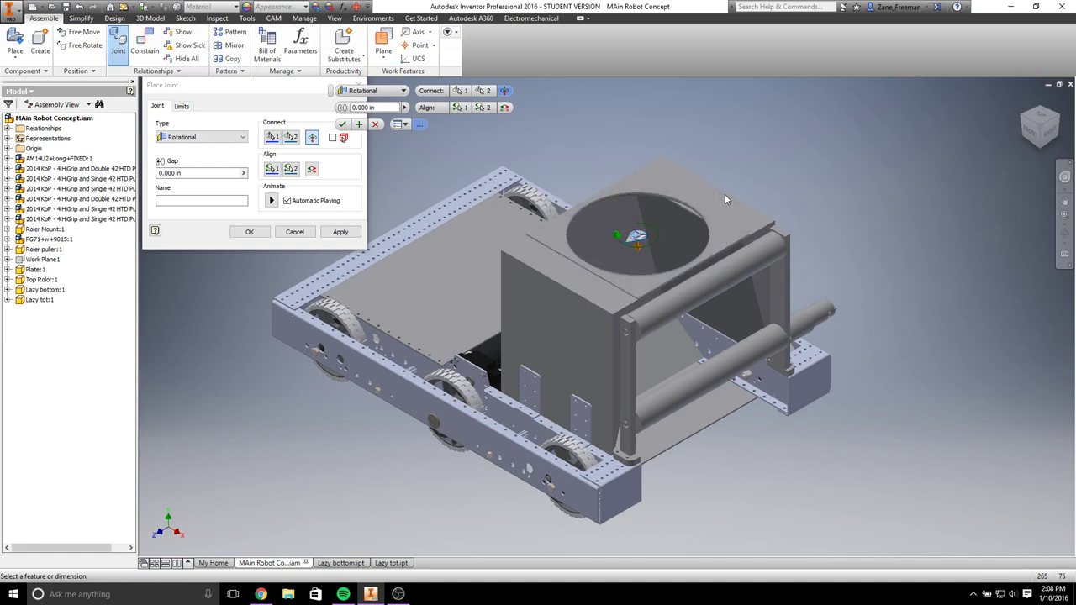
{"action": "left_click", "coordinate": [350, 233]}
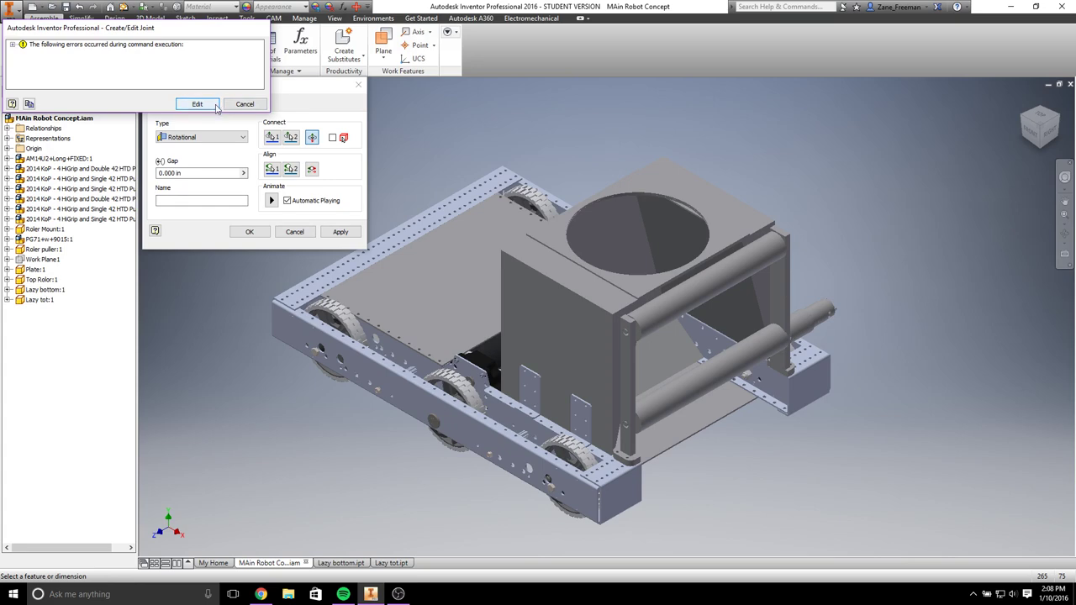
{"action": "left_click", "coordinate": [244, 105]}
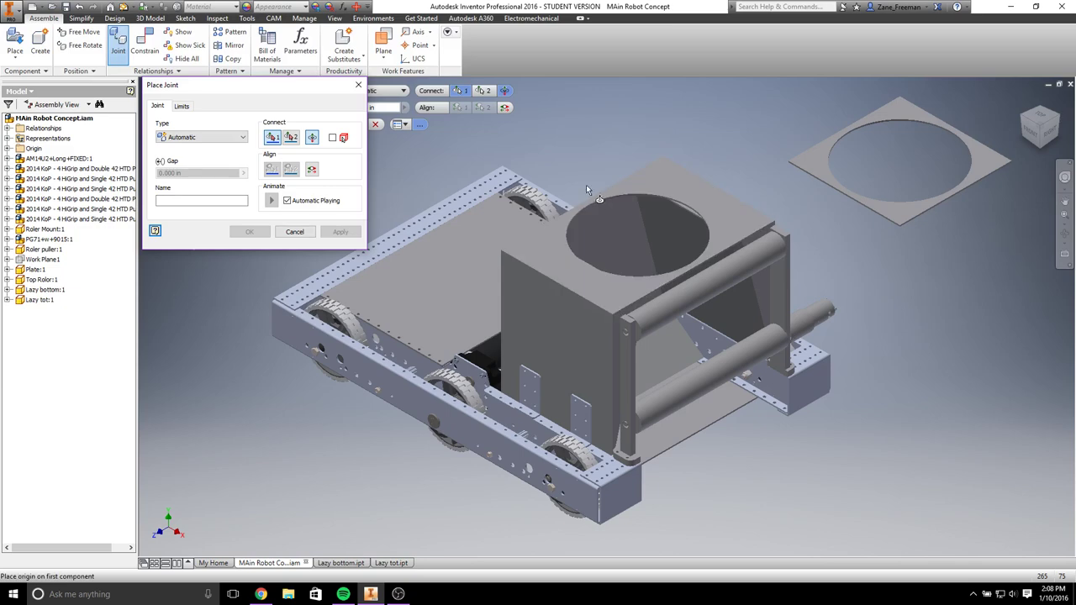
Step: Try to join the Lazy bottom plate's hole center to the Lazy tot plate's hole center with a rotational joint, 0 in gap
{"action": "scroll", "coordinate": [593, 188], "scroll_direction": "down", "scroll_amount": 5}
{"action": "left_click", "coordinate": [632, 228]}
{"action": "scroll", "coordinate": [665, 218], "scroll_direction": "up", "scroll_amount": 5}
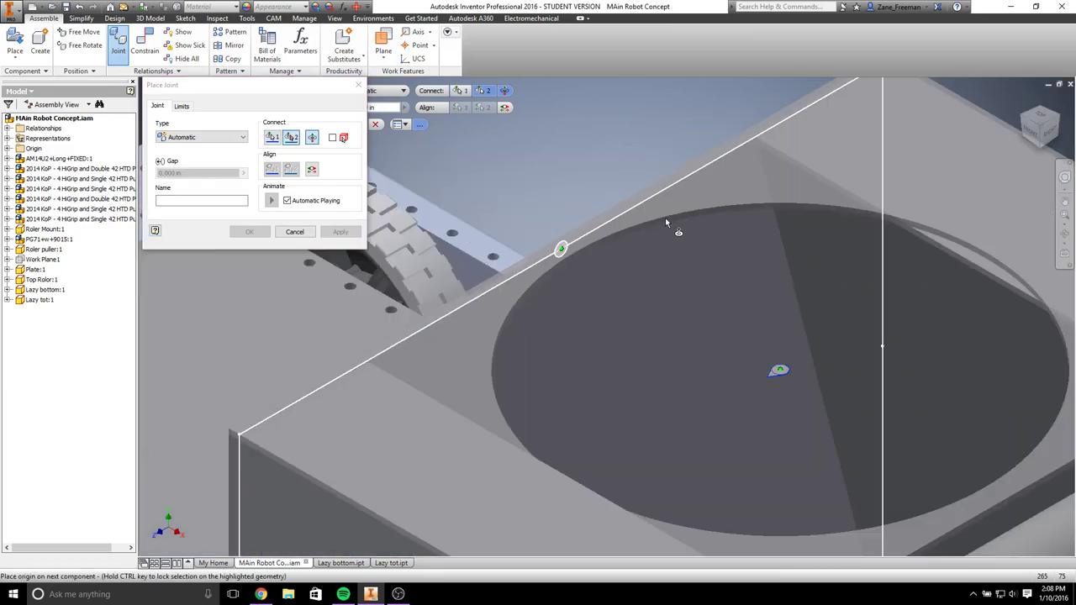
{"action": "left_click", "coordinate": [874, 168]}
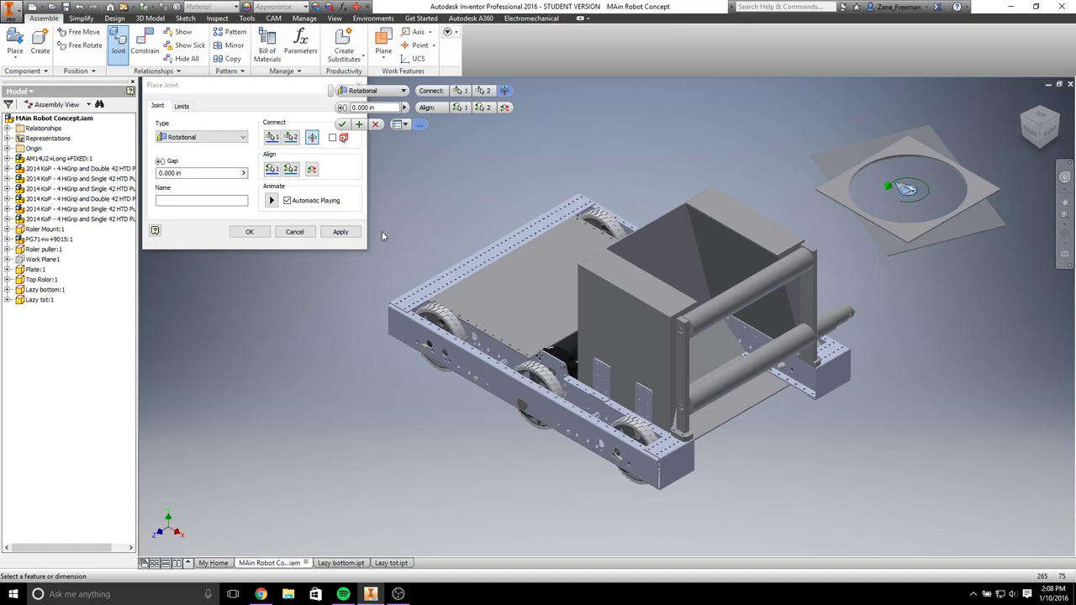
{"action": "left_click", "coordinate": [340, 231]}
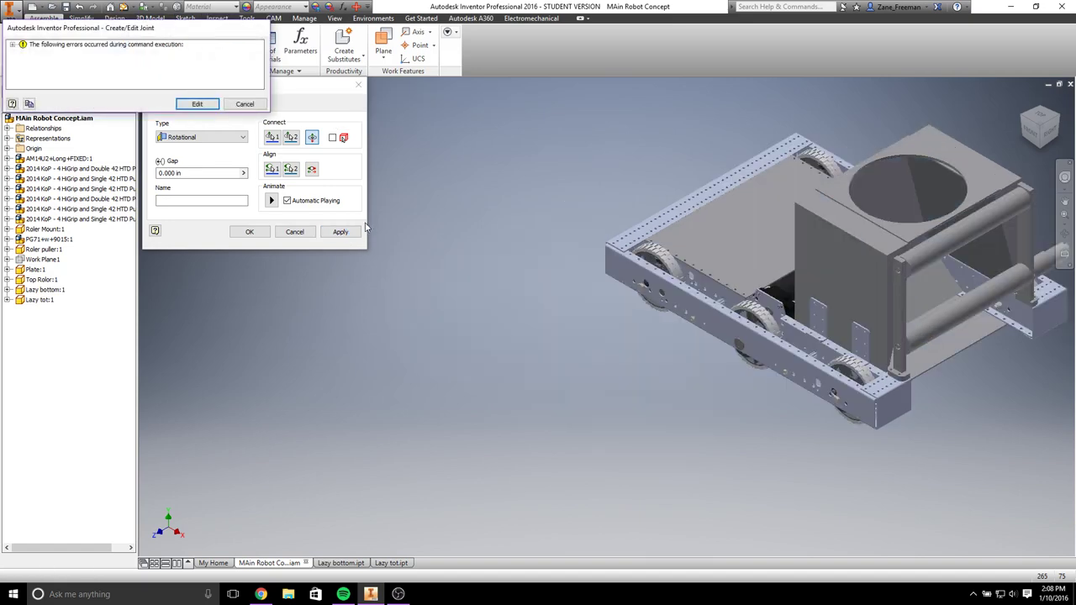
{"action": "left_click", "coordinate": [197, 105]}
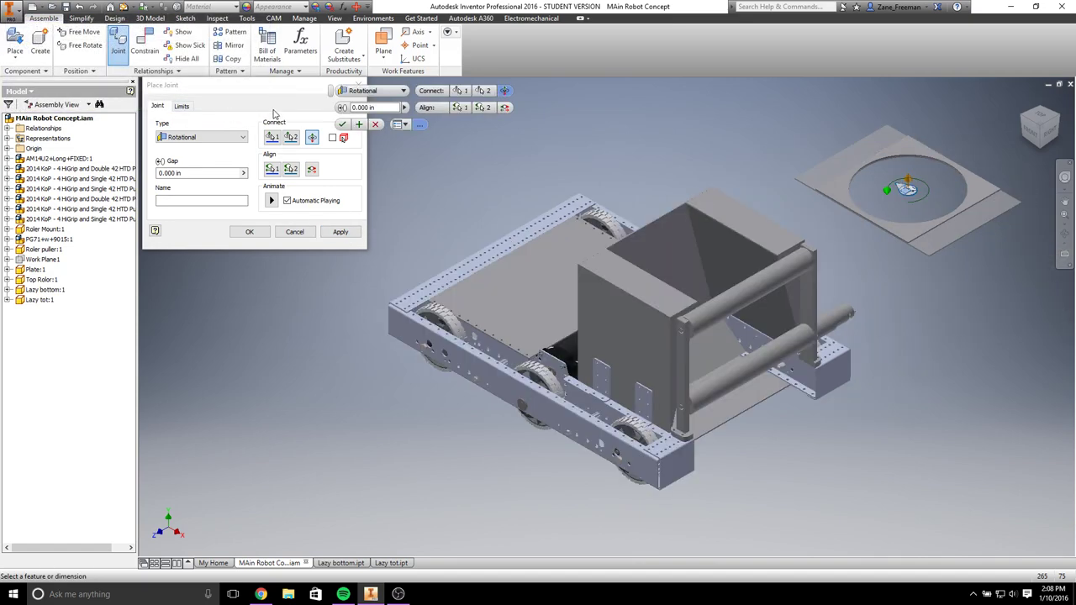
{"action": "left_click", "coordinate": [204, 138]}
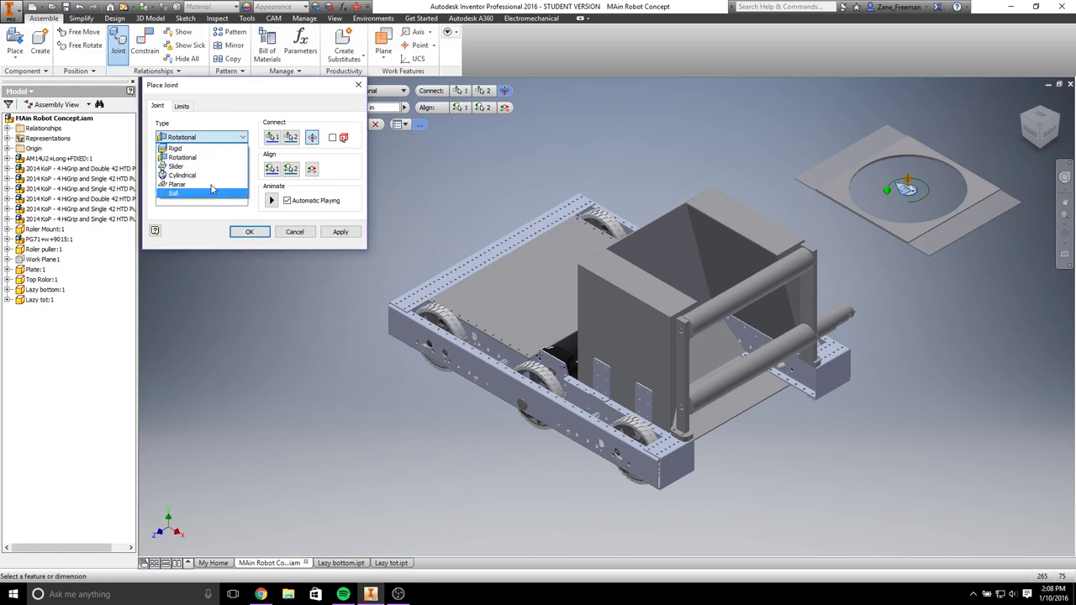
{"action": "left_click", "coordinate": [237, 202]}
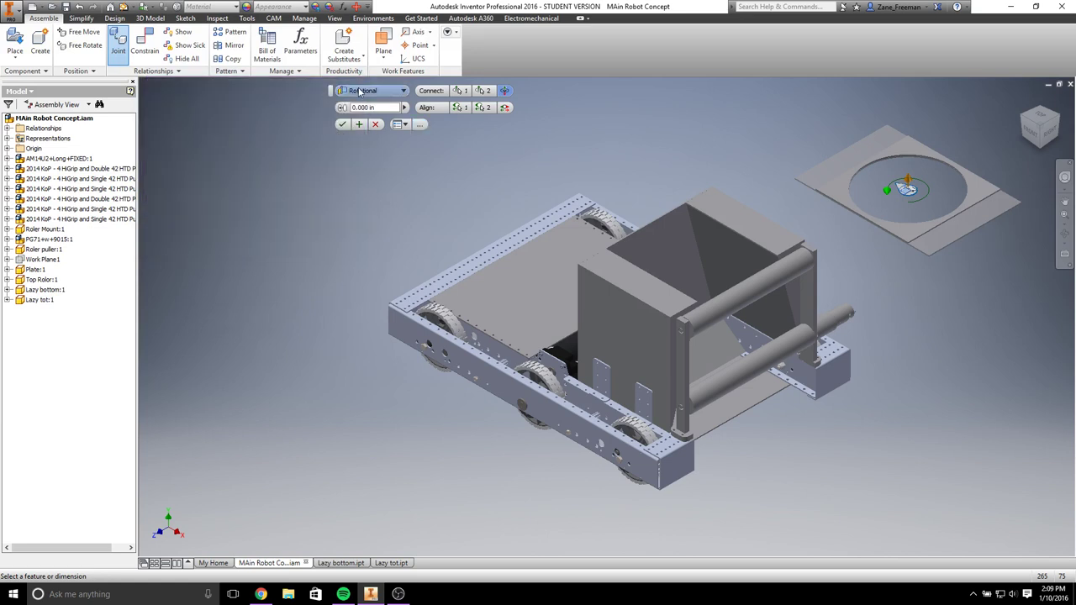
{"action": "key", "text": "Escape"}
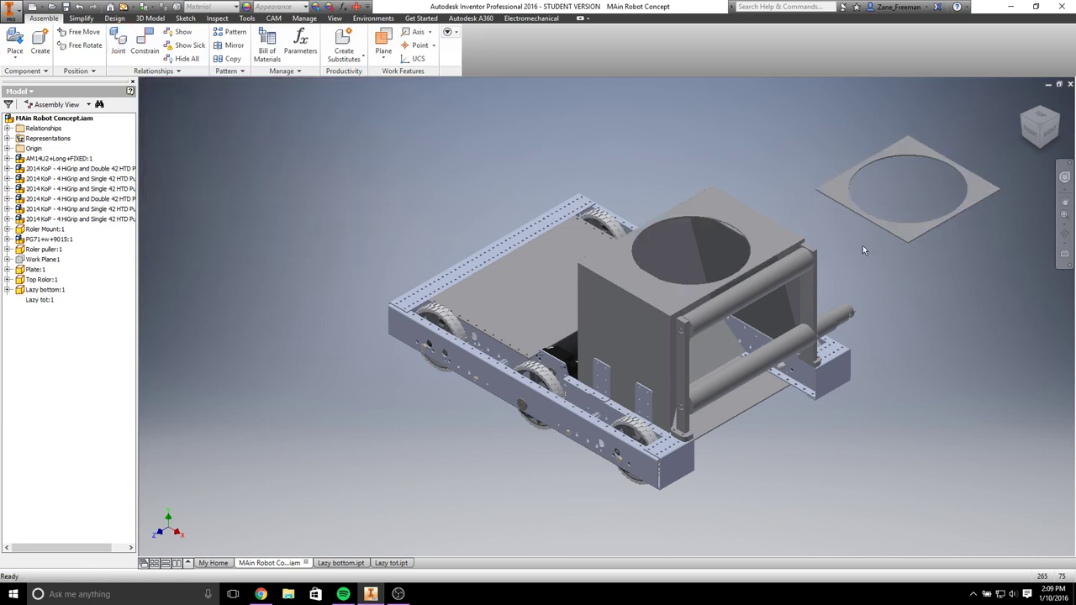
Step: Move the Lazy tot plate to the free space by the rollers and try a rotational joint between the plates' hole centers with a .01 in gap
{"action": "left_click_drag", "start_coordinate": [908, 229], "coordinate": [875, 492]}
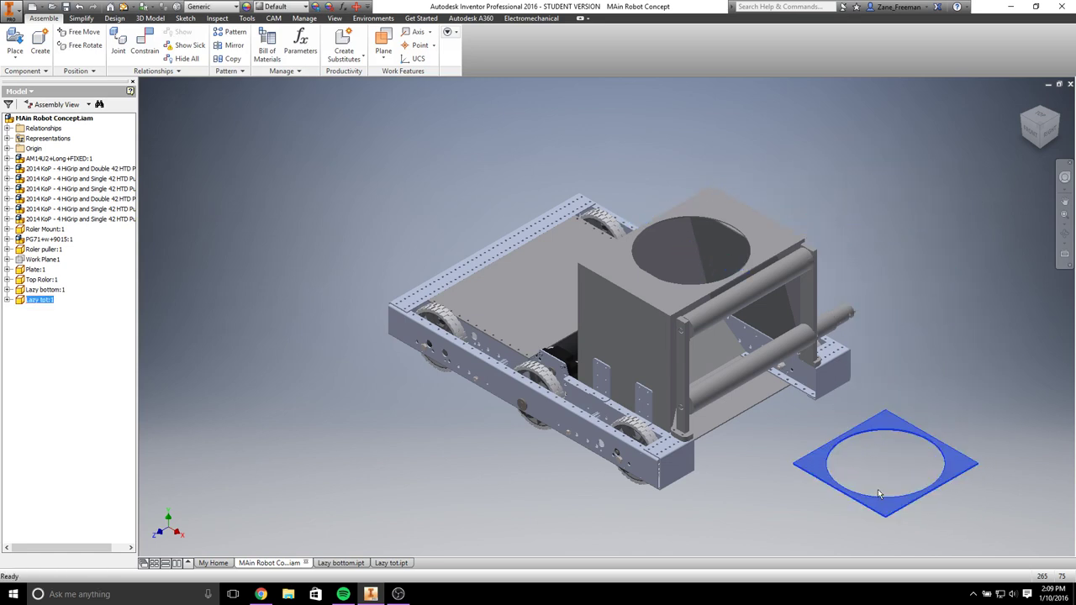
{"action": "left_click", "coordinate": [118, 42]}
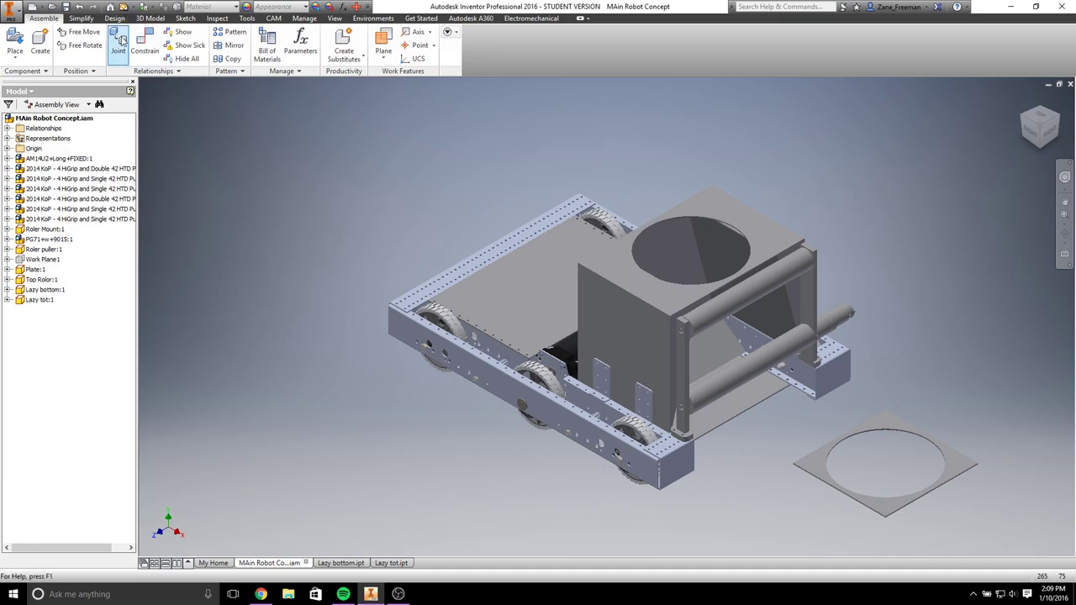
{"action": "scroll", "coordinate": [887, 458], "scroll_direction": "down", "scroll_amount": 5}
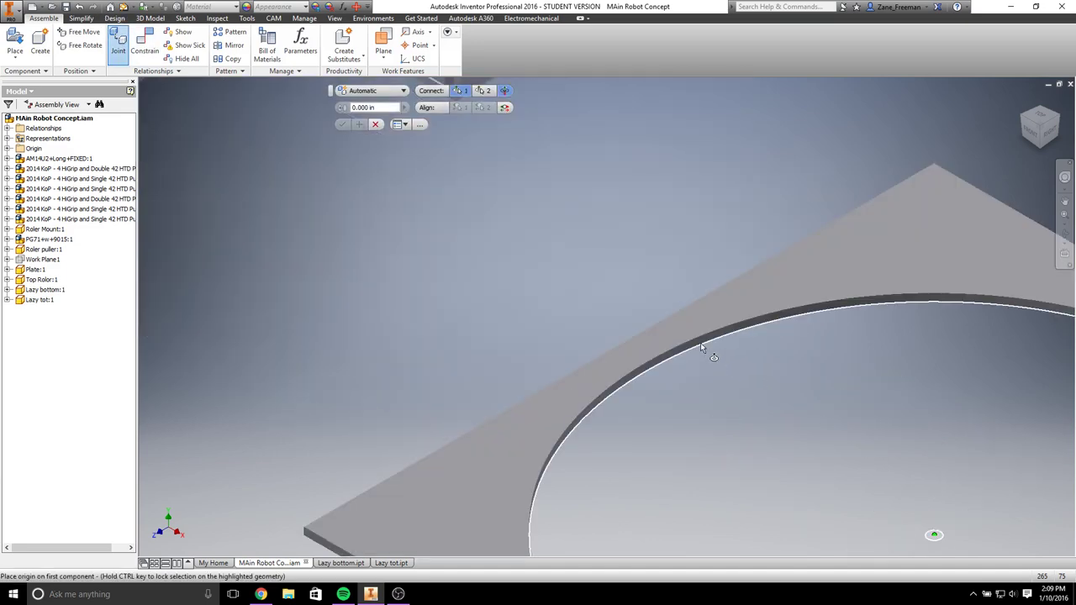
{"action": "left_click", "coordinate": [877, 467]}
{"action": "scroll", "coordinate": [876, 467], "scroll_direction": "up", "scroll_amount": 5}
{"action": "scroll", "coordinate": [691, 277], "scroll_direction": "down", "scroll_amount": 5}
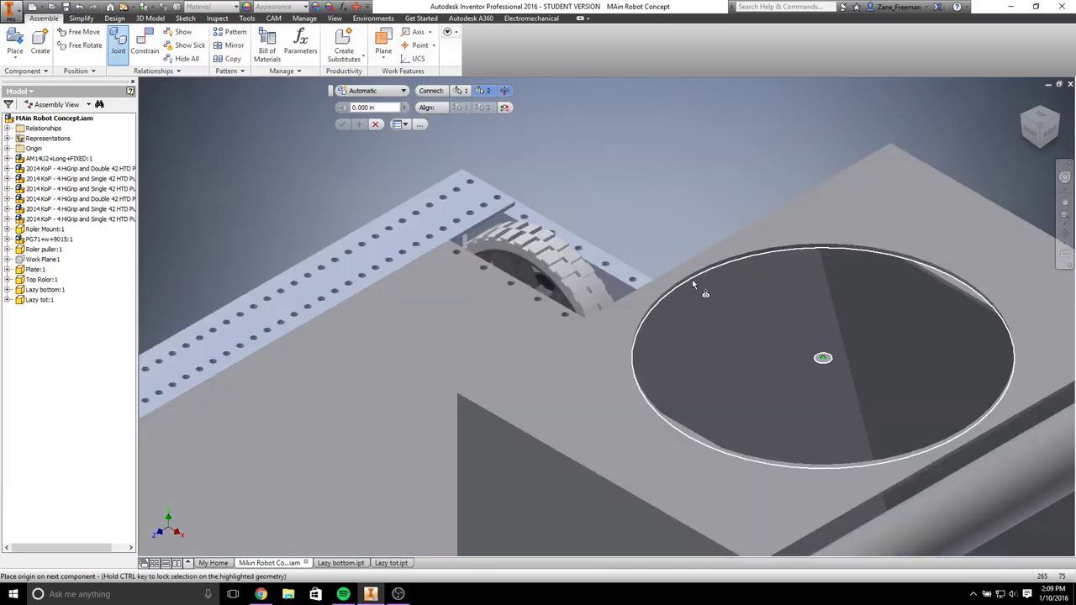
{"action": "left_click", "coordinate": [687, 288]}
{"action": "scroll", "coordinate": [727, 325], "scroll_direction": "up", "scroll_amount": 5}
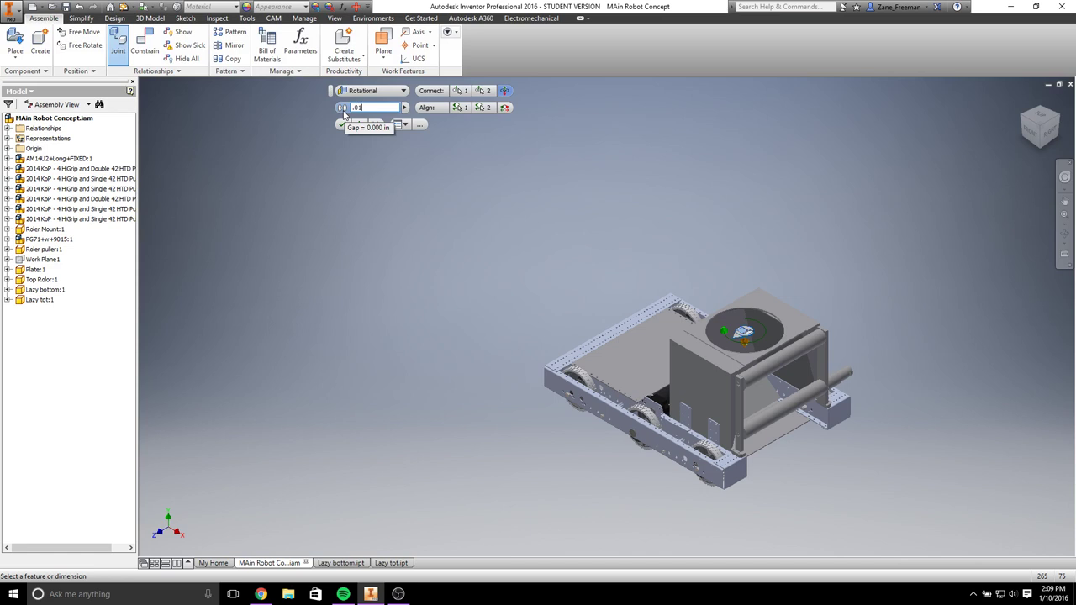
{"action": "left_click", "coordinate": [342, 123]}
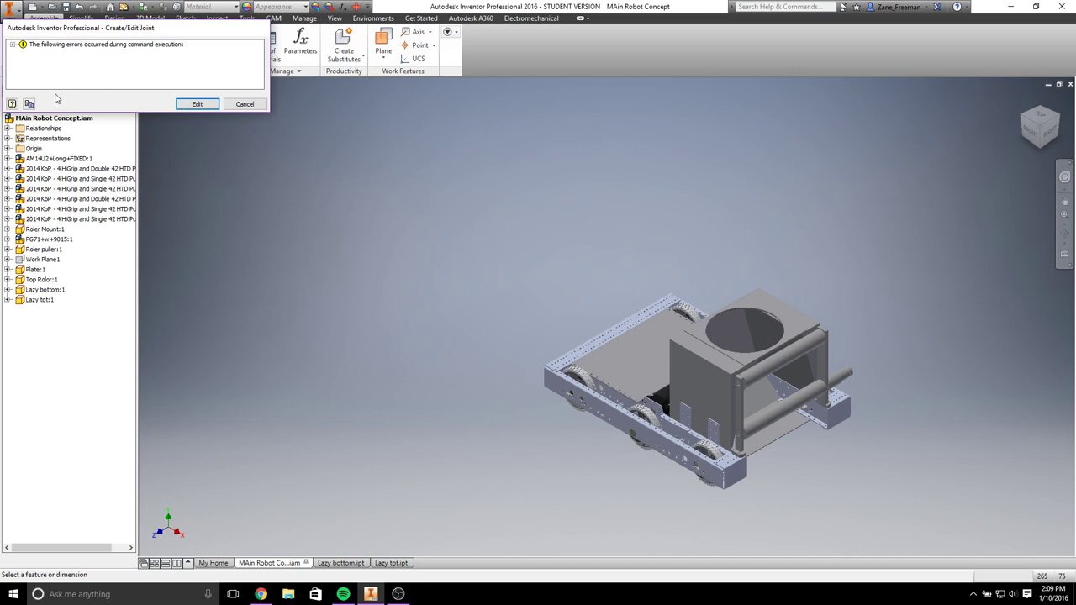
Step: Examine the detailed relationship errors reported for the joint and abandon the joint
{"action": "left_click", "coordinate": [13, 44]}
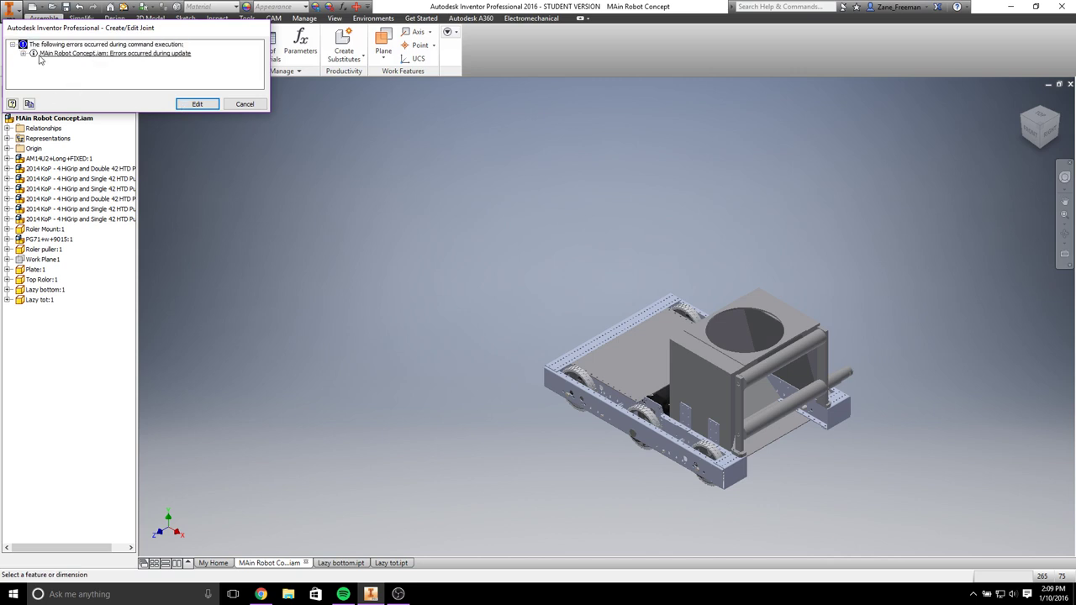
{"action": "left_click", "coordinate": [23, 53]}
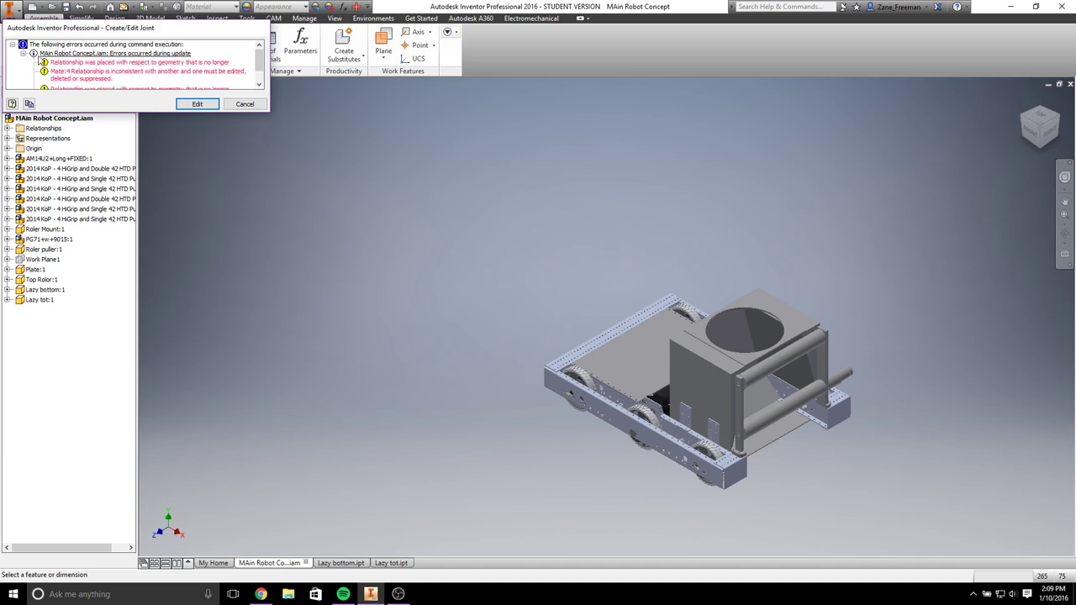
{"action": "left_click", "coordinate": [78, 63]}
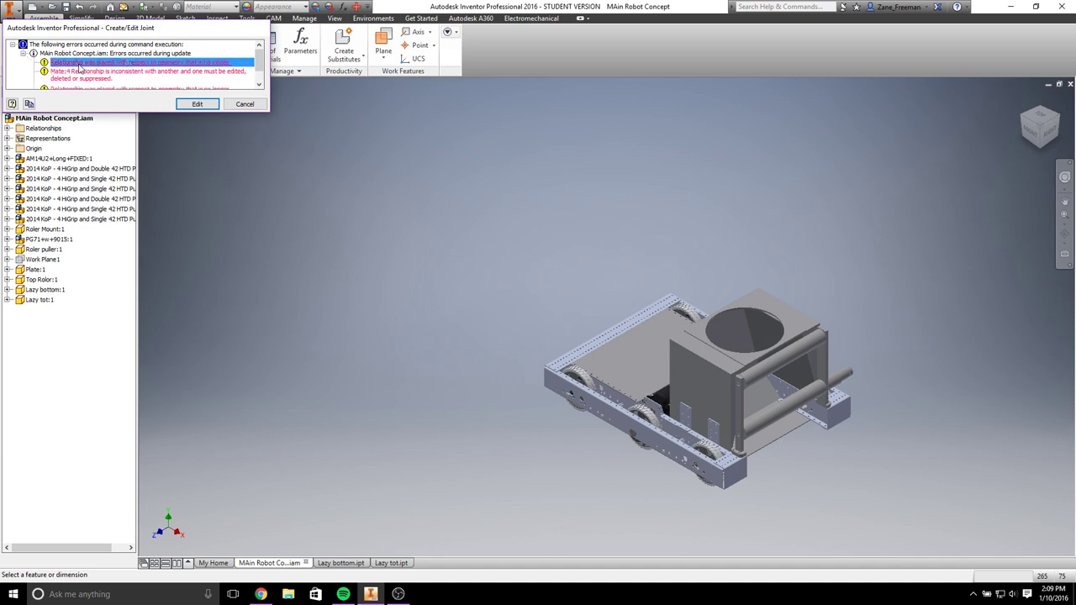
{"action": "left_click", "coordinate": [79, 70]}
{"action": "left_click", "coordinate": [243, 103]}
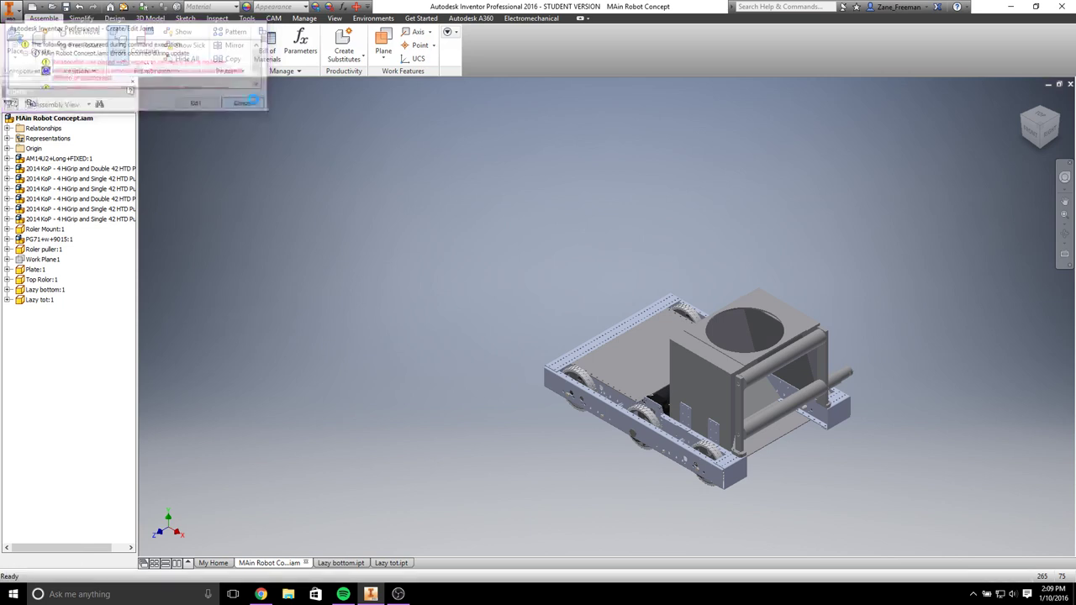
Step: Check the components' relationships from Lazy tot up to Roler puller and delete the Roler puller's faulty mates Mate:3, Mate:4 and Mate:5
{"action": "left_click", "coordinate": [8, 300]}
{"action": "left_click", "coordinate": [8, 290]}
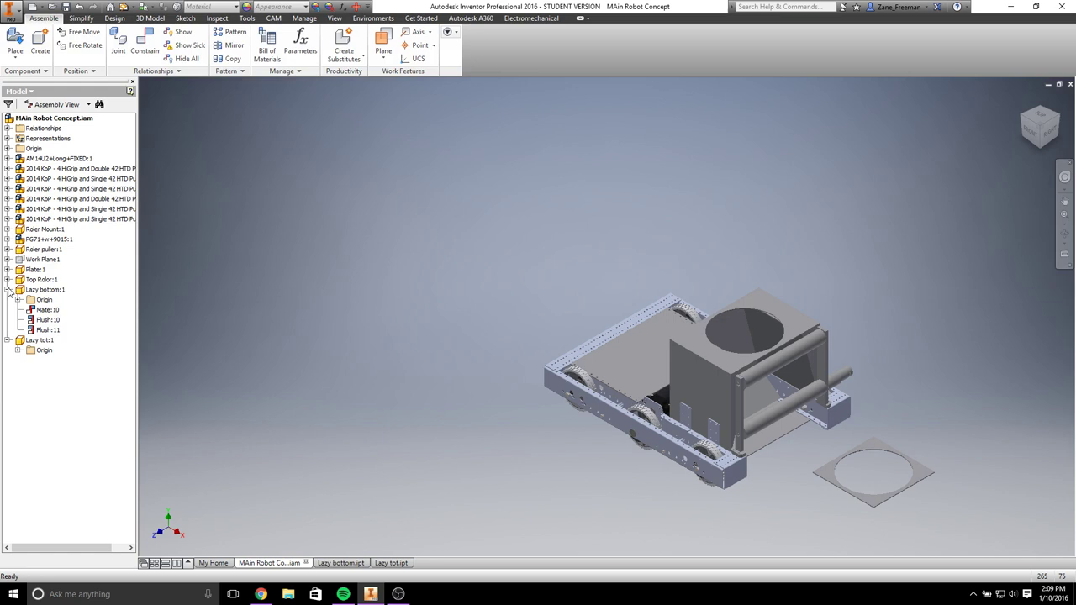
{"action": "left_click", "coordinate": [8, 280]}
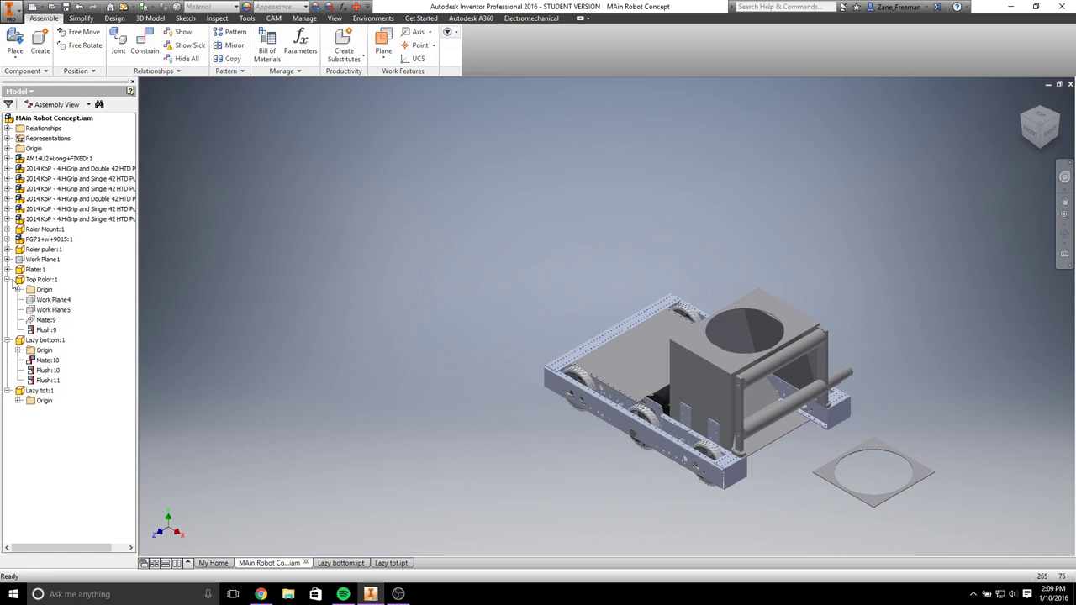
{"action": "left_click", "coordinate": [7, 269]}
{"action": "left_click", "coordinate": [8, 259]}
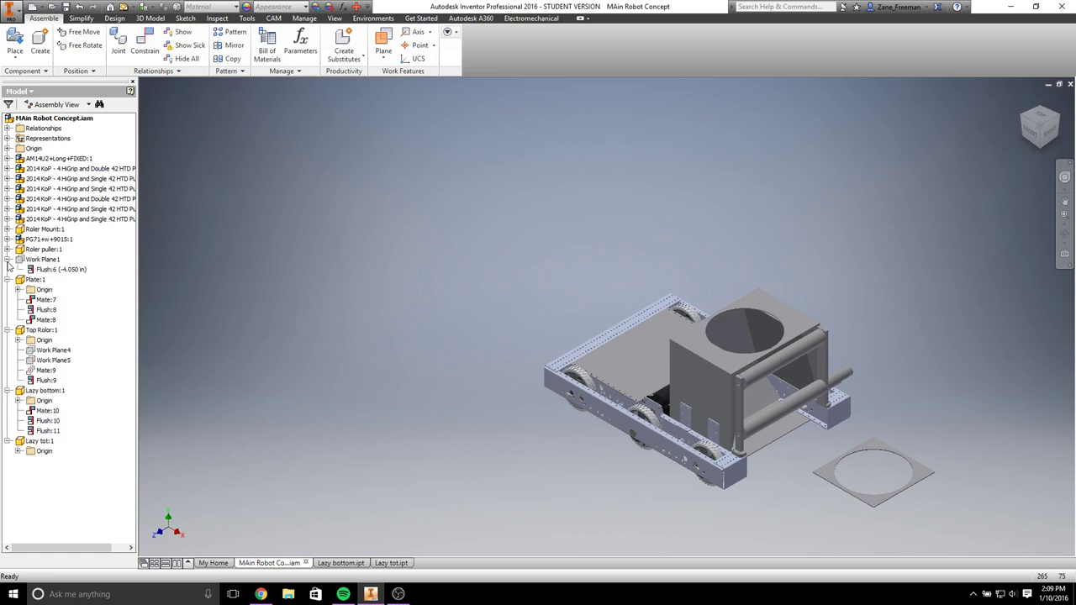
{"action": "left_click", "coordinate": [7, 250]}
{"action": "left_click", "coordinate": [52, 299]}
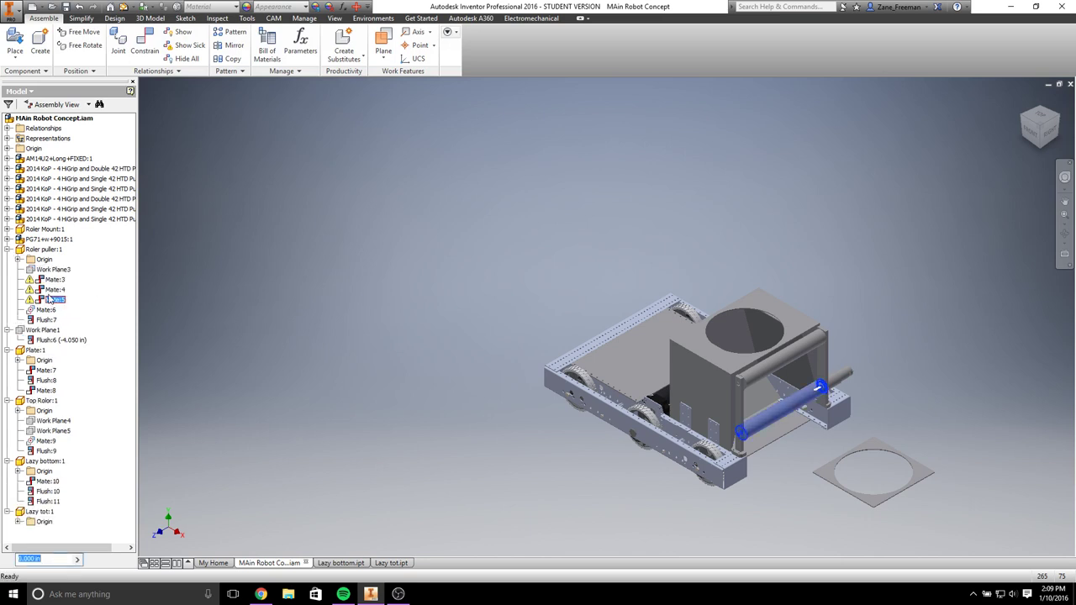
{"action": "left_click", "coordinate": [53, 284], "text": "shift"}
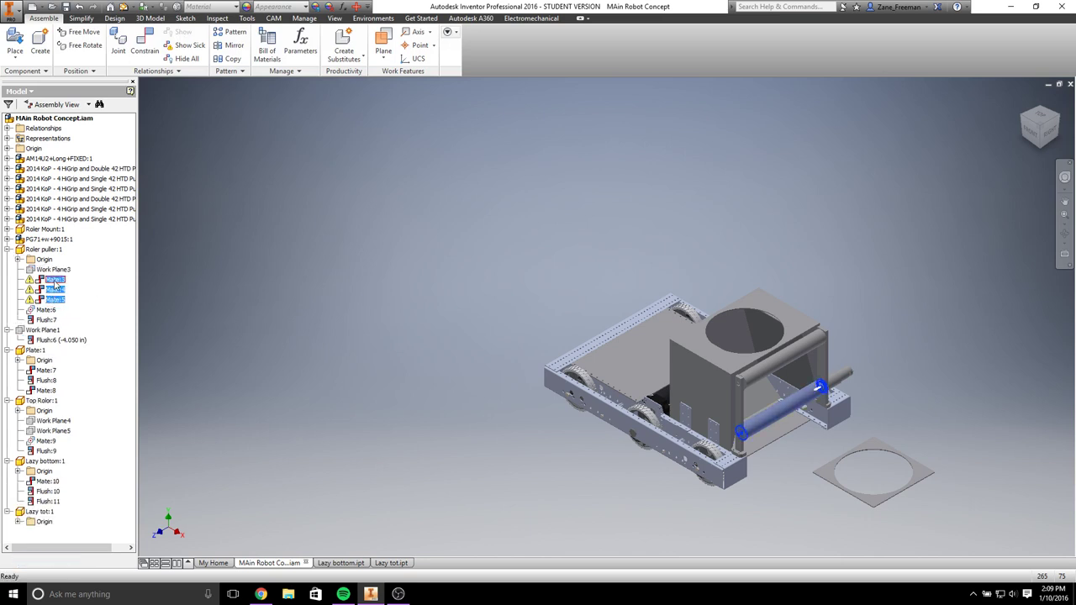
{"action": "right_click", "coordinate": [56, 286]}
{"action": "left_click", "coordinate": [92, 311]}
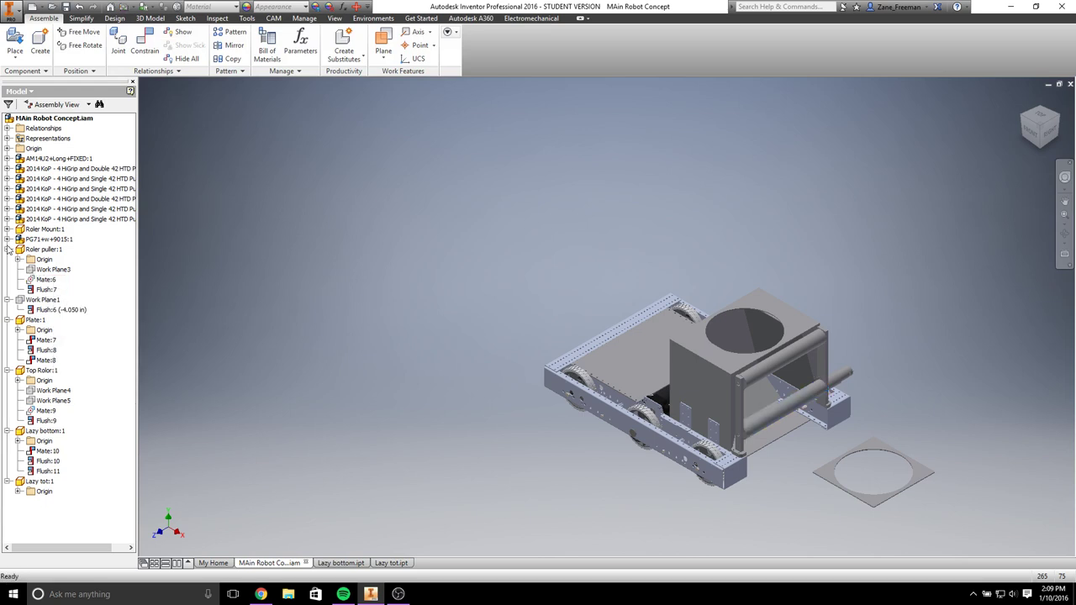
Step: Examine the remaining components' relationships for further errors, from the PG71 gearbox up to the assembly origin, and collapse the whole model tree
{"action": "left_click", "coordinate": [8, 239]}
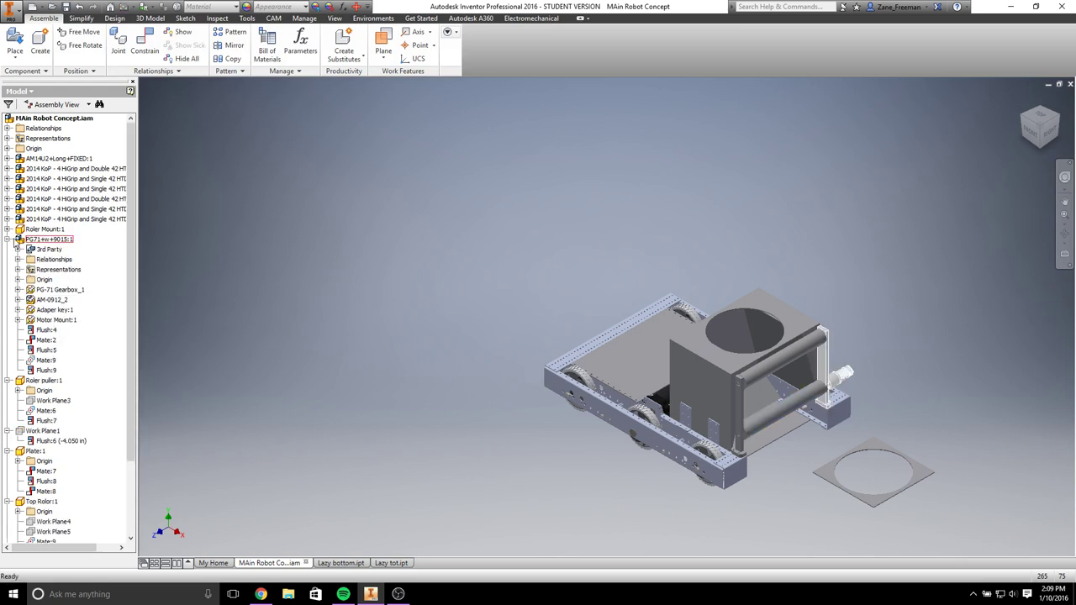
{"action": "left_click", "coordinate": [8, 228]}
{"action": "left_click", "coordinate": [8, 218]}
{"action": "left_click", "coordinate": [8, 208]}
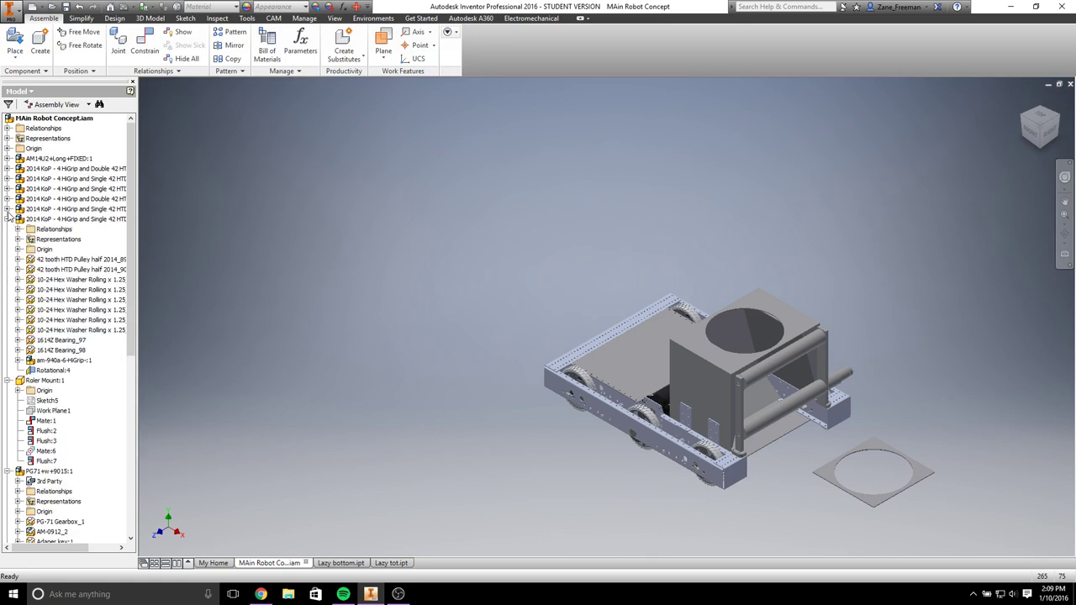
{"action": "left_click", "coordinate": [8, 198]}
{"action": "left_click", "coordinate": [8, 188]}
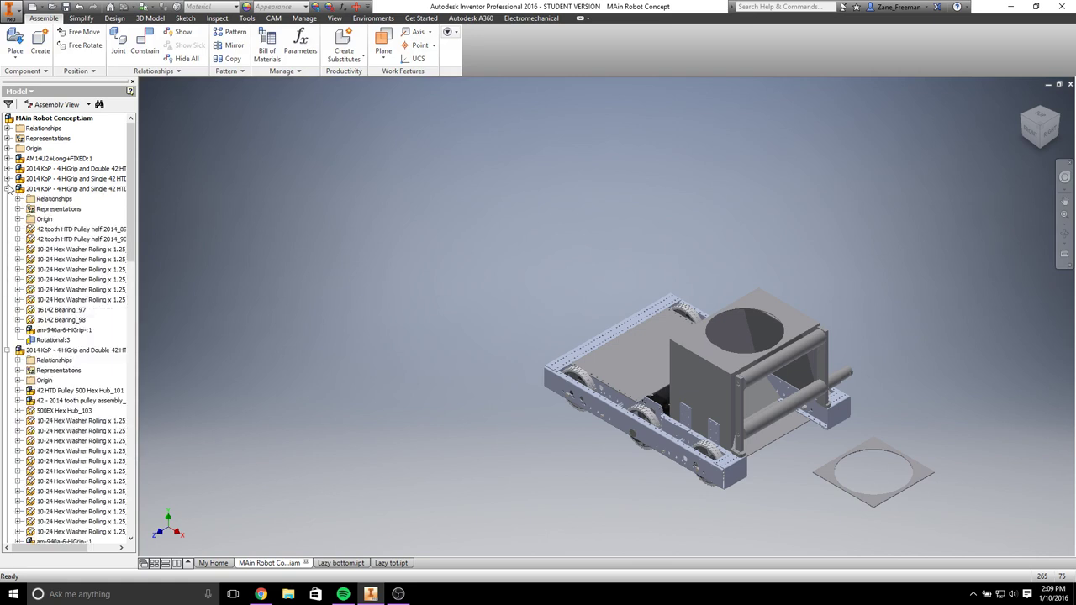
{"action": "left_click", "coordinate": [8, 179]}
{"action": "left_click", "coordinate": [8, 169]}
{"action": "left_click", "coordinate": [7, 158]}
{"action": "left_click", "coordinate": [8, 148]}
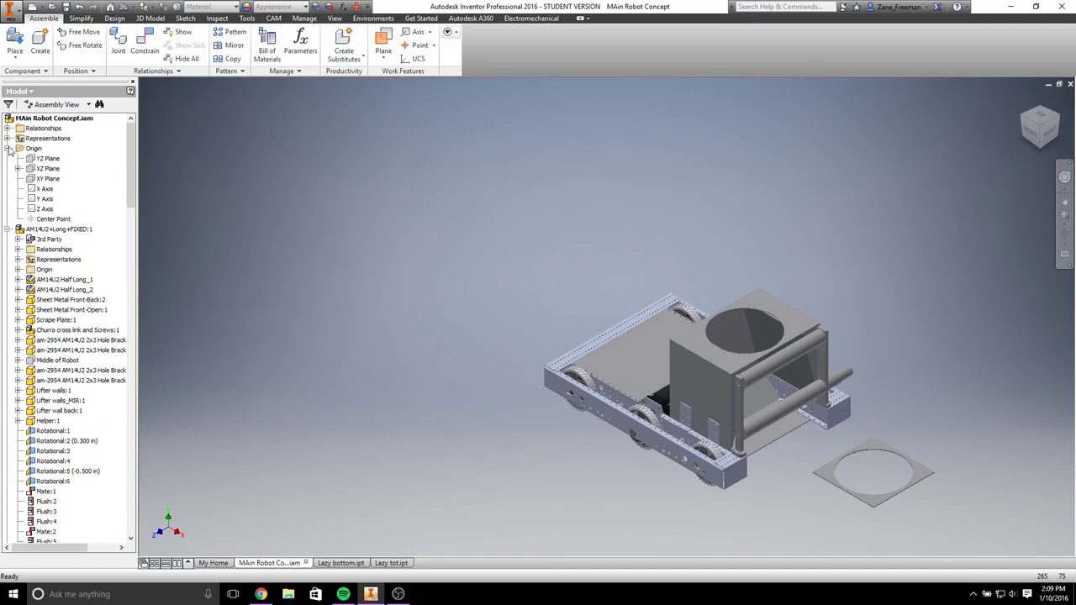
{"action": "right_click", "coordinate": [112, 194]}
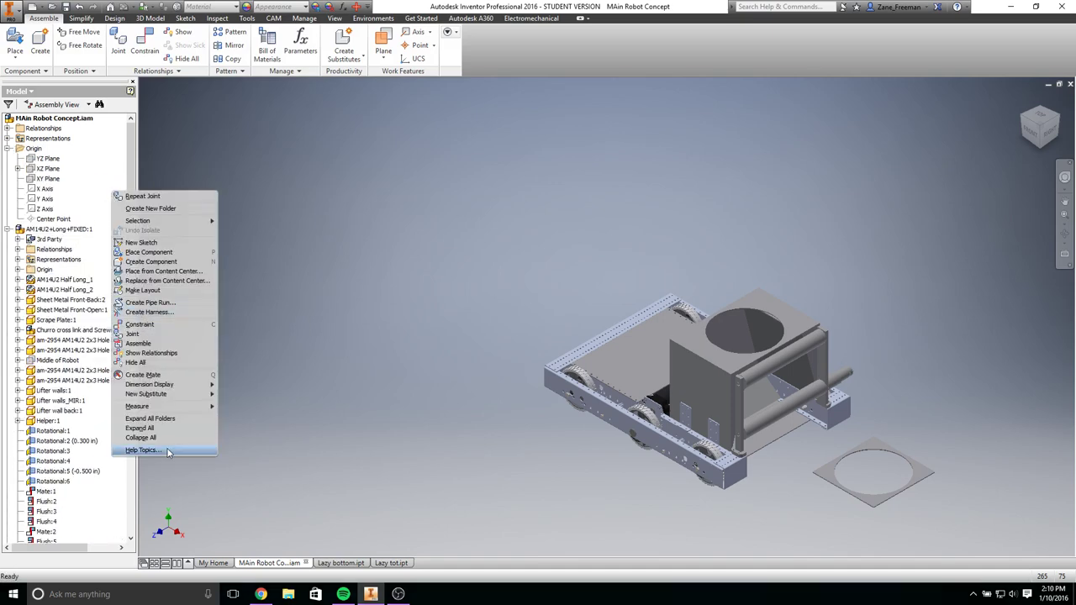
{"action": "left_click", "coordinate": [154, 438]}
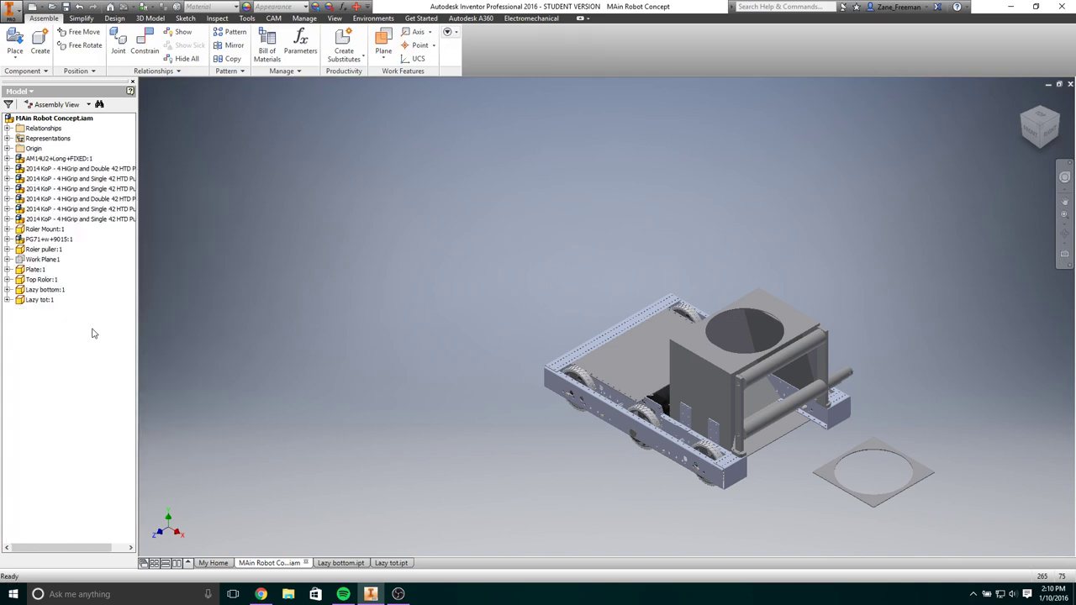
Step: Ground all components from AM14U2+Long+FIXED through Lazy bottom, leaving Lazy tot free
{"action": "left_click", "coordinate": [42, 290]}
{"action": "left_click", "coordinate": [42, 159], "text": "shift"}
{"action": "right_click", "coordinate": [45, 168]}
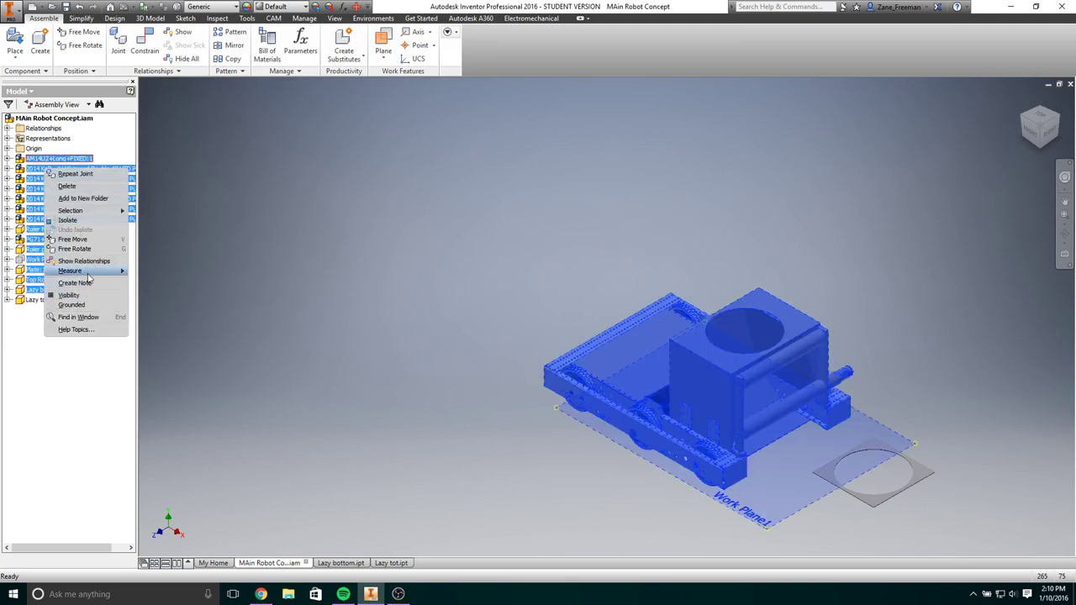
{"action": "left_click", "coordinate": [84, 306]}
{"action": "left_click", "coordinate": [253, 183]}
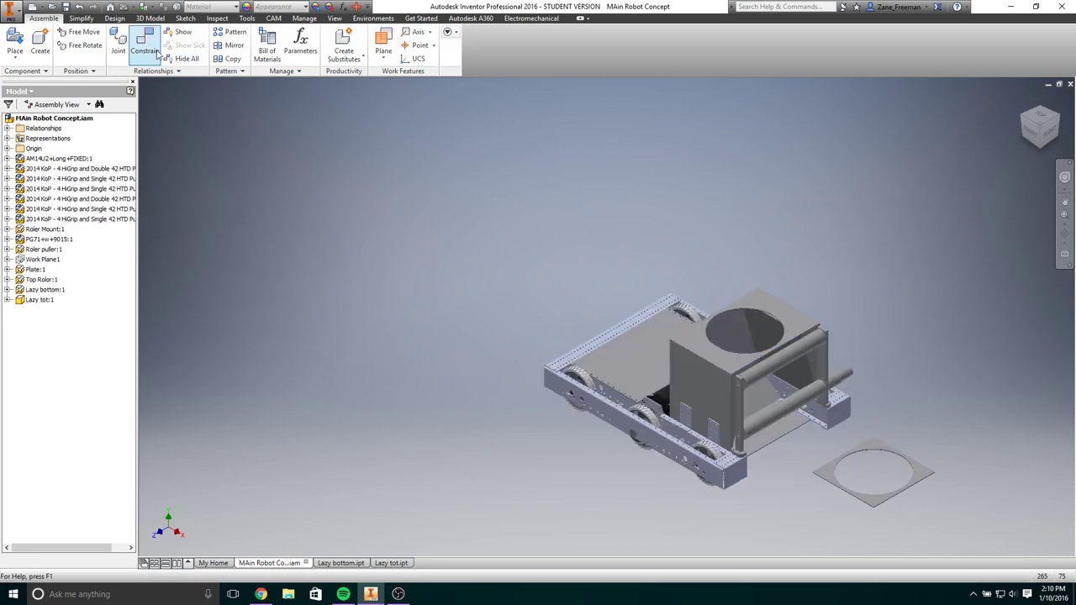
Step: Join the centre of Lazy tot's circular hole to the round opening on top of the box with a rotational joint
{"action": "left_click", "coordinate": [118, 40]}
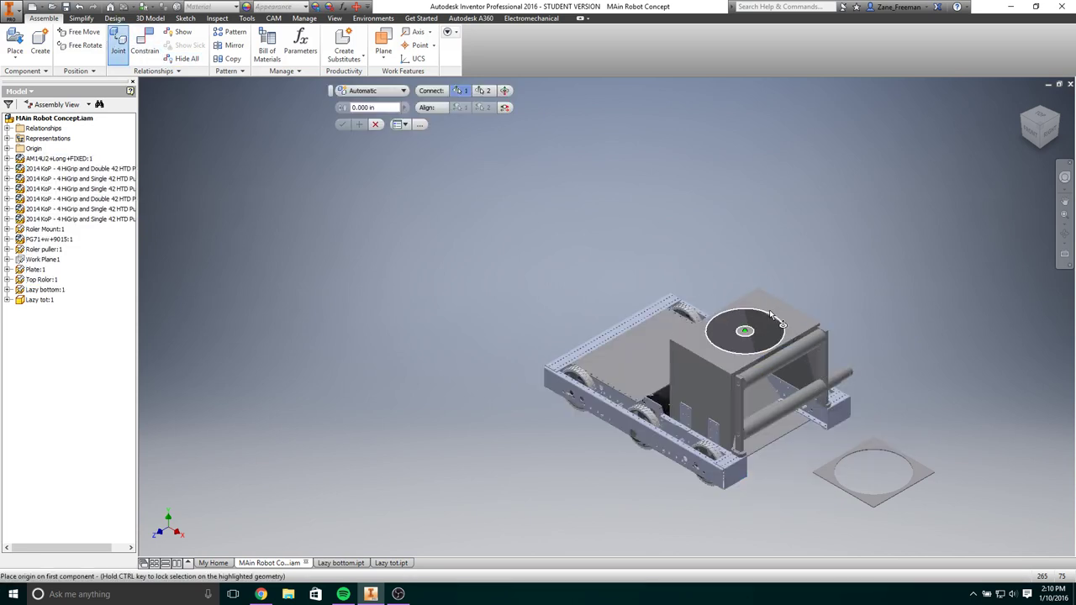
{"action": "left_click", "coordinate": [744, 312]}
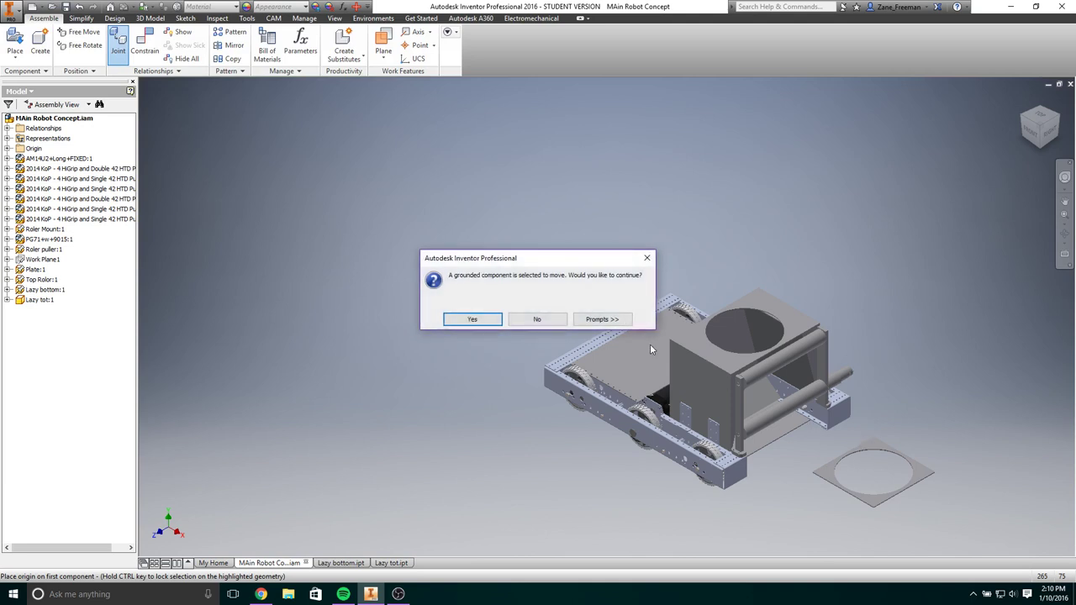
{"action": "left_click", "coordinate": [536, 319]}
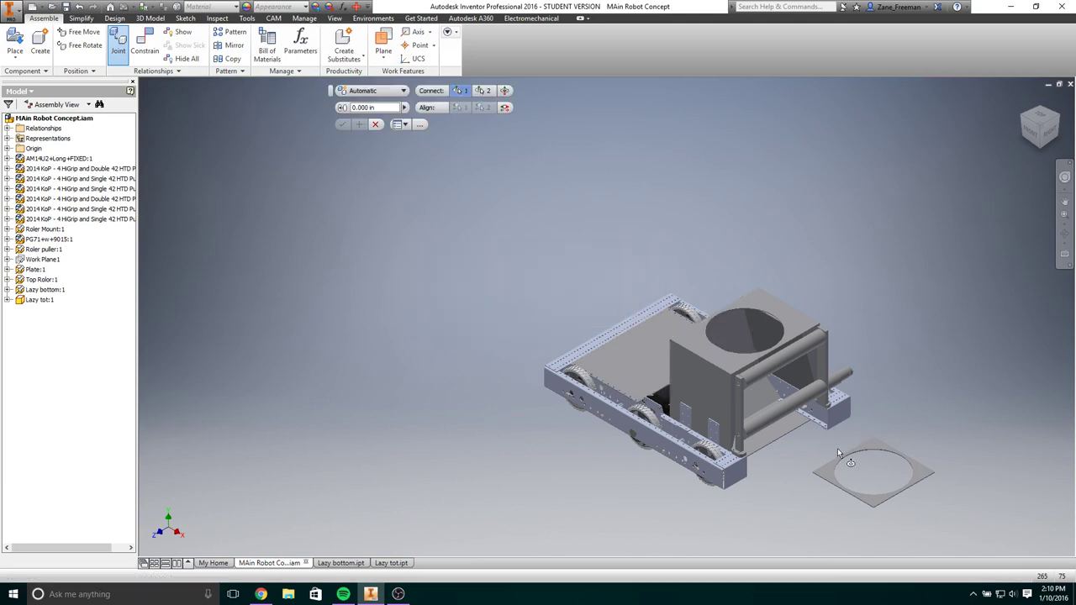
{"action": "left_click", "coordinate": [866, 462]}
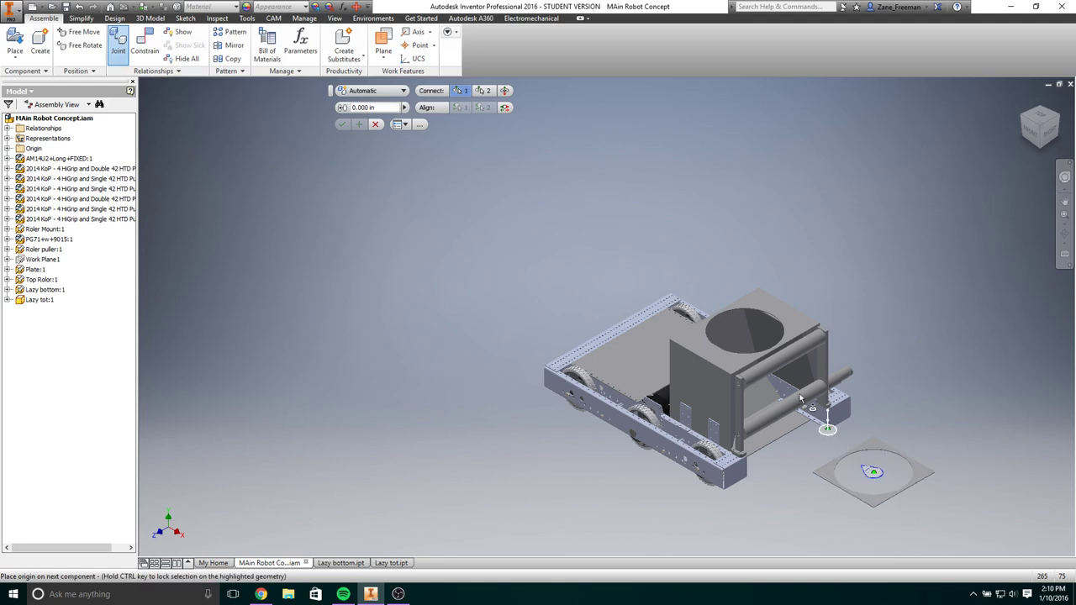
{"action": "left_click", "coordinate": [743, 331]}
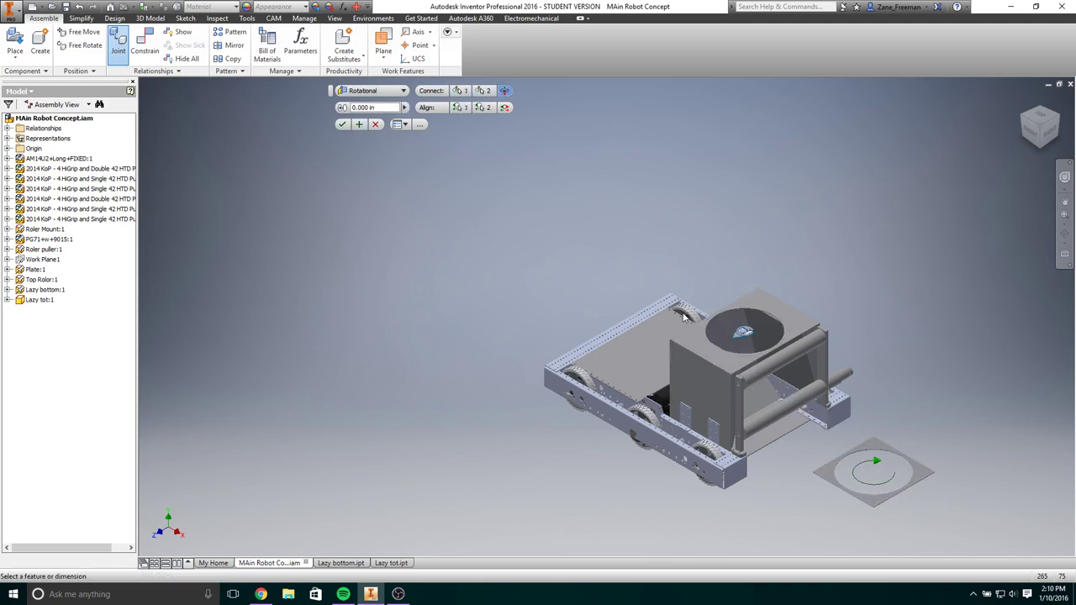
{"action": "left_click", "coordinate": [341, 124]}
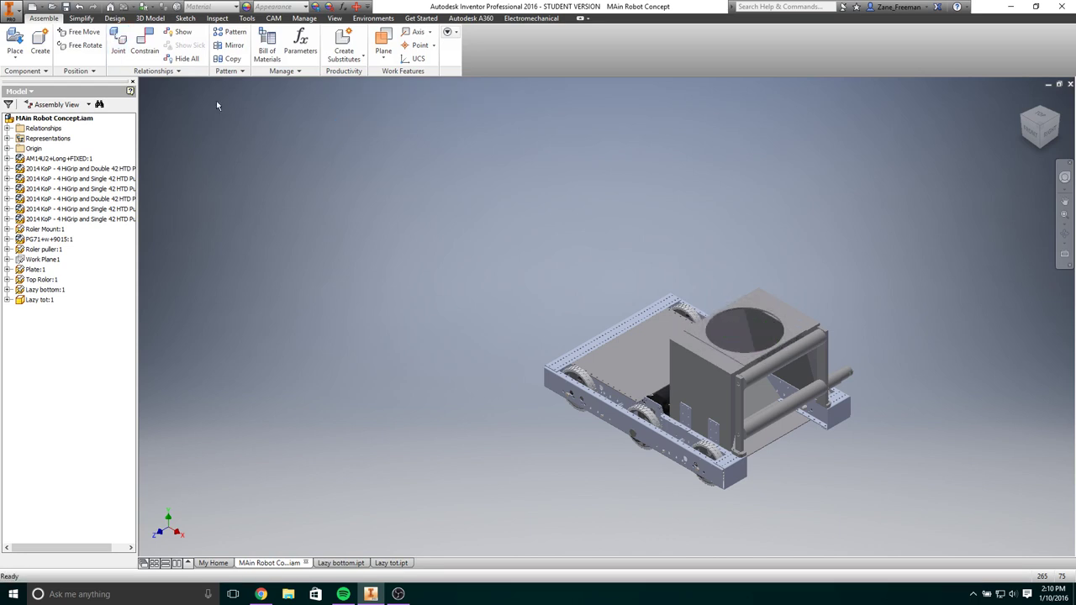
Step: Turn Lazy tot on the box to test its rotational joint, and review the joint's angular setting without changing it
{"action": "left_click", "coordinate": [745, 332]}
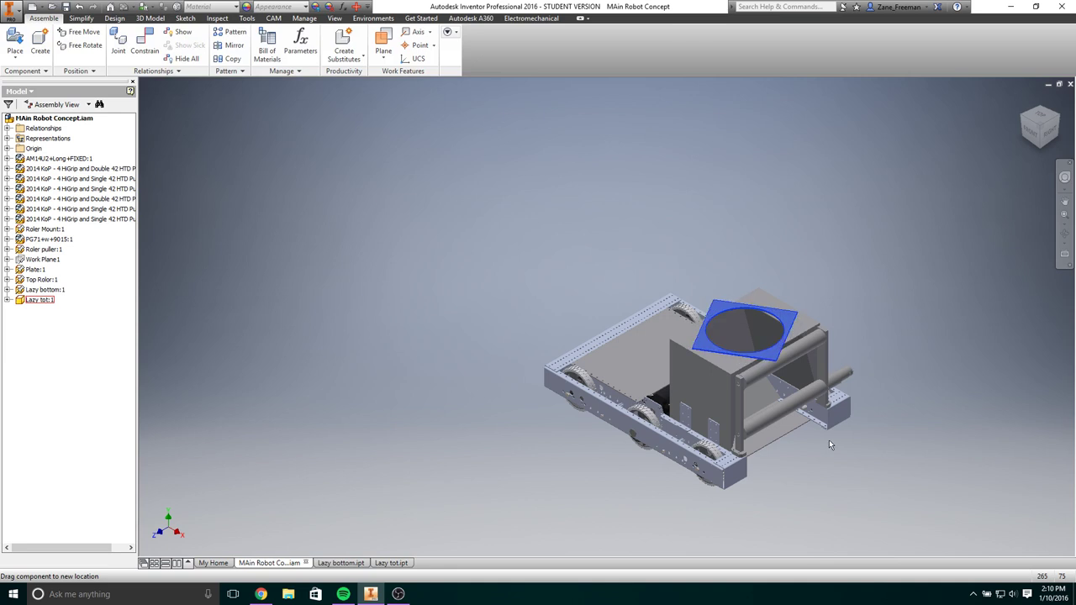
{"action": "left_click_drag", "start_coordinate": [829, 444], "coordinate": [841, 395]}
{"action": "left_click", "coordinate": [891, 308]}
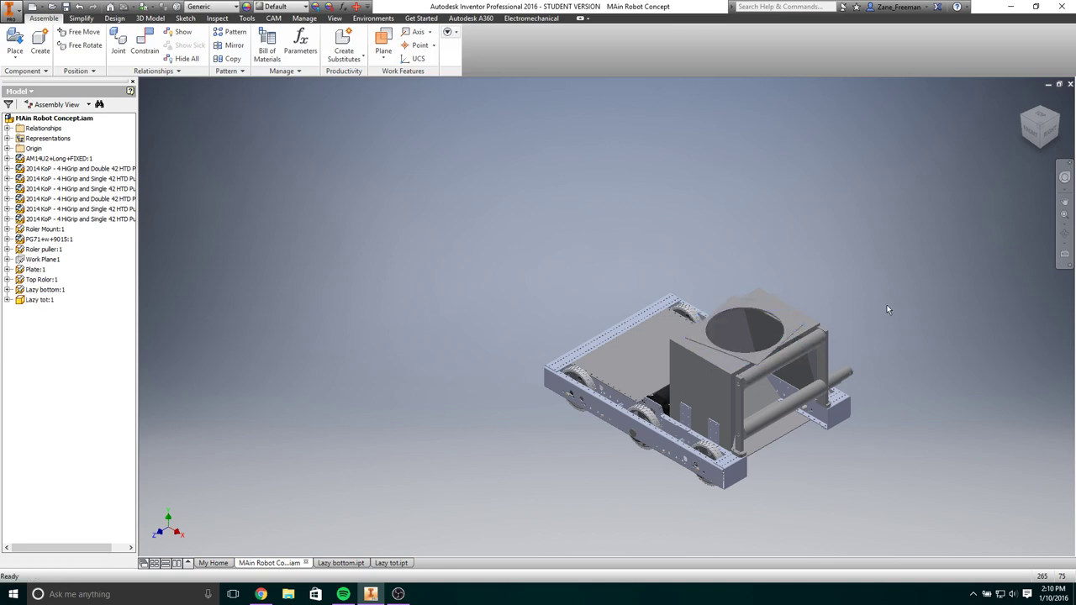
{"action": "left_click", "coordinate": [7, 299]}
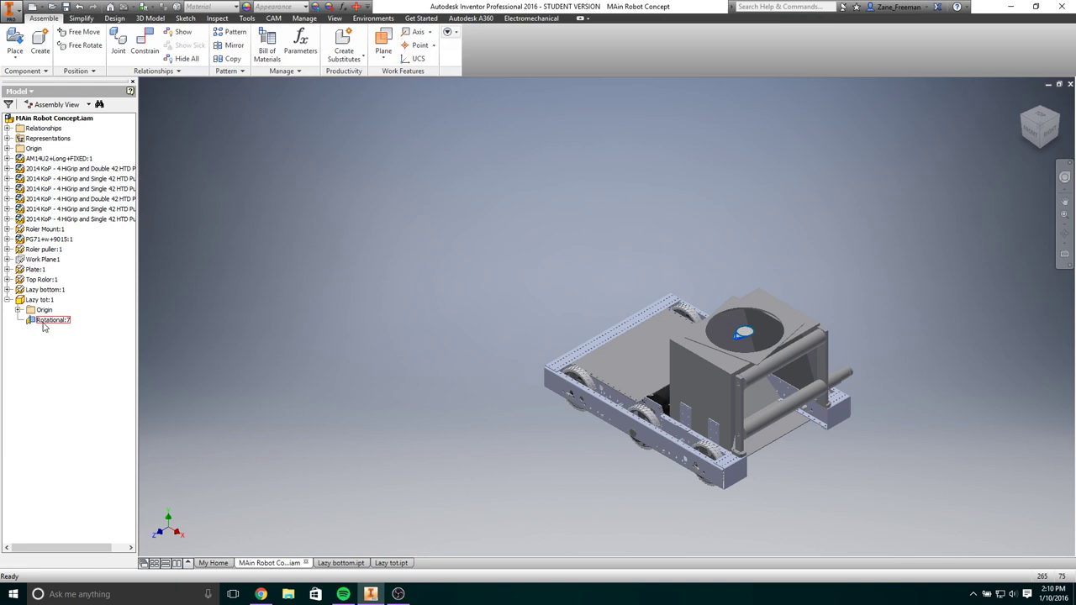
{"action": "double_click", "coordinate": [33, 322]}
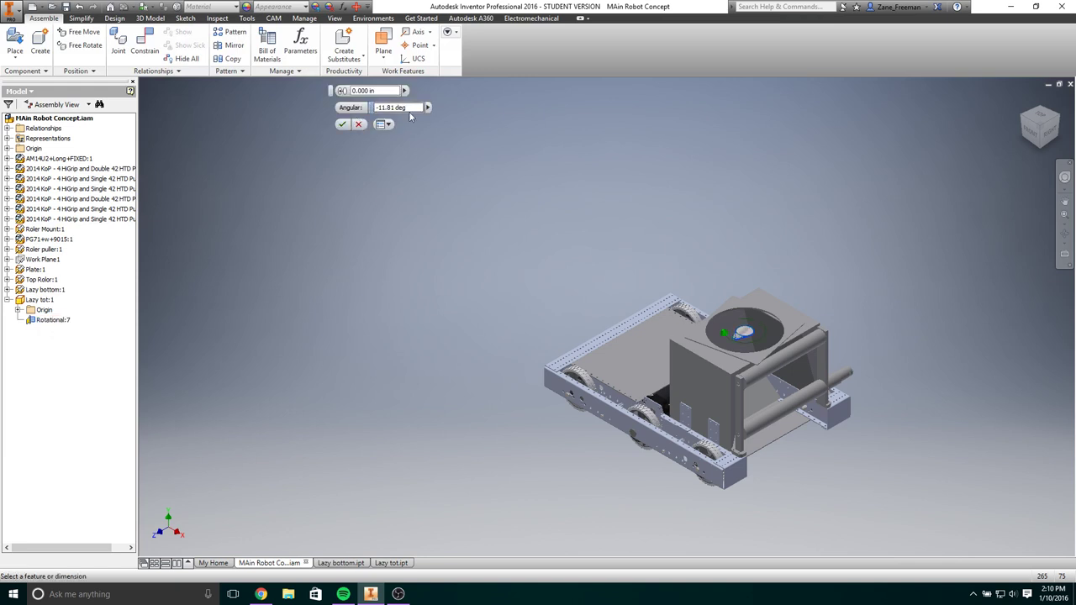
{"action": "left_click", "coordinate": [359, 123]}
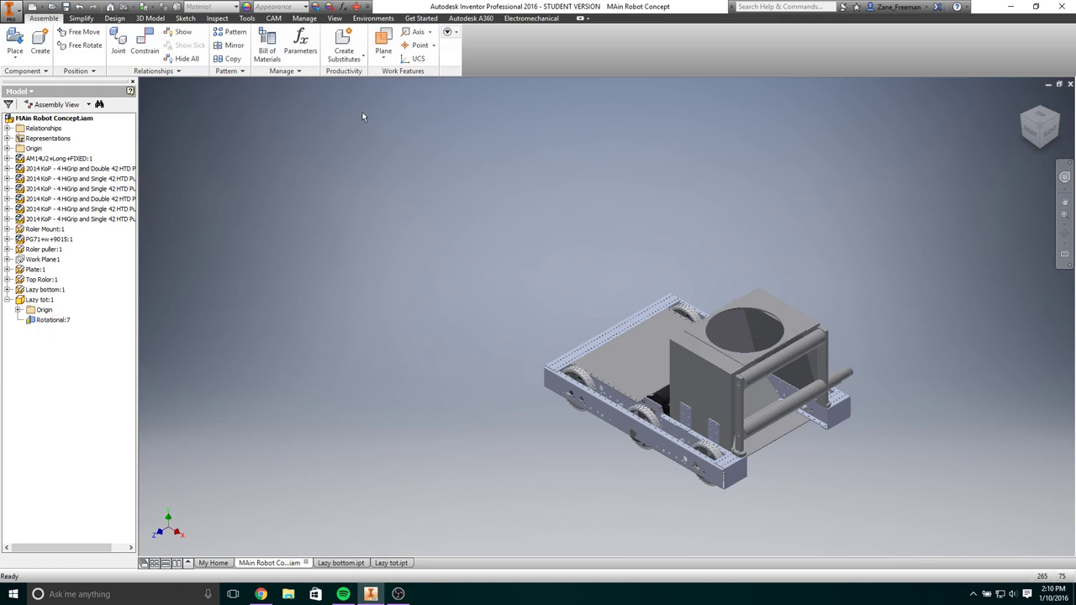
Step: Ground the Lazy tot plate in its position on top of the box
{"action": "scroll", "coordinate": [794, 313], "scroll_direction": "up", "scroll_amount": 8}
{"action": "scroll", "coordinate": [870, 224], "scroll_direction": "down", "scroll_amount": 4}
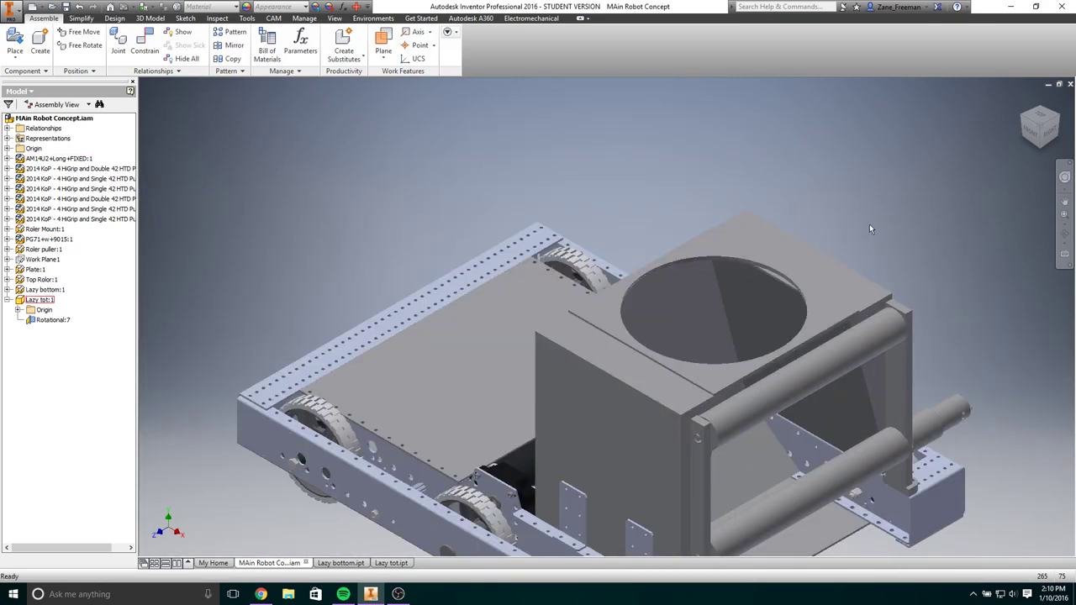
{"action": "left_click", "coordinate": [8, 300]}
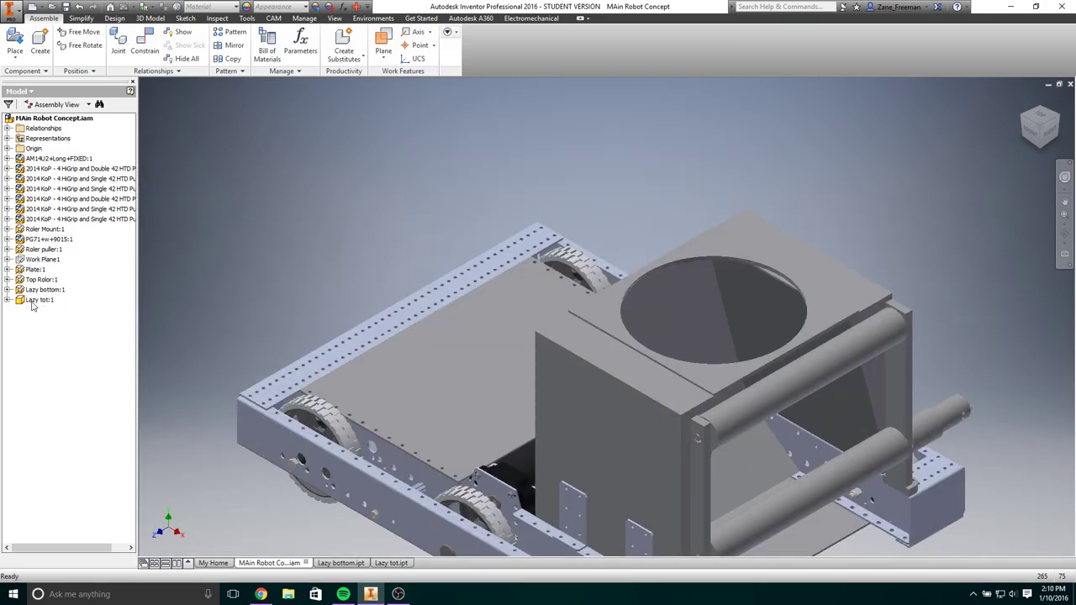
{"action": "right_click", "coordinate": [35, 301]}
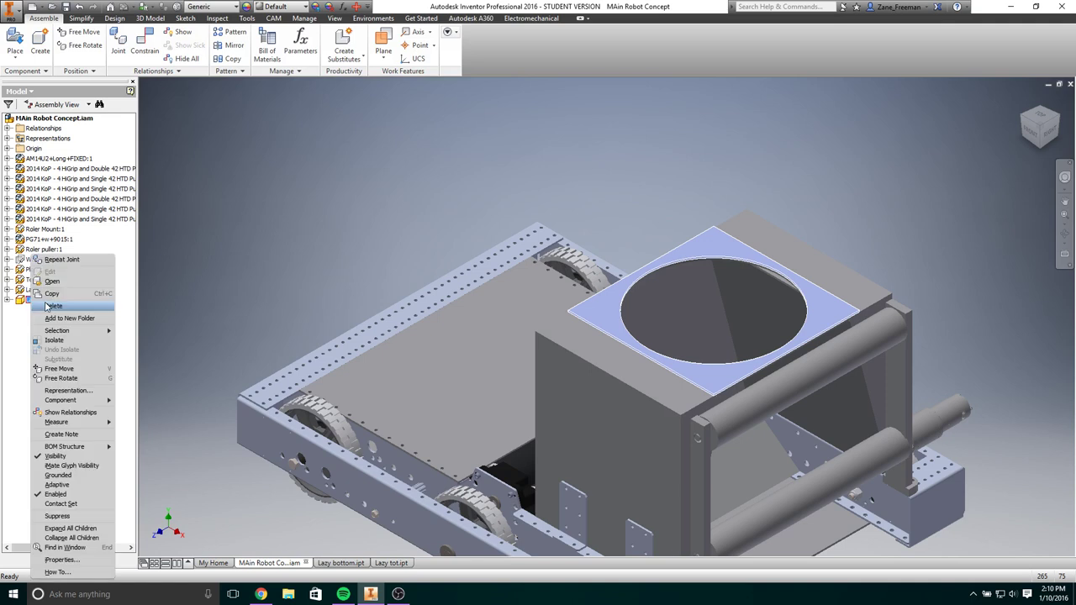
{"action": "left_click", "coordinate": [80, 458]}
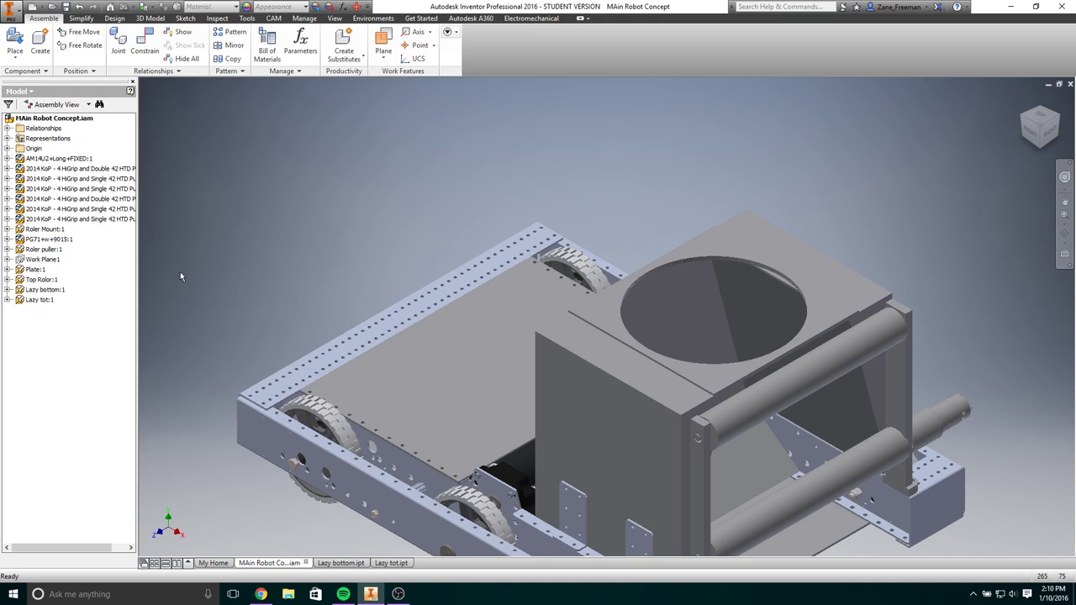
Step: Delete the mate and flush relationships of both rollers, Roler puller and Top Rolor
{"action": "middle_click_drag", "start_coordinate": [545, 359], "coordinate": [697, 421], "text": "shift"}
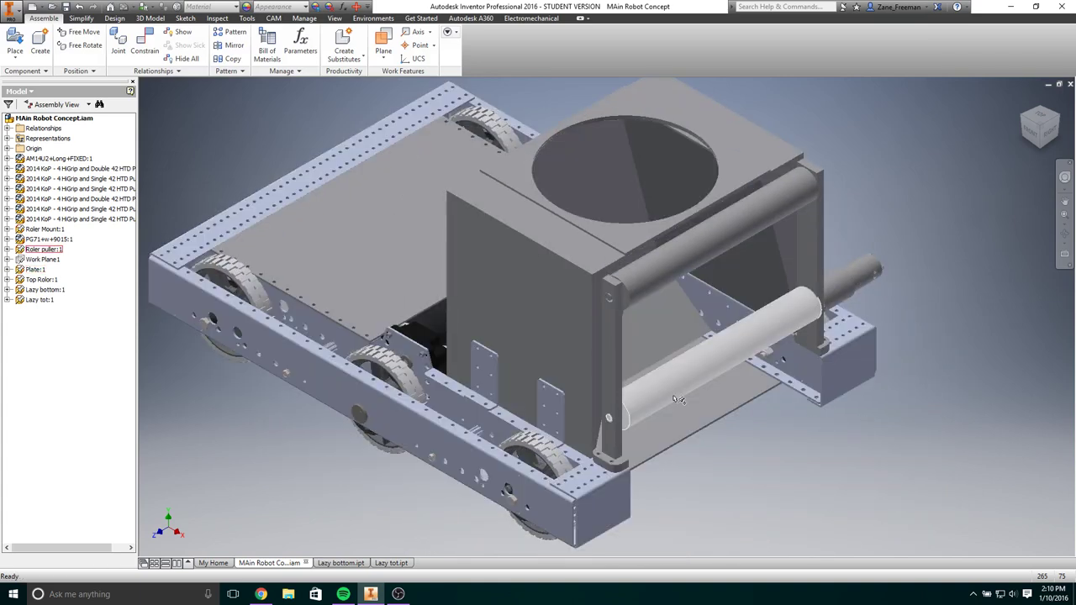
{"action": "left_click", "coordinate": [683, 385]}
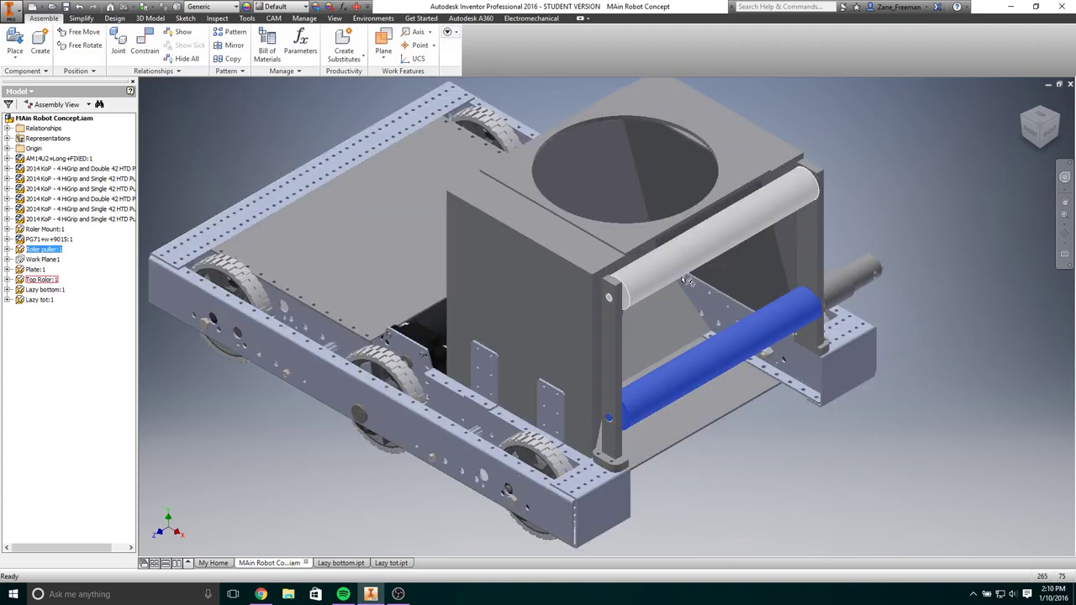
{"action": "left_click", "coordinate": [685, 281], "text": "ctrl"}
{"action": "left_click", "coordinate": [8, 279]}
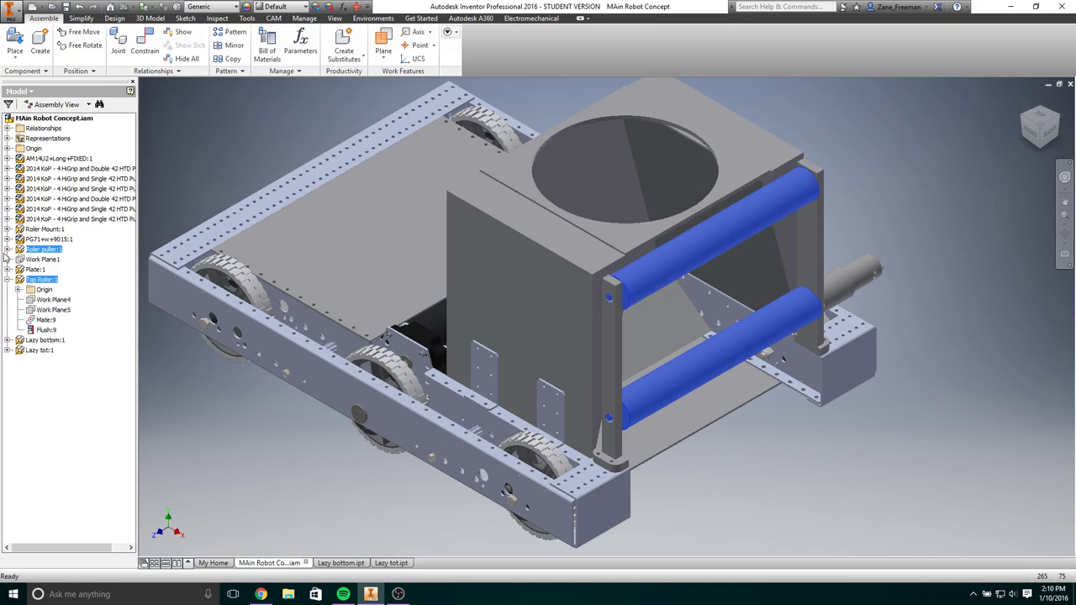
{"action": "key", "text": "Escape"}
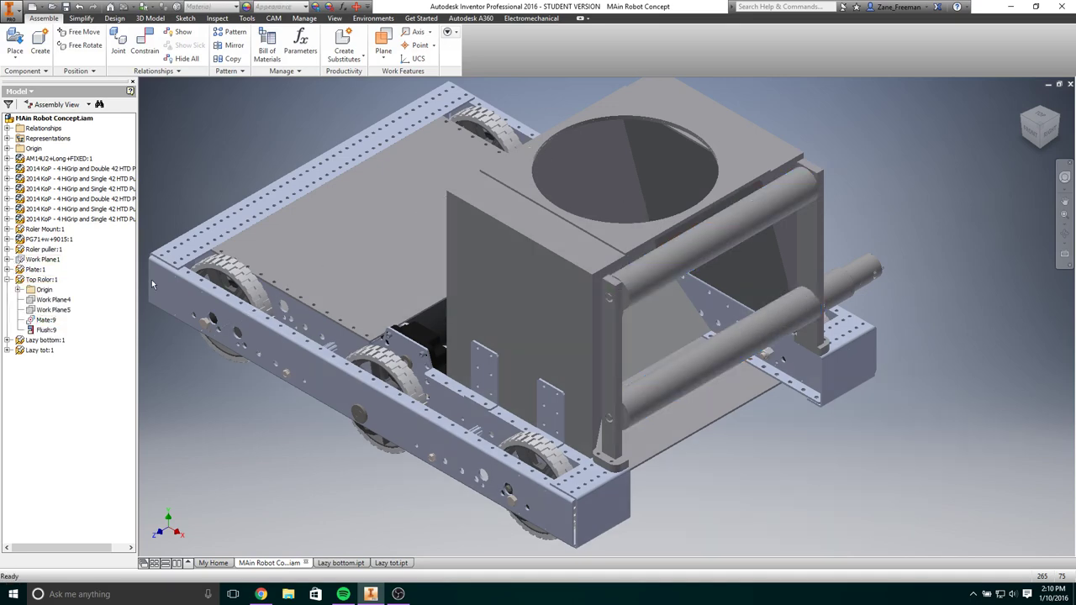
{"action": "left_click", "coordinate": [27, 251]}
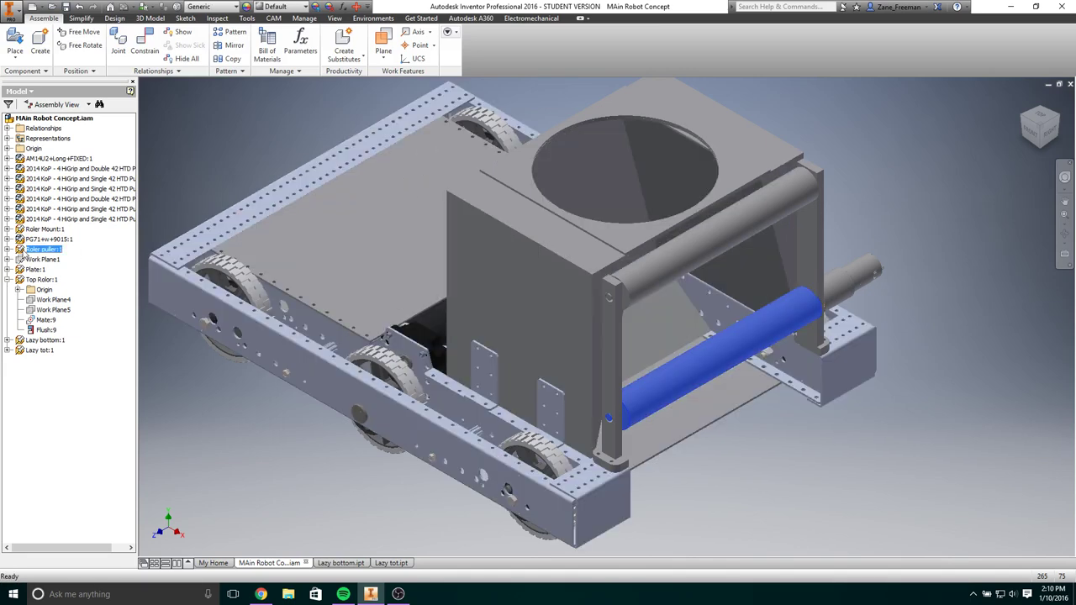
{"action": "left_click", "coordinate": [8, 250]}
{"action": "left_click", "coordinate": [45, 279]}
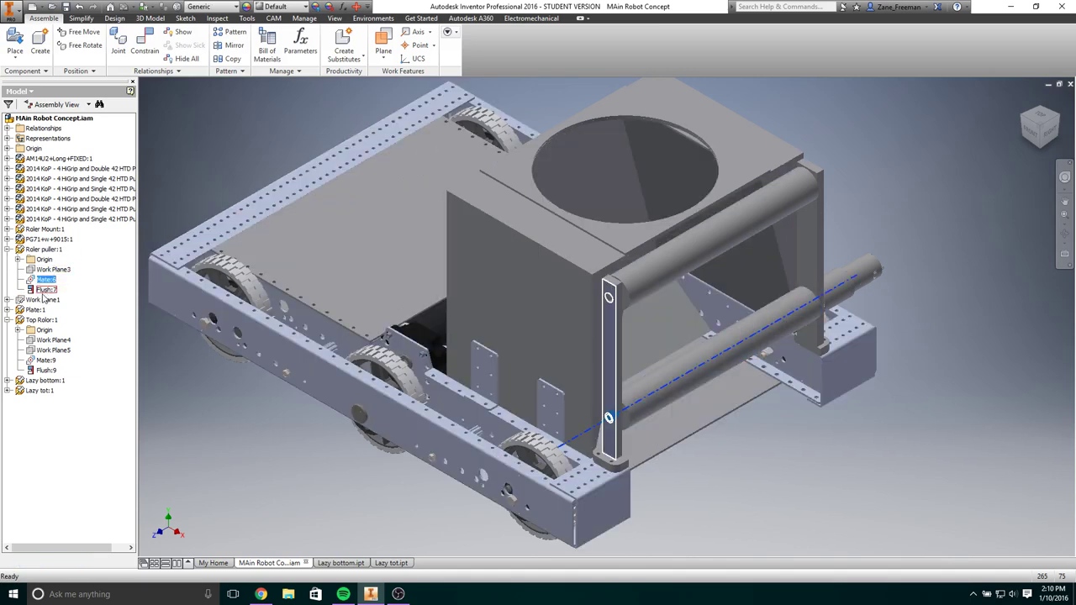
{"action": "left_click", "coordinate": [46, 289], "text": "ctrl"}
{"action": "left_click", "coordinate": [45, 359], "text": "ctrl"}
{"action": "left_click", "coordinate": [47, 370], "text": "ctrl"}
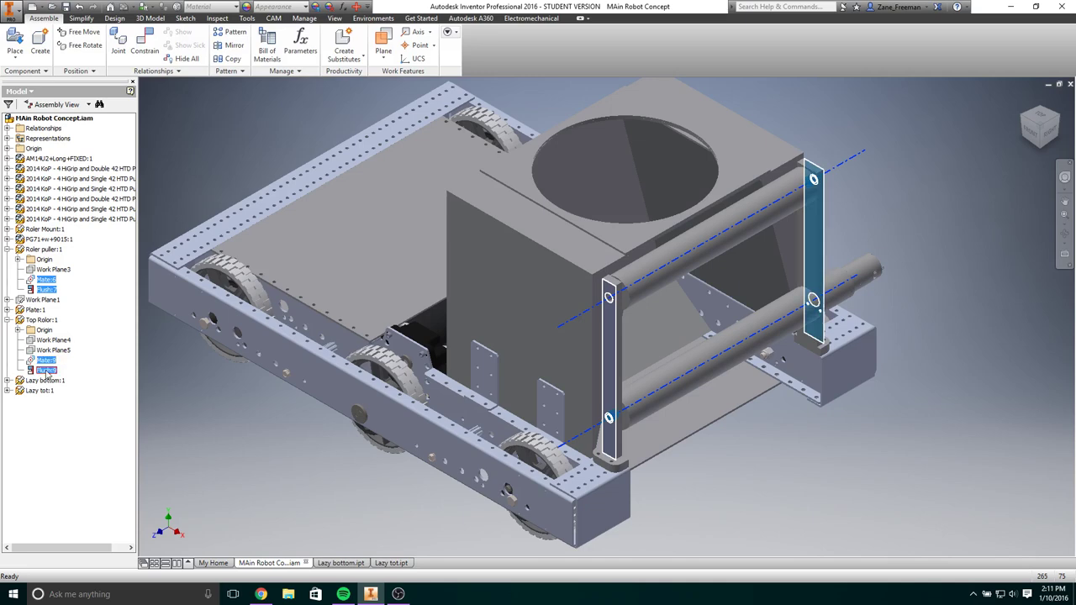
{"action": "right_click", "coordinate": [47, 372]}
{"action": "left_click", "coordinate": [81, 386]}
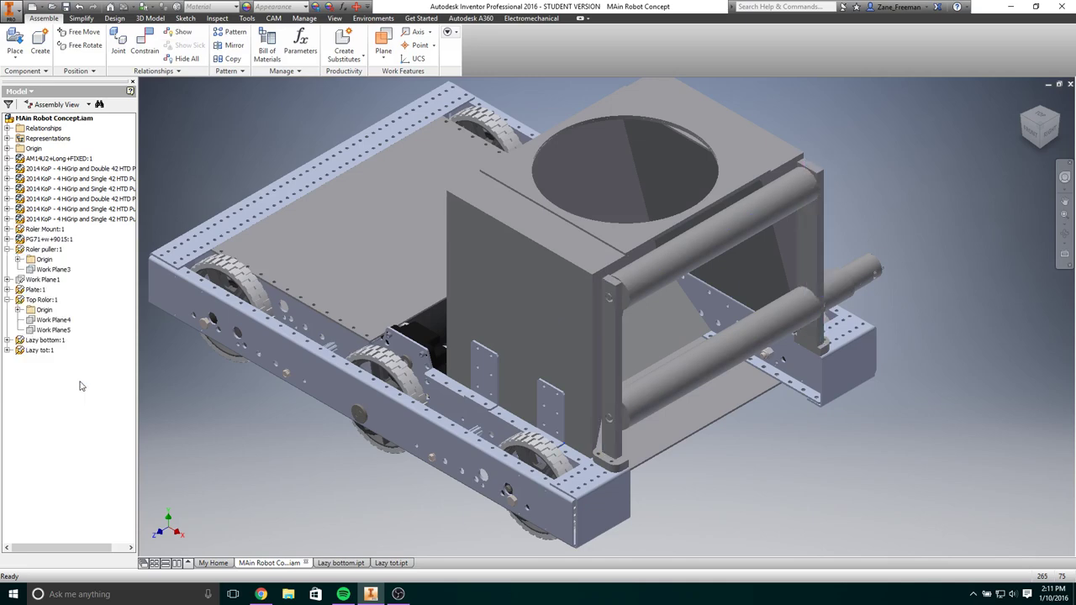
Step: Unground Top Rolor and move it out of the roller mount to the open space in front of the robot
{"action": "left_click_drag", "start_coordinate": [711, 374], "coordinate": [864, 433]}
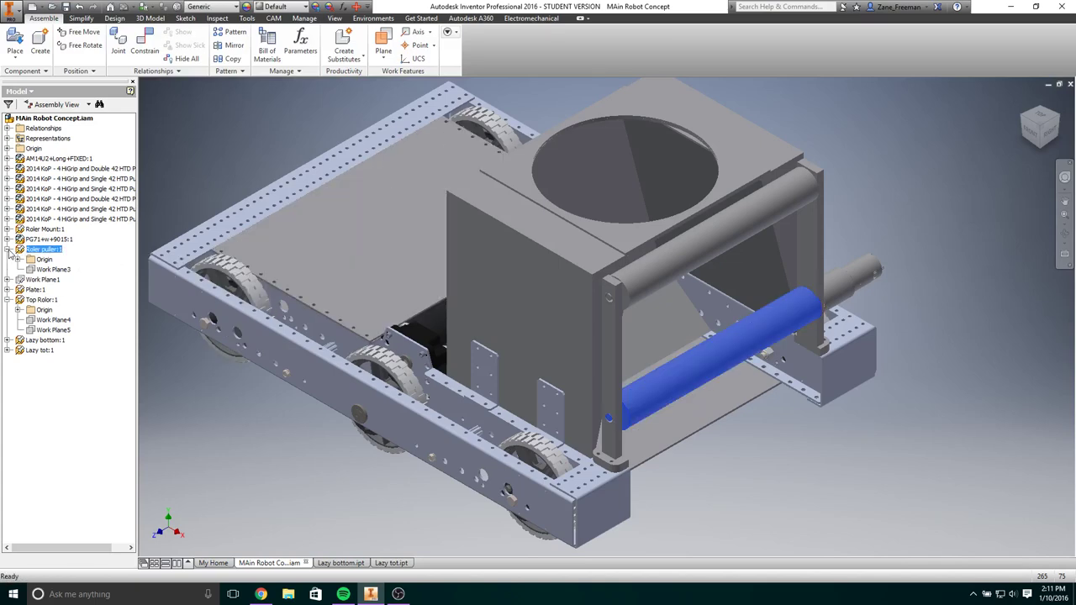
{"action": "left_click", "coordinate": [8, 250]}
{"action": "left_click", "coordinate": [40, 279]}
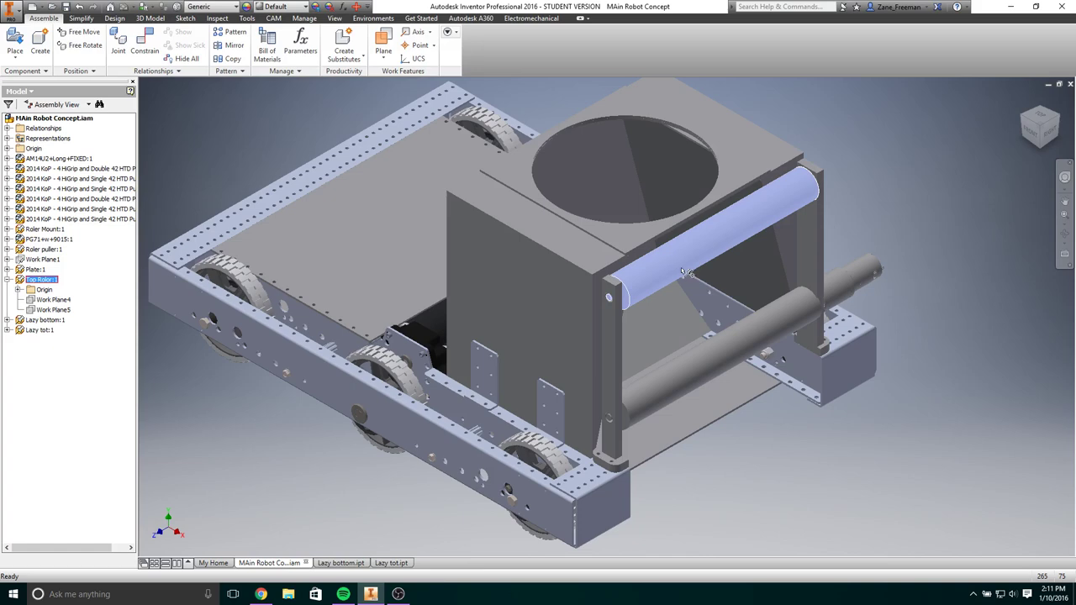
{"action": "right_click", "coordinate": [40, 280]}
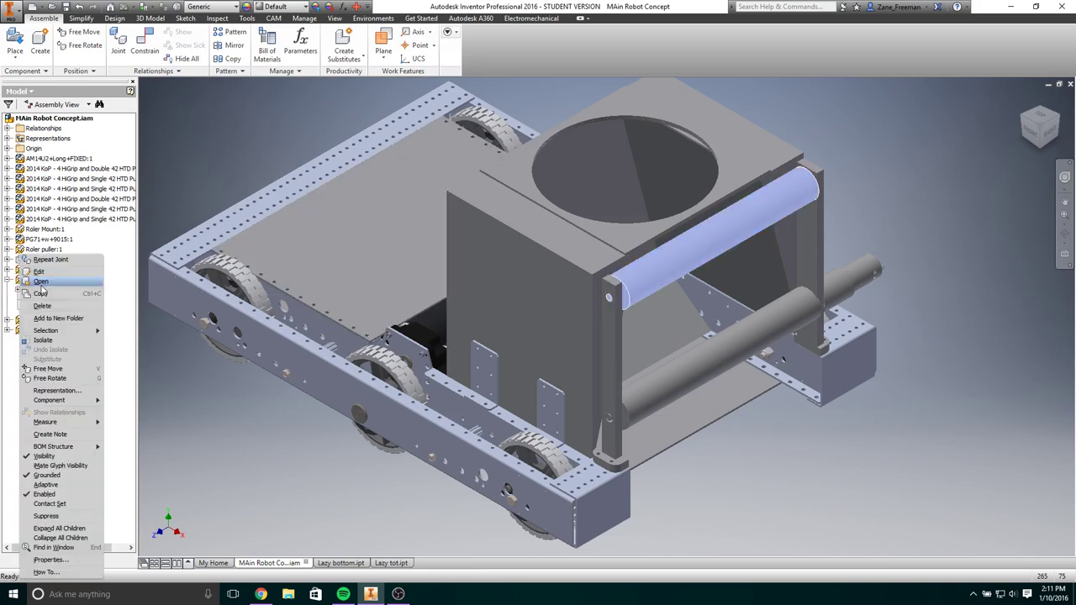
{"action": "left_click", "coordinate": [46, 475]}
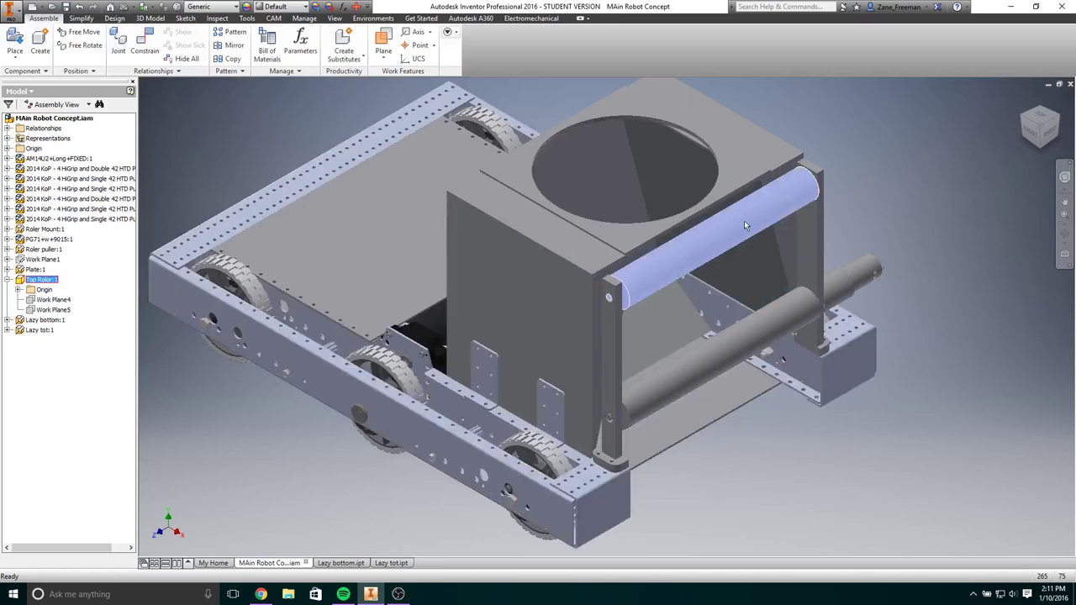
{"action": "left_click_drag", "start_coordinate": [745, 225], "coordinate": [896, 359]}
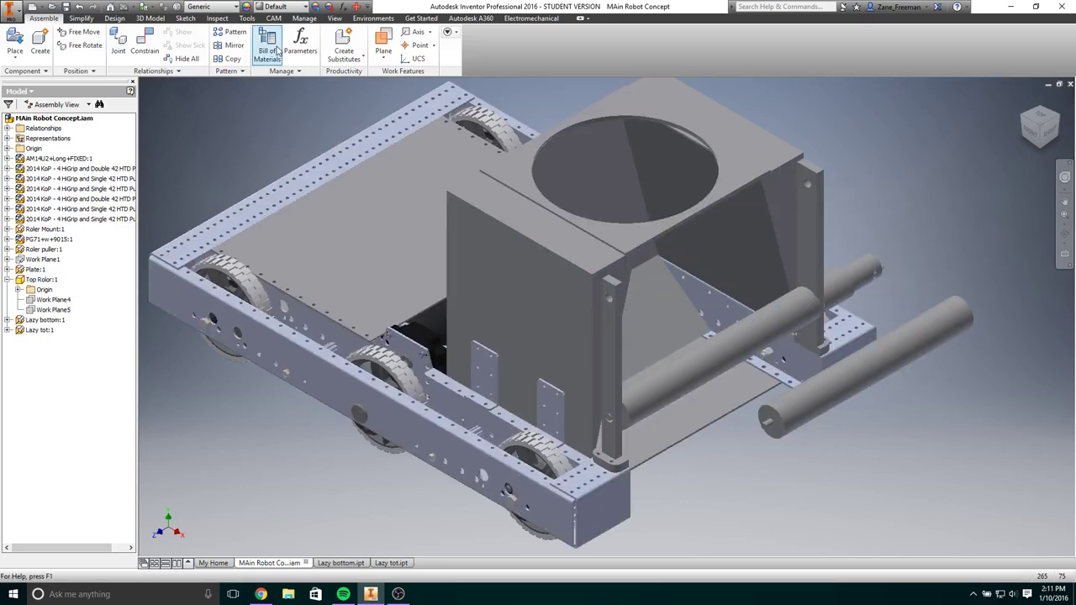
Step: Join the pin at Top Rolor's end to the upper hole of the roller mount's upright with a rotational joint
{"action": "left_click", "coordinate": [118, 42]}
{"action": "scroll", "coordinate": [770, 422], "scroll_direction": "up", "scroll_amount": 5}
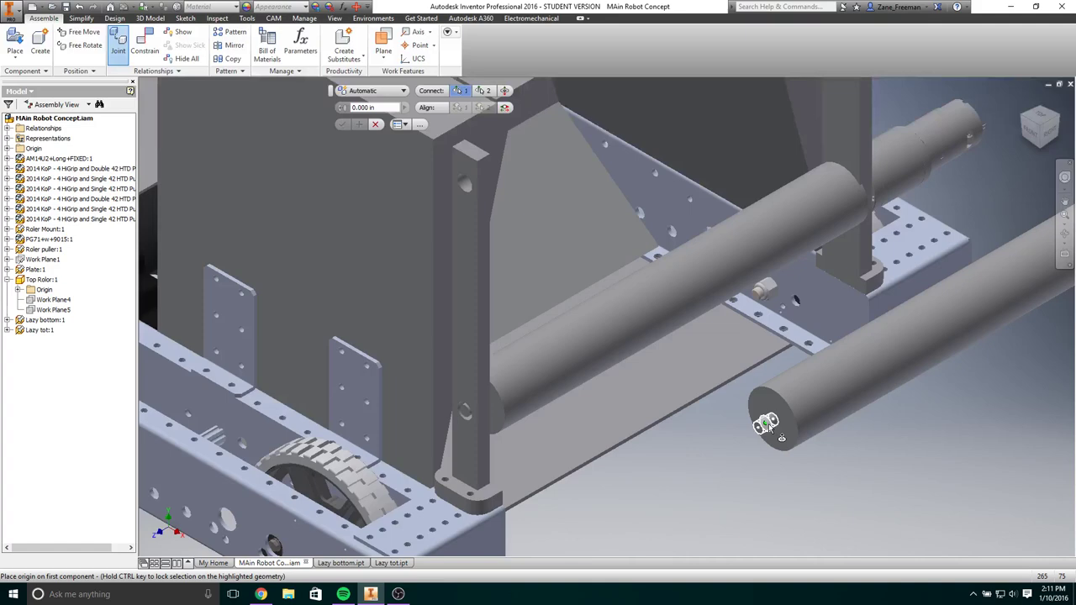
{"action": "scroll", "coordinate": [768, 423], "scroll_direction": "up", "scroll_amount": 5}
{"action": "left_click", "coordinate": [698, 447]}
{"action": "scroll", "coordinate": [698, 448], "scroll_direction": "down", "scroll_amount": 5}
{"action": "middle_click_drag", "start_coordinate": [698, 448], "coordinate": [841, 586]}
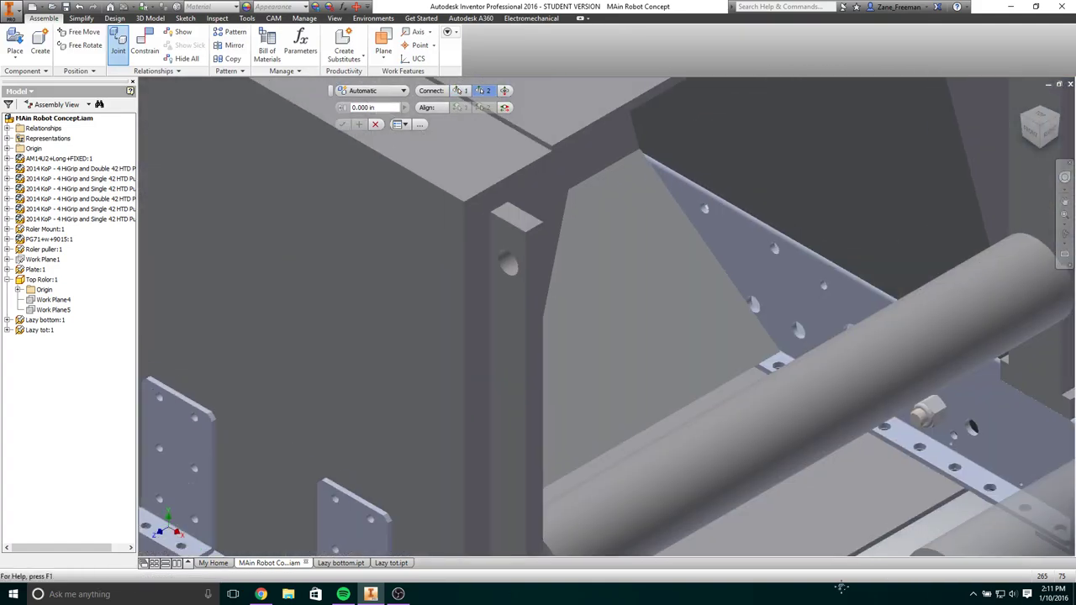
{"action": "left_click", "coordinate": [524, 290]}
{"action": "scroll", "coordinate": [571, 340], "scroll_direction": "down", "scroll_amount": 5}
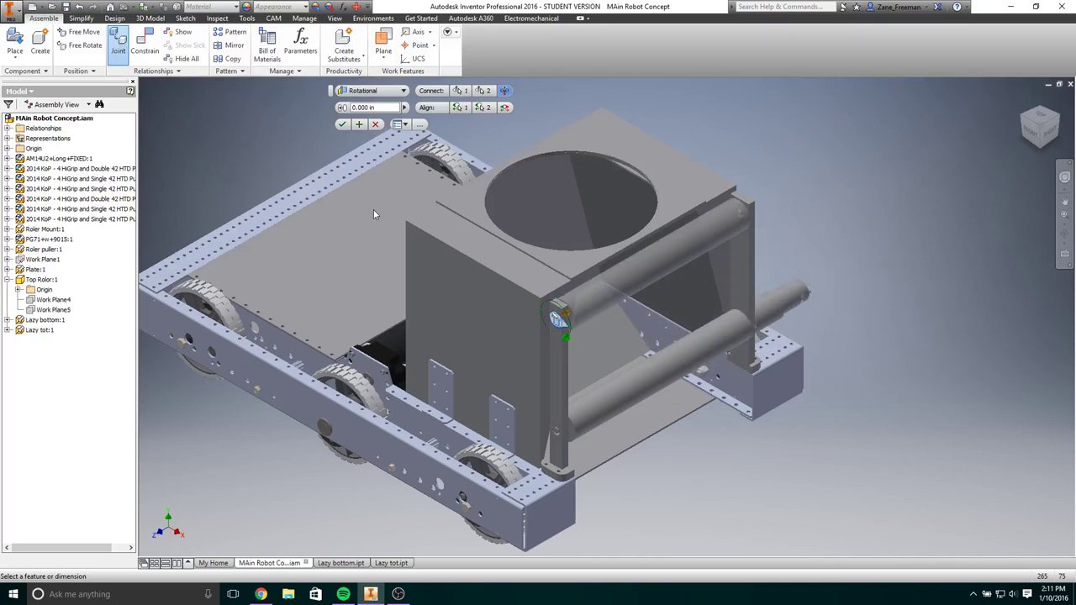
{"action": "left_click", "coordinate": [343, 123]}
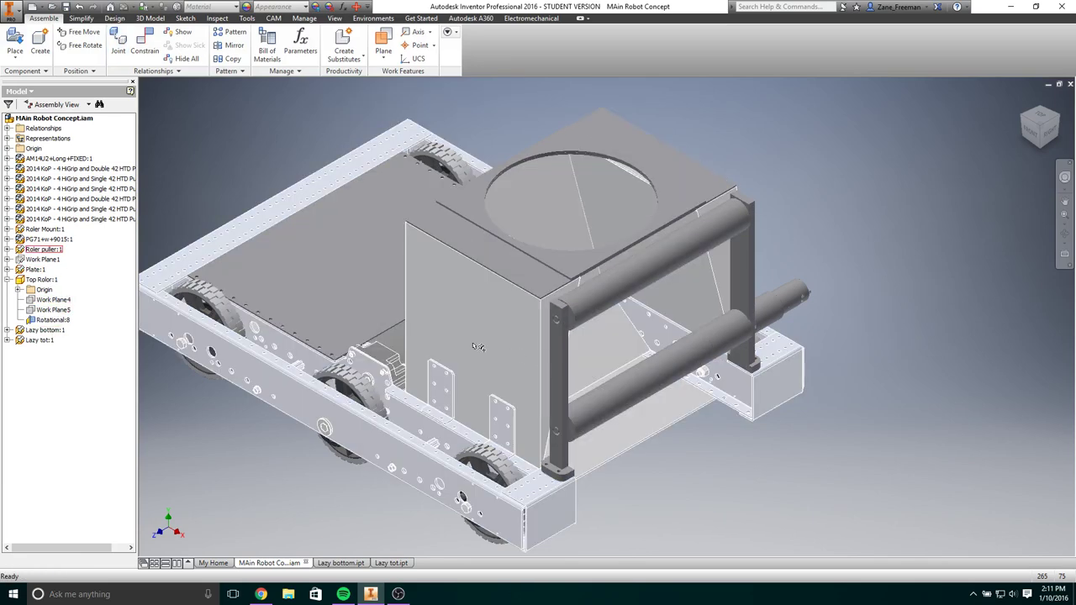
Step: Unground Roler puller and move it out of the roller mount to the open space in front of the robot
{"action": "right_click", "coordinate": [39, 280]}
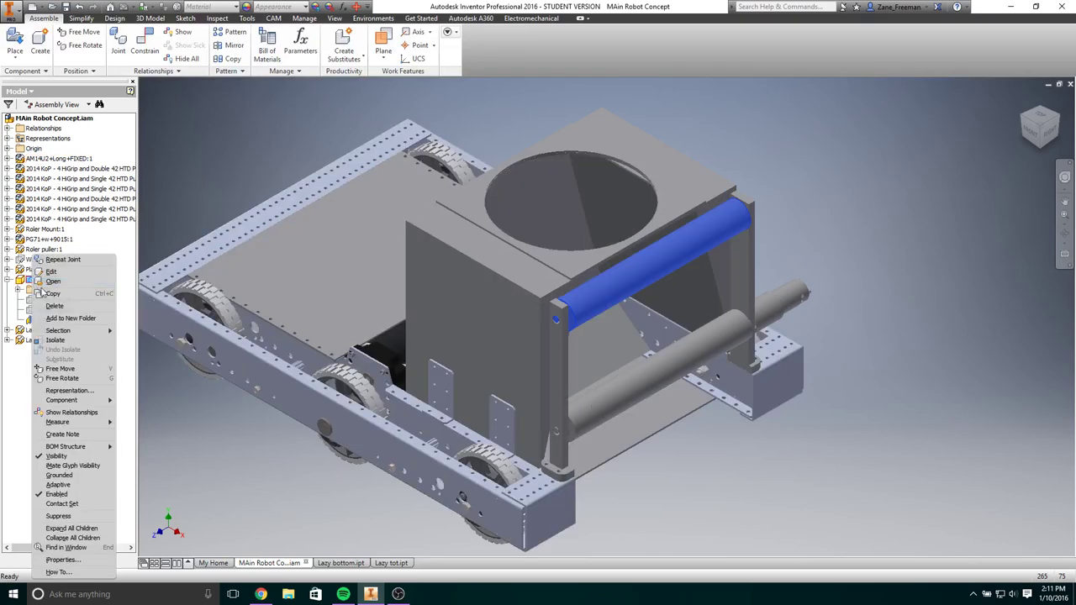
{"action": "left_click", "coordinate": [18, 435]}
{"action": "left_click", "coordinate": [34, 250]}
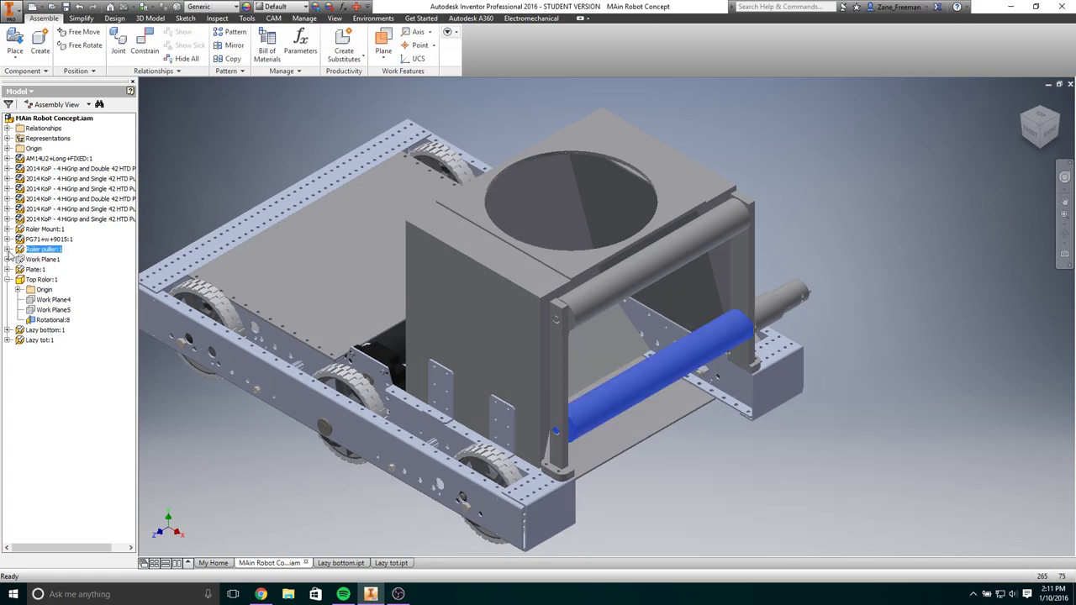
{"action": "right_click", "coordinate": [44, 251]}
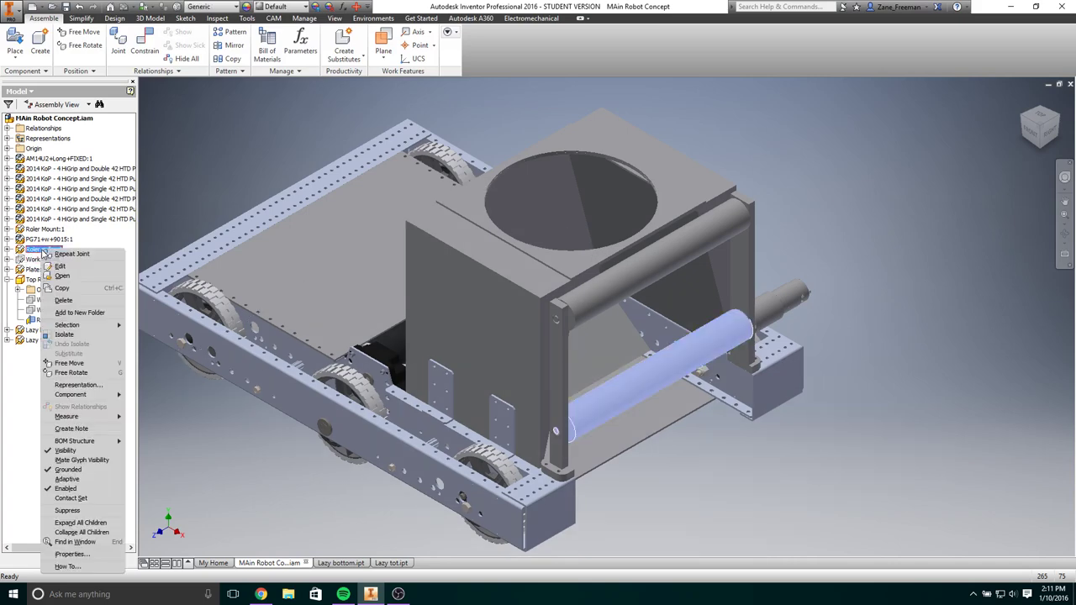
{"action": "left_click", "coordinate": [87, 469]}
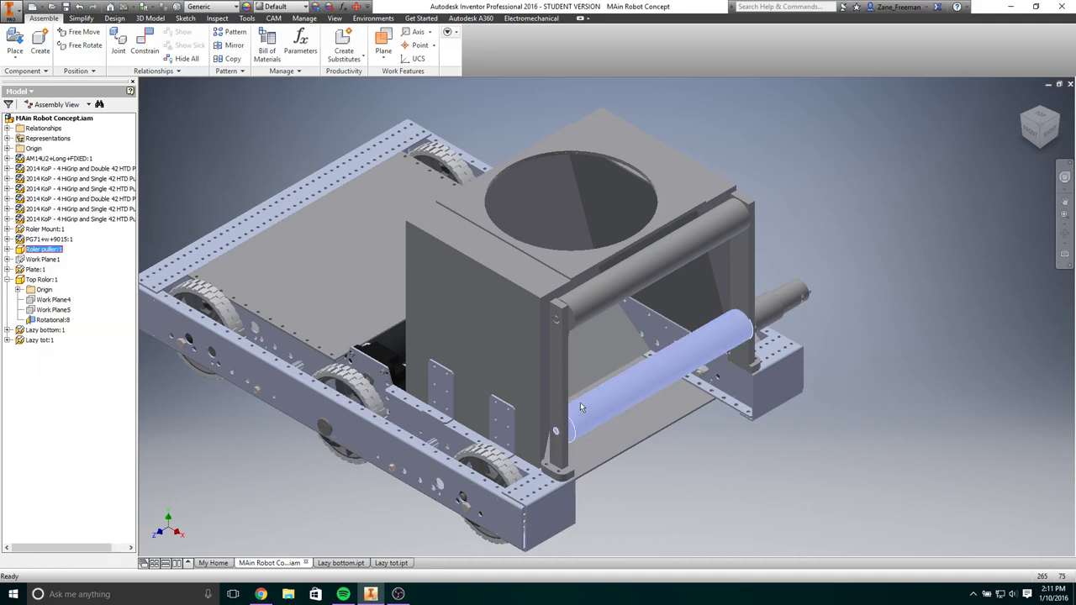
{"action": "left_click_drag", "start_coordinate": [580, 402], "coordinate": [840, 429]}
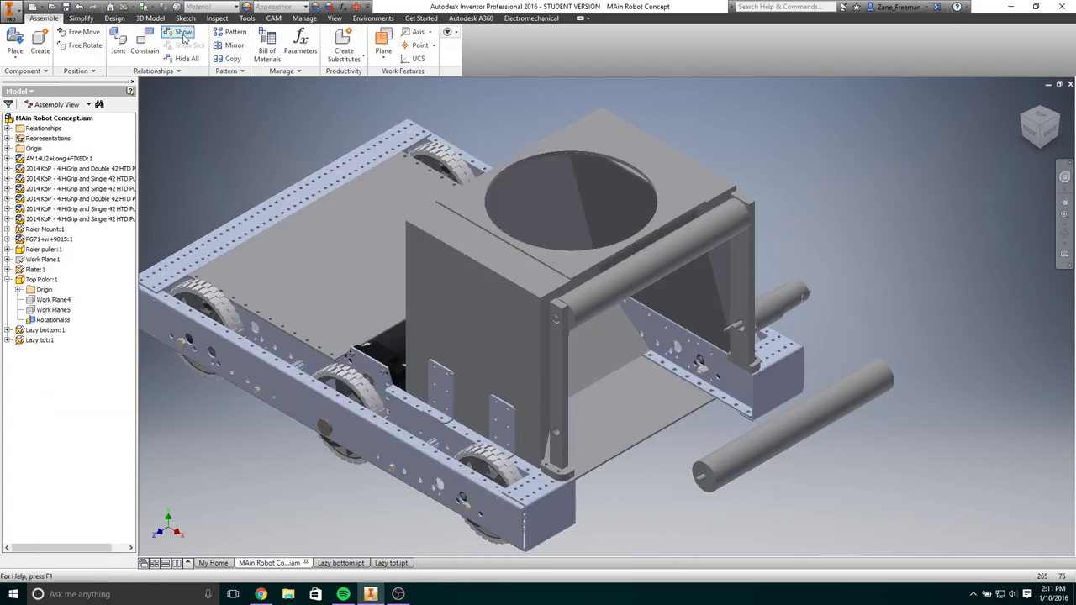
Step: Join the pin at Roler puller's end to the lower hole of the roller mount's upright with a rotational joint
{"action": "left_click", "coordinate": [118, 44]}
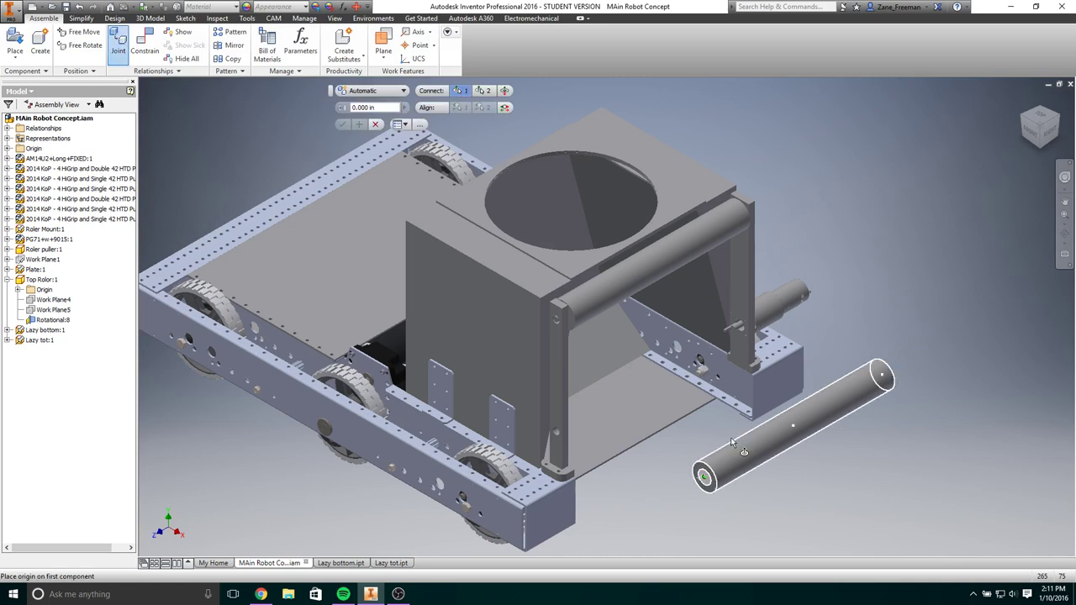
{"action": "left_click", "coordinate": [697, 483]}
{"action": "left_click", "coordinate": [558, 434]}
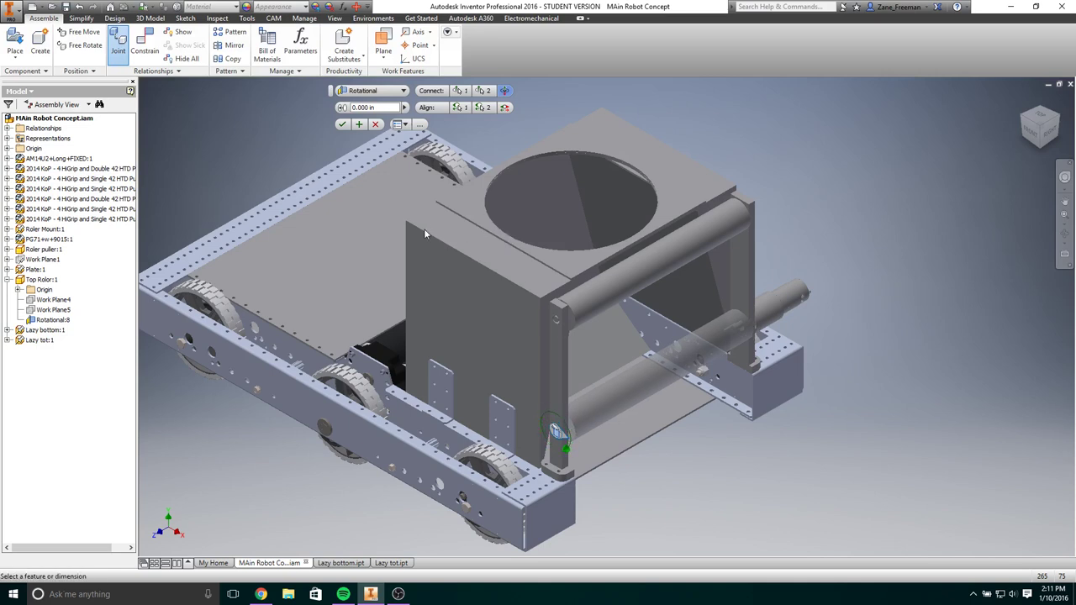
{"action": "left_click", "coordinate": [342, 123]}
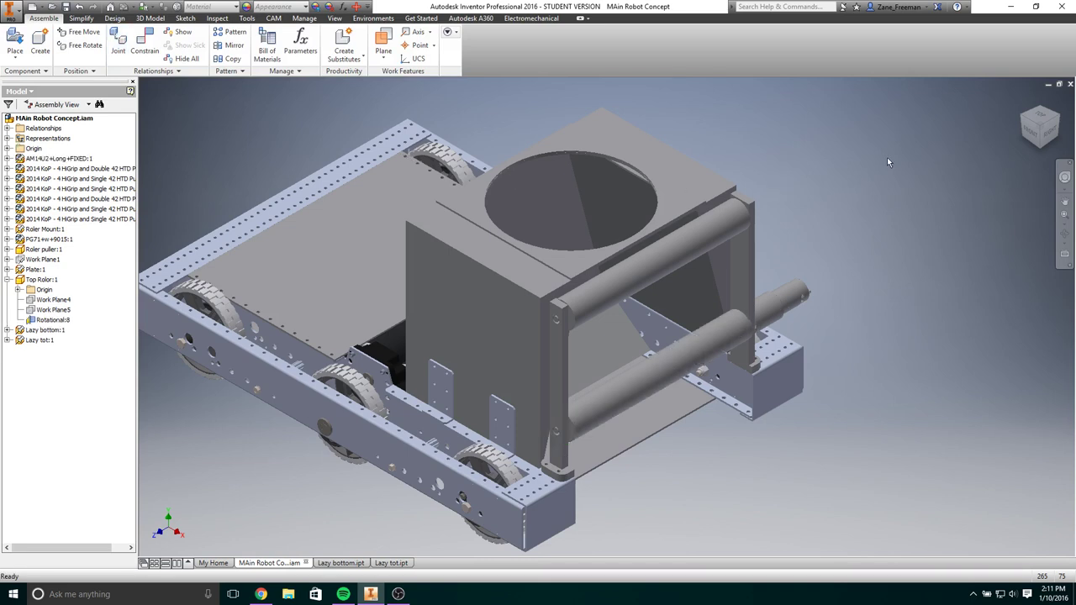
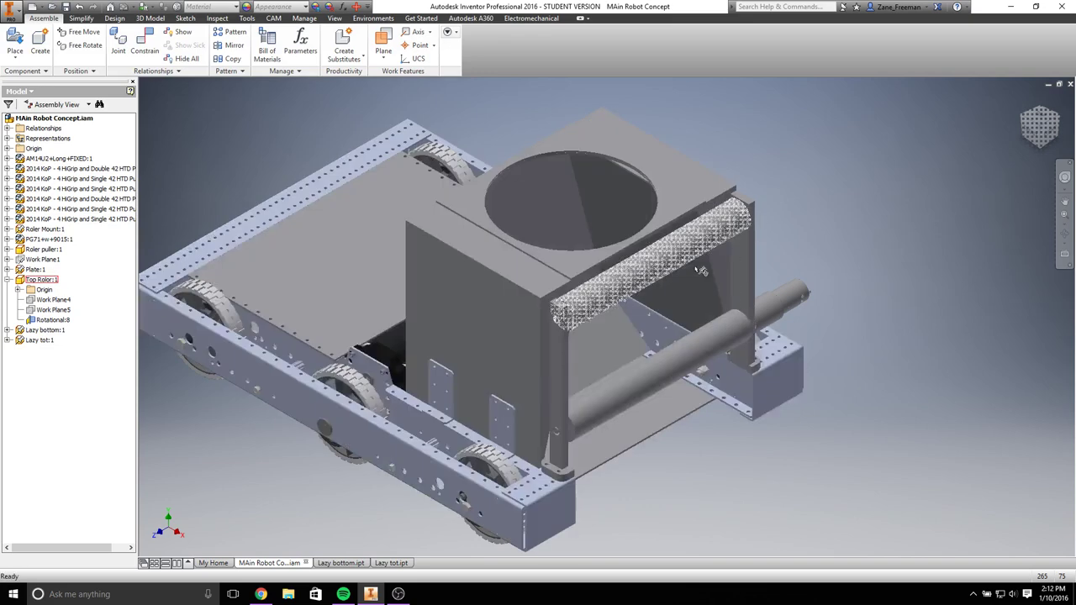
{"action": "left_click", "coordinate": [745, 217]}
{"action": "left_click", "coordinate": [785, 199]}
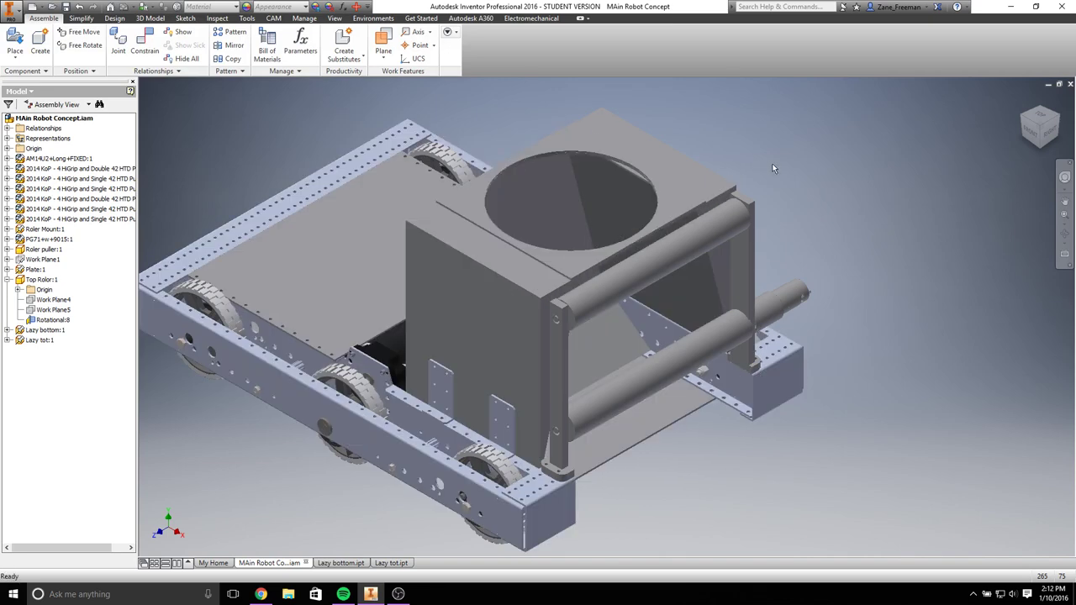
Step: Switch to a new Chrome window and open the AndyMark chassis page at andymark.com/AM14U3-p/am-14u3.htm
{"action": "left_click", "coordinate": [262, 594]}
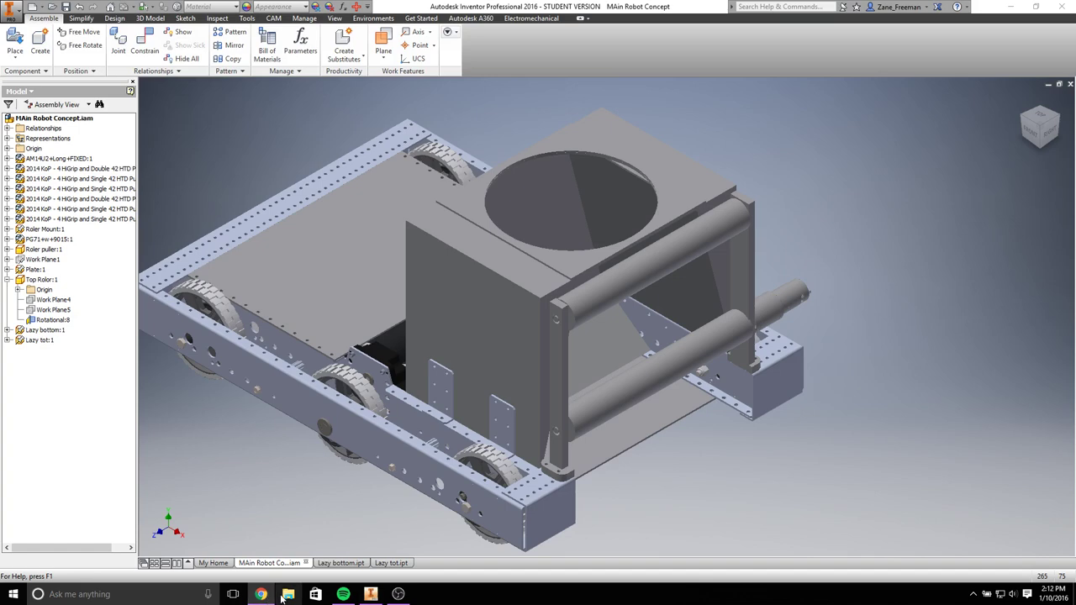
{"action": "right_click", "coordinate": [268, 593]}
{"action": "left_click", "coordinate": [263, 536]}
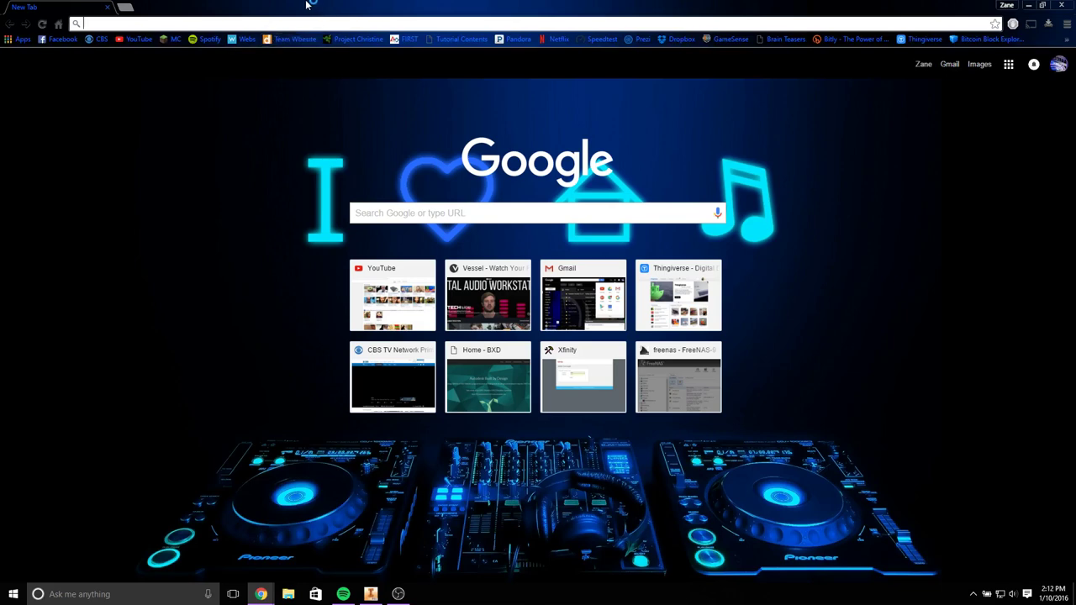
{"action": "type", "text": "andymark.com/AM14U3-p/am-14u3.htm"}
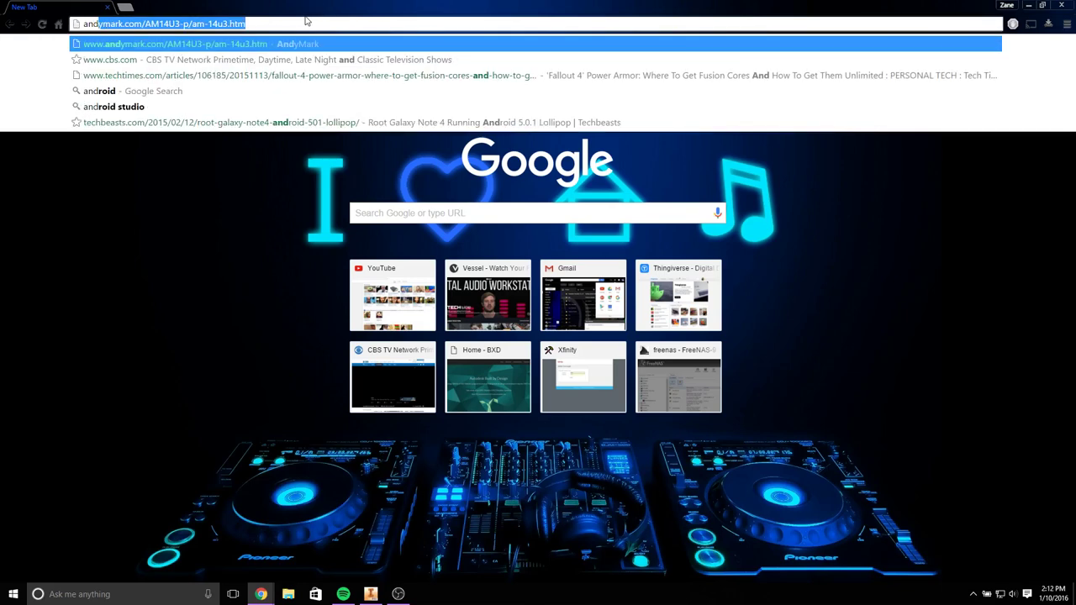
{"action": "key", "text": "Return"}
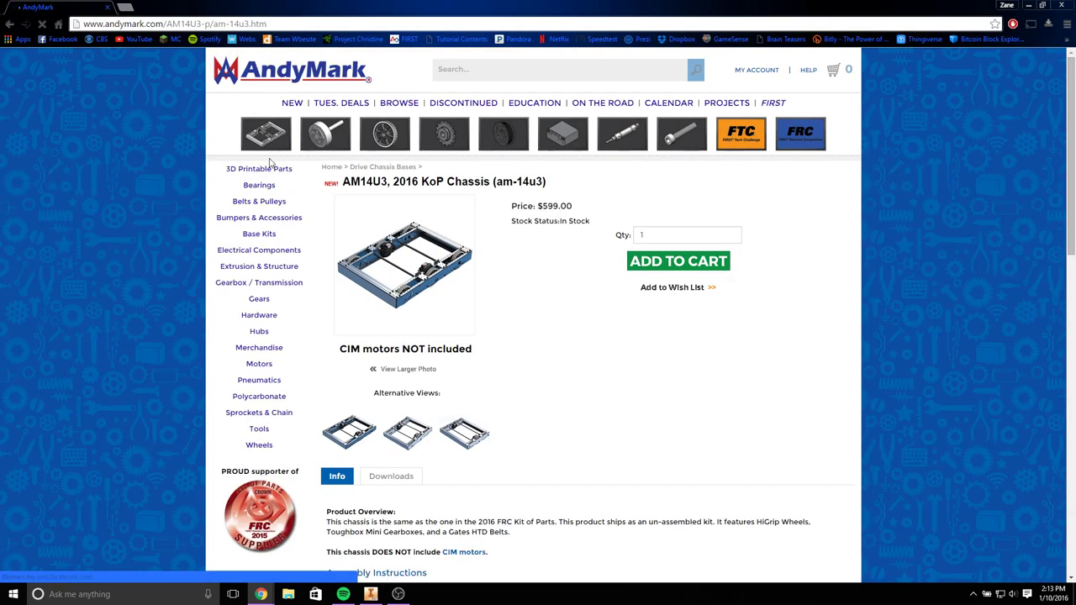
Step: Follow the chassis page's CAD files link to the SolidWorks site and download Drive Base Kit – Wheel SOLIDWORKS KOP 2016
{"action": "scroll", "coordinate": [271, 162], "scroll_direction": "down", "scroll_amount": 2}
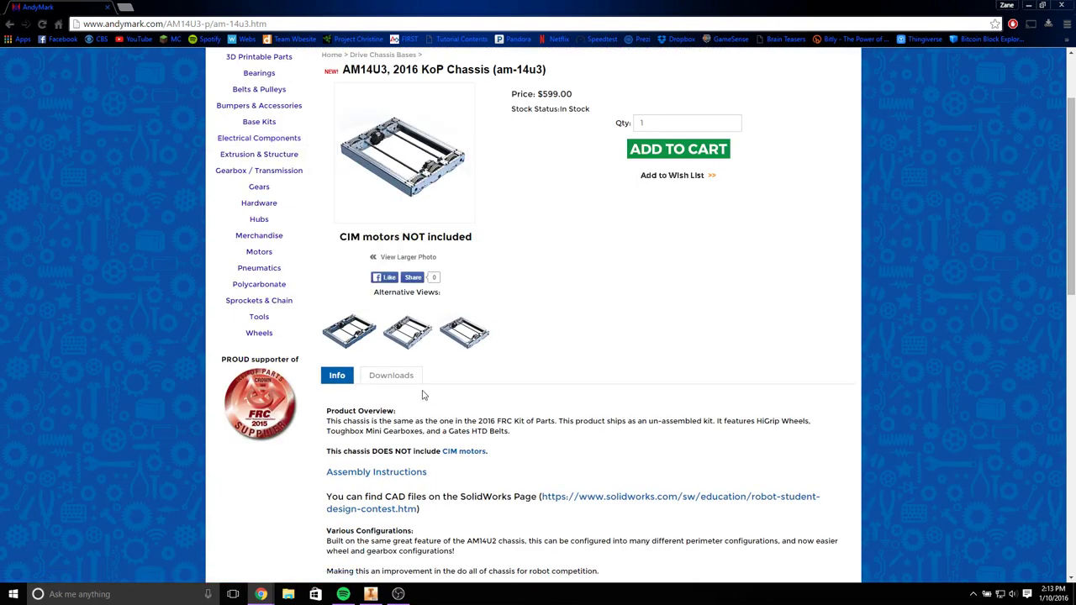
{"action": "left_click", "coordinate": [584, 505]}
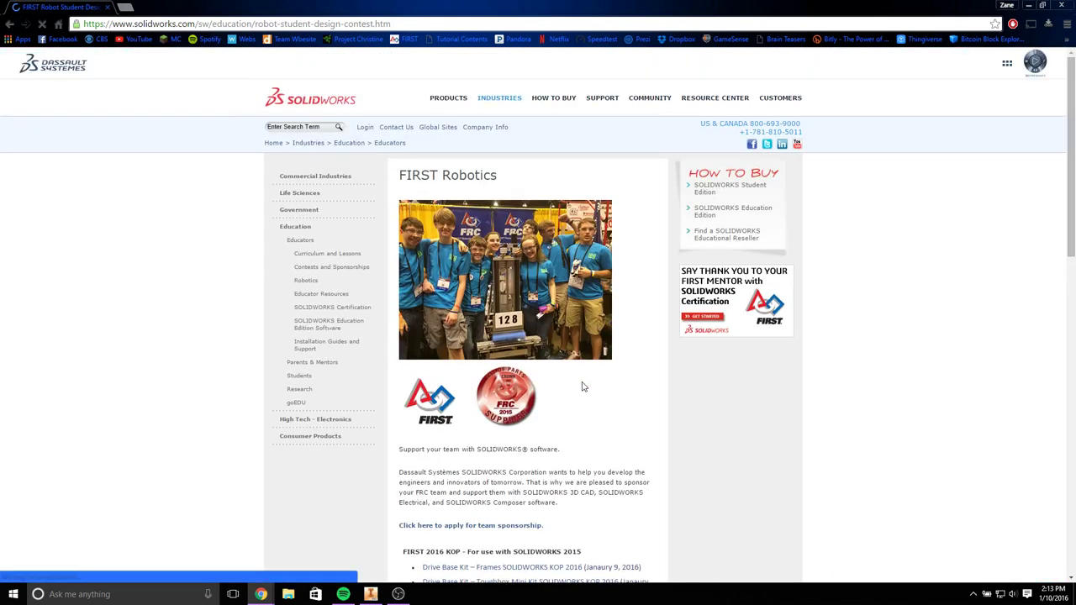
{"action": "scroll", "coordinate": [526, 502], "scroll_direction": "down", "scroll_amount": 2}
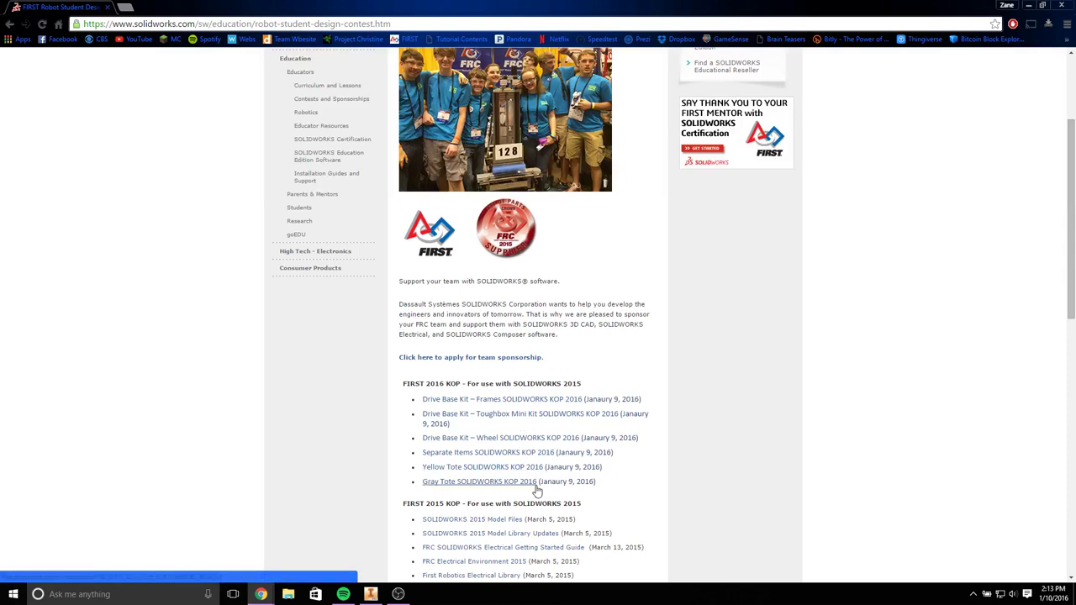
{"action": "left_click", "coordinate": [515, 439]}
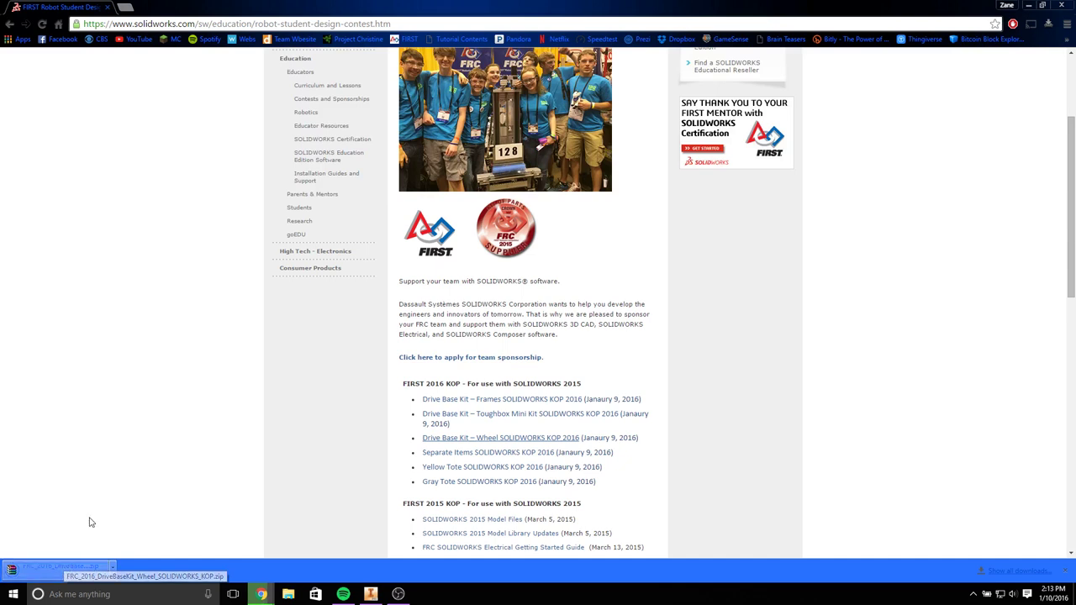
Step: Open the downloaded wheel kit archive in WinRAR, extract its Drive Base Kit folder into the desktop's 2016 folder, and close the archive
{"action": "left_click", "coordinate": [94, 570]}
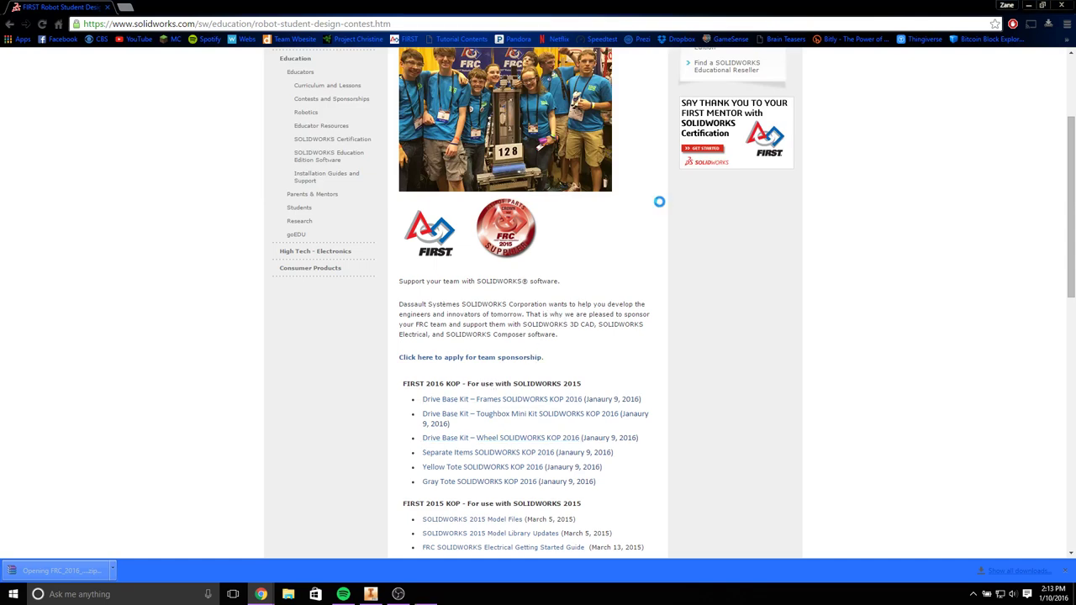
{"action": "key", "text": "Escape"}
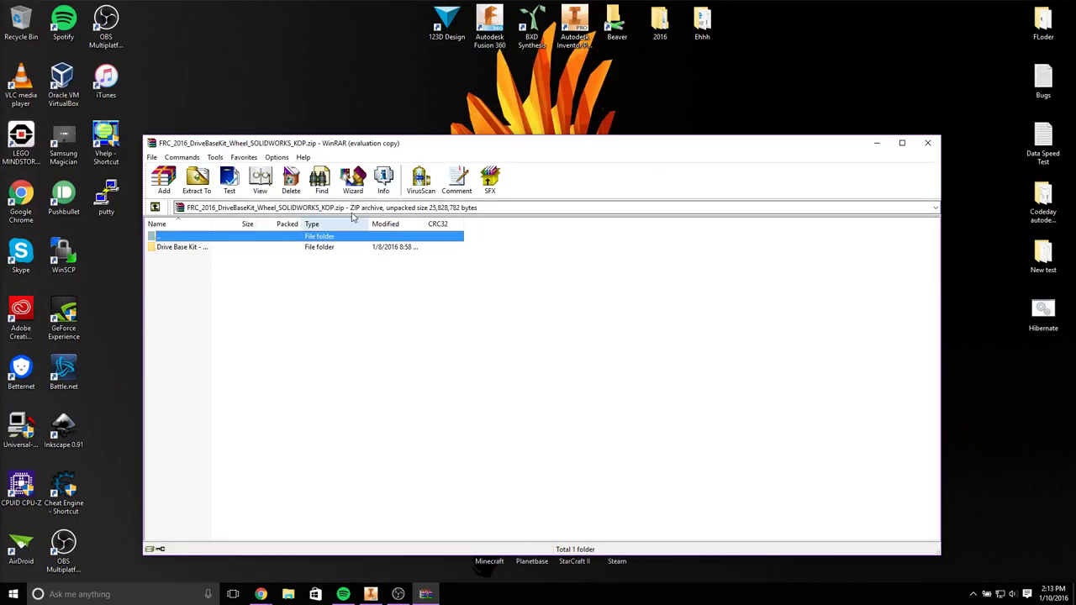
{"action": "left_click", "coordinate": [226, 249]}
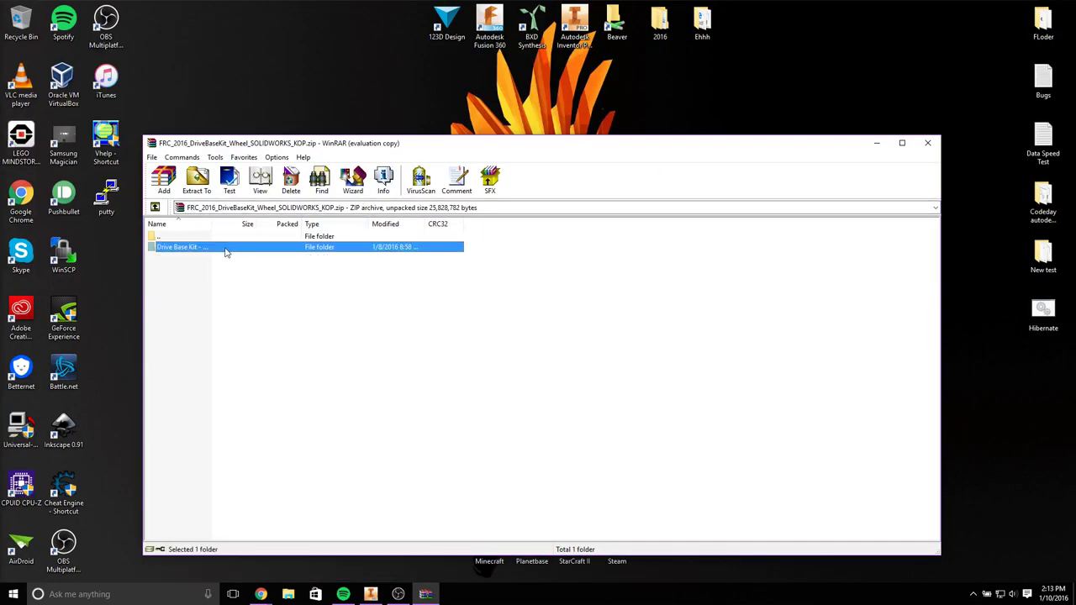
{"action": "left_click_drag", "start_coordinate": [226, 249], "coordinate": [660, 23]}
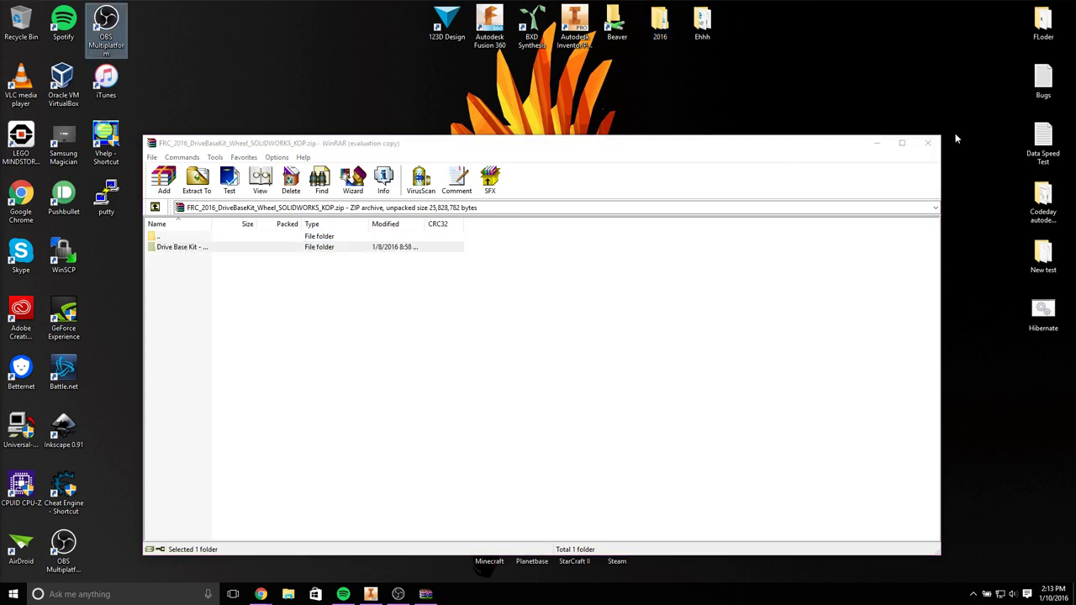
{"action": "left_click", "coordinate": [927, 143]}
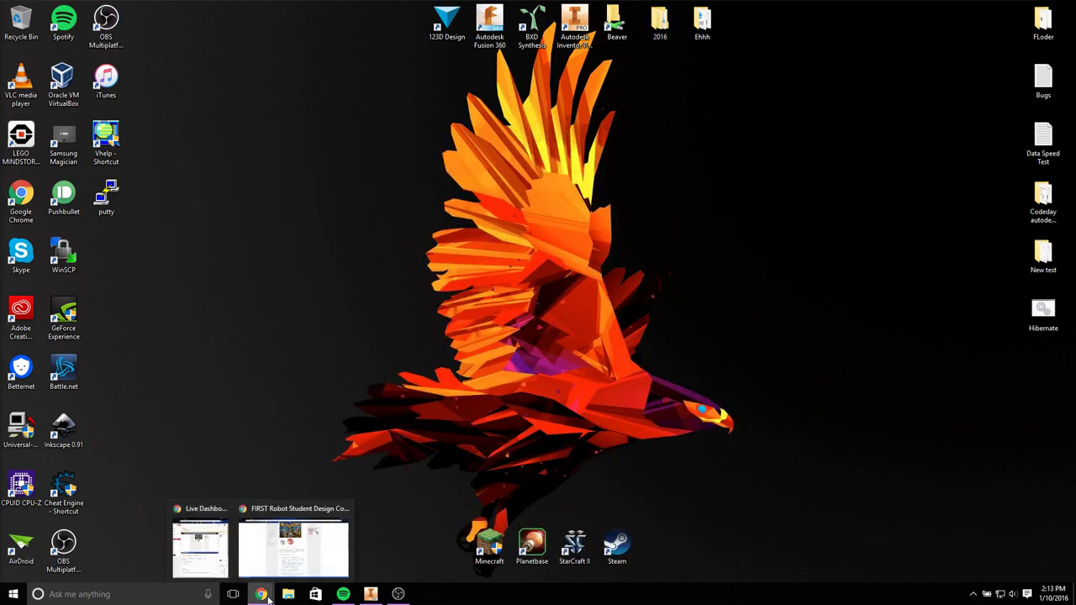
Step: Examine the extracted files in the Drive Base Kit - Wheel SOLIDWORKS KoP 2016 folder inside the desktop's 2016 folder
{"action": "left_click", "coordinate": [267, 597]}
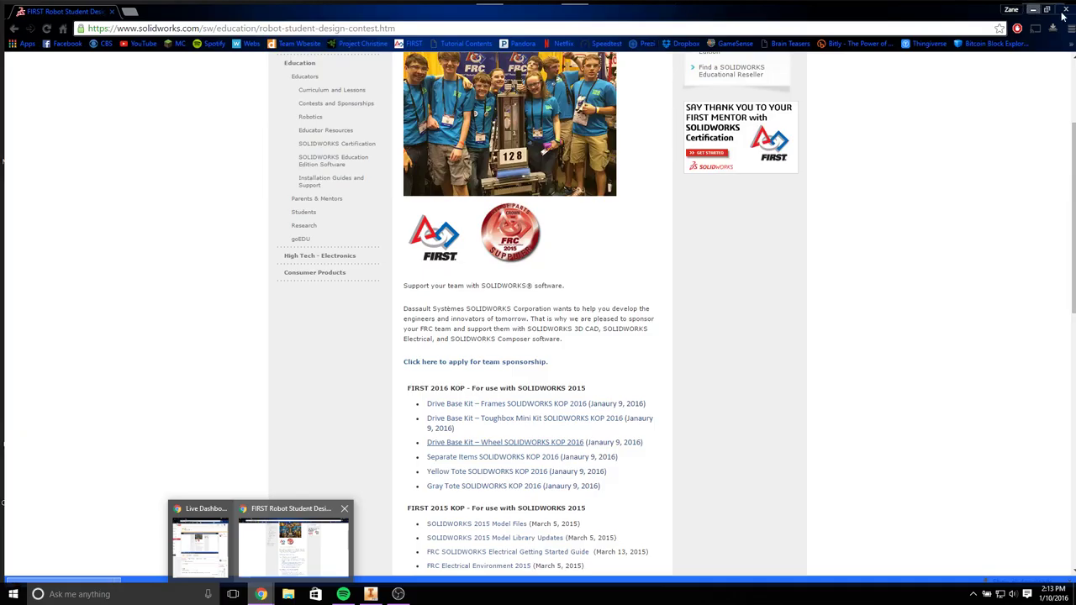
{"action": "left_click", "coordinate": [1034, 10]}
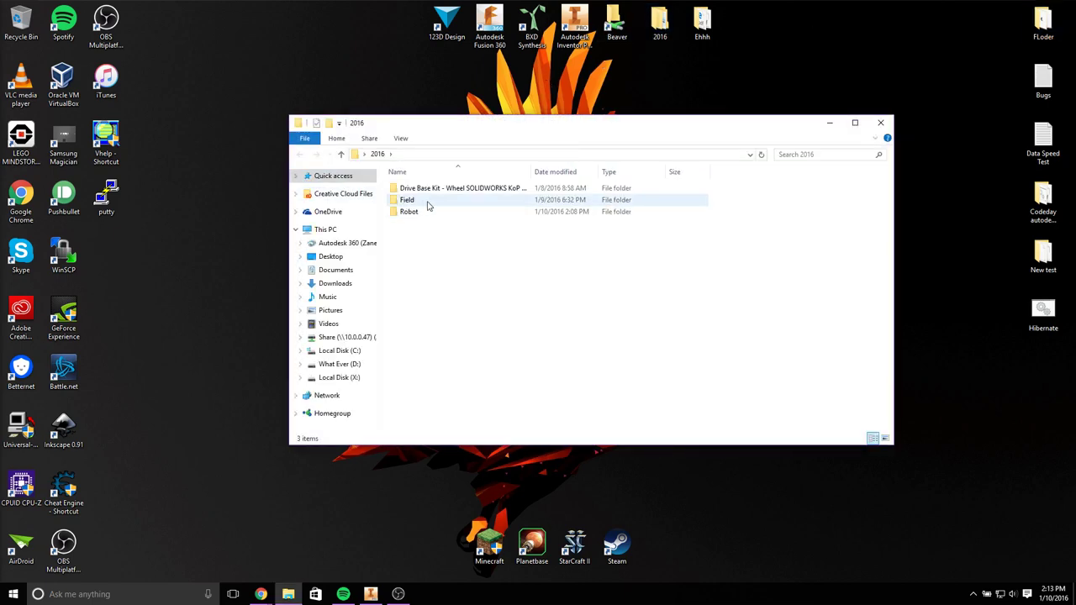
{"action": "double_click", "coordinate": [432, 189]}
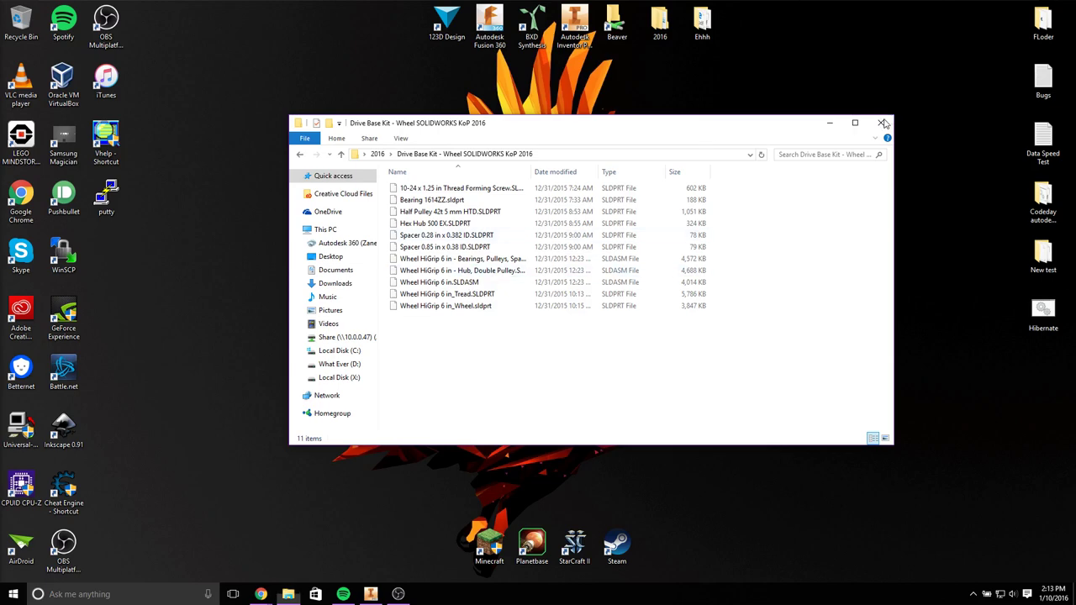
{"action": "left_click", "coordinate": [289, 594]}
Step: Switch to Inventor, browse for files to open in 2016's Drive Base Kit - Wheel folder, and set the file type to SolidWorks Files
{"action": "left_click", "coordinate": [371, 595]}
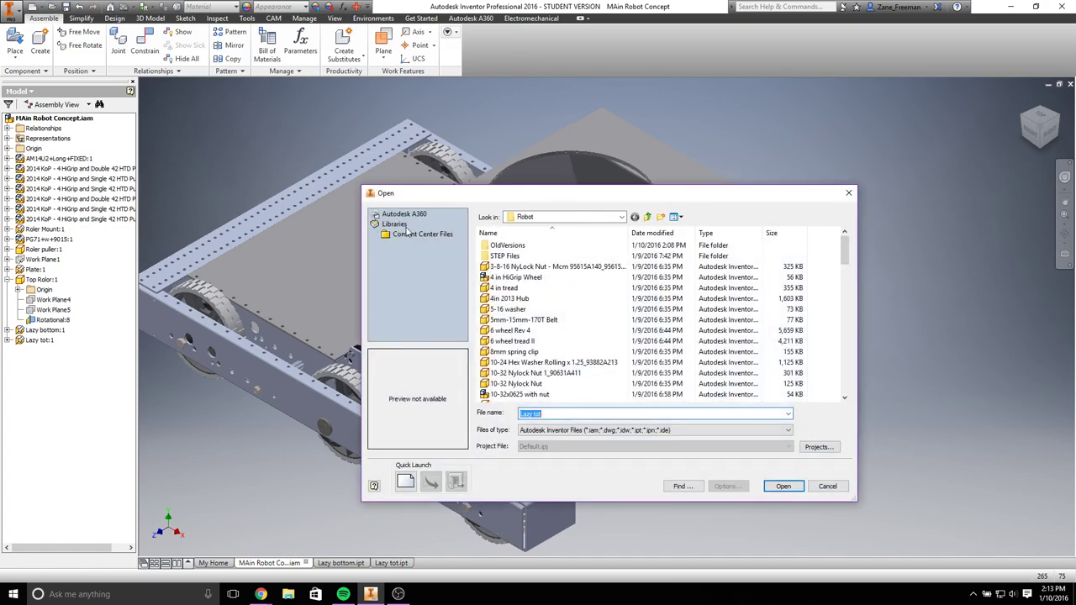
{"action": "left_click", "coordinate": [596, 218]}
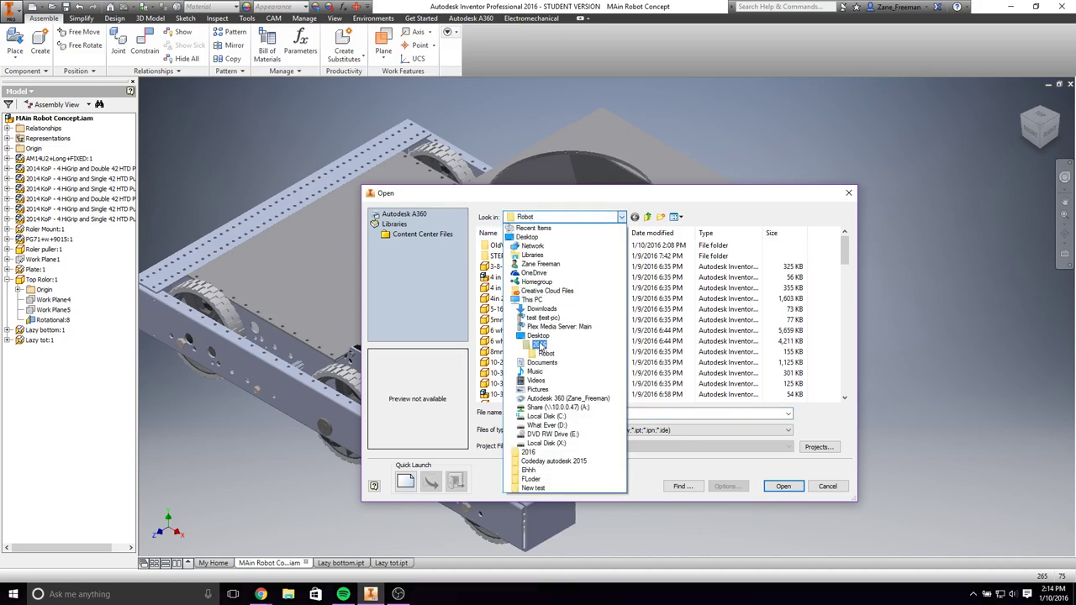
{"action": "left_click", "coordinate": [541, 346]}
{"action": "double_click", "coordinate": [534, 246]}
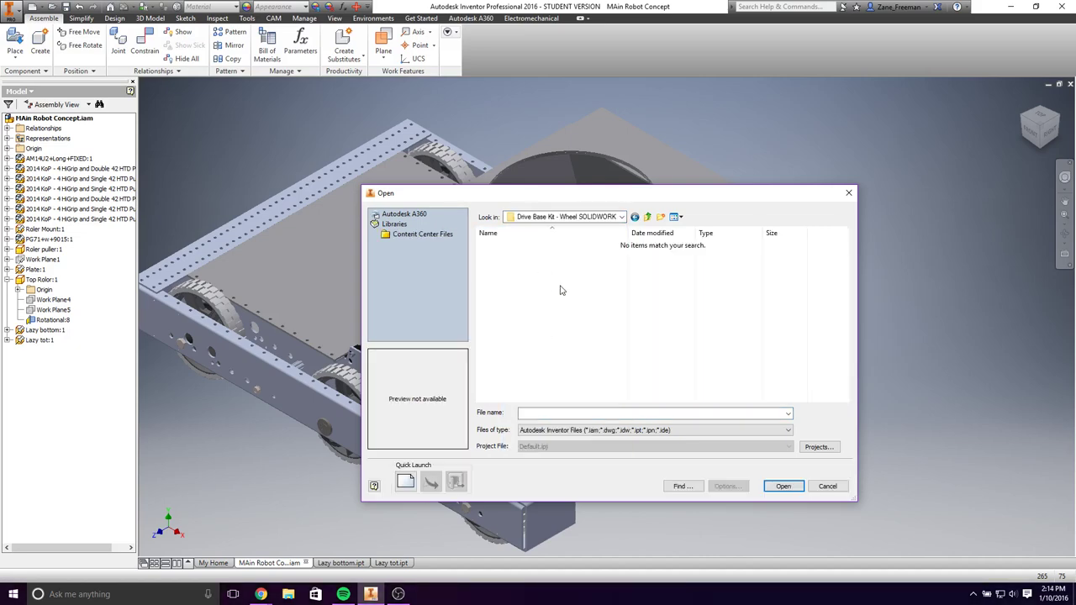
{"action": "left_click", "coordinate": [570, 433]}
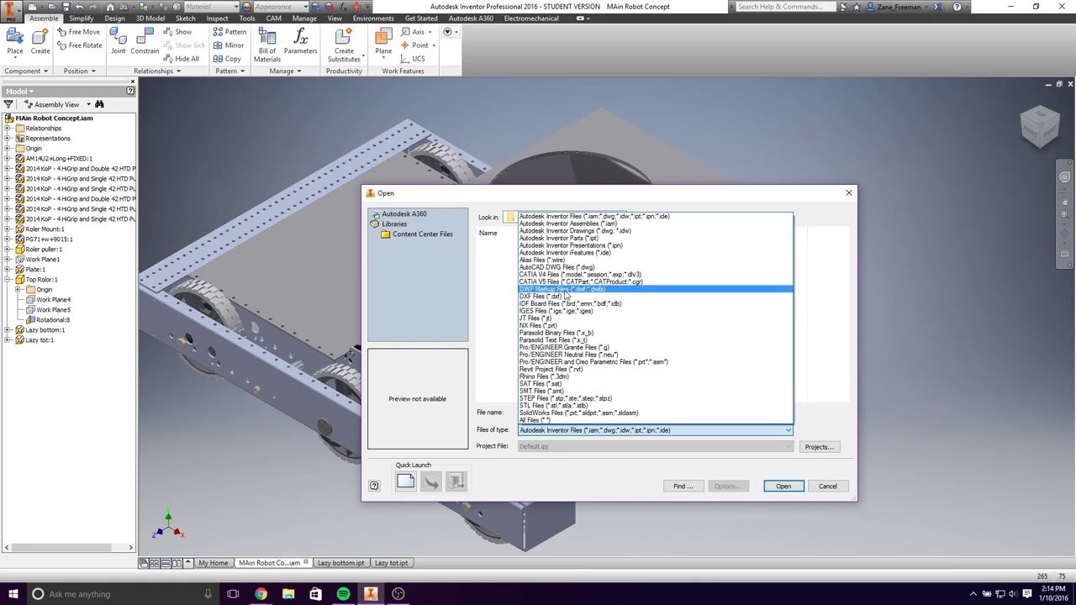
{"action": "left_click", "coordinate": [553, 413]}
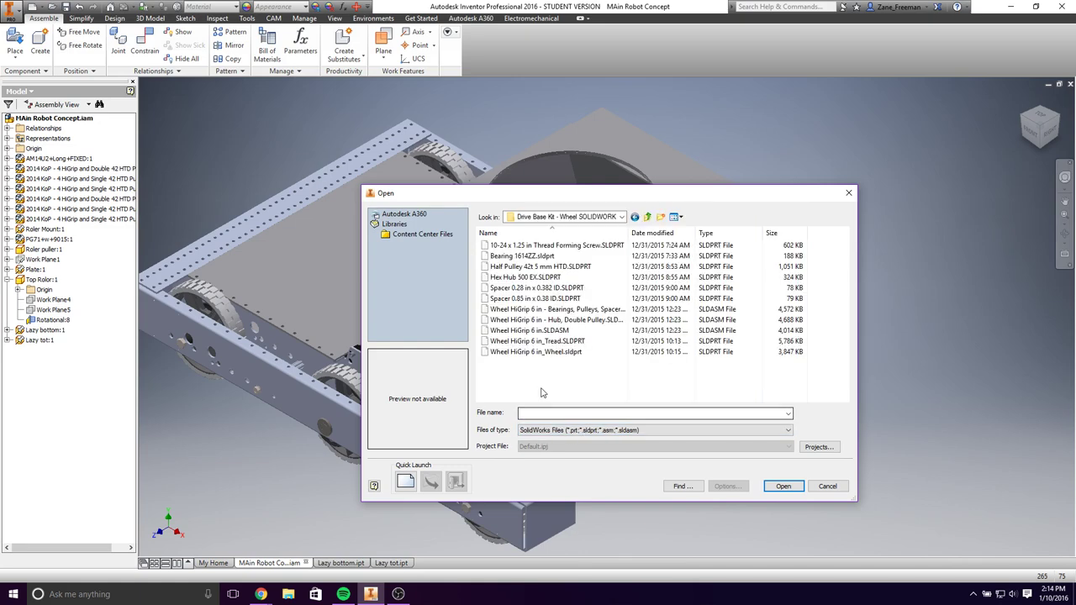
Step: Open all the folder's files, from the 10-24 x 1.25 in Thread Forming Screw to Wheel HiGrip 6 in_Wheel, and tile the document windows
{"action": "left_click", "coordinate": [540, 352]}
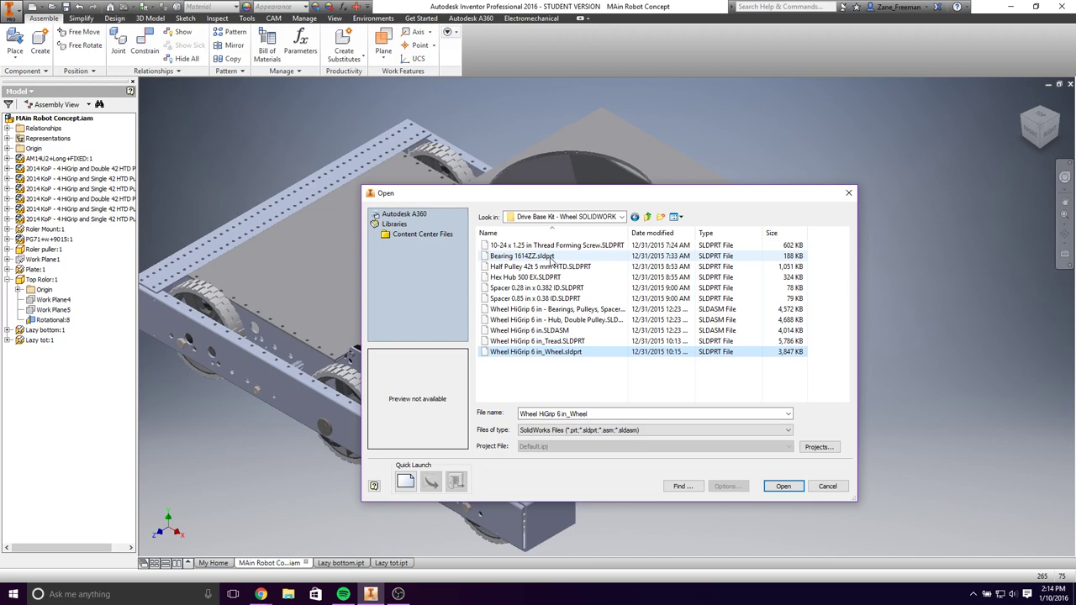
{"action": "left_click", "coordinate": [554, 245], "text": "shift"}
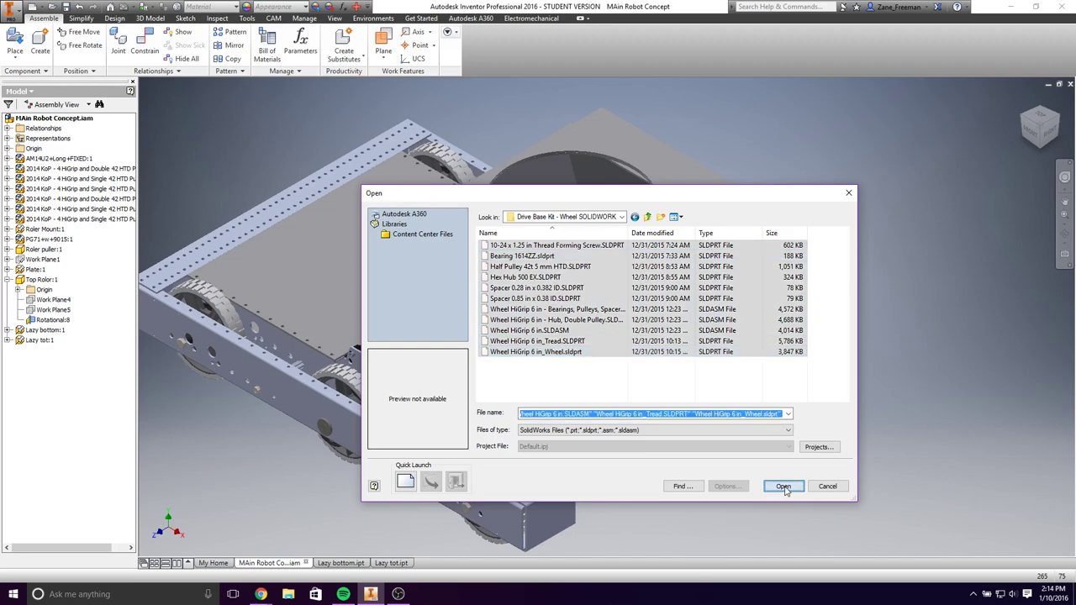
{"action": "left_click", "coordinate": [783, 486]}
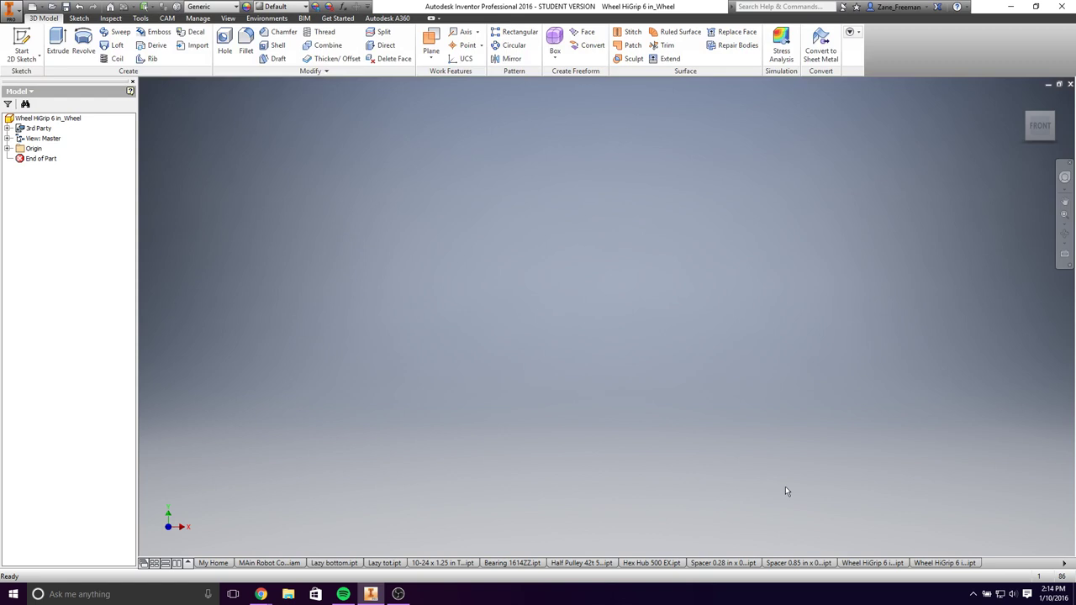
{"action": "left_click", "coordinate": [155, 564]}
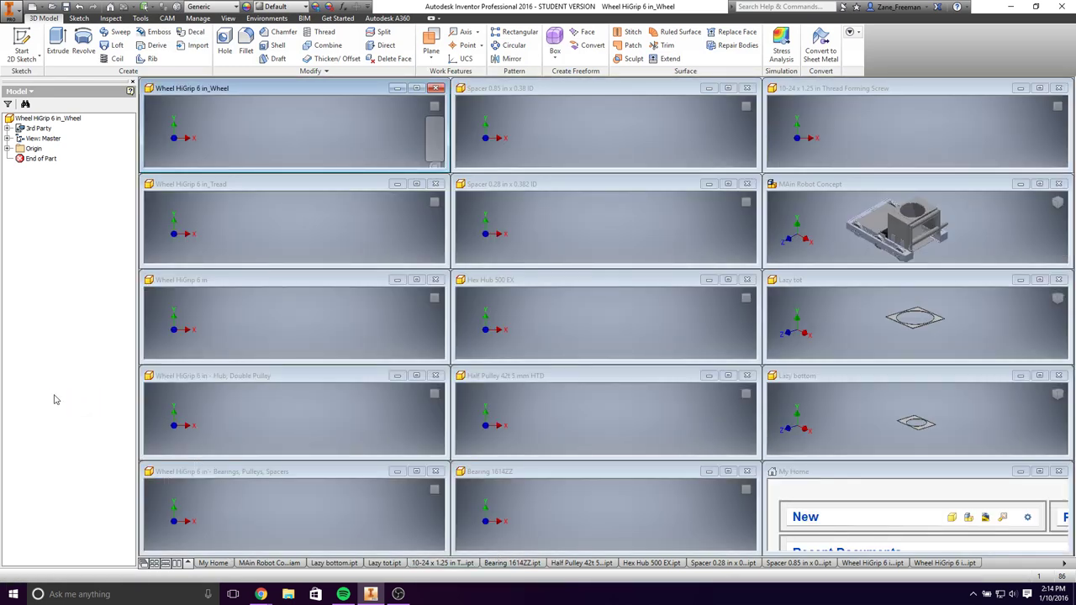
Step: Examine the imported wheel kit parts one by one in the tiled windows, from the thread forming screw to Wheel HiGrip 6 in_Wheel
{"action": "left_click", "coordinate": [872, 144]}
{"action": "left_click", "coordinate": [656, 152]}
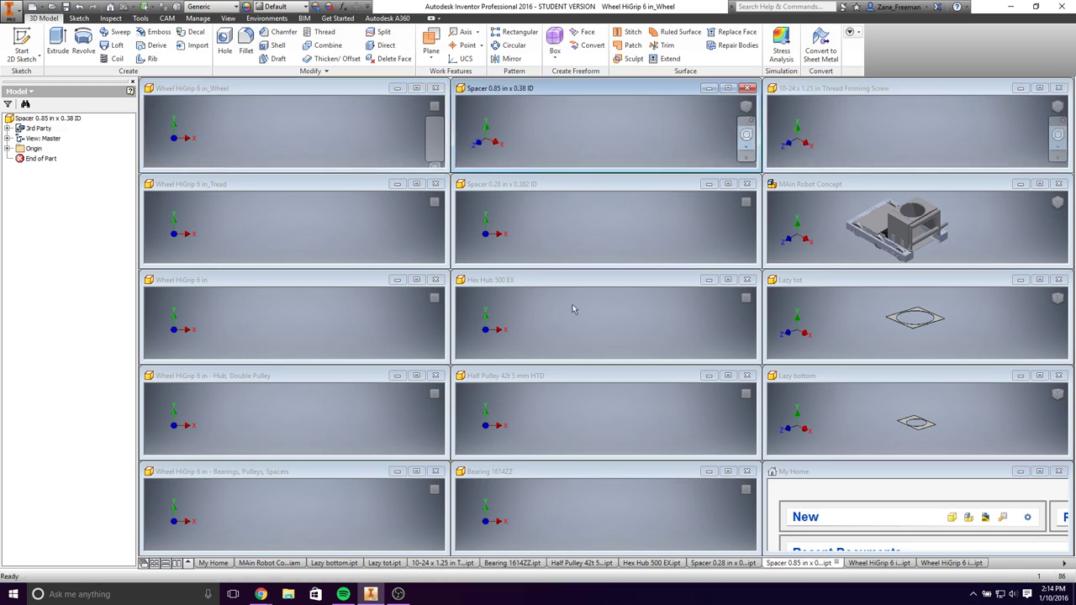
{"action": "key", "text": "ctrl+Tab"}
{"action": "key", "text": "ctrl+Tab"}
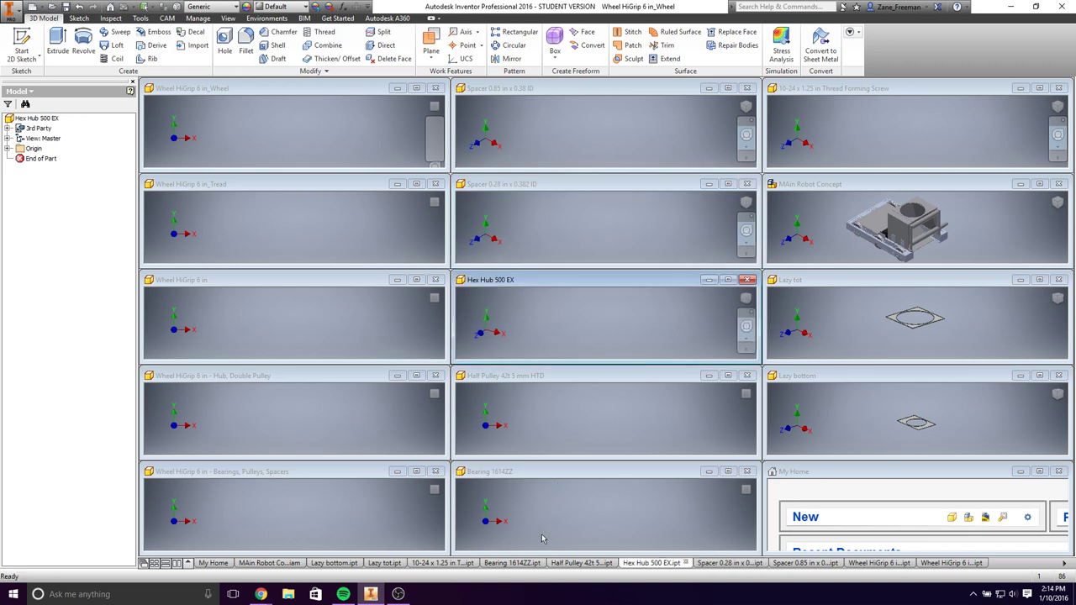
{"action": "key", "text": "ctrl+Tab"}
{"action": "key", "text": "ctrl+Tab"}
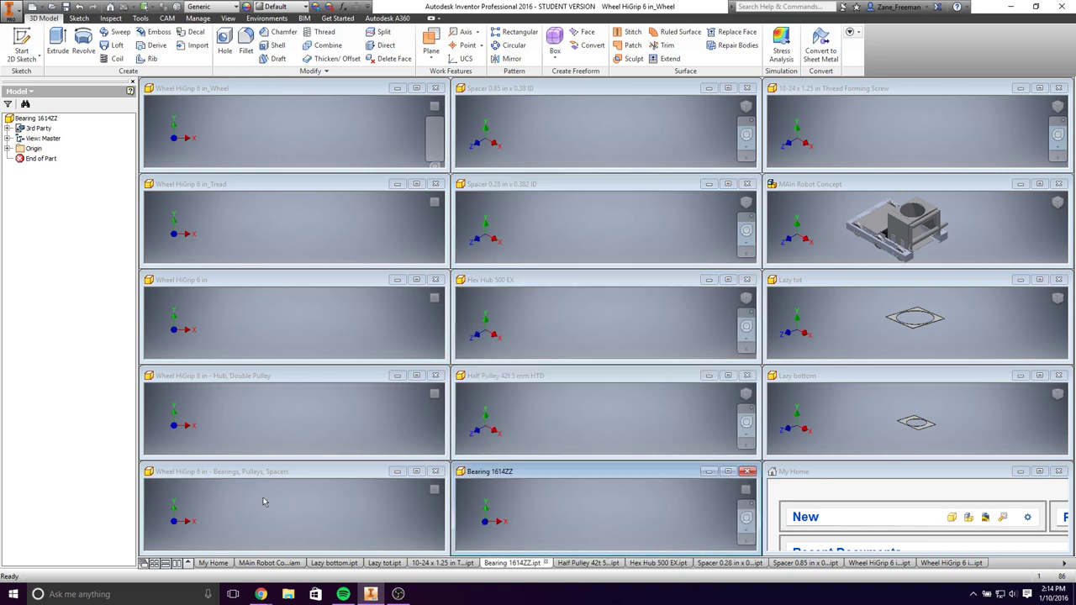
{"action": "key", "text": "ctrl+Tab"}
{"action": "key", "text": "ctrl+Tab"}
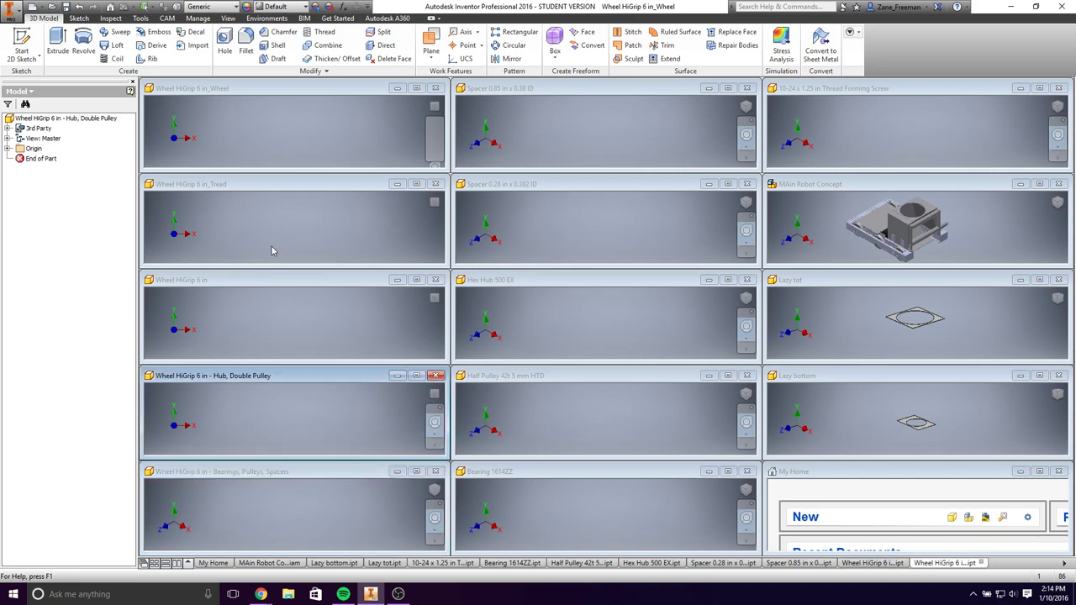
{"action": "key", "text": "ctrl+Tab"}
{"action": "key", "text": "ctrl+Tab"}
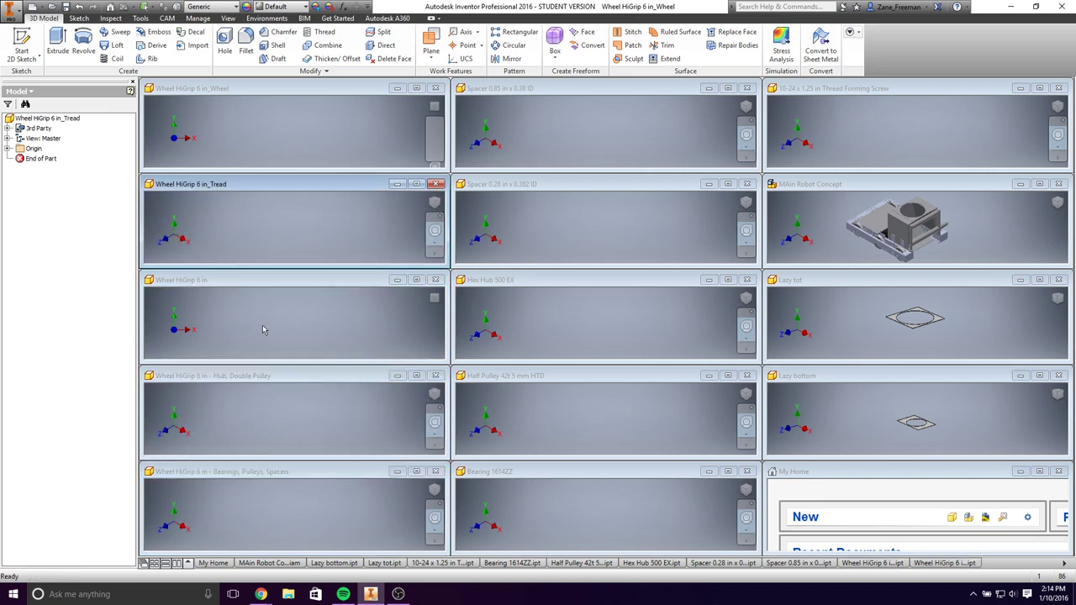
{"action": "left_click", "coordinate": [269, 329]}
{"action": "left_click", "coordinate": [287, 135]}
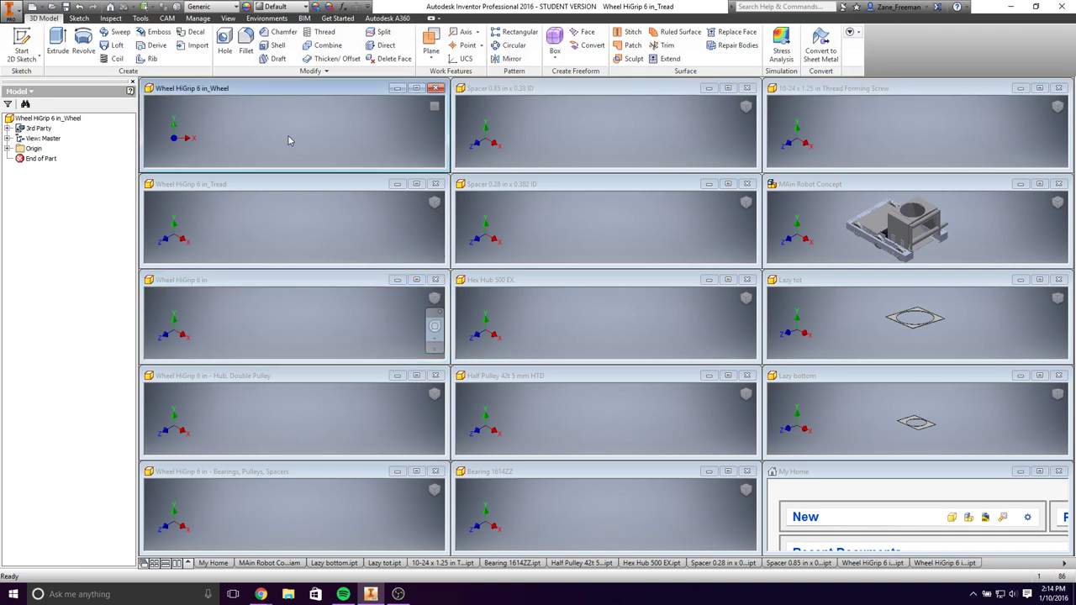
Step: Close the imported bearing, wheel, spacer, hub and pulley documents without saving, and maximize the MAin Robot Concept assembly
{"action": "left_click", "coordinate": [746, 471]}
{"action": "left_click", "coordinate": [505, 319]}
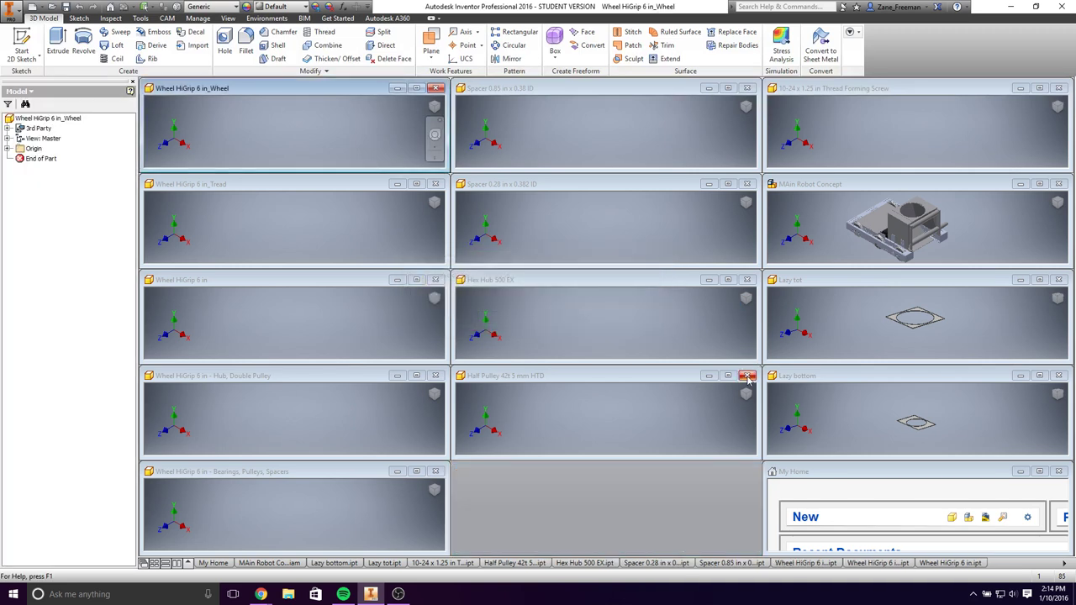
{"action": "left_click", "coordinate": [435, 472]}
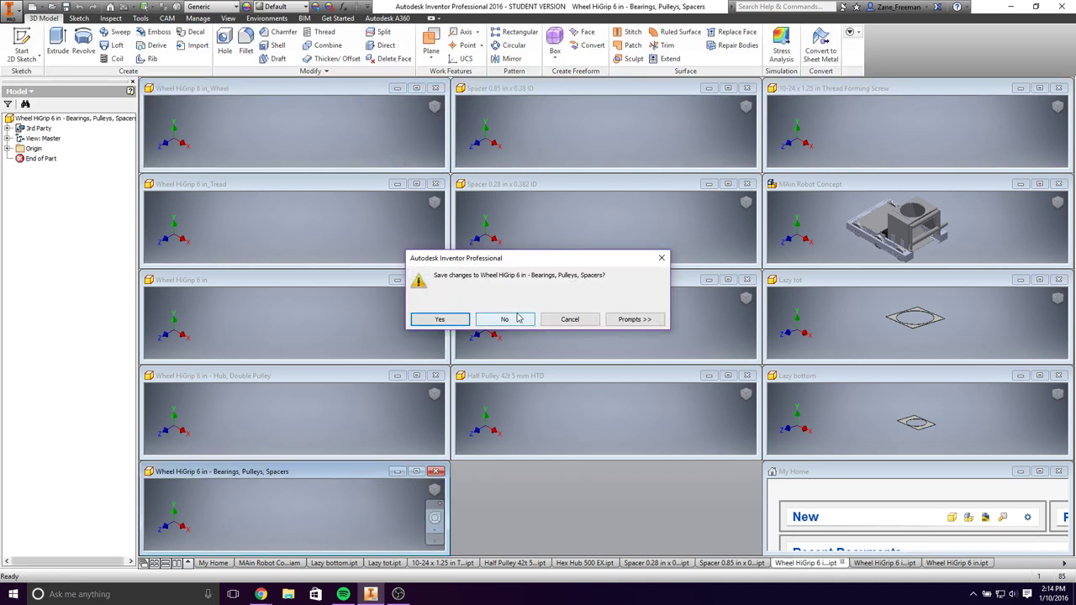
{"action": "left_click", "coordinate": [505, 320]}
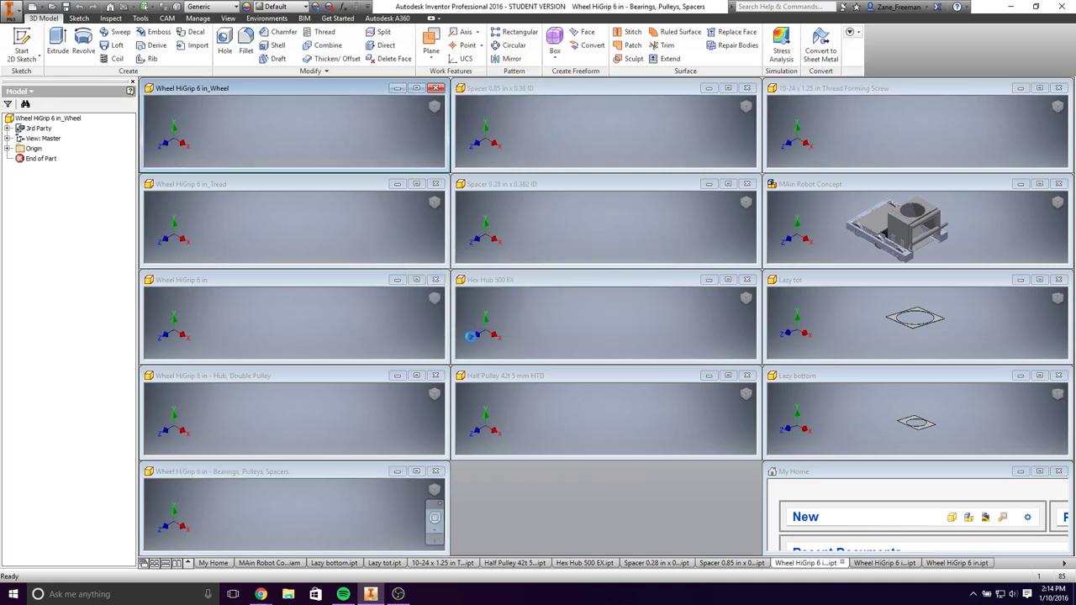
{"action": "left_click", "coordinate": [439, 278]}
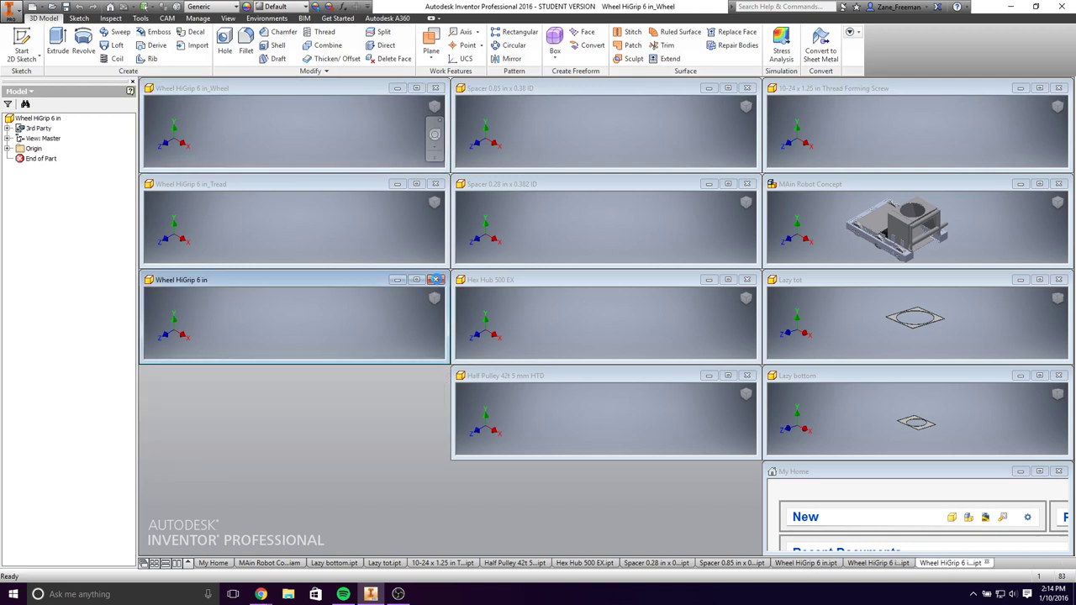
{"action": "left_click", "coordinate": [434, 186]}
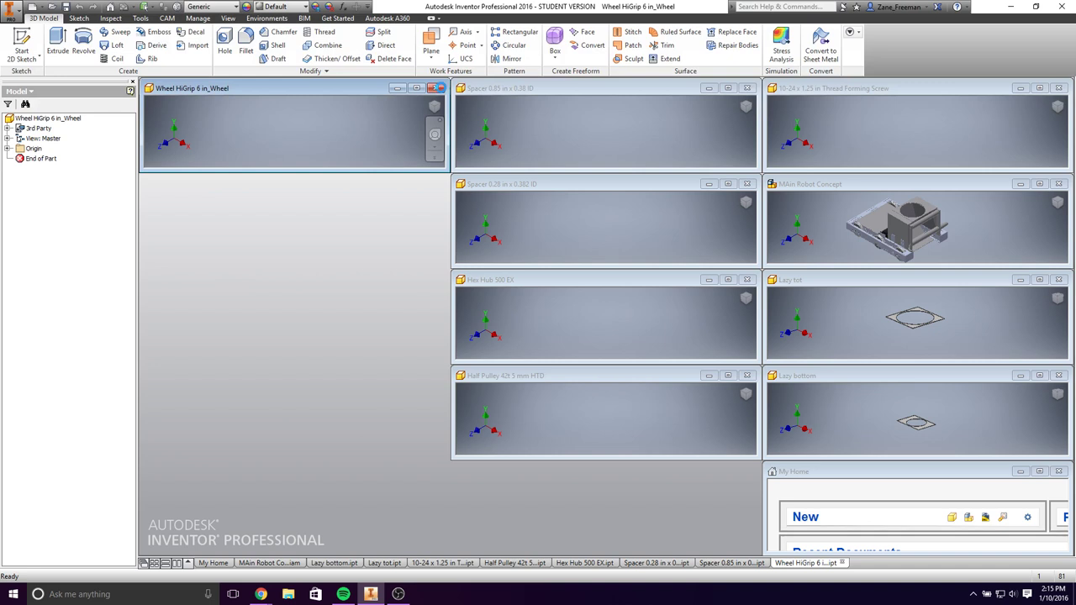
{"action": "left_click", "coordinate": [439, 88]}
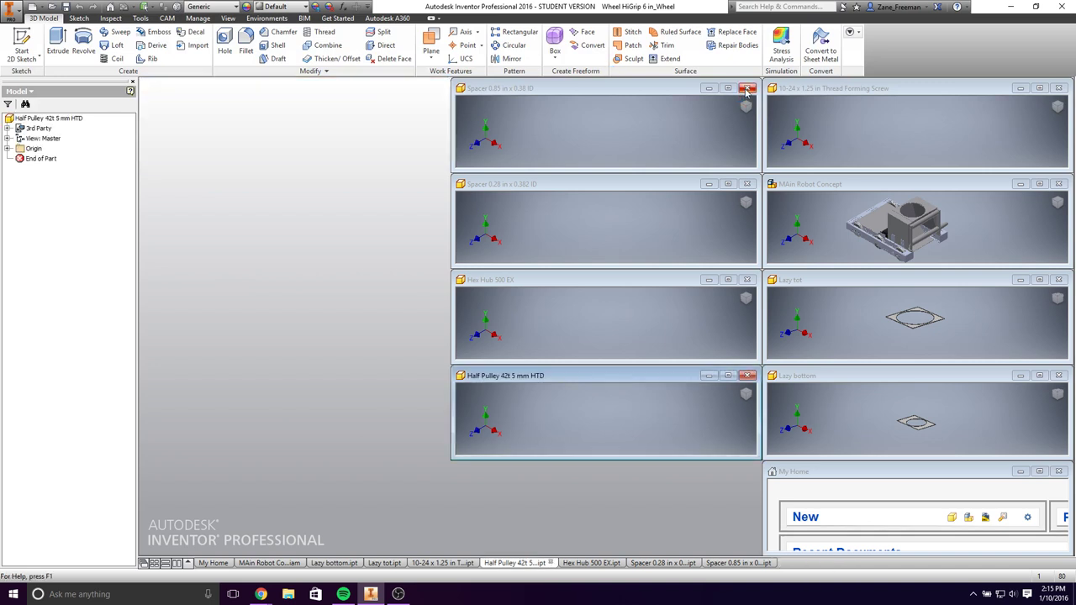
{"action": "left_click", "coordinate": [746, 184]}
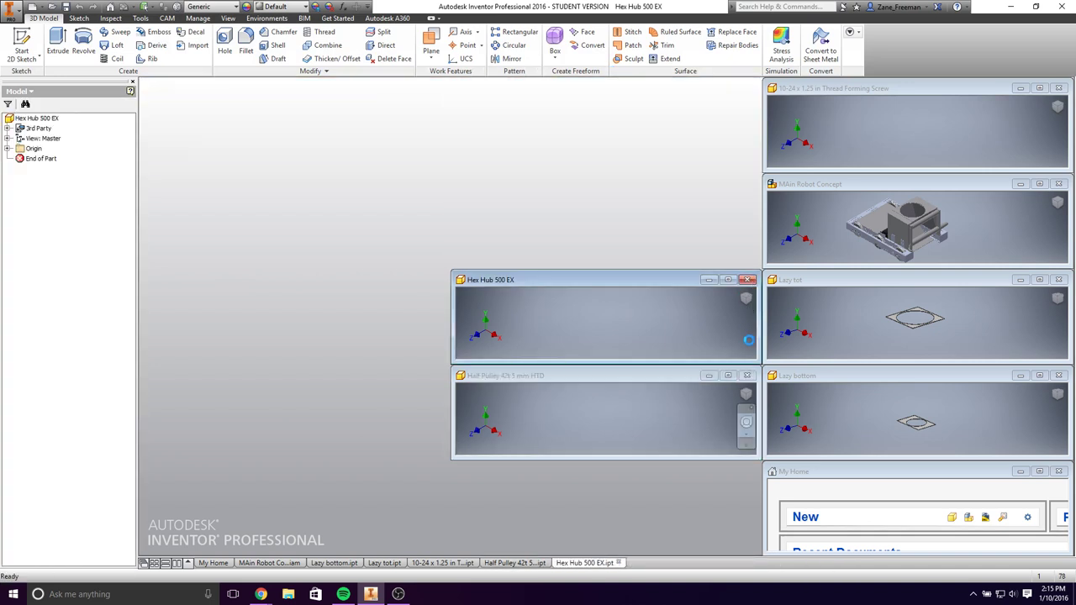
{"action": "left_click", "coordinate": [747, 375]}
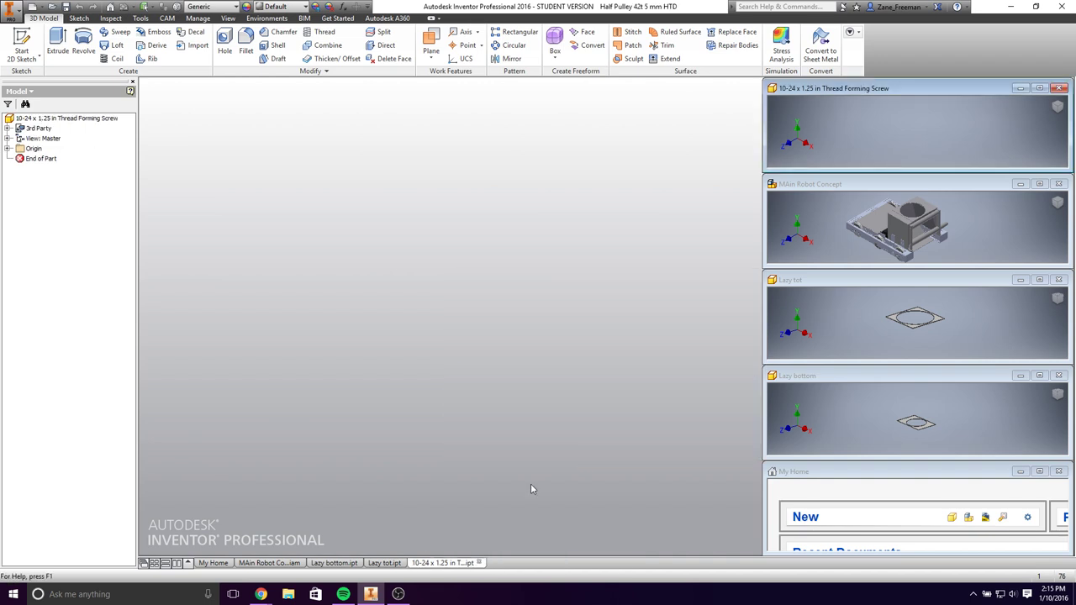
{"action": "double_click", "coordinate": [937, 184]}
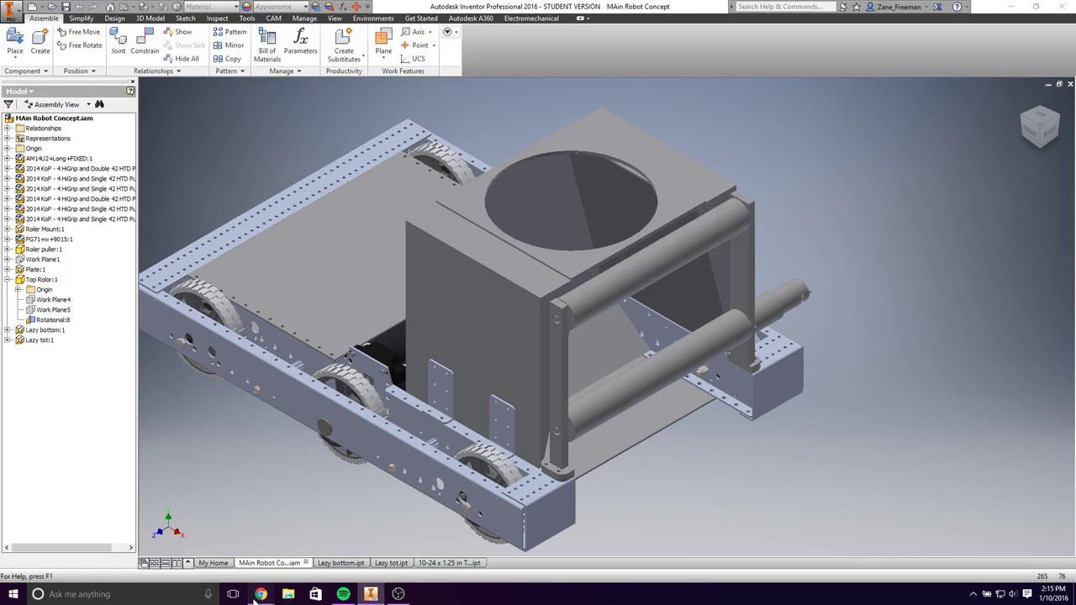
Step: Switch to Chrome and go back from the SolidWorks download page to AndyMark's AM14U3 chassis page
{"action": "mouse_move", "coordinate": [260, 594]}
{"action": "left_click", "coordinate": [292, 545]}
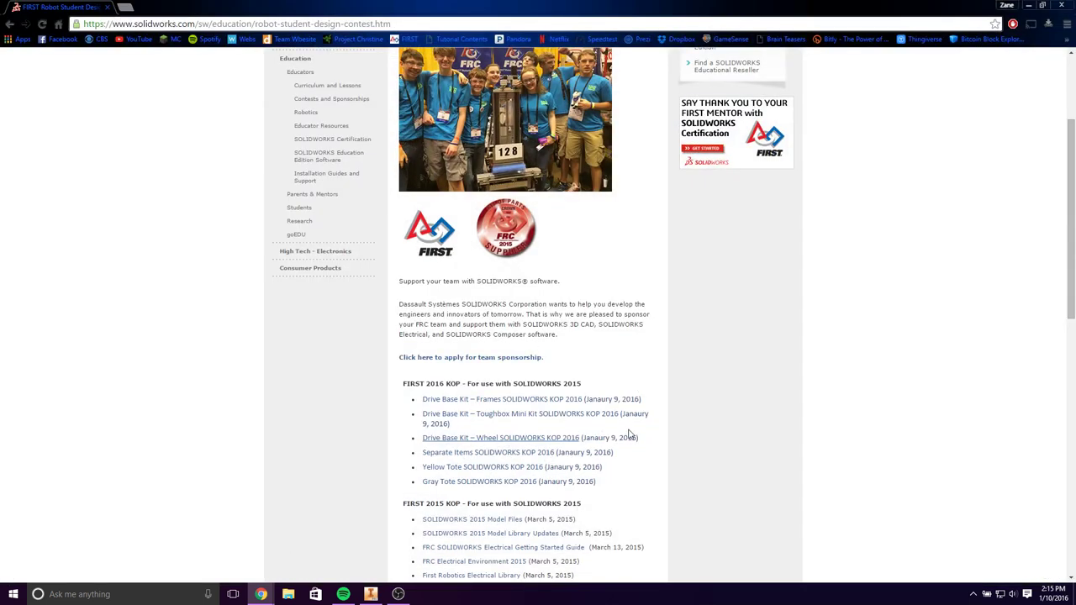
{"action": "scroll", "coordinate": [629, 434], "scroll_direction": "down", "scroll_amount": 2}
{"action": "scroll", "coordinate": [631, 433], "scroll_direction": "up", "scroll_amount": 2}
{"action": "key", "text": "alt+Left"}
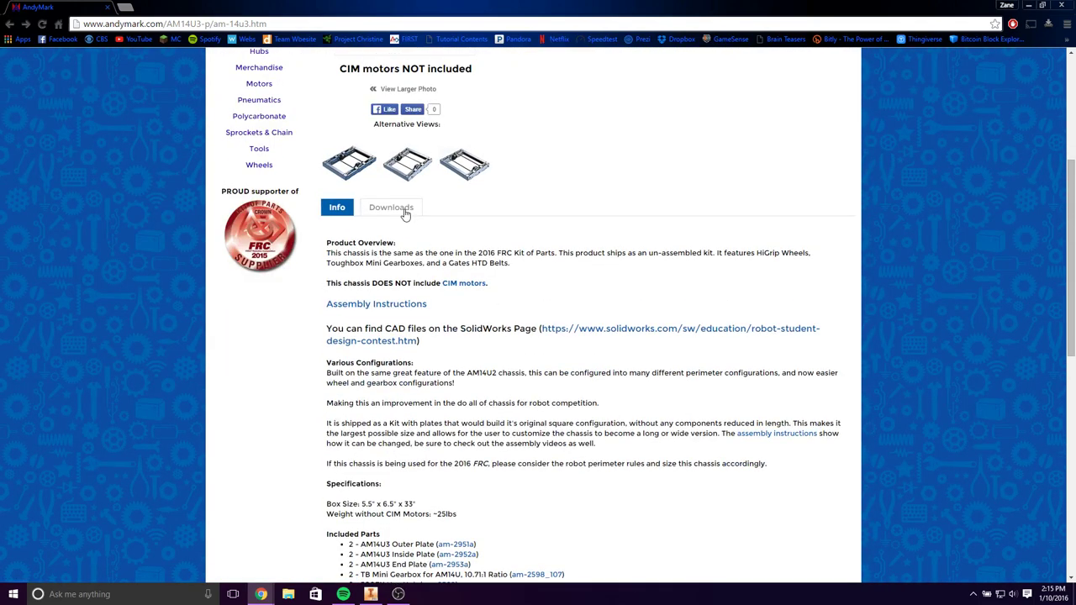
Step: Download the AM14U3 chassis's Wide CAD STEP file from the product's downloads and minimize the browser
{"action": "left_click", "coordinate": [405, 211]}
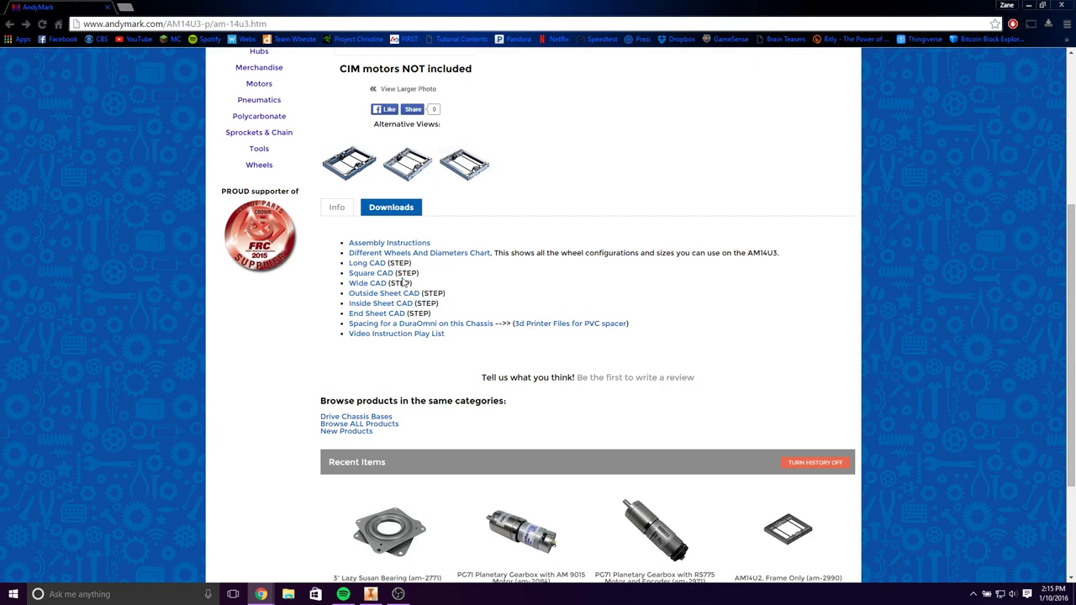
{"action": "left_click", "coordinate": [377, 285]}
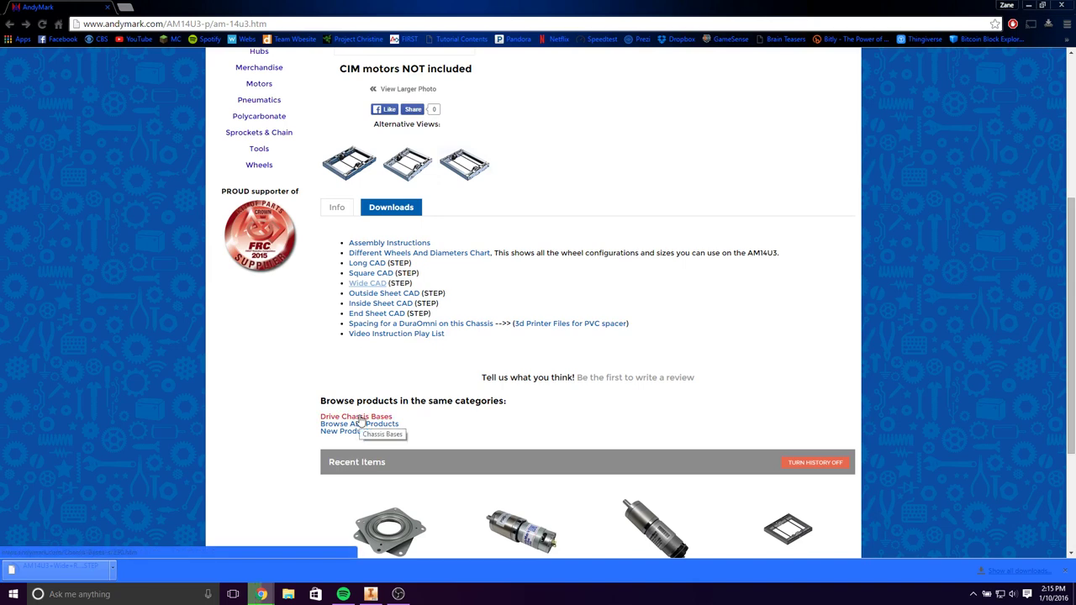
{"action": "left_click", "coordinate": [82, 568]}
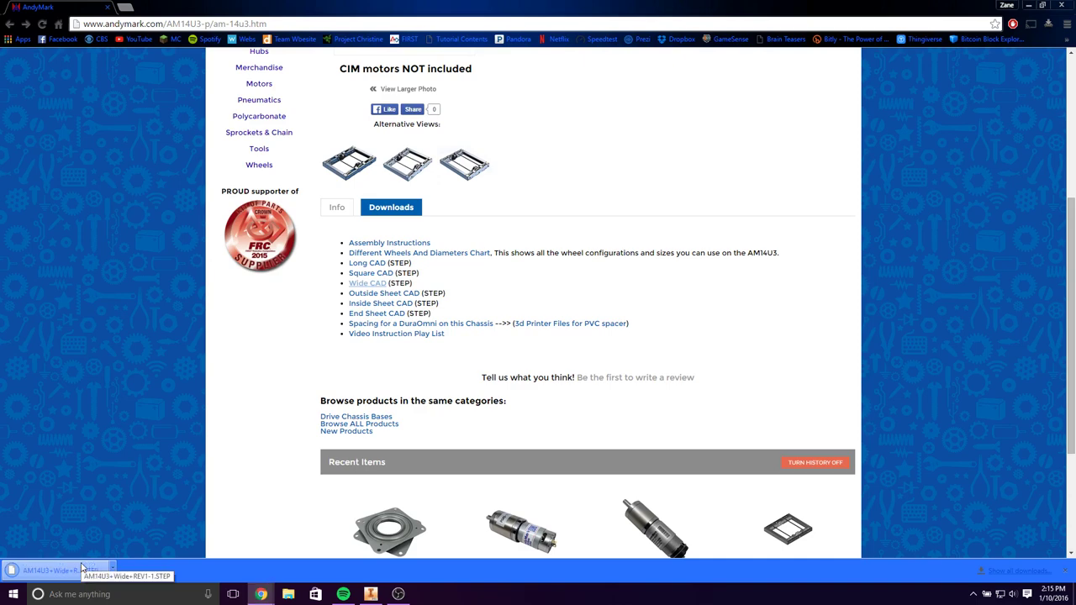
{"action": "left_click", "coordinate": [1030, 8]}
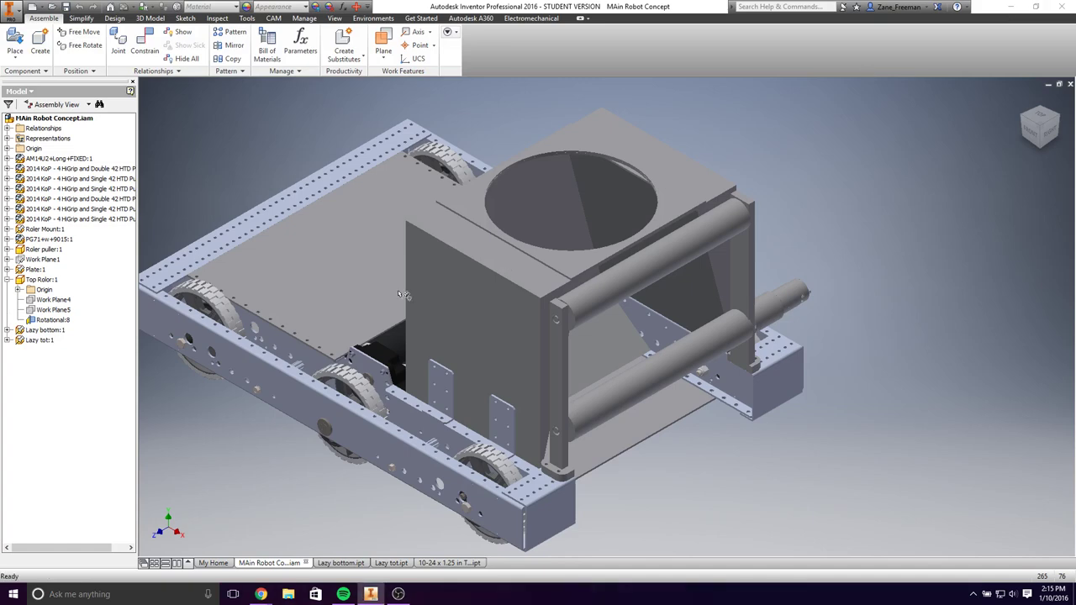
Step: Open File Explorer and copy AM14U3+Wide+REV1-1.STEP from the Downloads folder
{"action": "left_click", "coordinate": [288, 594]}
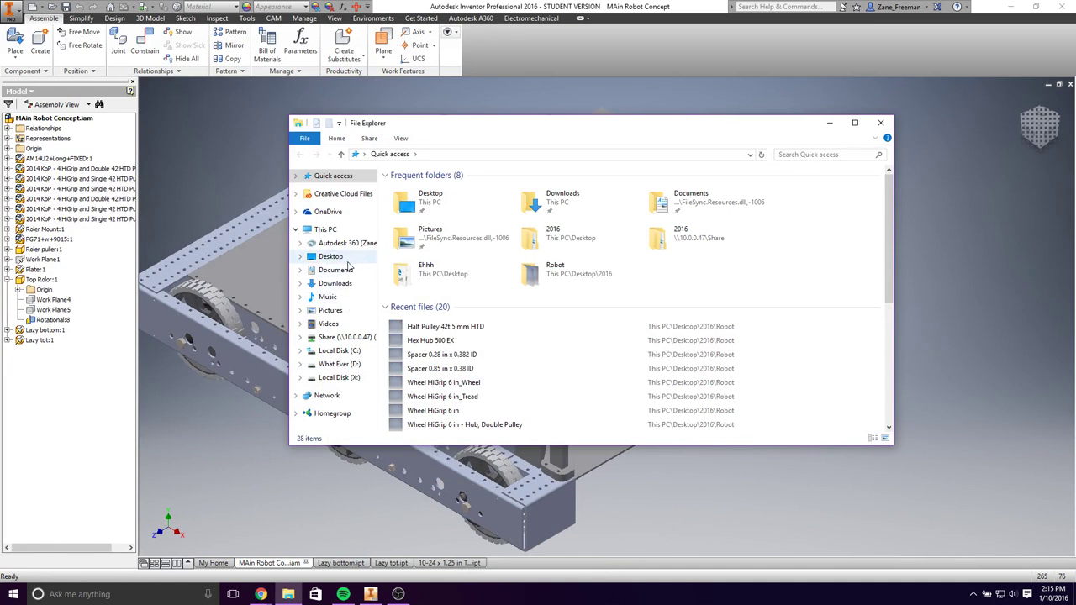
{"action": "left_click", "coordinate": [340, 257]}
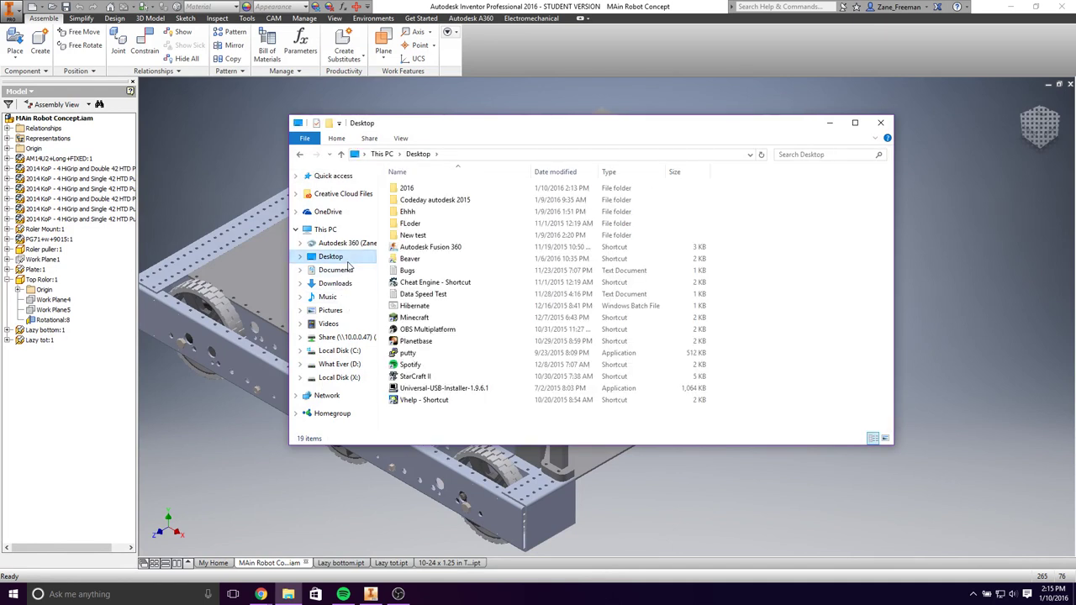
{"action": "left_click", "coordinate": [336, 284]}
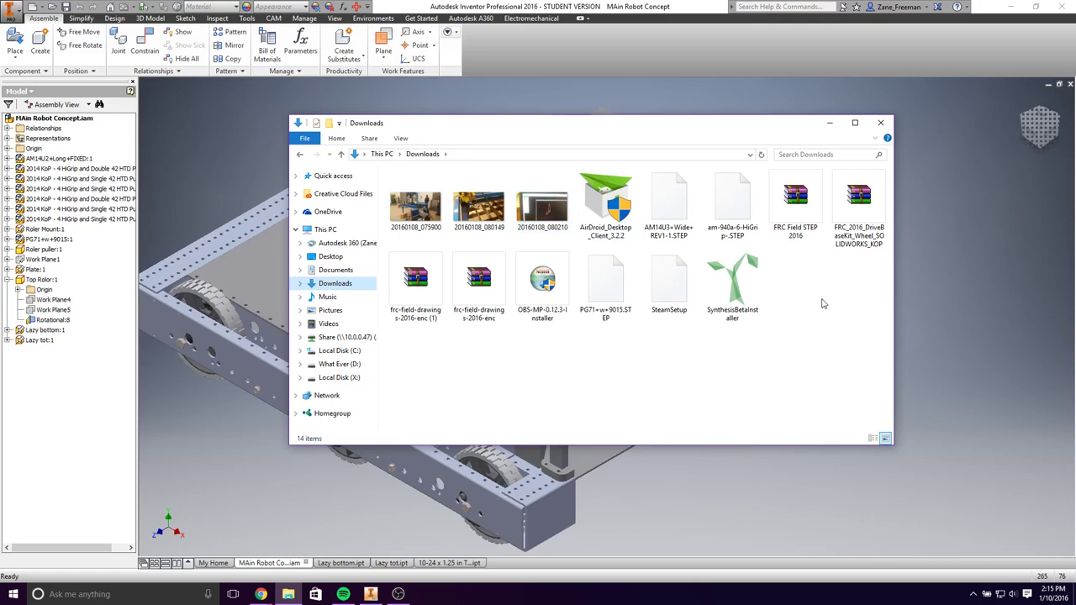
{"action": "left_click", "coordinate": [677, 206]}
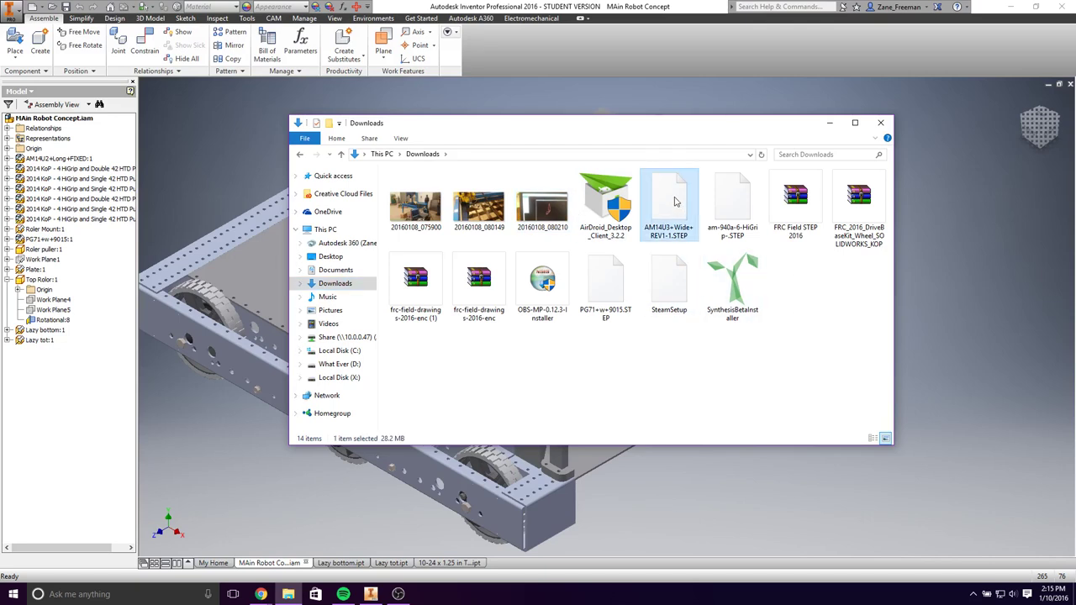
{"action": "right_click", "coordinate": [678, 200]}
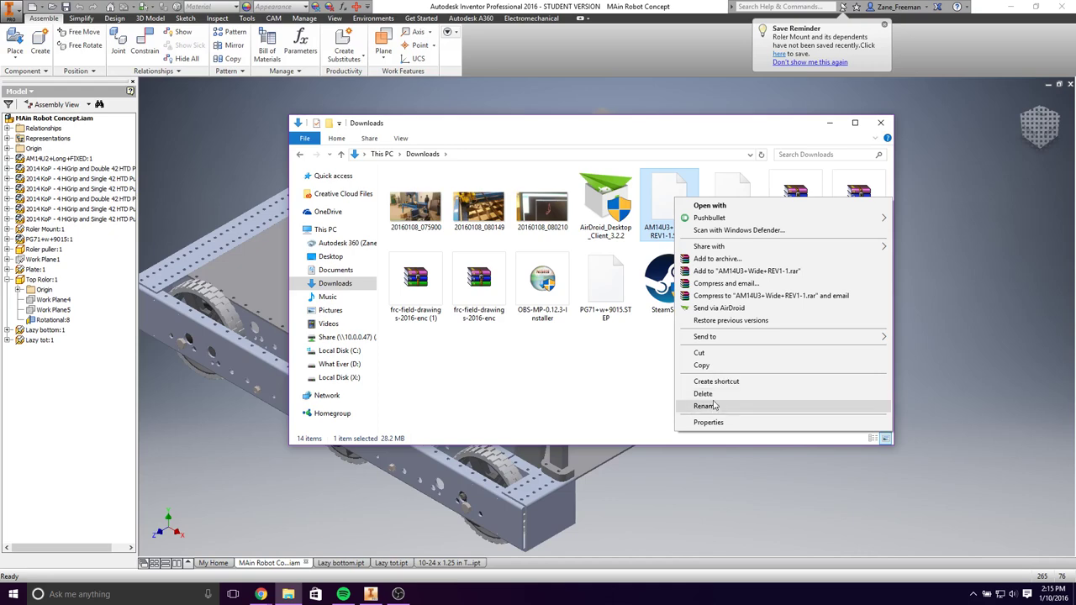
{"action": "left_click", "coordinate": [718, 365]}
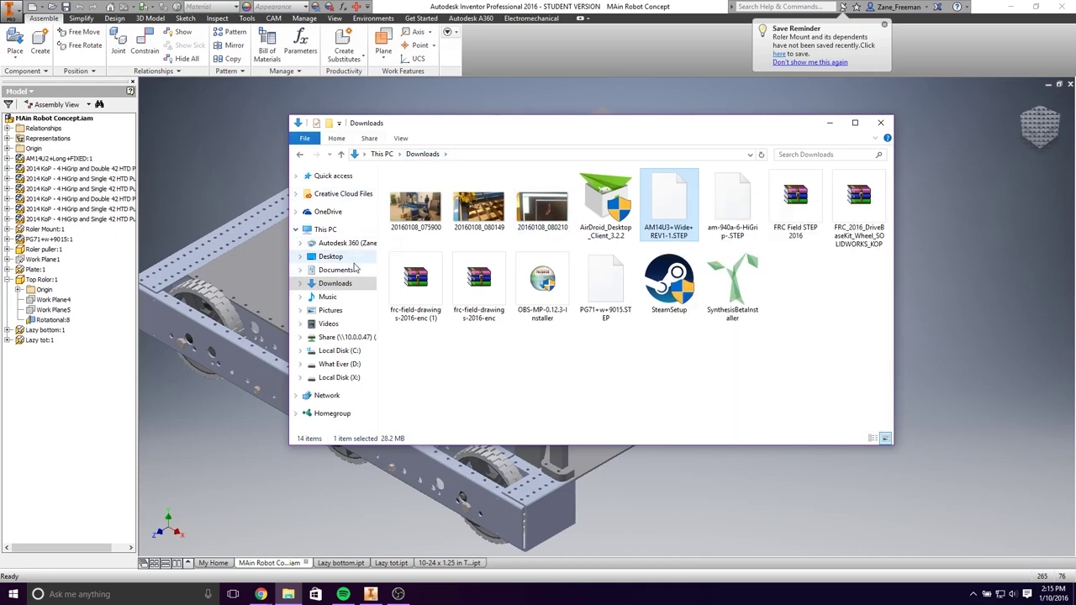
Step: Delete all files in the Drive Base Kit - Wheel SOLIDWORKS KoP 2016 folder inside the desktop's 2016 folder
{"action": "left_click", "coordinate": [330, 257]}
{"action": "double_click", "coordinate": [445, 188]}
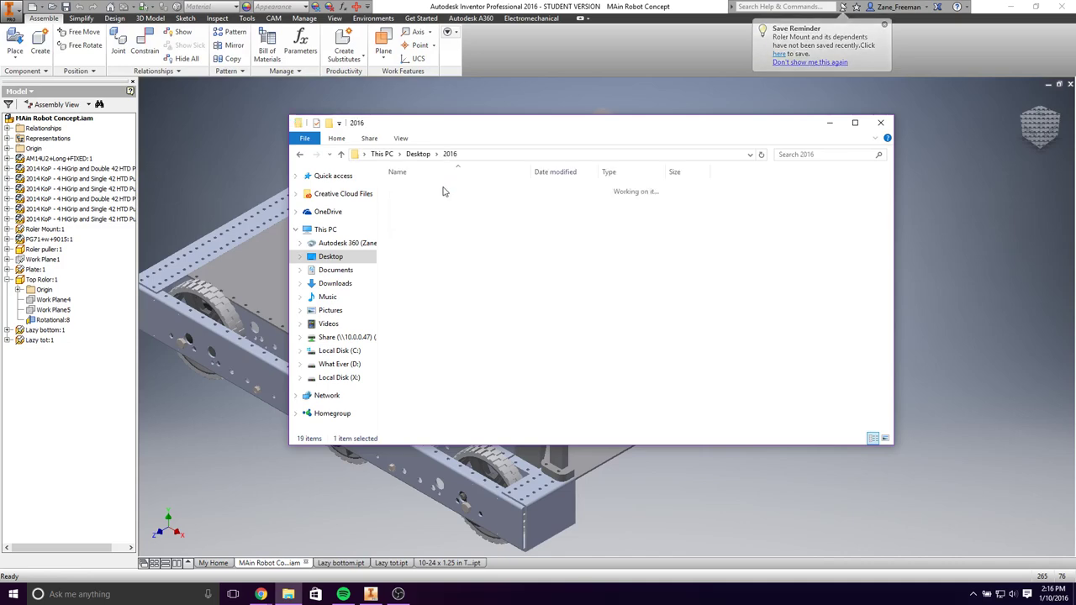
{"action": "left_click", "coordinate": [464, 189]}
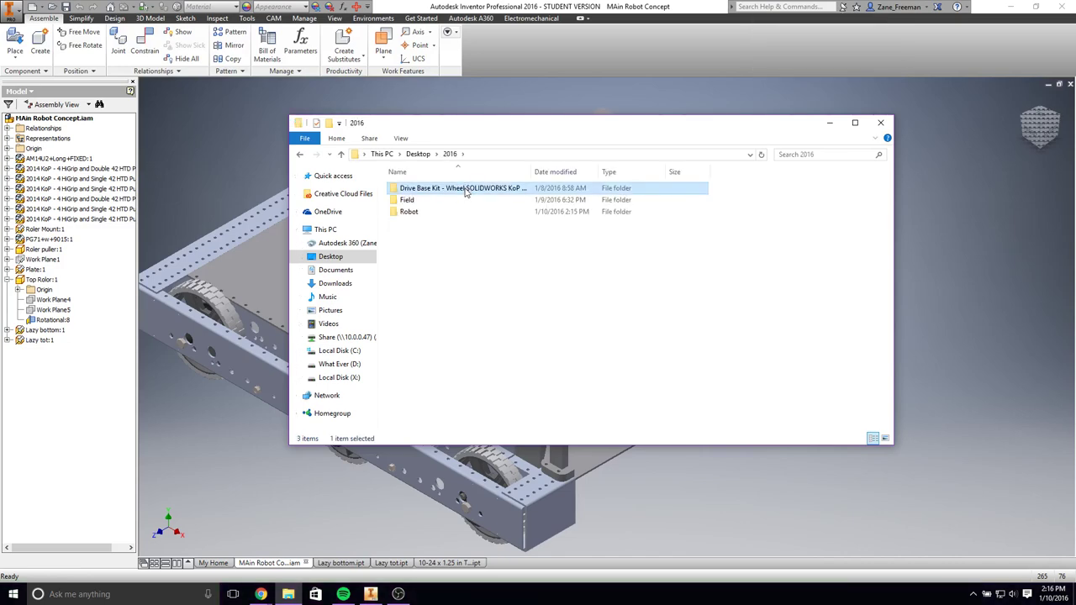
{"action": "double_click", "coordinate": [465, 189]}
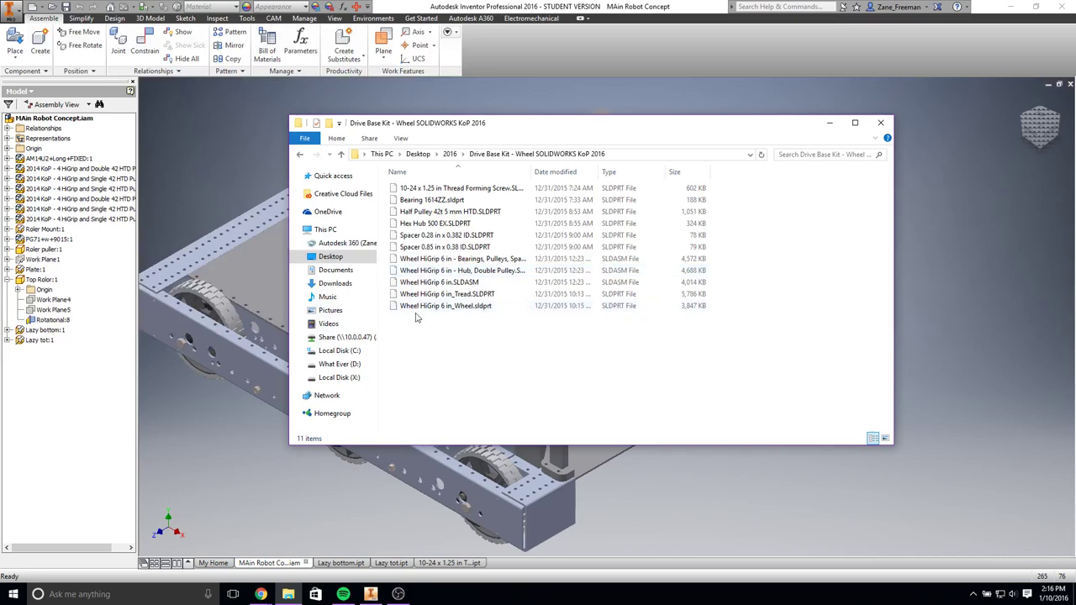
{"action": "left_click_drag", "start_coordinate": [418, 330], "coordinate": [449, 192]}
{"action": "key", "text": "Delete"}
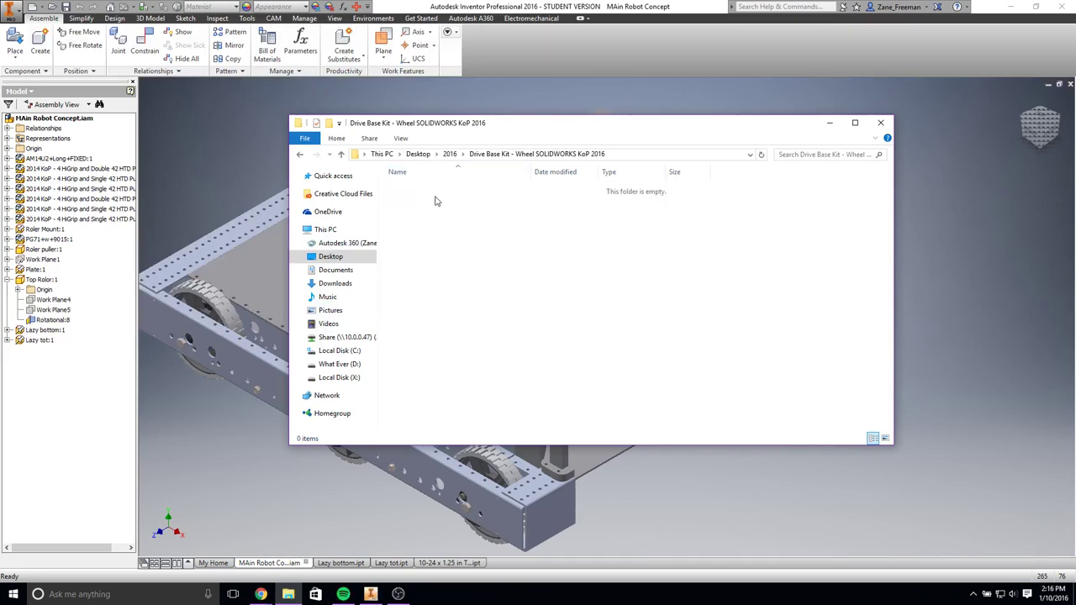
Step: Try to rename the Drive Base Kit - Wheel SOLIDWORKS KoP 2016 folder inside the 2016 folder as am14u3
{"action": "key", "text": "BackSpace"}
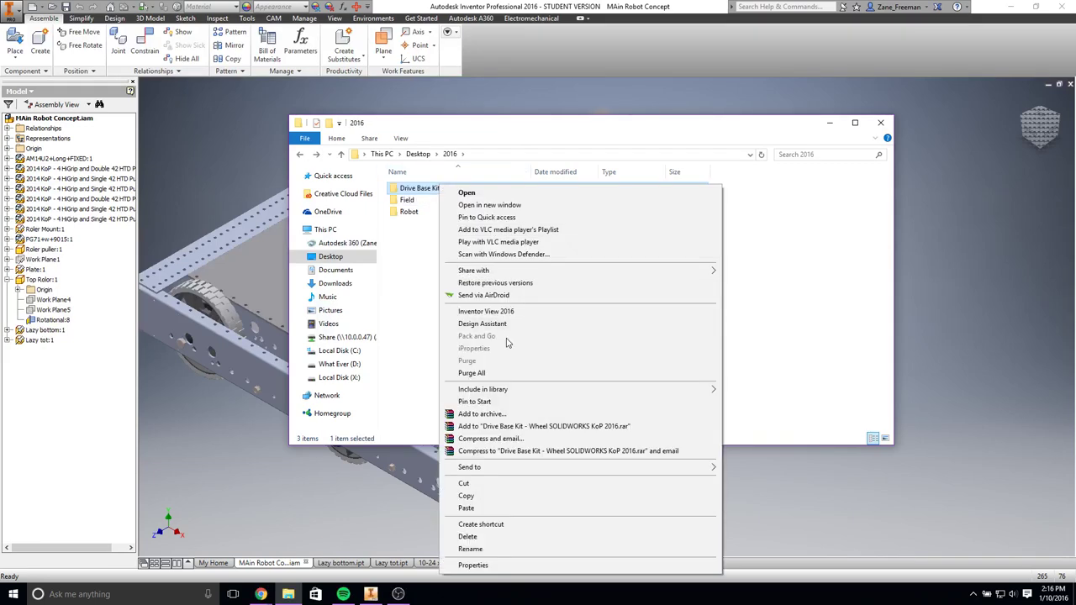
{"action": "left_click", "coordinate": [470, 549]}
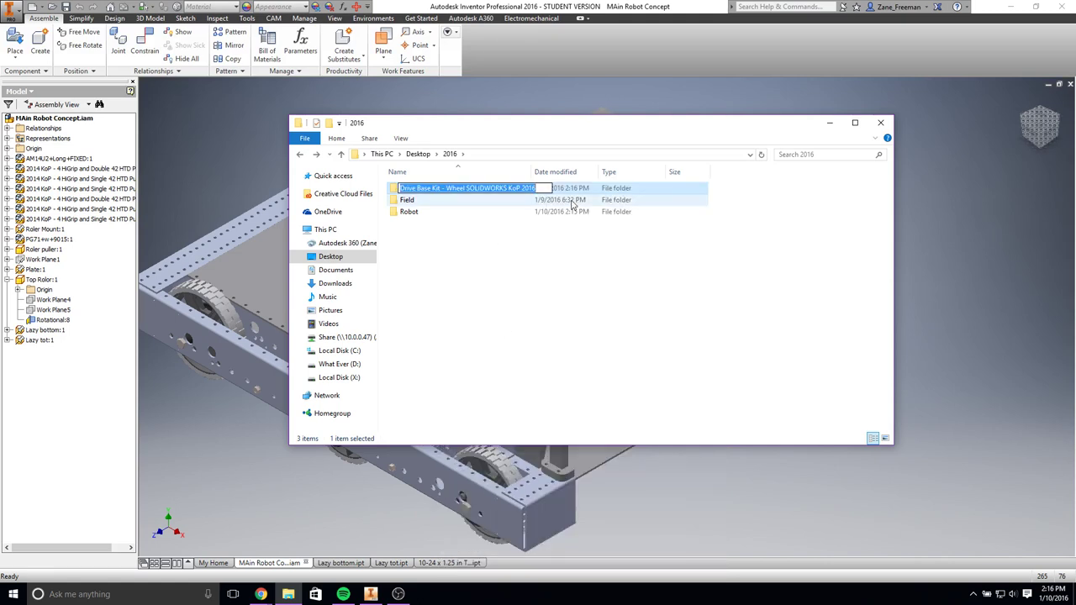
{"action": "type", "text": "14u3"}
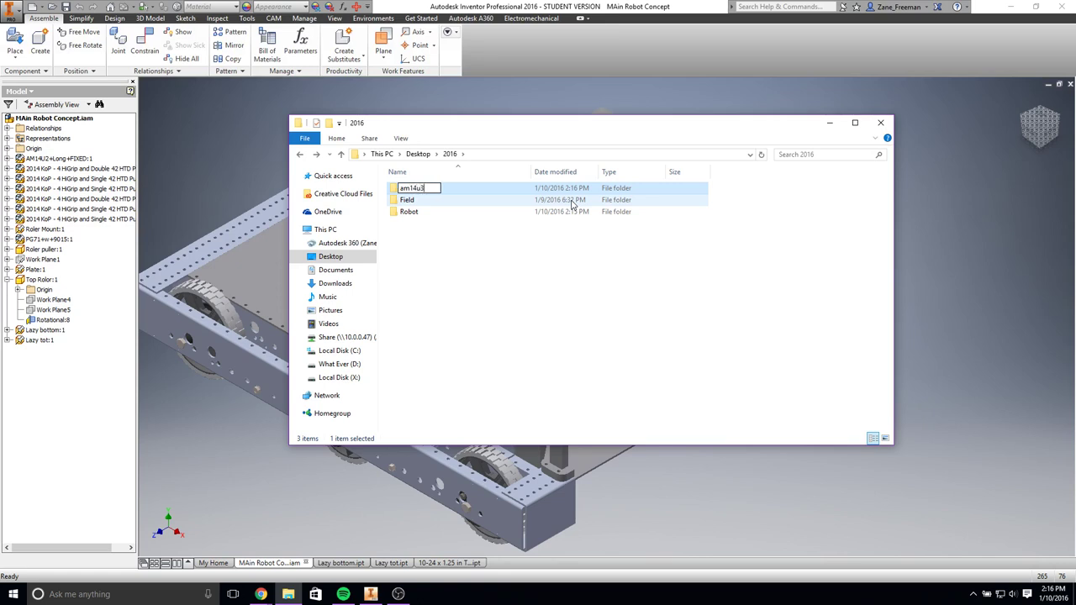
{"action": "key", "text": "Return"}
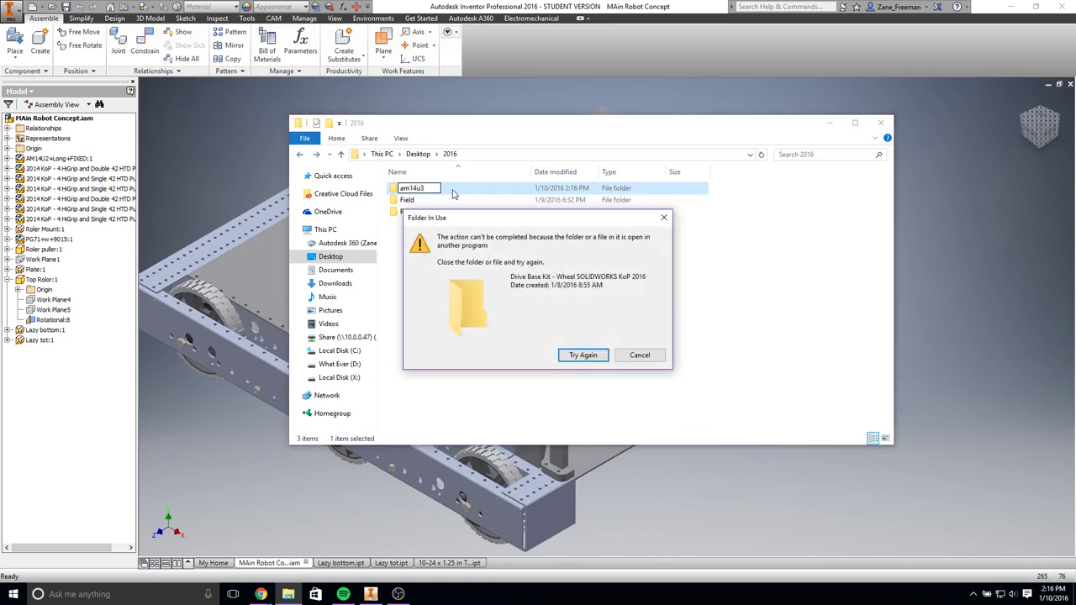
{"action": "left_click", "coordinate": [583, 356]}
{"action": "left_click", "coordinate": [586, 359]}
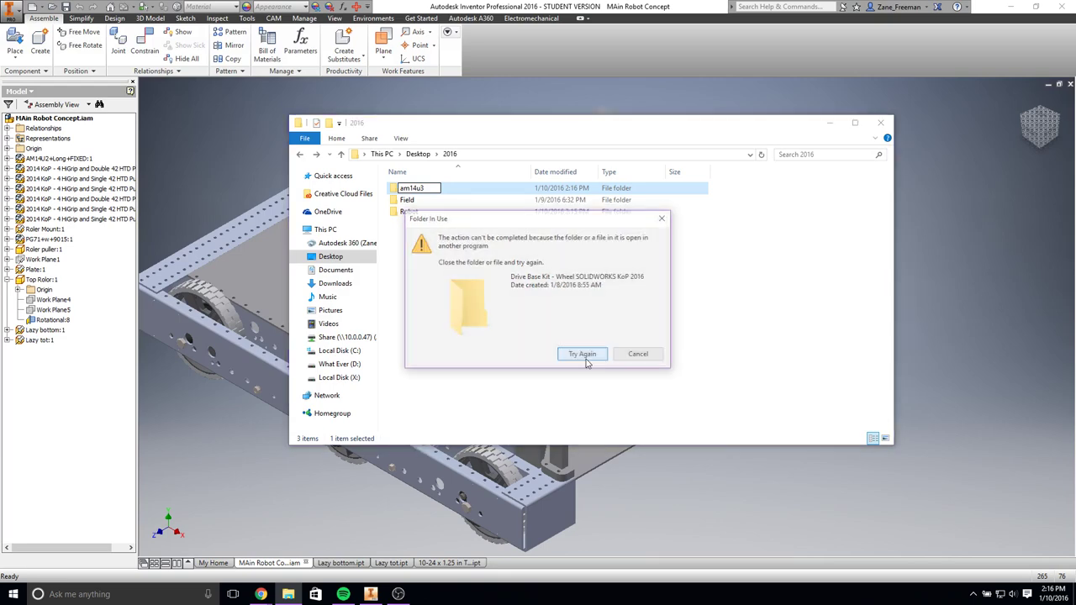
{"action": "left_click", "coordinate": [639, 356]}
Step: Try to delete the empty Drive Base Kit - Wheel SOLIDWORKS KoP 2016 folder from the 2016 folder
{"action": "right_click", "coordinate": [451, 187]}
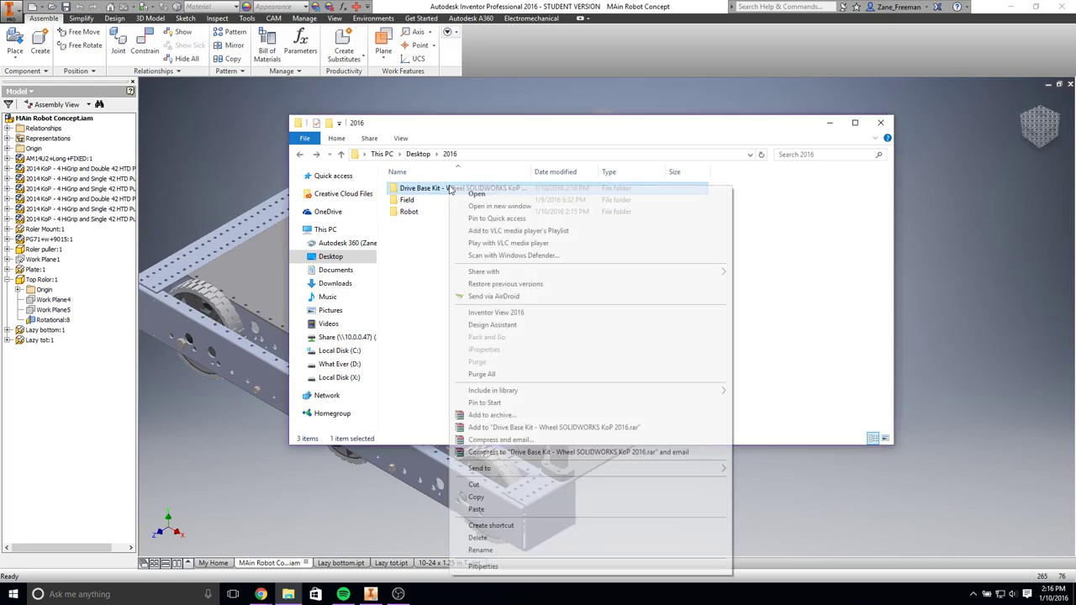
{"action": "left_click", "coordinate": [481, 538]}
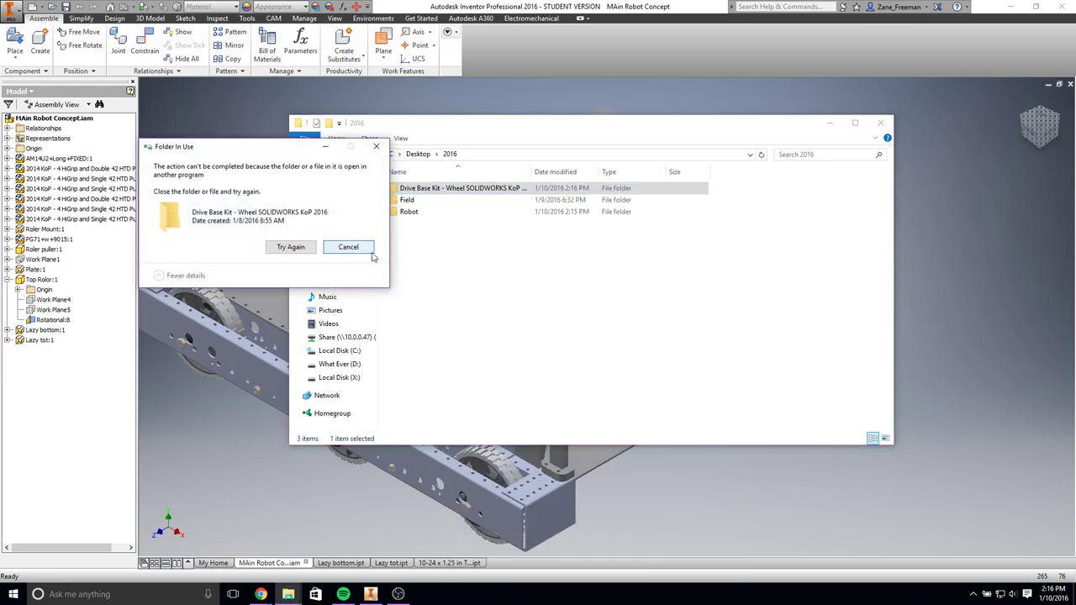
{"action": "left_click", "coordinate": [290, 248]}
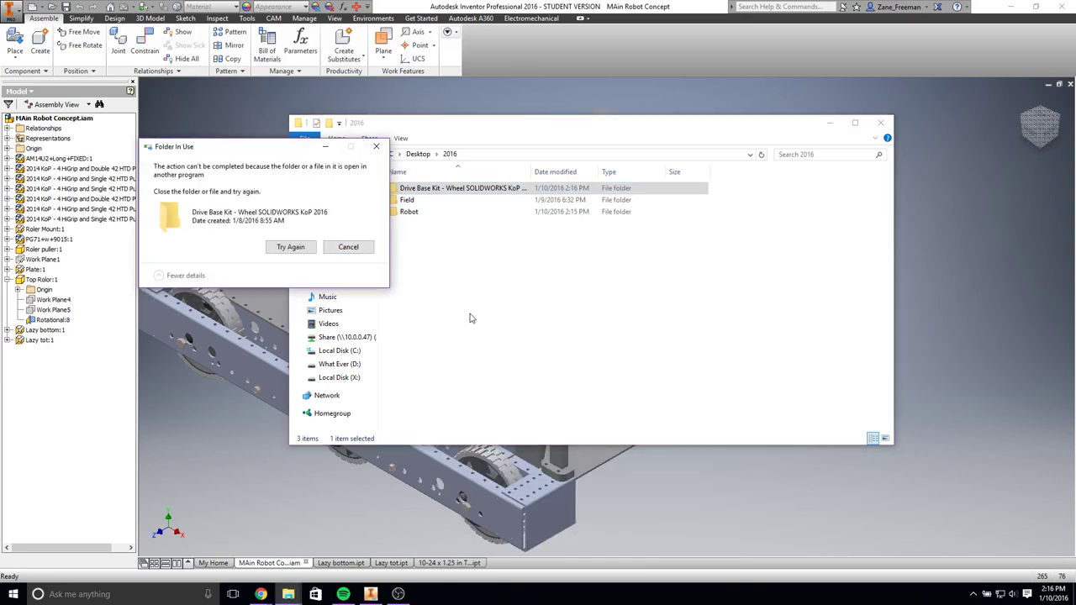
{"action": "left_click", "coordinate": [345, 246]}
{"action": "right_click", "coordinate": [441, 313]}
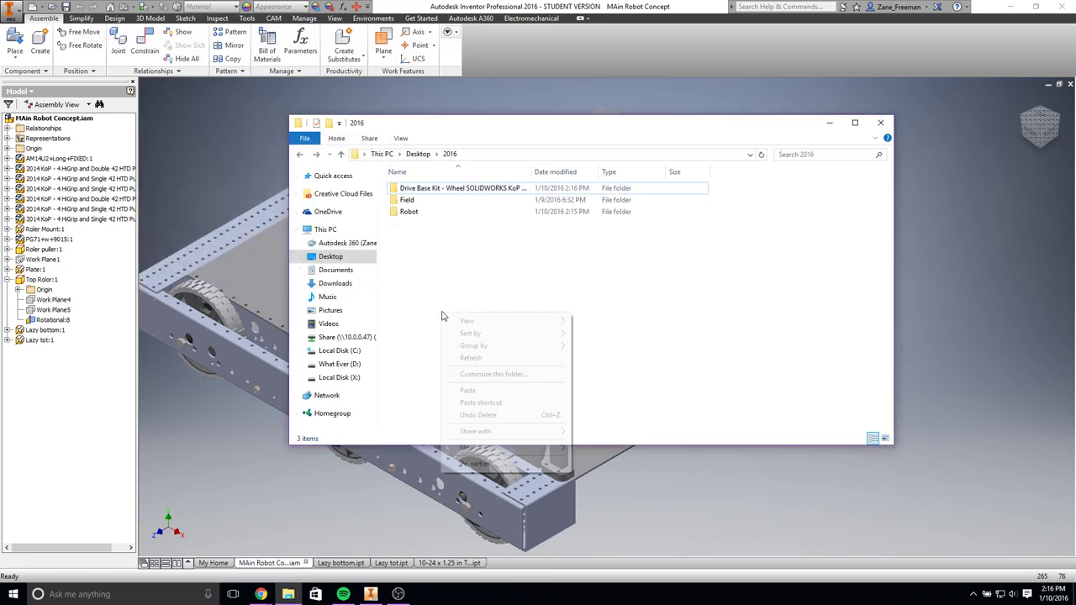
{"action": "left_click", "coordinate": [468, 447]}
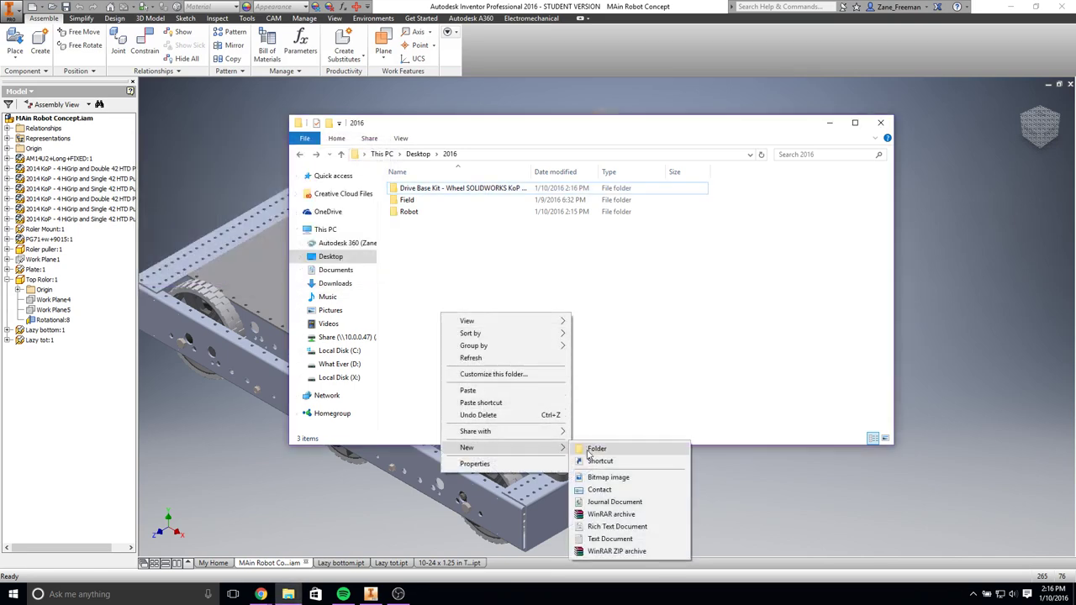
Step: Switch to Inventor and close the 10-24 x 1.25 in Thread Forming Screw part without saving its changes
{"action": "left_click", "coordinate": [454, 564]}
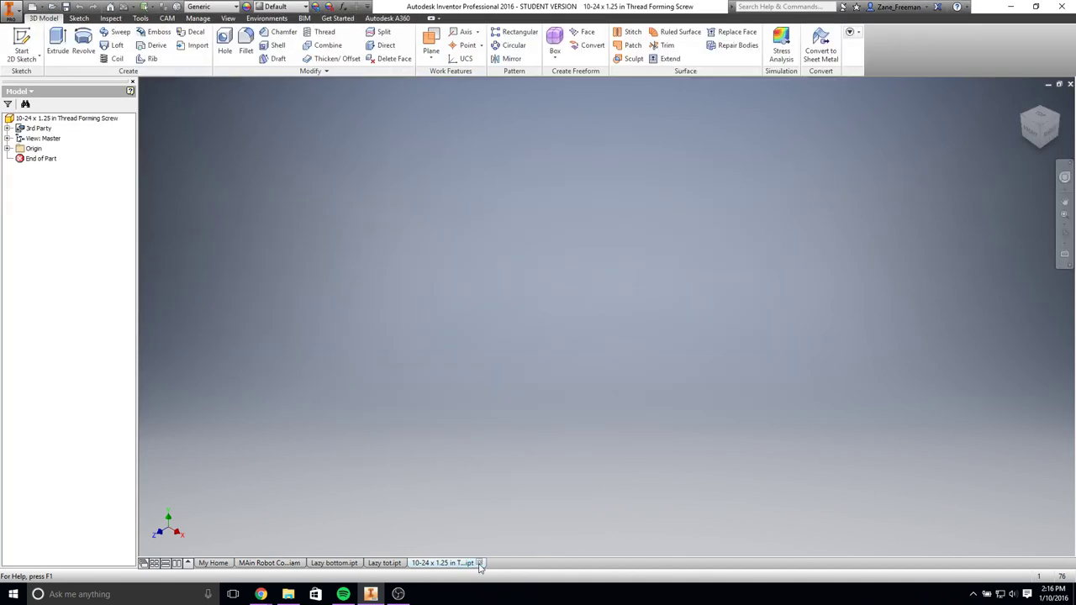
{"action": "left_click", "coordinate": [479, 562]}
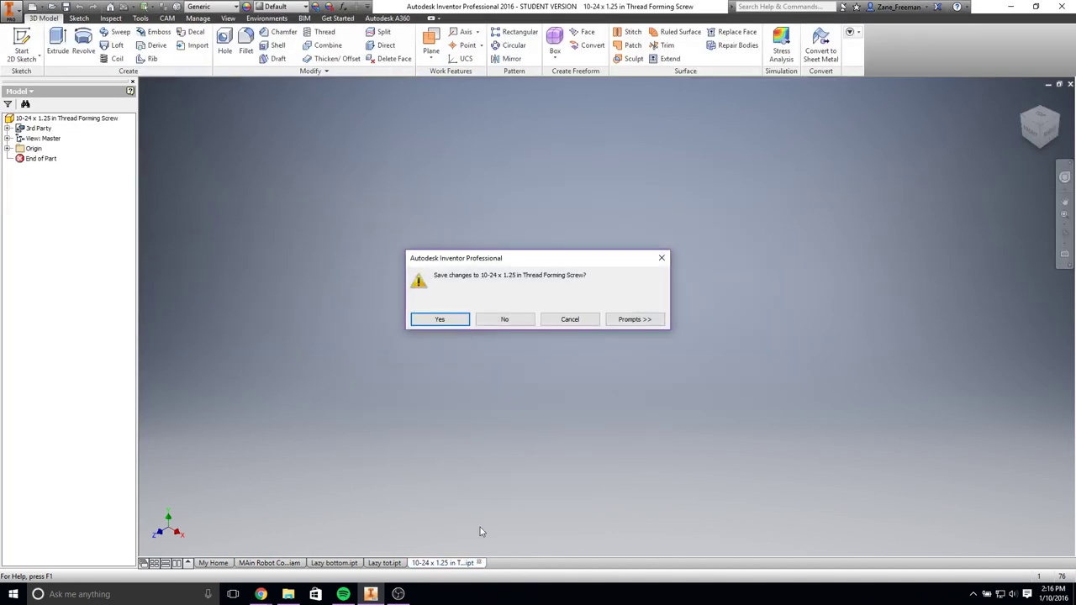
{"action": "left_click", "coordinate": [489, 320]}
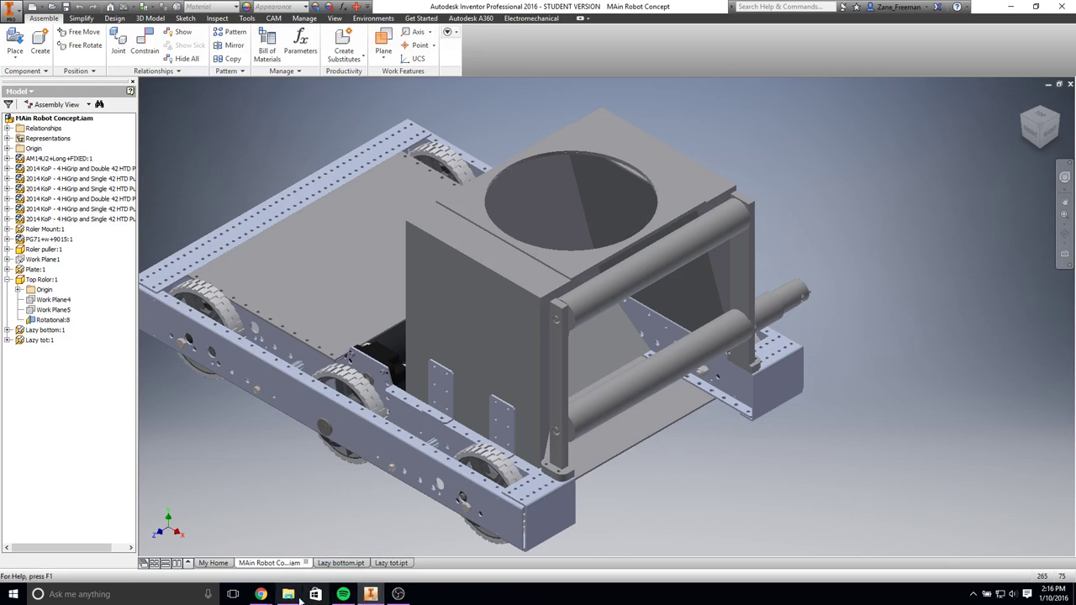
Step: Return to File Explorer and try again to delete the Drive Base Kit - Wheel SOLIDWORKS KoP 2016 folder
{"action": "left_click", "coordinate": [289, 594]}
{"action": "right_click", "coordinate": [458, 191]}
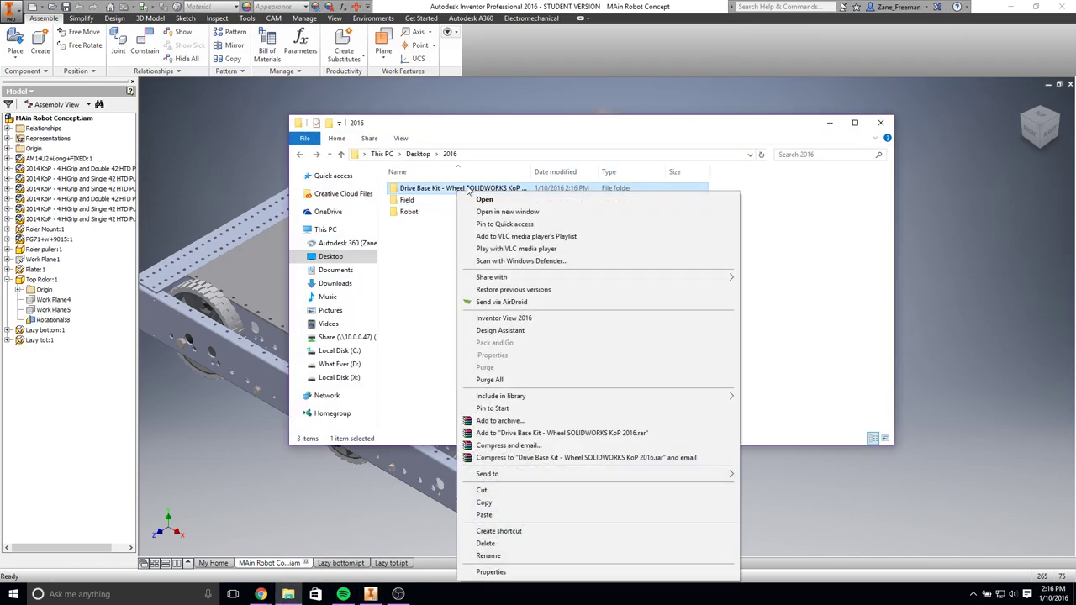
{"action": "left_click", "coordinate": [478, 544]}
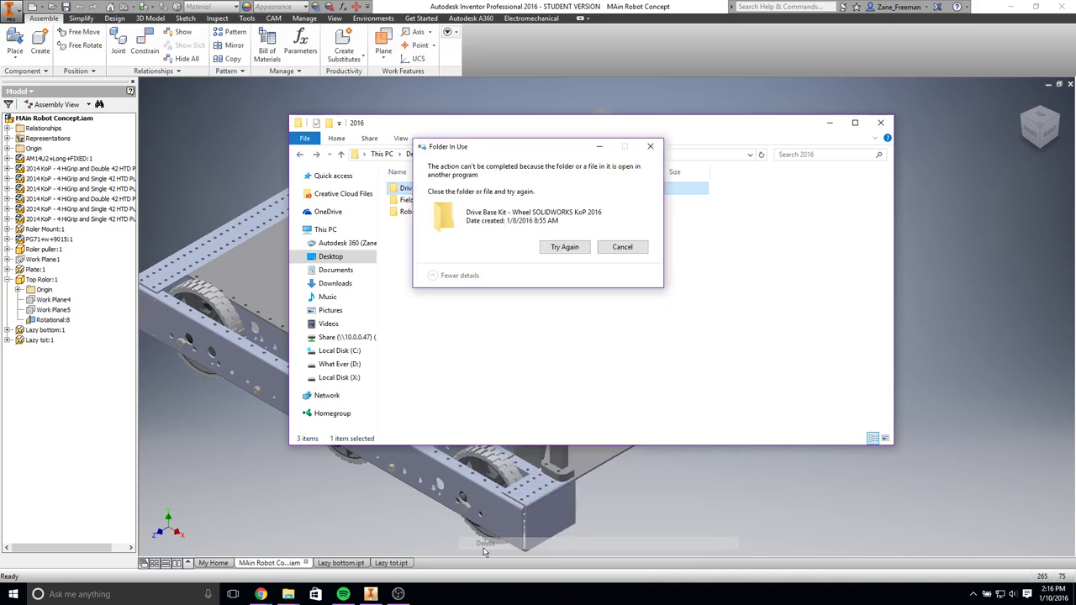
{"action": "left_click", "coordinate": [565, 245]}
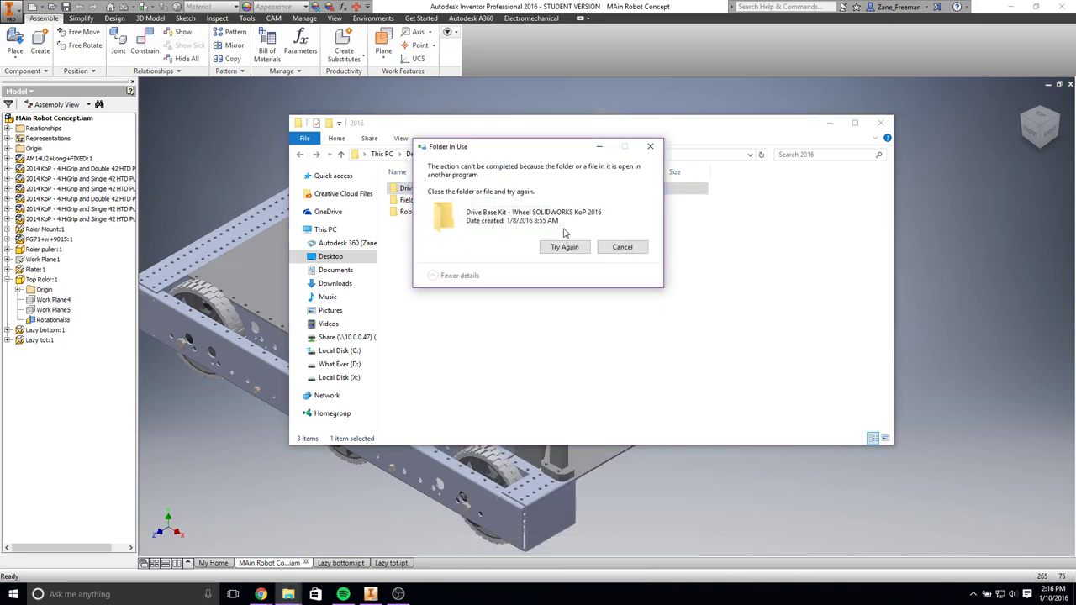
{"action": "left_click", "coordinate": [635, 247]}
Step: Create a new folder named am143u inside the desktop's 2016 folder
{"action": "right_click", "coordinate": [427, 287]}
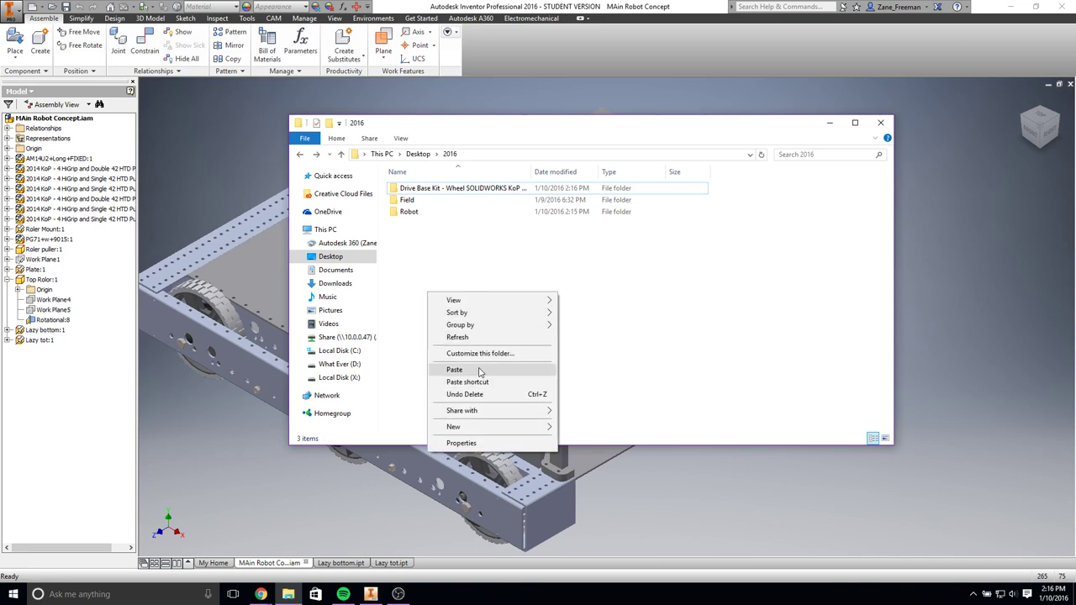
{"action": "mouse_move", "coordinate": [475, 427]}
{"action": "left_click", "coordinate": [612, 428]}
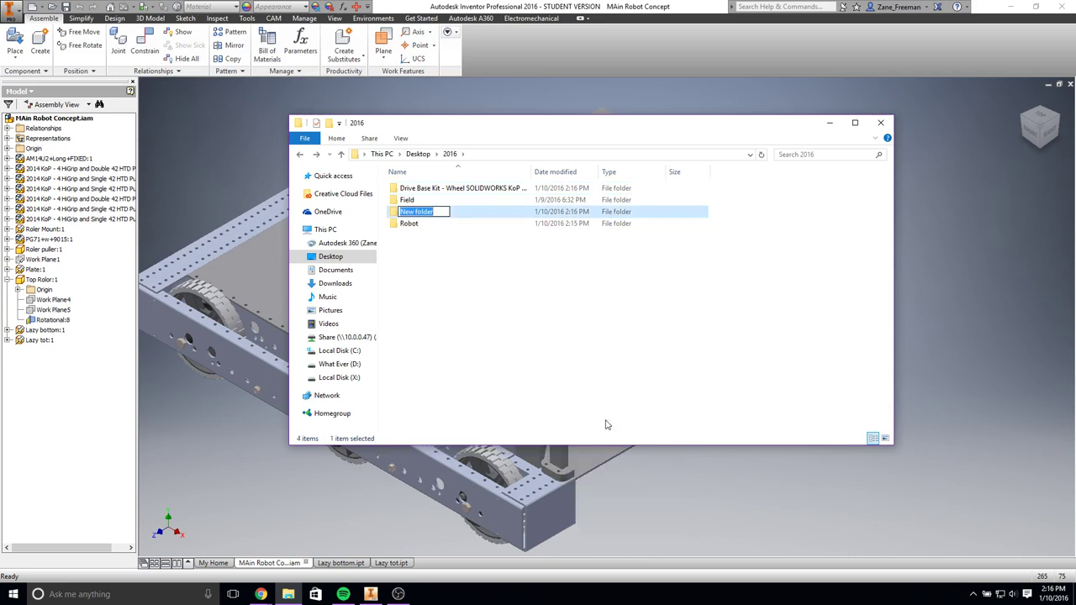
{"action": "type", "text": "am143u"}
{"action": "key", "text": "Return"}
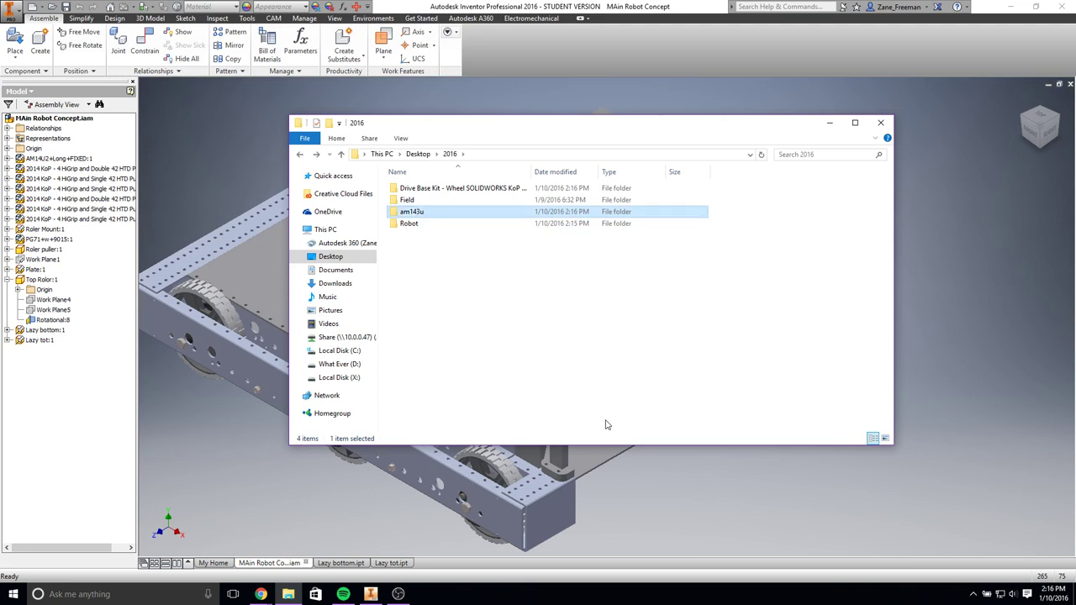
Step: Paste the copied AM14U3+Wide+REV1-1.STEP file into the am143u folder and close File Explorer
{"action": "double_click", "coordinate": [422, 215]}
{"action": "right_click", "coordinate": [469, 259]}
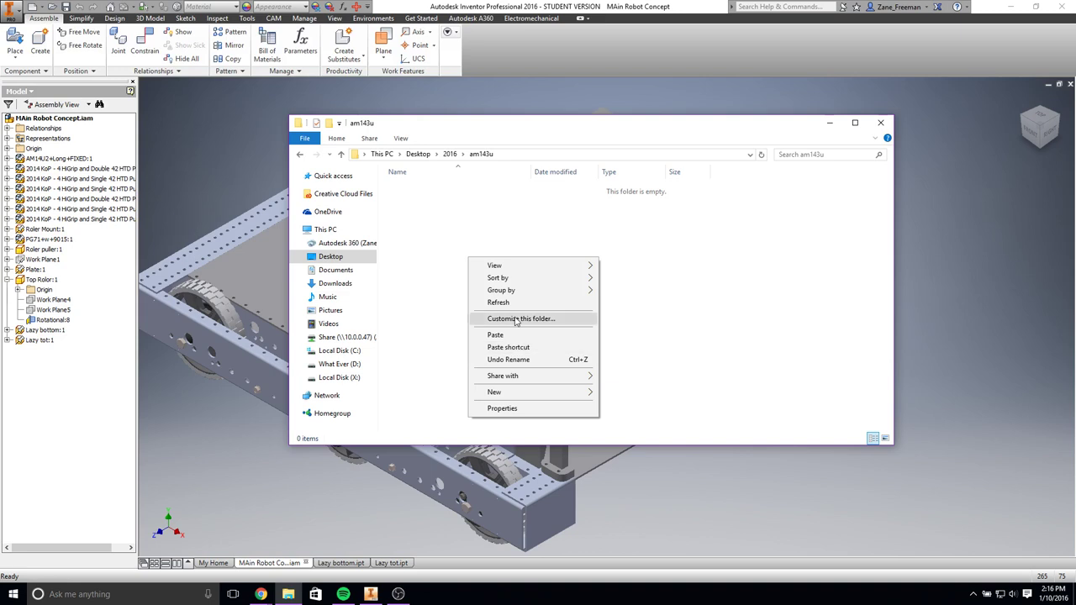
{"action": "left_click", "coordinate": [496, 335]}
{"action": "left_click", "coordinate": [510, 333]}
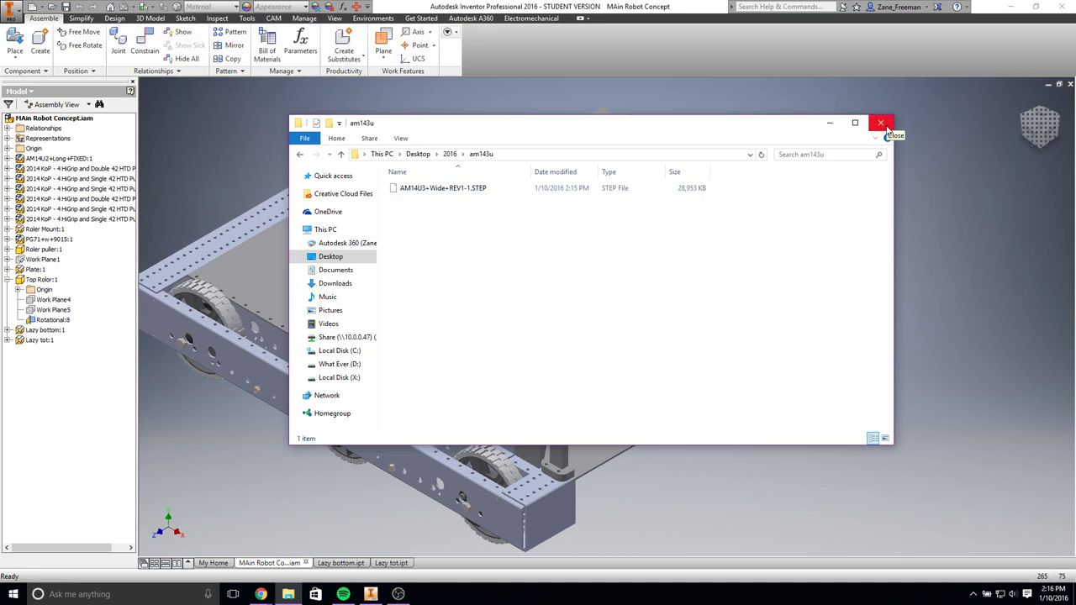
{"action": "left_click", "coordinate": [883, 124]}
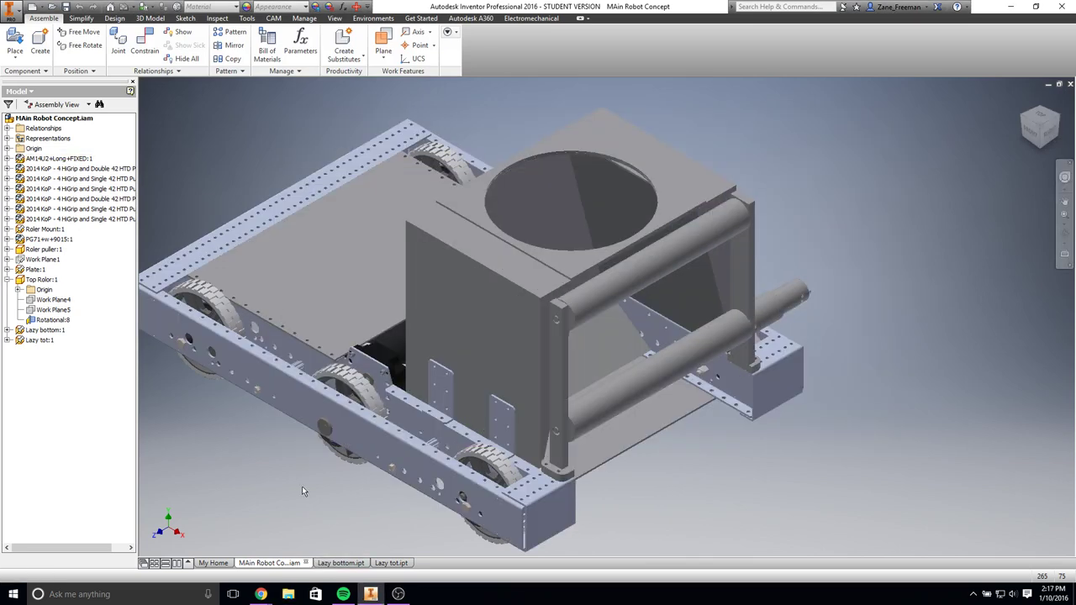
Step: Start opening a file in Inventor, browse to the am143u folder inside 2016 and list all file types
{"action": "left_click", "coordinate": [52, 7]}
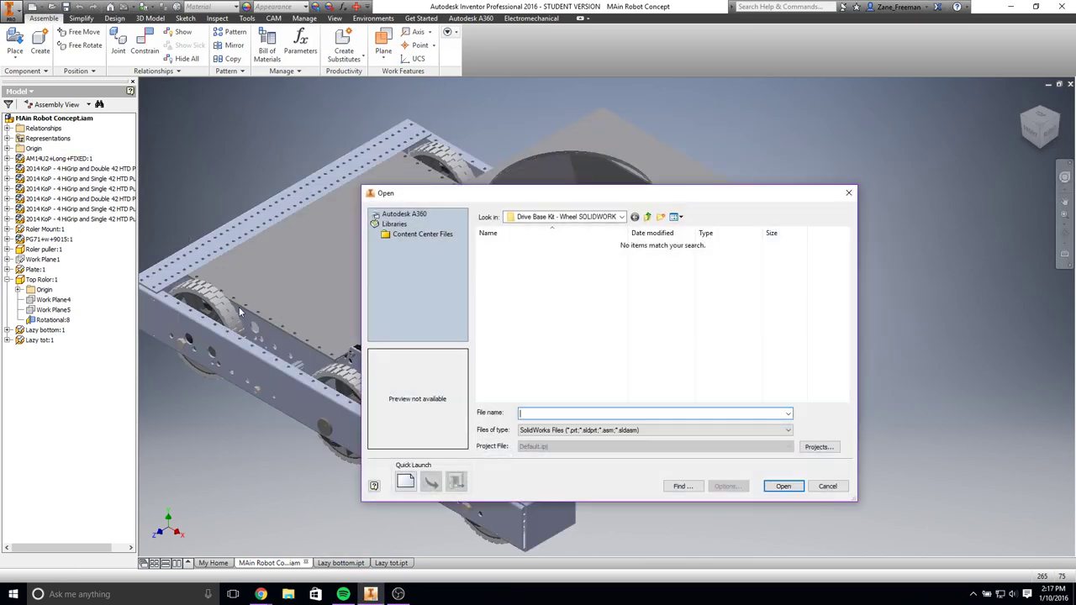
{"action": "left_click", "coordinate": [561, 218]}
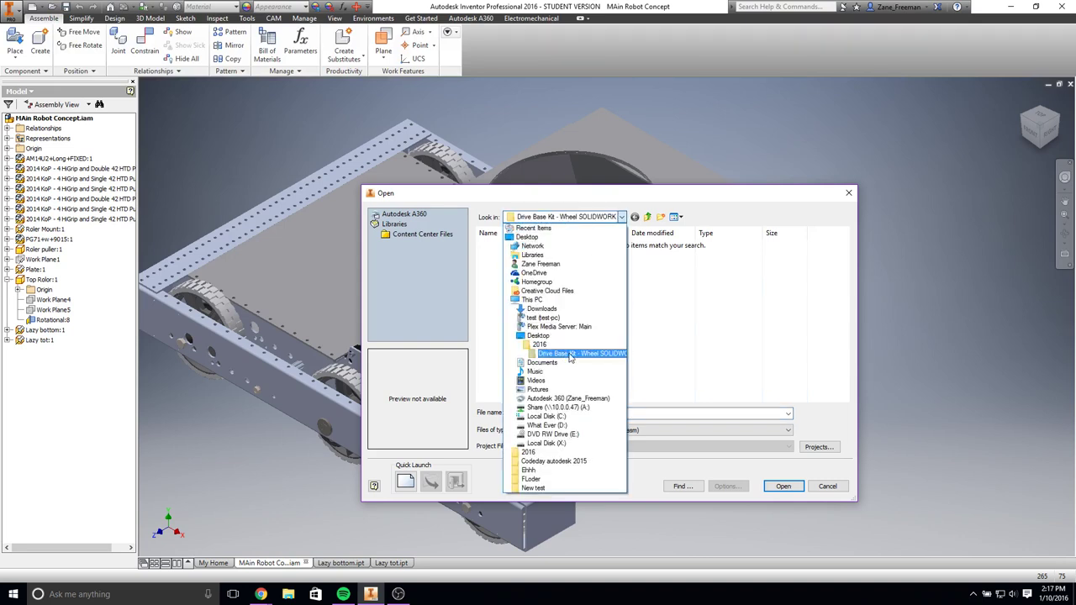
{"action": "left_click", "coordinate": [538, 345]}
{"action": "double_click", "coordinate": [521, 250]}
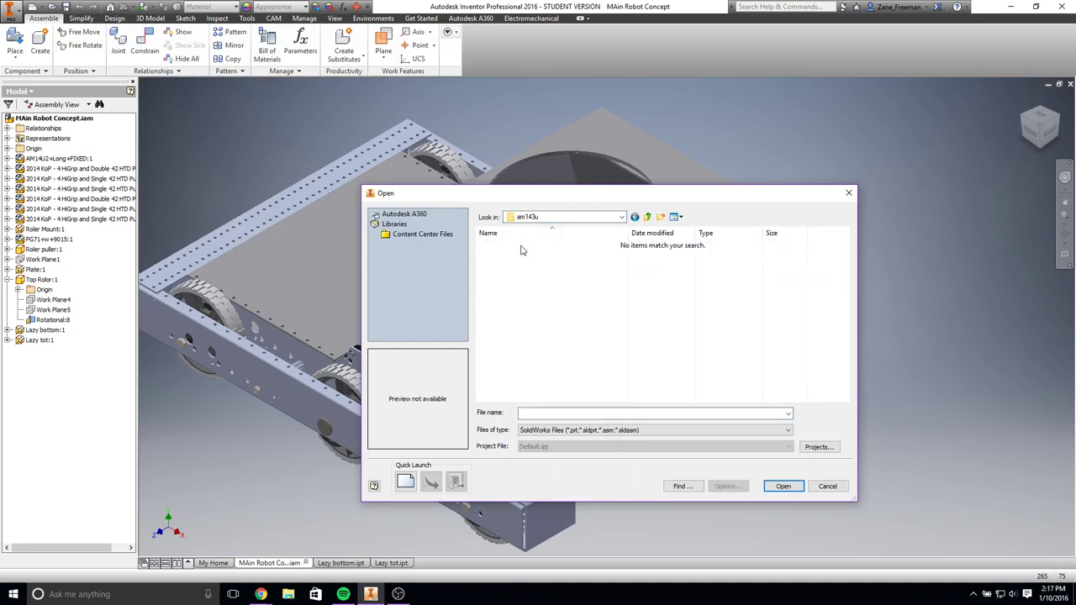
{"action": "left_click", "coordinate": [672, 429]}
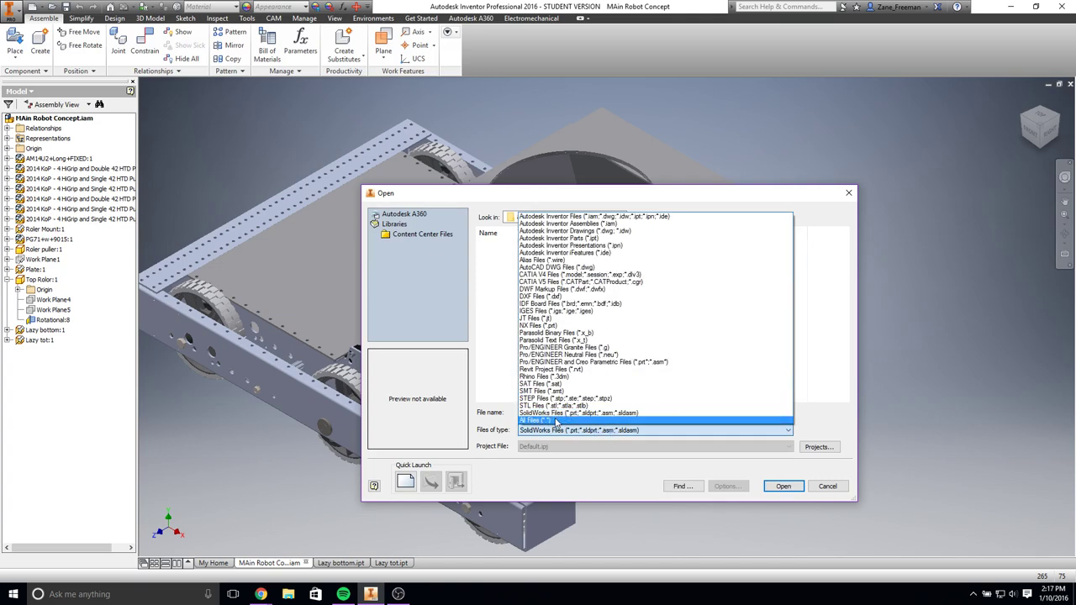
{"action": "left_click", "coordinate": [559, 420]}
Step: Open AM14U3+Wide+REV1-1.STEP and import it as an assembly, keeping the preset import options
{"action": "left_click", "coordinate": [538, 244]}
{"action": "left_click", "coordinate": [781, 486]}
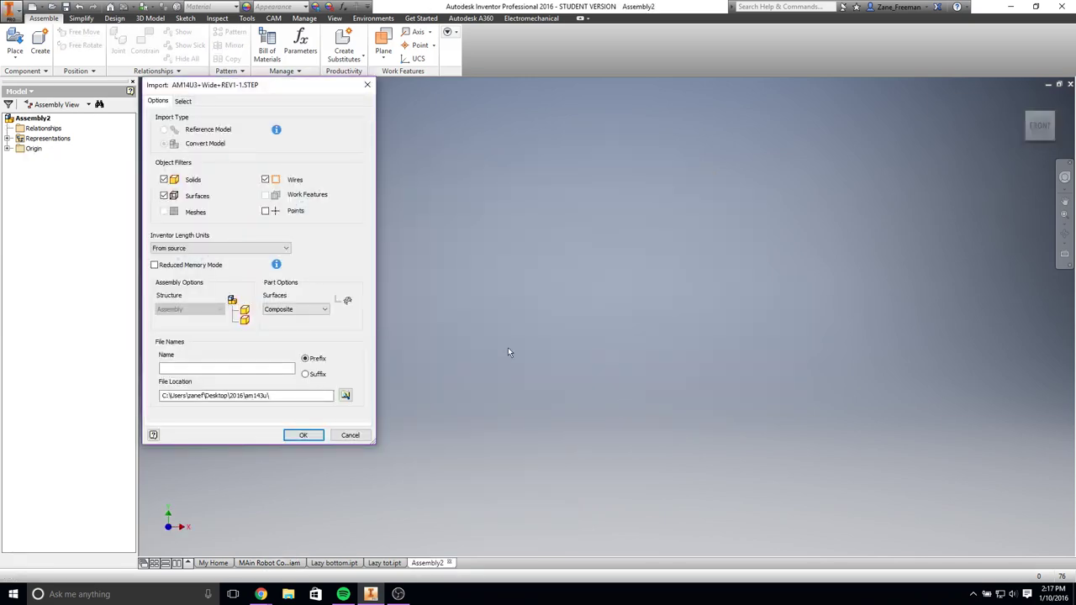
{"action": "left_click", "coordinate": [302, 435]}
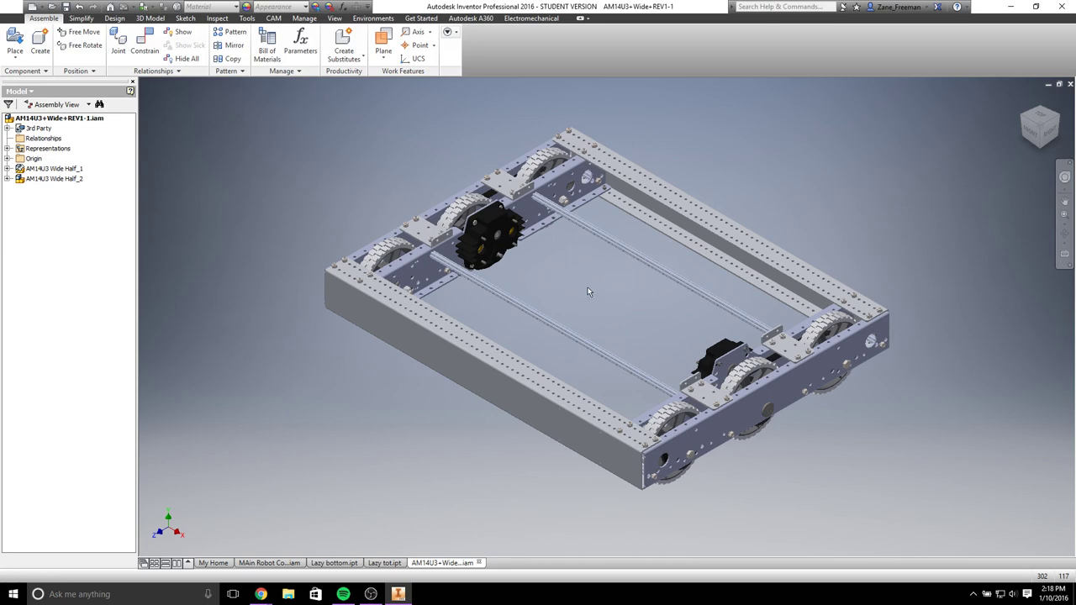
{"action": "middle_click_drag", "start_coordinate": [613, 283], "coordinate": [596, 305], "text": "shift"}
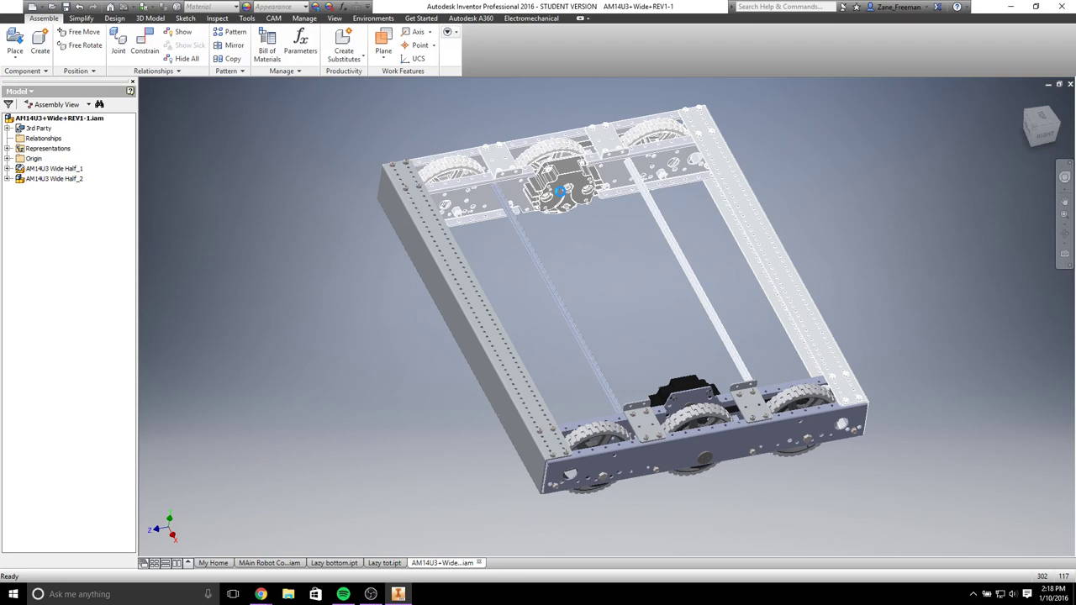
{"action": "scroll", "coordinate": [561, 195], "scroll_direction": "down", "scroll_amount": 5}
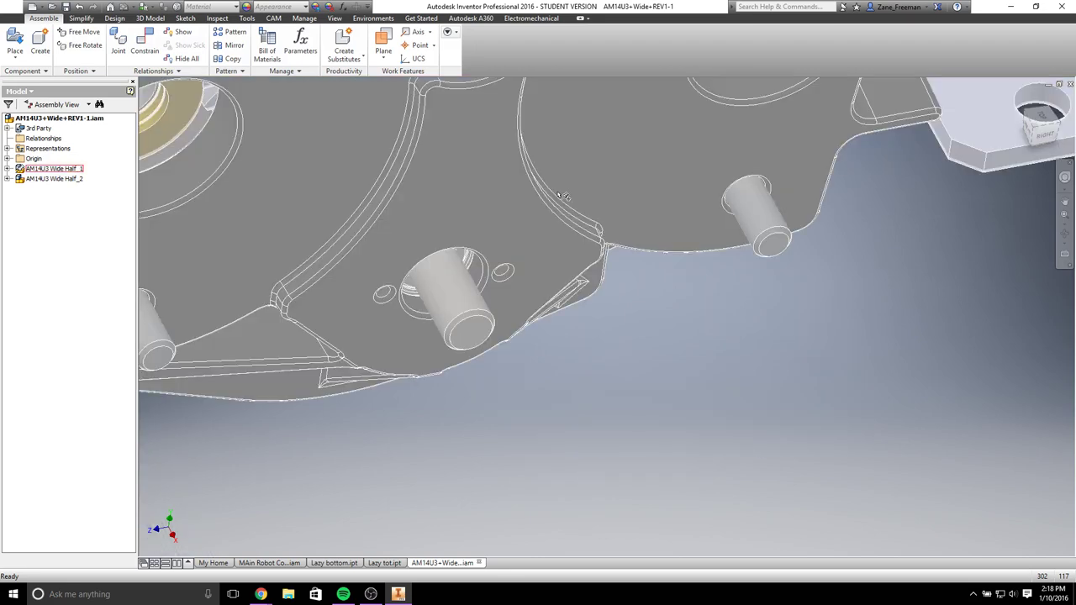
{"action": "scroll", "coordinate": [553, 198], "scroll_direction": "up", "scroll_amount": 10}
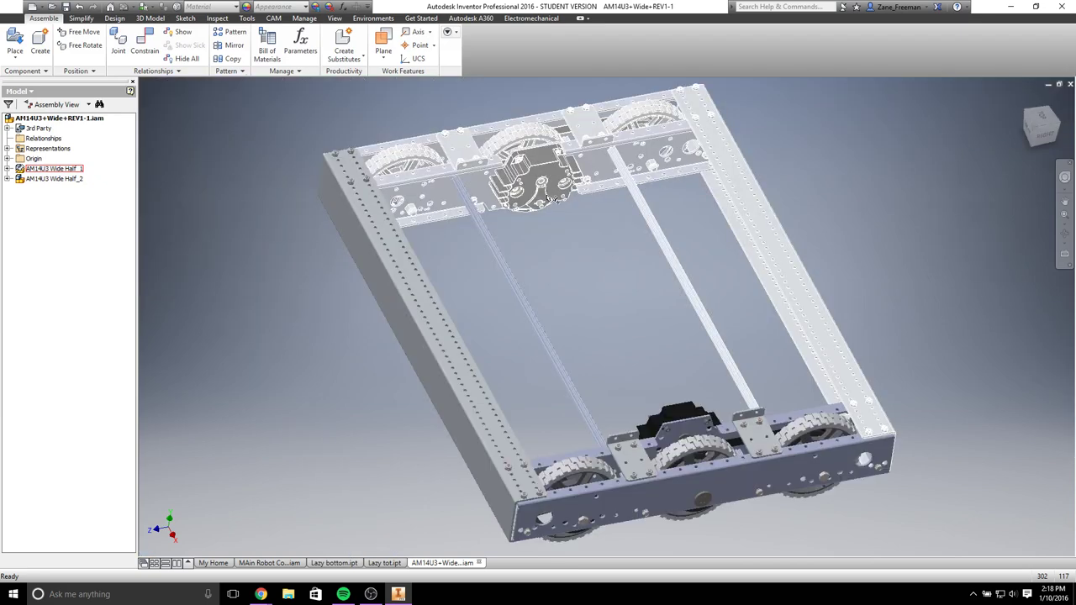
{"action": "scroll", "coordinate": [681, 223], "scroll_direction": "down", "scroll_amount": 5}
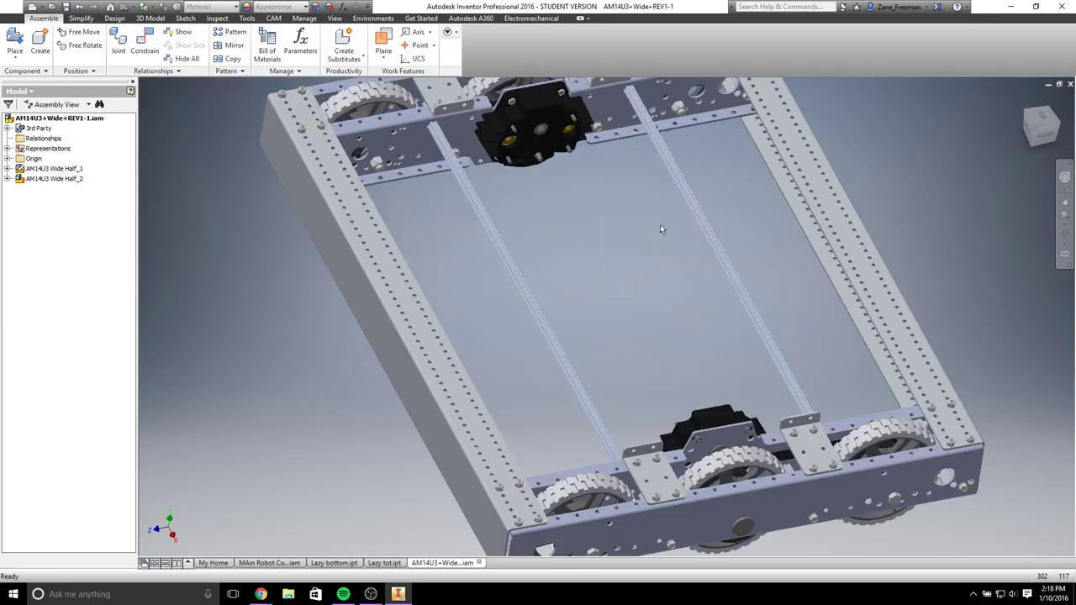
Step: Switch to the MAin Robot Concept assembly and hide the flat plate covering the rear of the drive base
{"action": "left_click", "coordinate": [269, 563]}
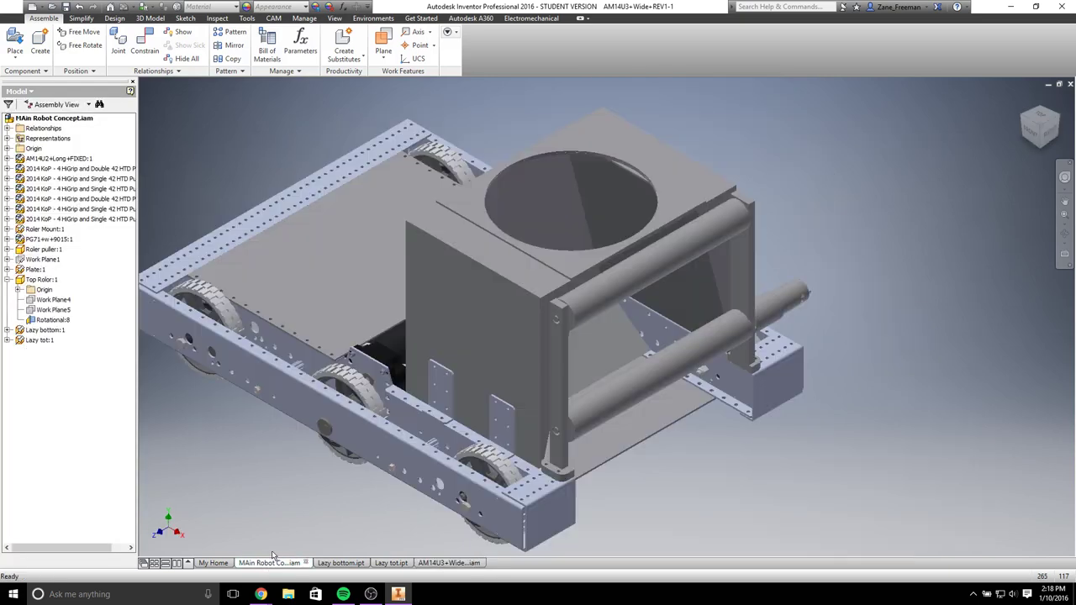
{"action": "left_click", "coordinate": [366, 320]}
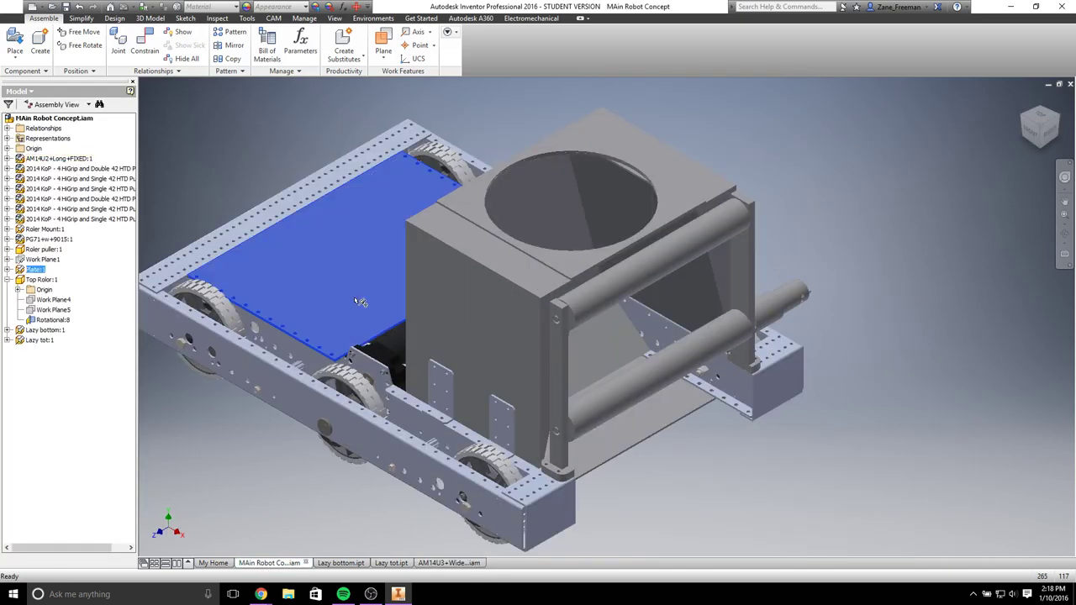
{"action": "key", "text": "alt+v"}
{"action": "left_click", "coordinate": [514, 372]}
{"action": "key", "text": "alt+v"}
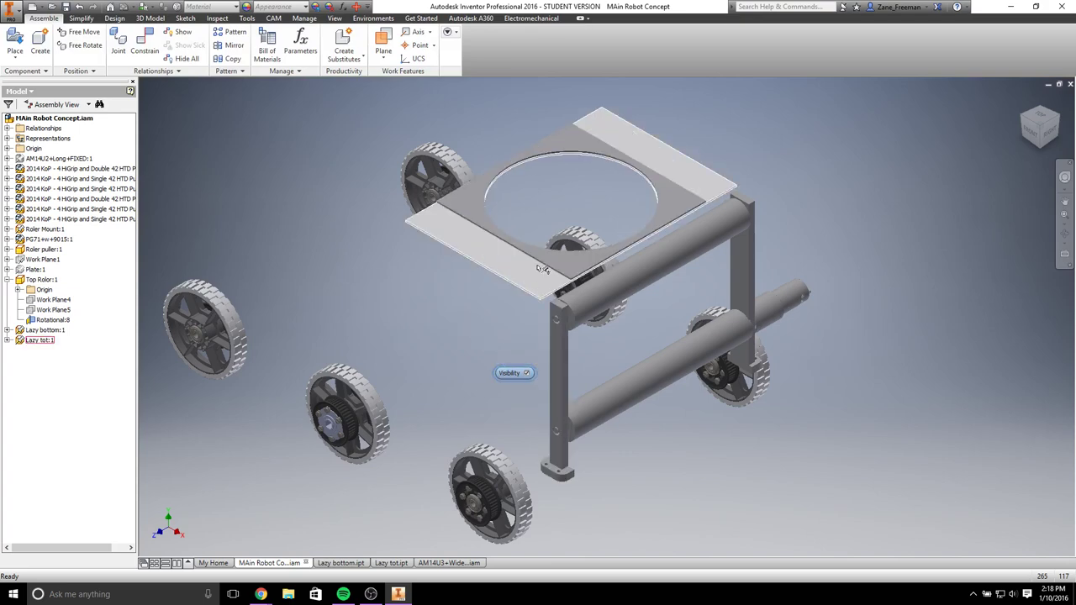
{"action": "key", "text": "ctrl+z"}
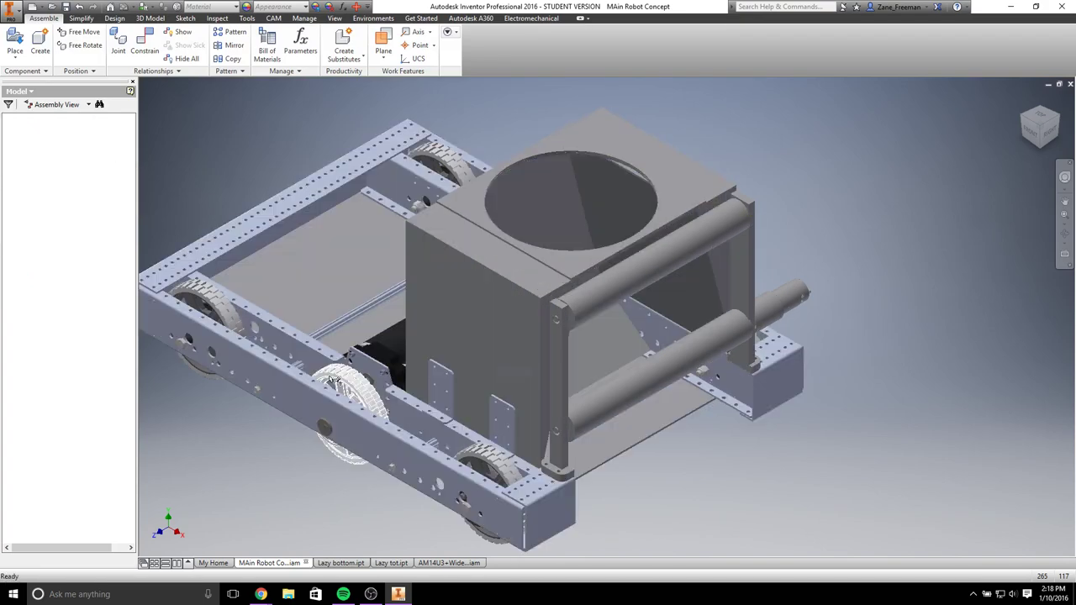
Step: Edit down into the Toughbox Mini gearbox of the AM14U2 Half Long_1 subassembly and copy both of its CIM motors
{"action": "double_click", "coordinate": [295, 360]}
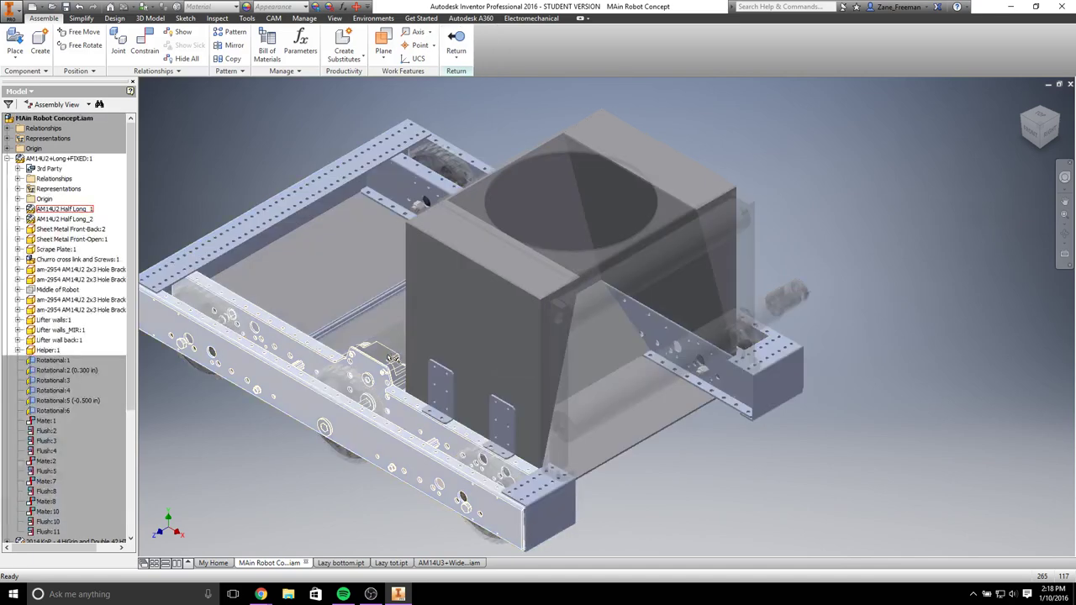
{"action": "middle_click_drag", "start_coordinate": [389, 387], "coordinate": [434, 374], "text": "shift"}
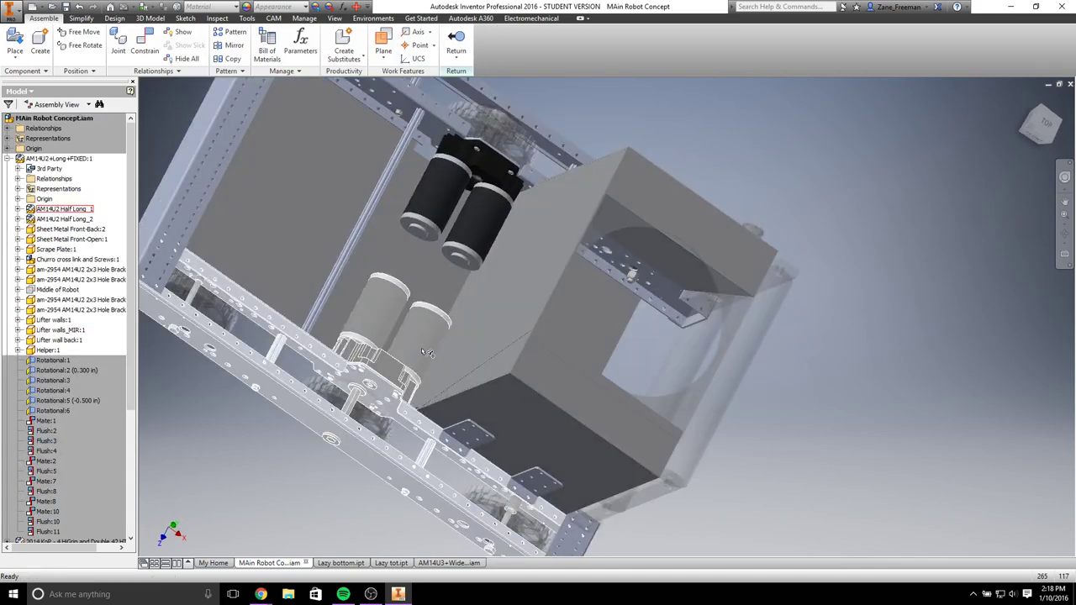
{"action": "double_click", "coordinate": [392, 367]}
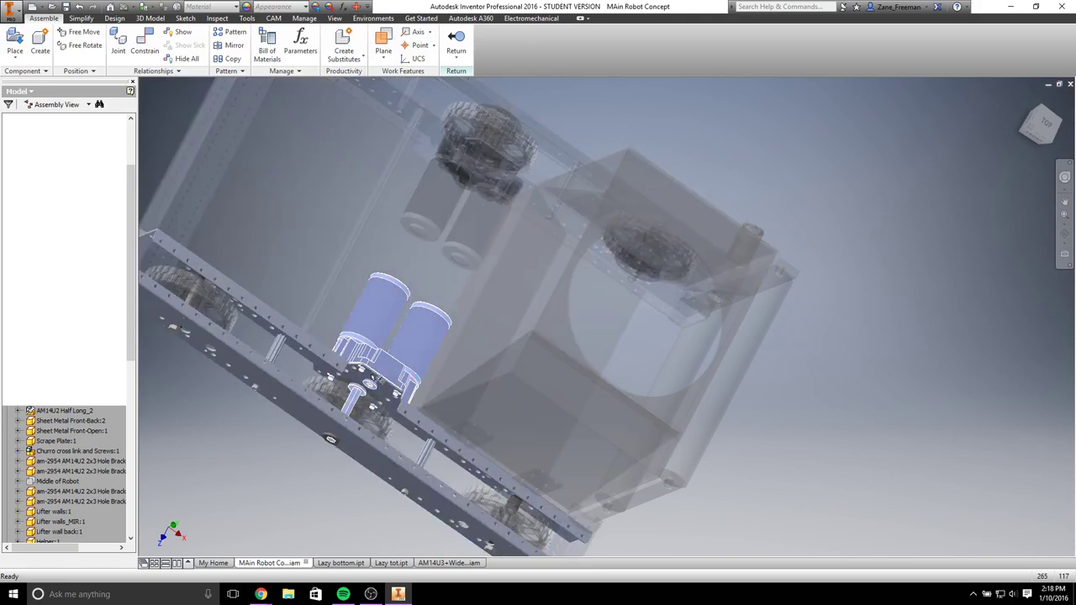
{"action": "double_click", "coordinate": [397, 360]}
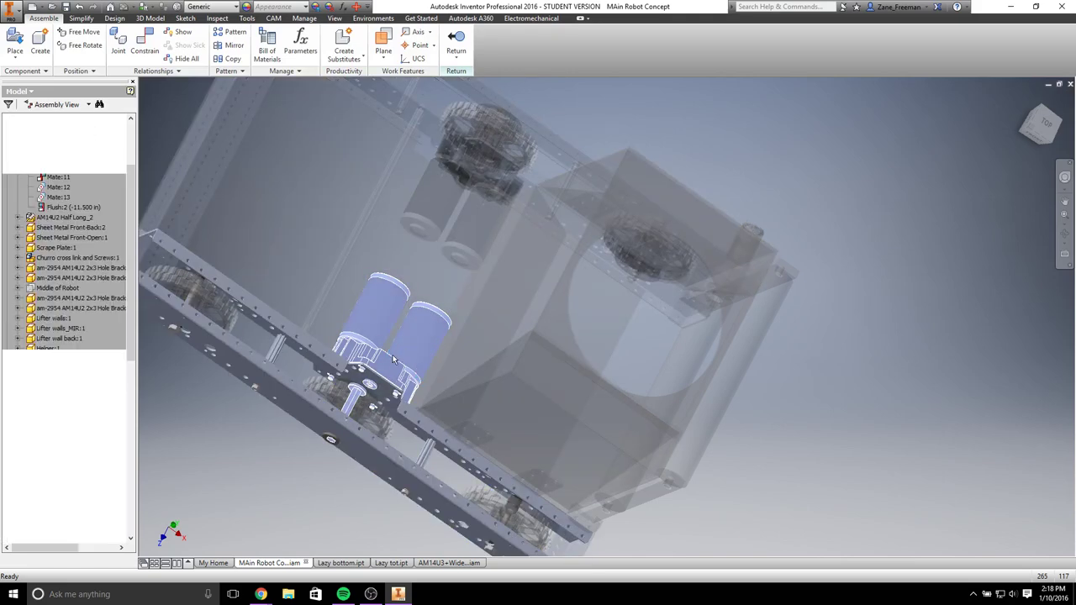
{"action": "left_click", "coordinate": [380, 313], "text": "ctrl"}
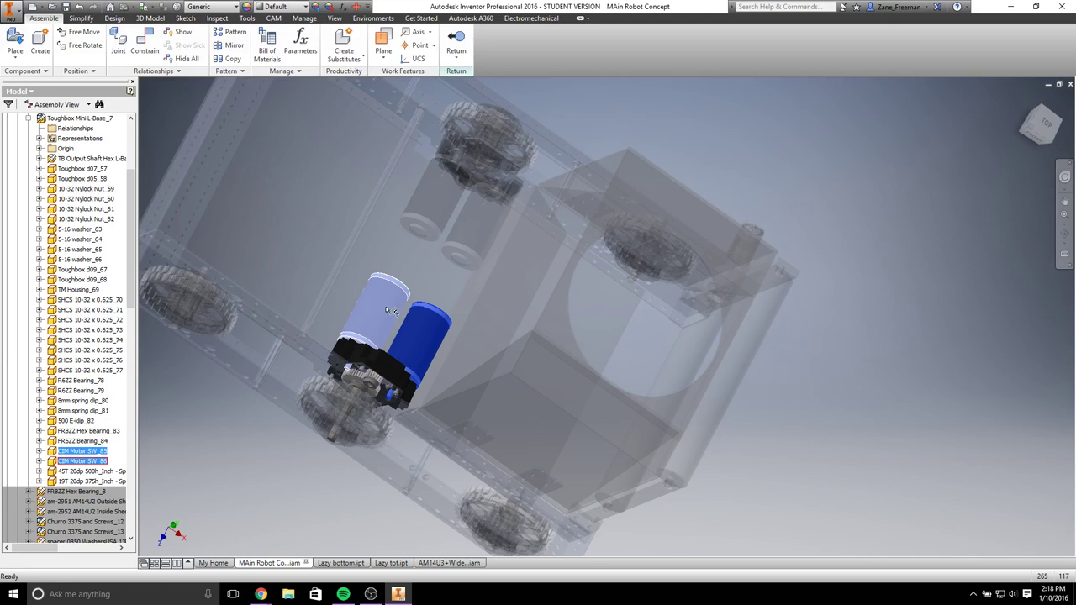
{"action": "right_click", "coordinate": [409, 322]}
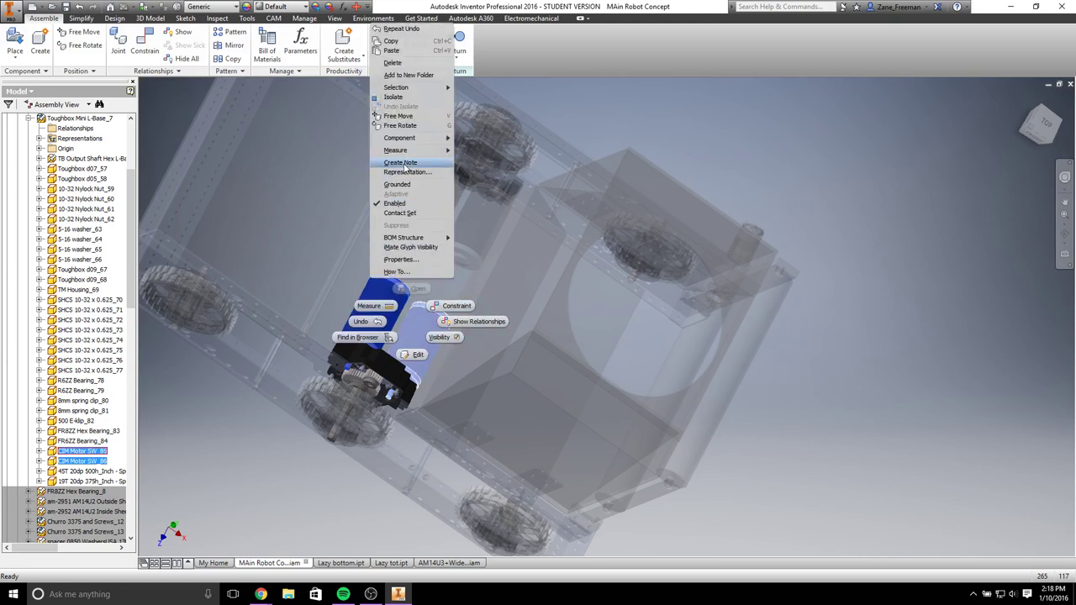
{"action": "left_click", "coordinate": [407, 41]}
Step: Switch to the AM14U3+Wide assembly, edit the 2016 KOP Toughbox inside AM14U3 Wide Half_1 in place, and paste the two CIM motors
{"action": "left_click", "coordinate": [445, 563]}
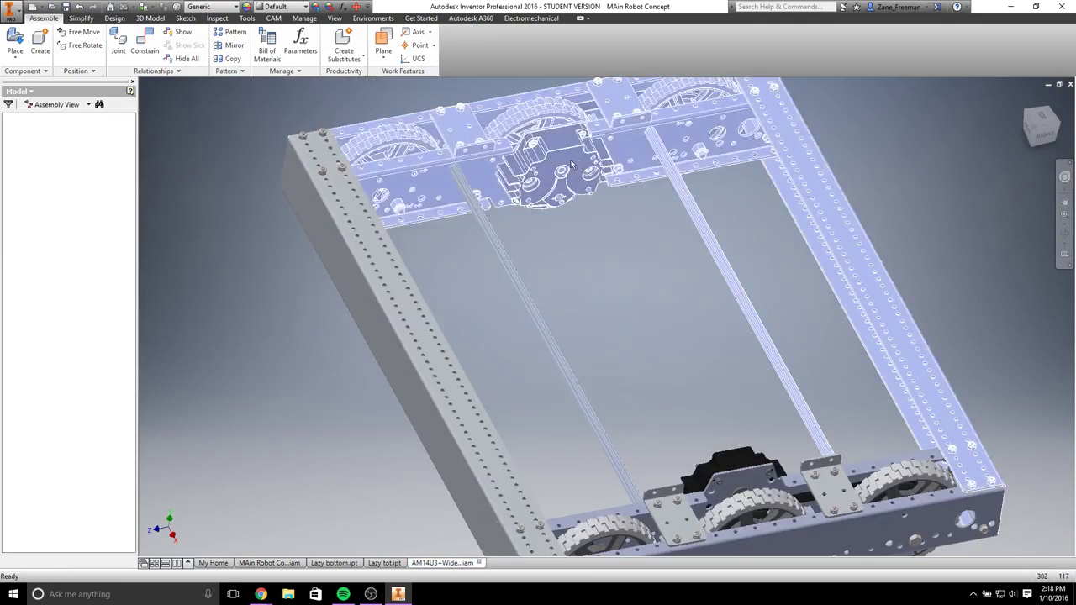
{"action": "double_click", "coordinate": [579, 173]}
{"action": "double_click", "coordinate": [580, 176]}
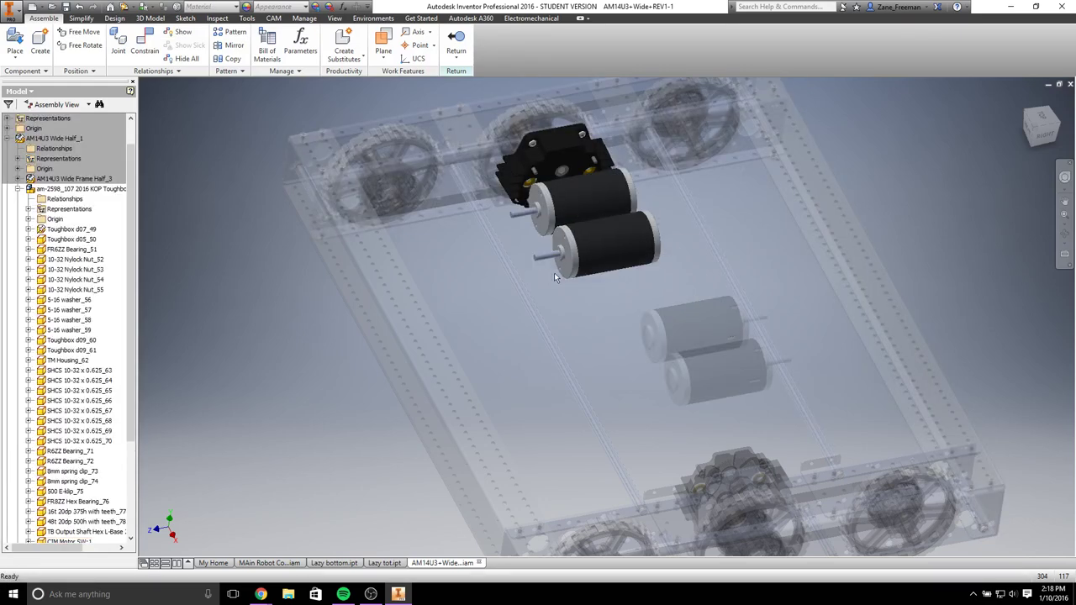
Step: Start a mate constraint with 0.000 in offset, using the shaft axis of the pasted CIM motor nearest the gearbox as first geometry
{"action": "middle_click_drag", "start_coordinate": [554, 273], "coordinate": [550, 372], "text": "shift"}
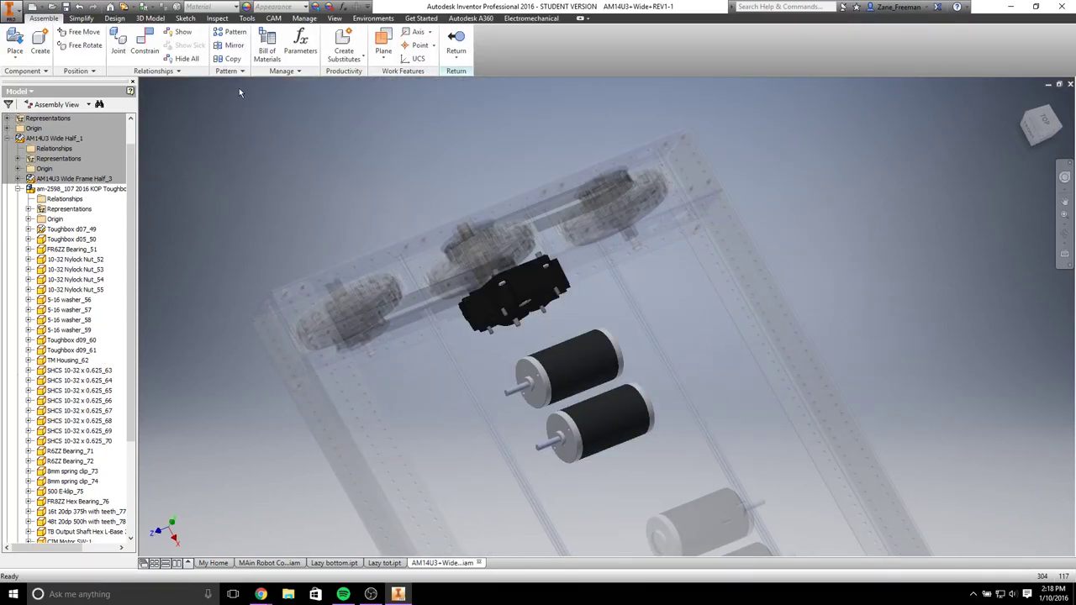
{"action": "left_click", "coordinate": [144, 42]}
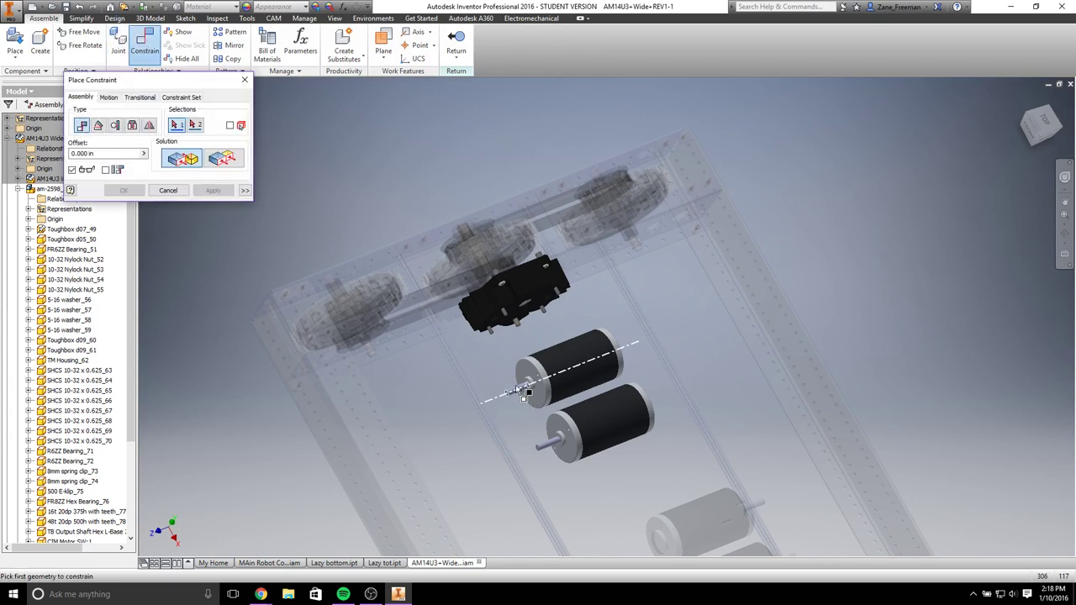
{"action": "left_click", "coordinate": [519, 391]}
{"action": "scroll", "coordinate": [515, 389], "scroll_direction": "down", "scroll_amount": 2}
{"action": "scroll", "coordinate": [510, 346], "scroll_direction": "up", "scroll_amount": 6}
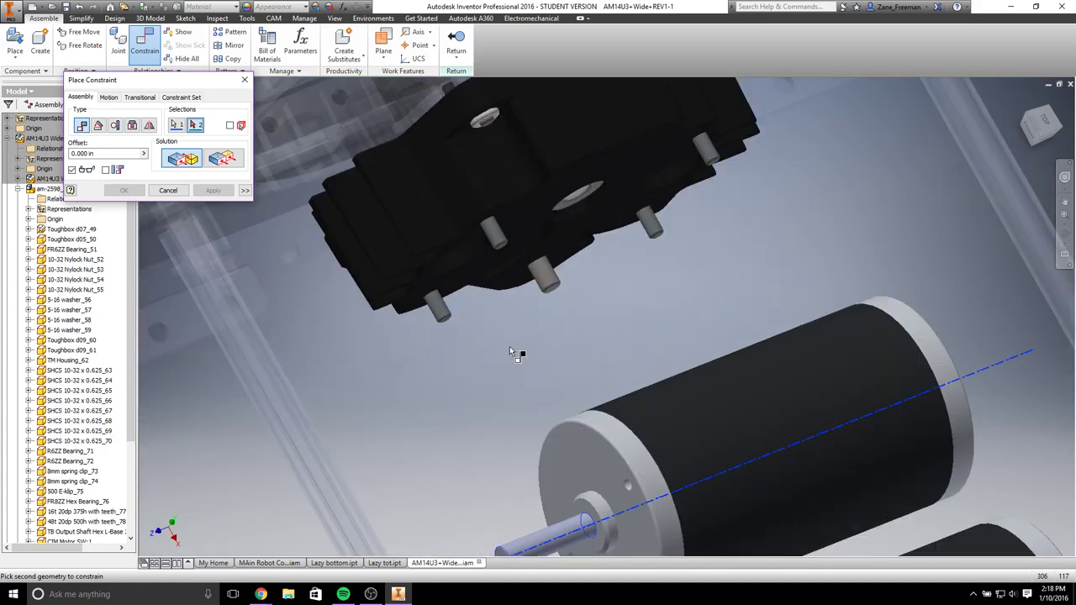